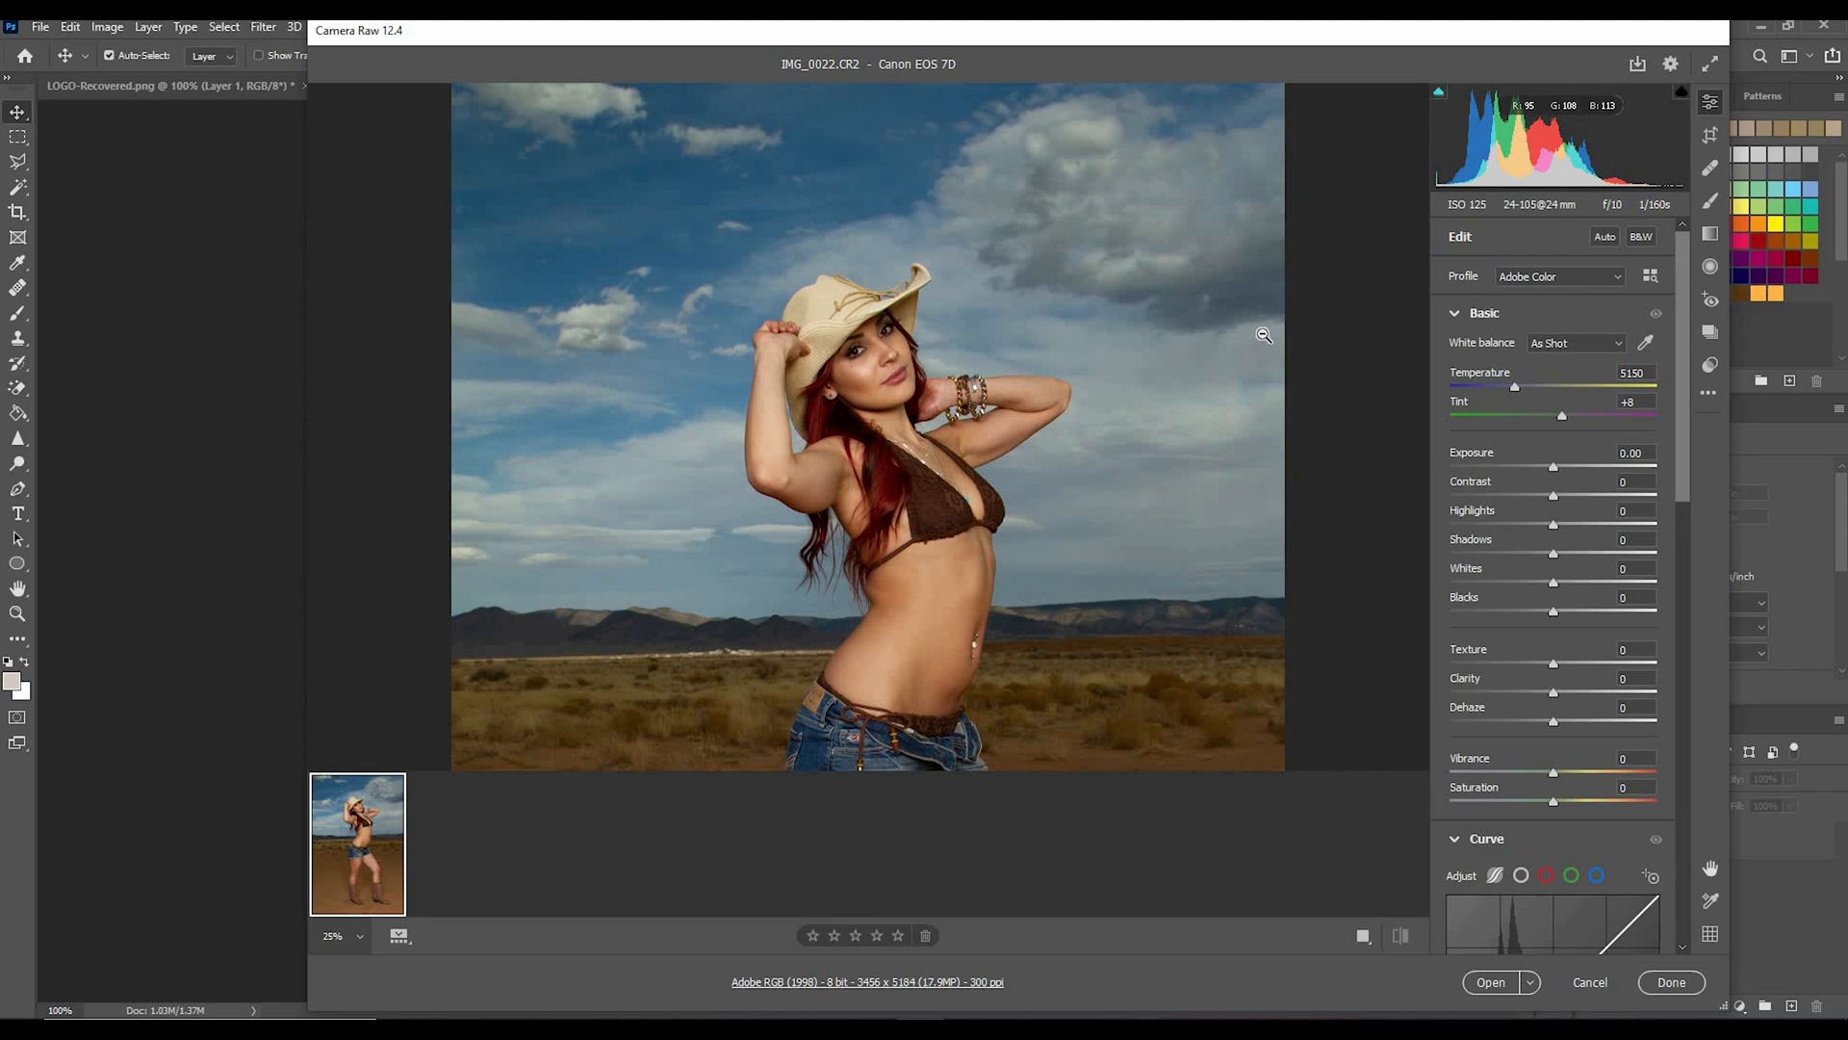
Step: Set the photo's white balance temperature to 5000, exposure to +0.20 and contrast to +5
{"action": "scroll", "coordinate": [1264, 335], "scroll_direction": "up", "scroll_amount": 2}
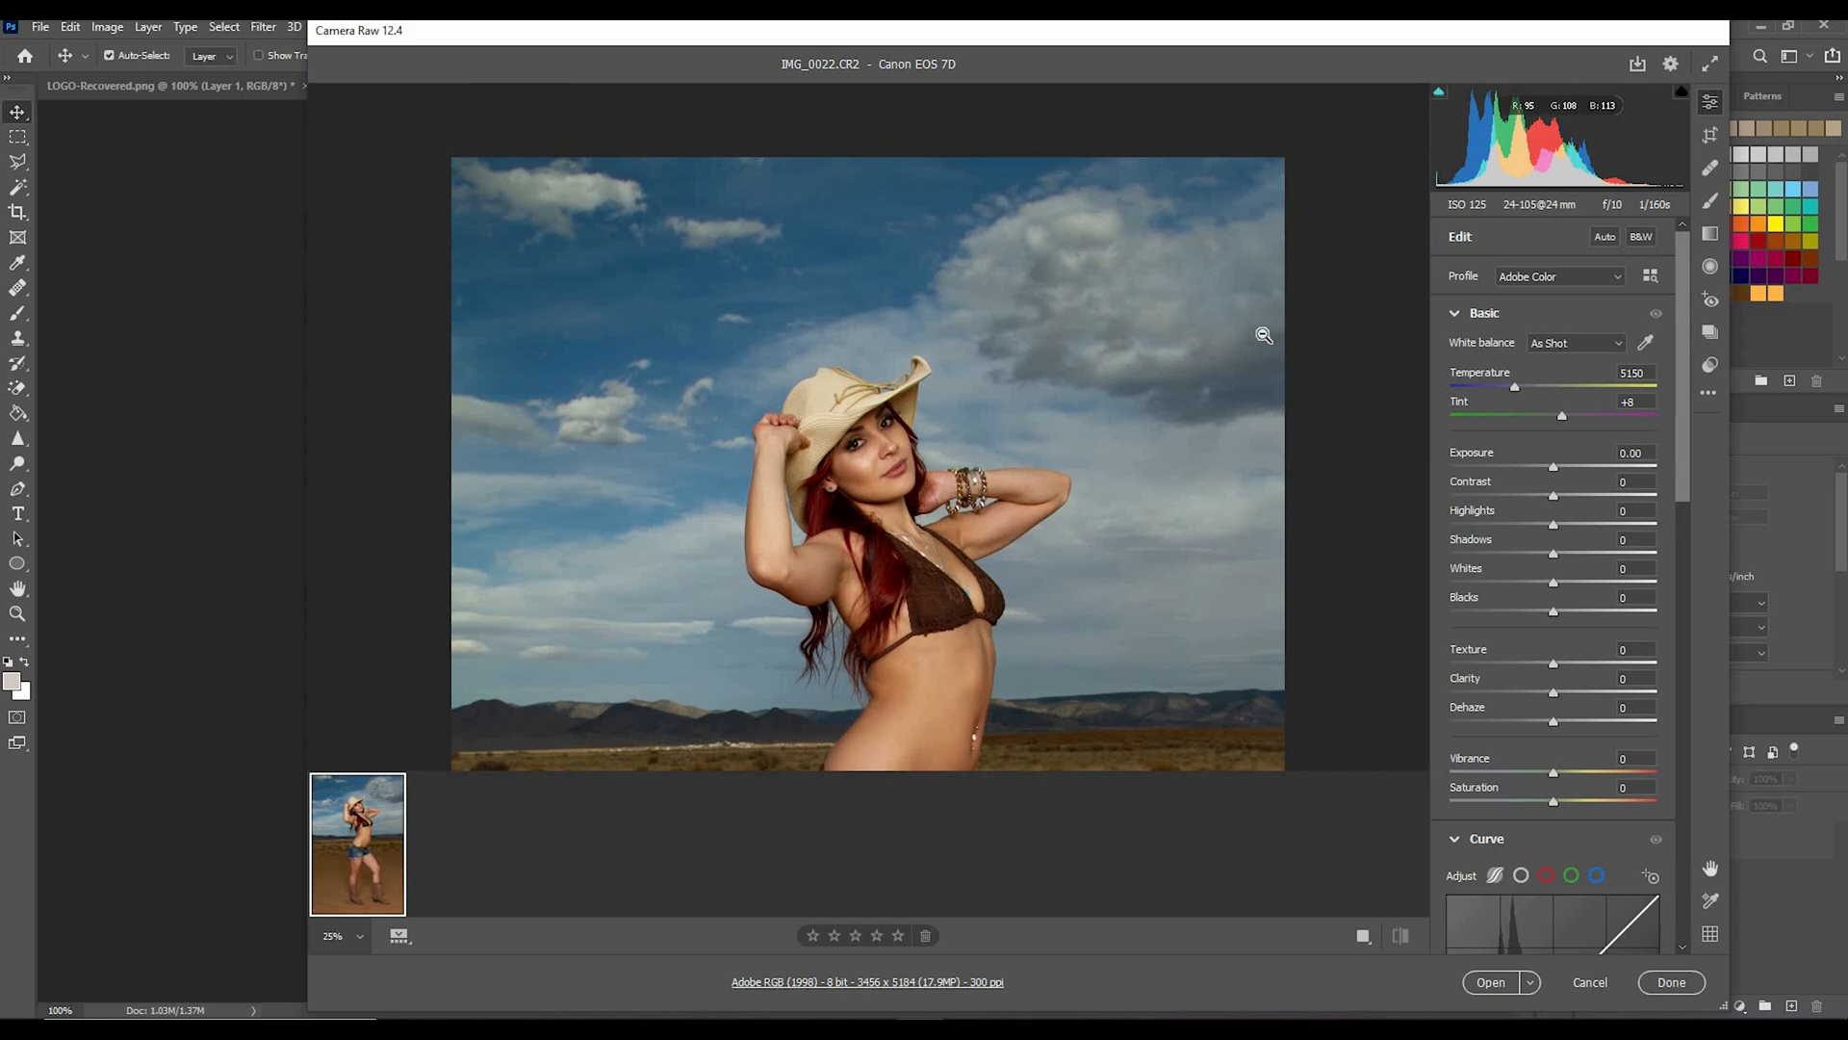
{"action": "scroll", "coordinate": [1303, 384], "scroll_direction": "down", "scroll_amount": 1}
{"action": "left_click", "coordinate": [1512, 387]}
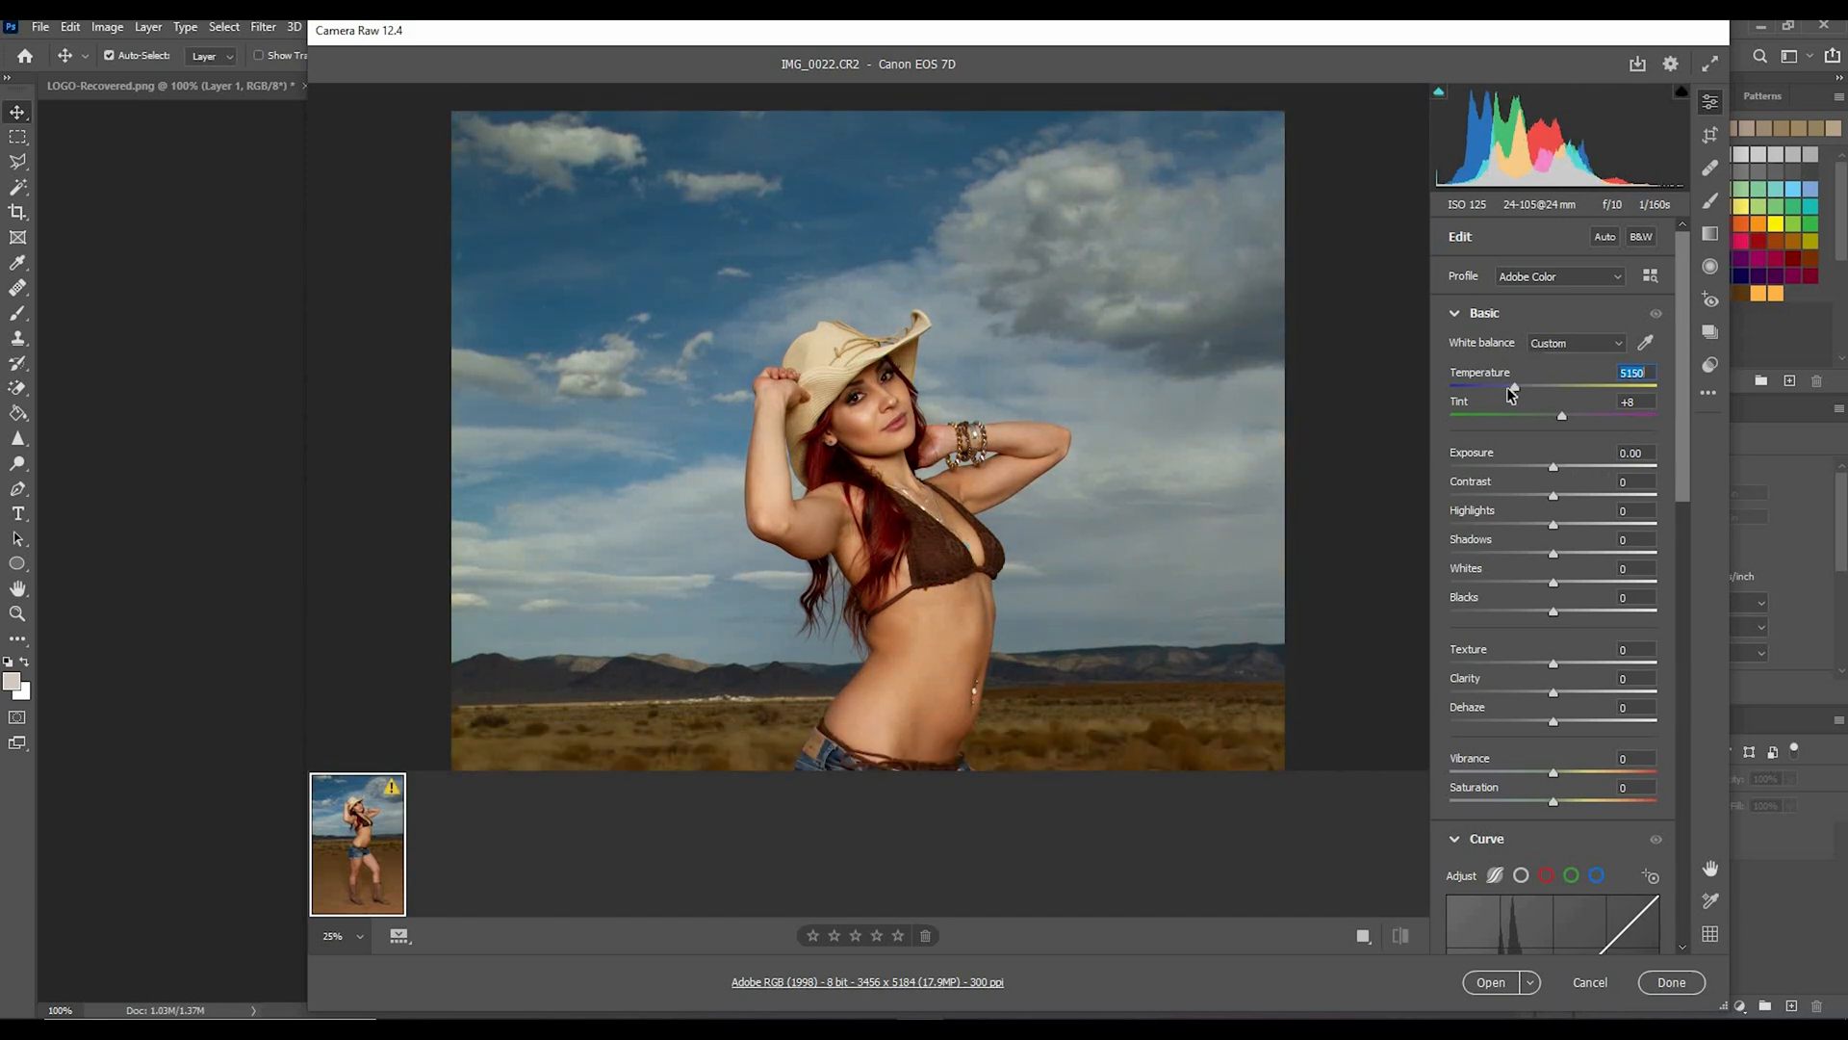
{"action": "left_click_drag", "start_coordinate": [1553, 467], "coordinate": [1562, 505]}
{"action": "left_click", "coordinate": [1586, 496]}
{"action": "left_click_drag", "start_coordinate": [1514, 387], "coordinate": [1510, 388]}
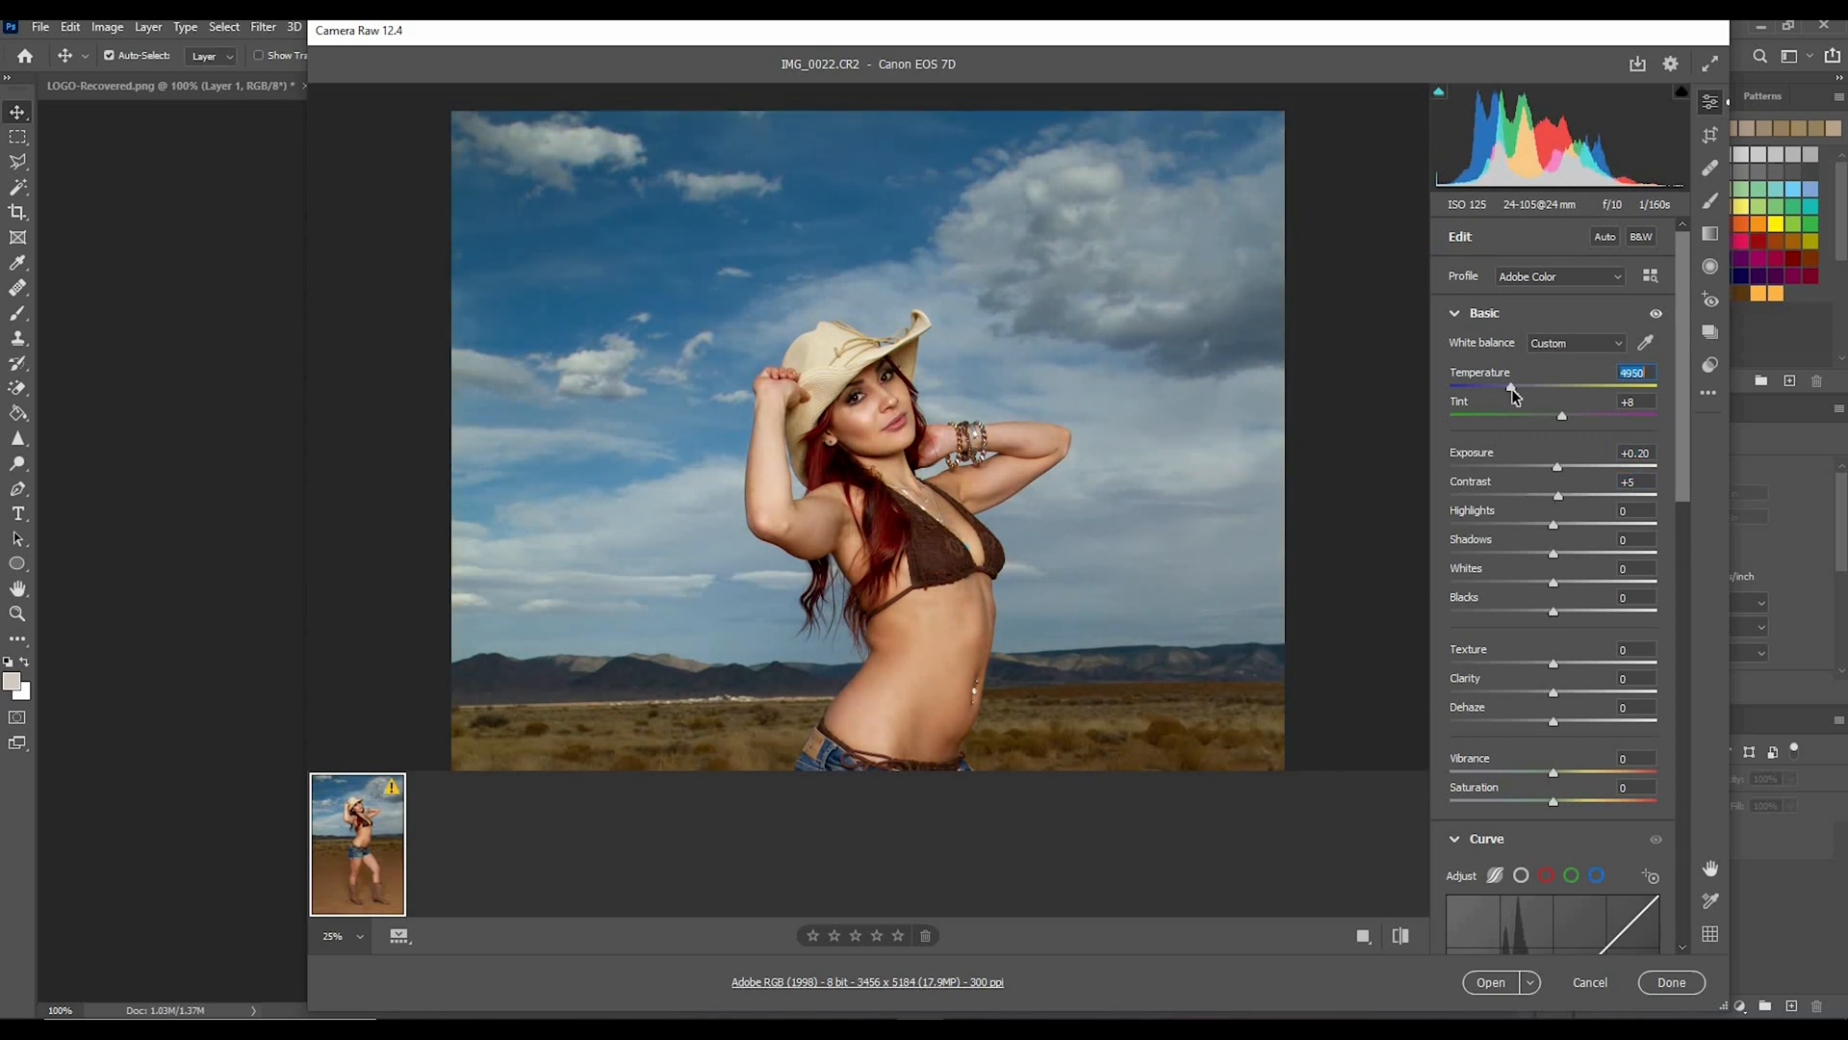
Step: Set highlights to -22, shadows to -1, whites to +10 and blacks to -4
{"action": "mouse_move", "coordinate": [1553, 526]}
{"action": "left_mouse_down"}
{"action": "mouse_move", "coordinate": [1481, 532]}
{"action": "mouse_move", "coordinate": [1532, 524]}
{"action": "left_mouse_up"}
{"action": "left_click", "coordinate": [865, 421]}
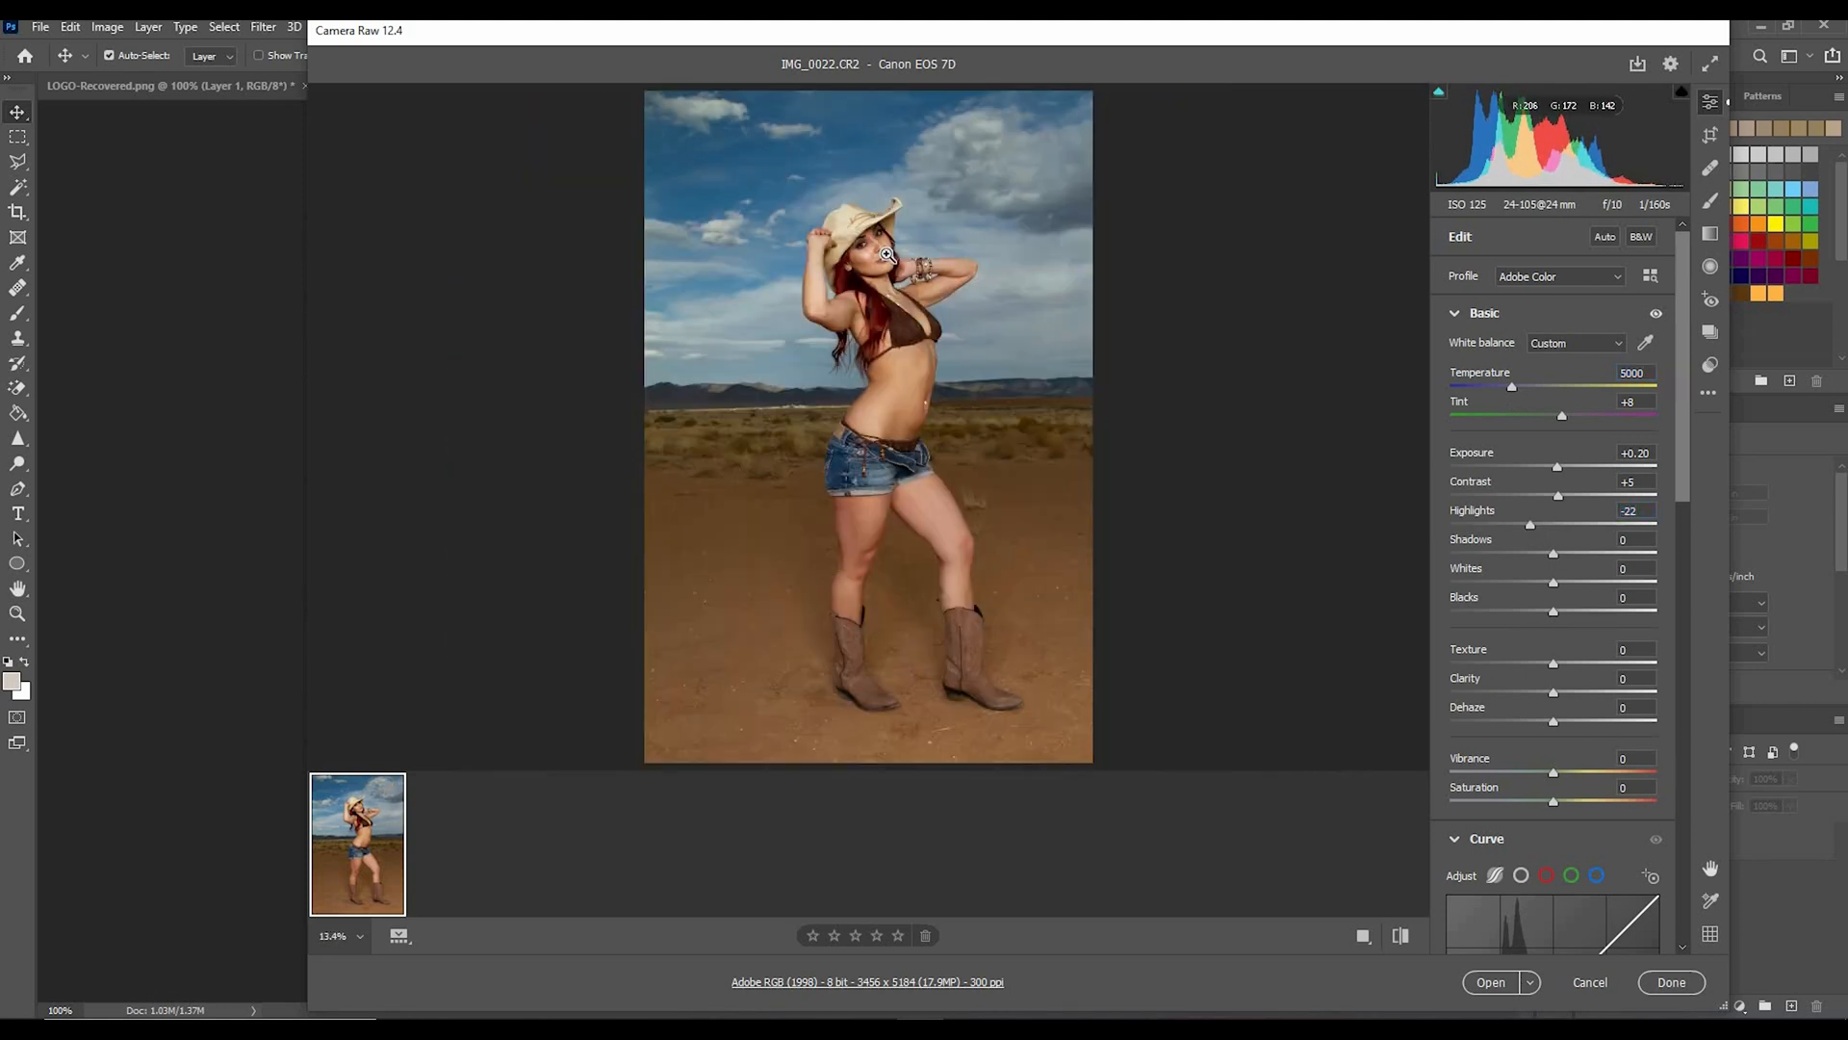
{"action": "left_click", "coordinate": [882, 250]}
{"action": "left_click", "coordinate": [852, 438]}
{"action": "left_click_drag", "start_coordinate": [1554, 554], "coordinate": [1547, 612]}
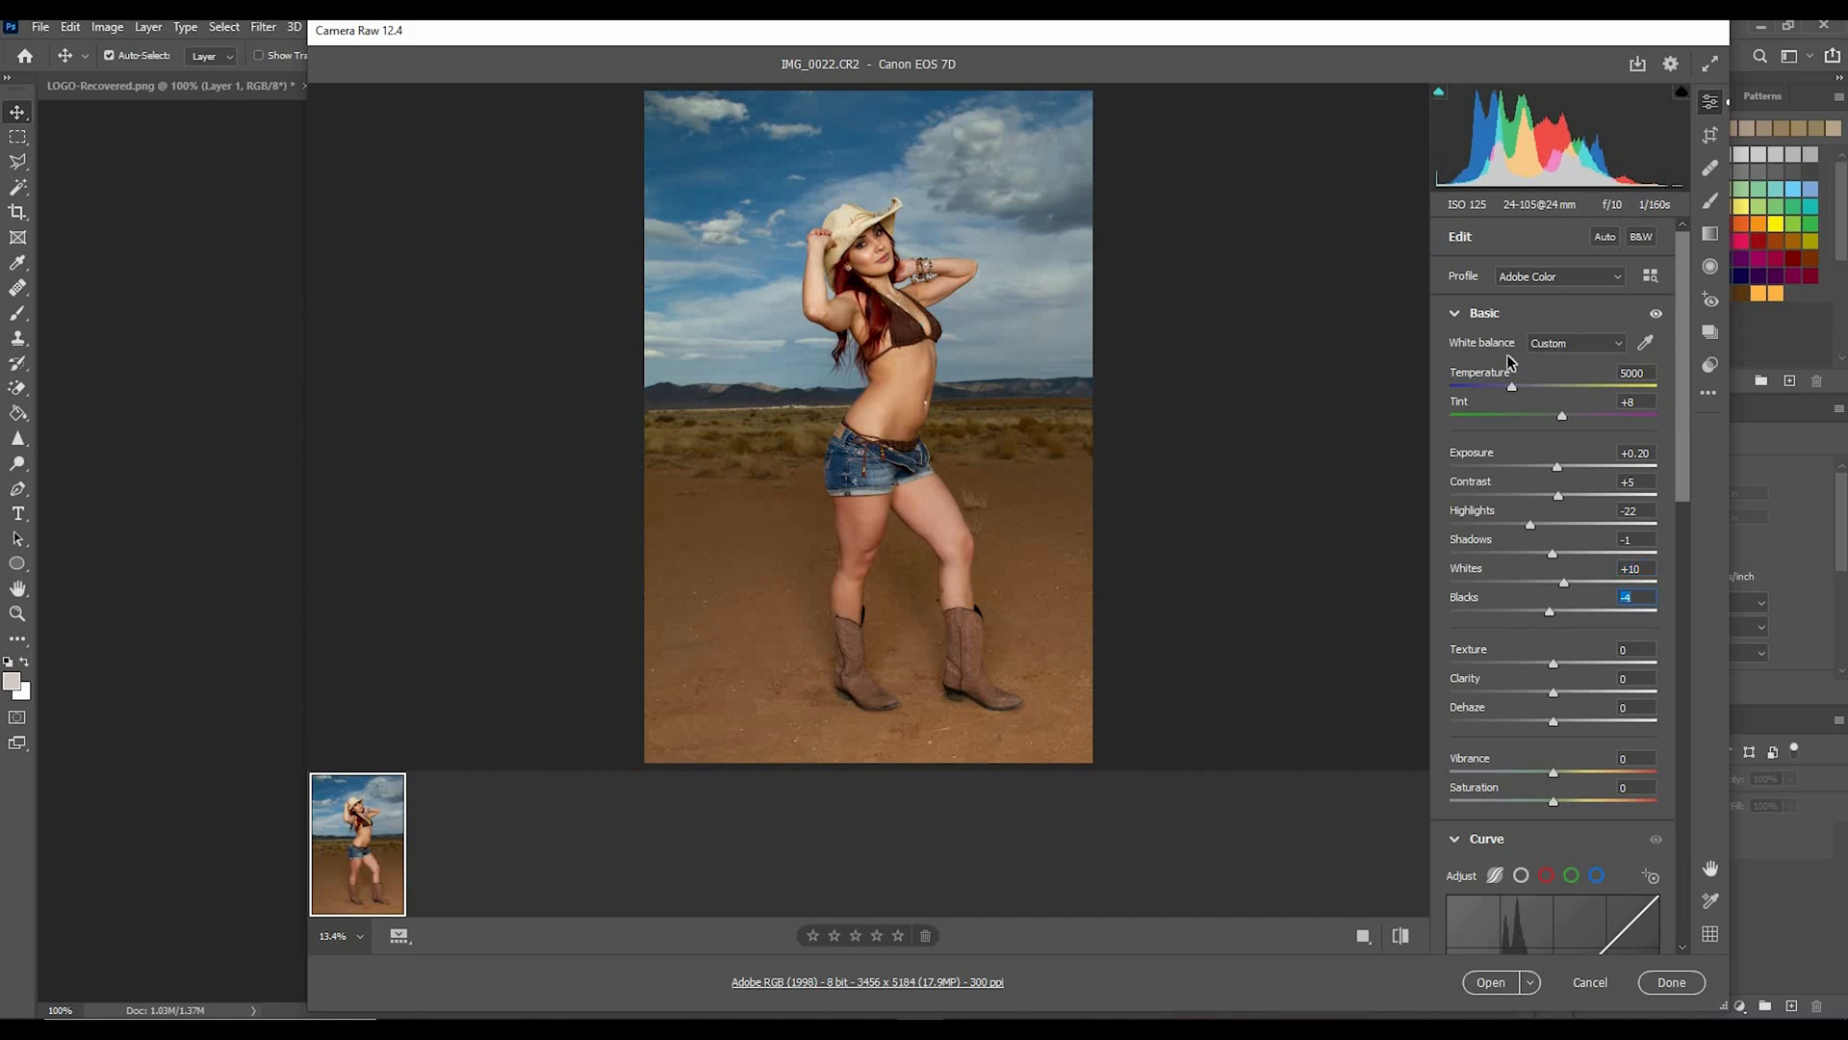
Step: Set vibrance to +1 and saturation to -4, with sharpening at 44 and noise reduction at 24
{"action": "left_click_drag", "start_coordinate": [1552, 775], "coordinate": [1556, 805]}
{"action": "left_click_drag", "start_coordinate": [1683, 465], "coordinate": [1684, 636]}
{"action": "left_click", "coordinate": [908, 243]}
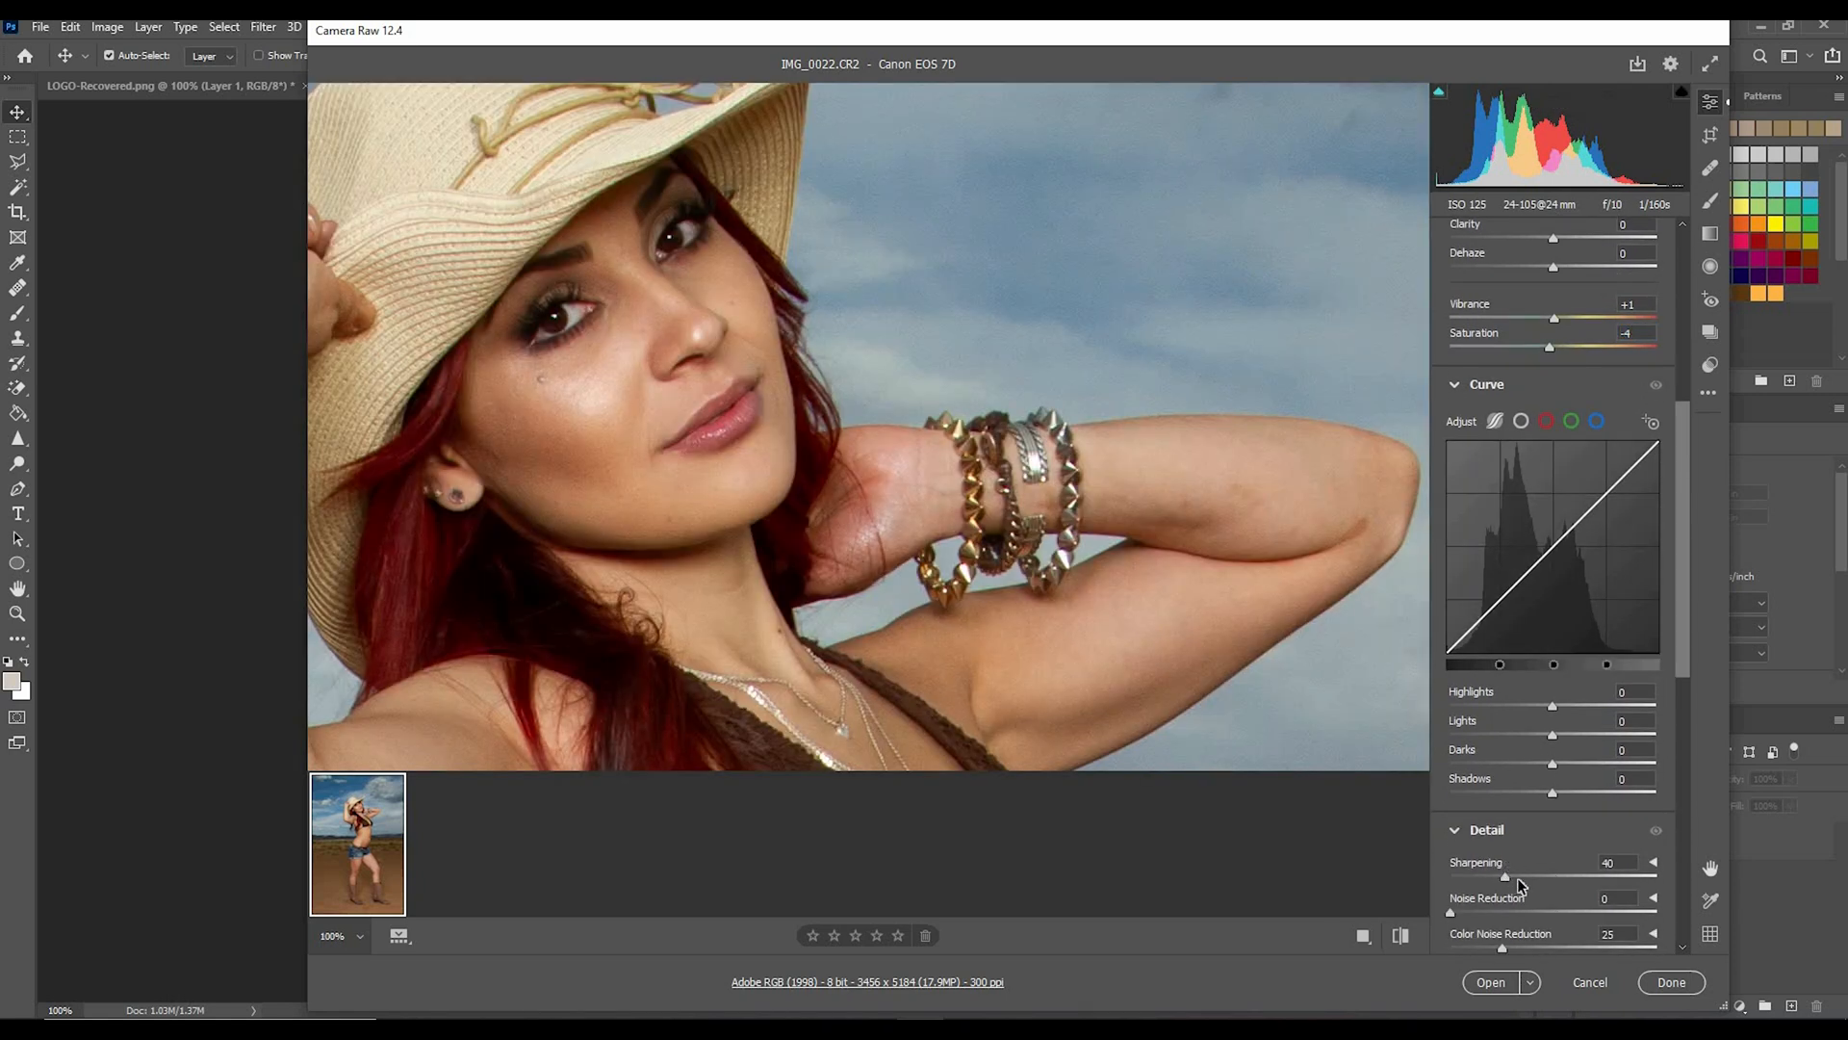
{"action": "left_click_drag", "start_coordinate": [1506, 877], "coordinate": [1501, 915]}
Step: Try the chromatic aberration removal in the lens optics corrections
{"action": "scroll", "coordinate": [1492, 789], "scroll_direction": "down", "scroll_amount": 8}
{"action": "left_click", "coordinate": [1457, 737]}
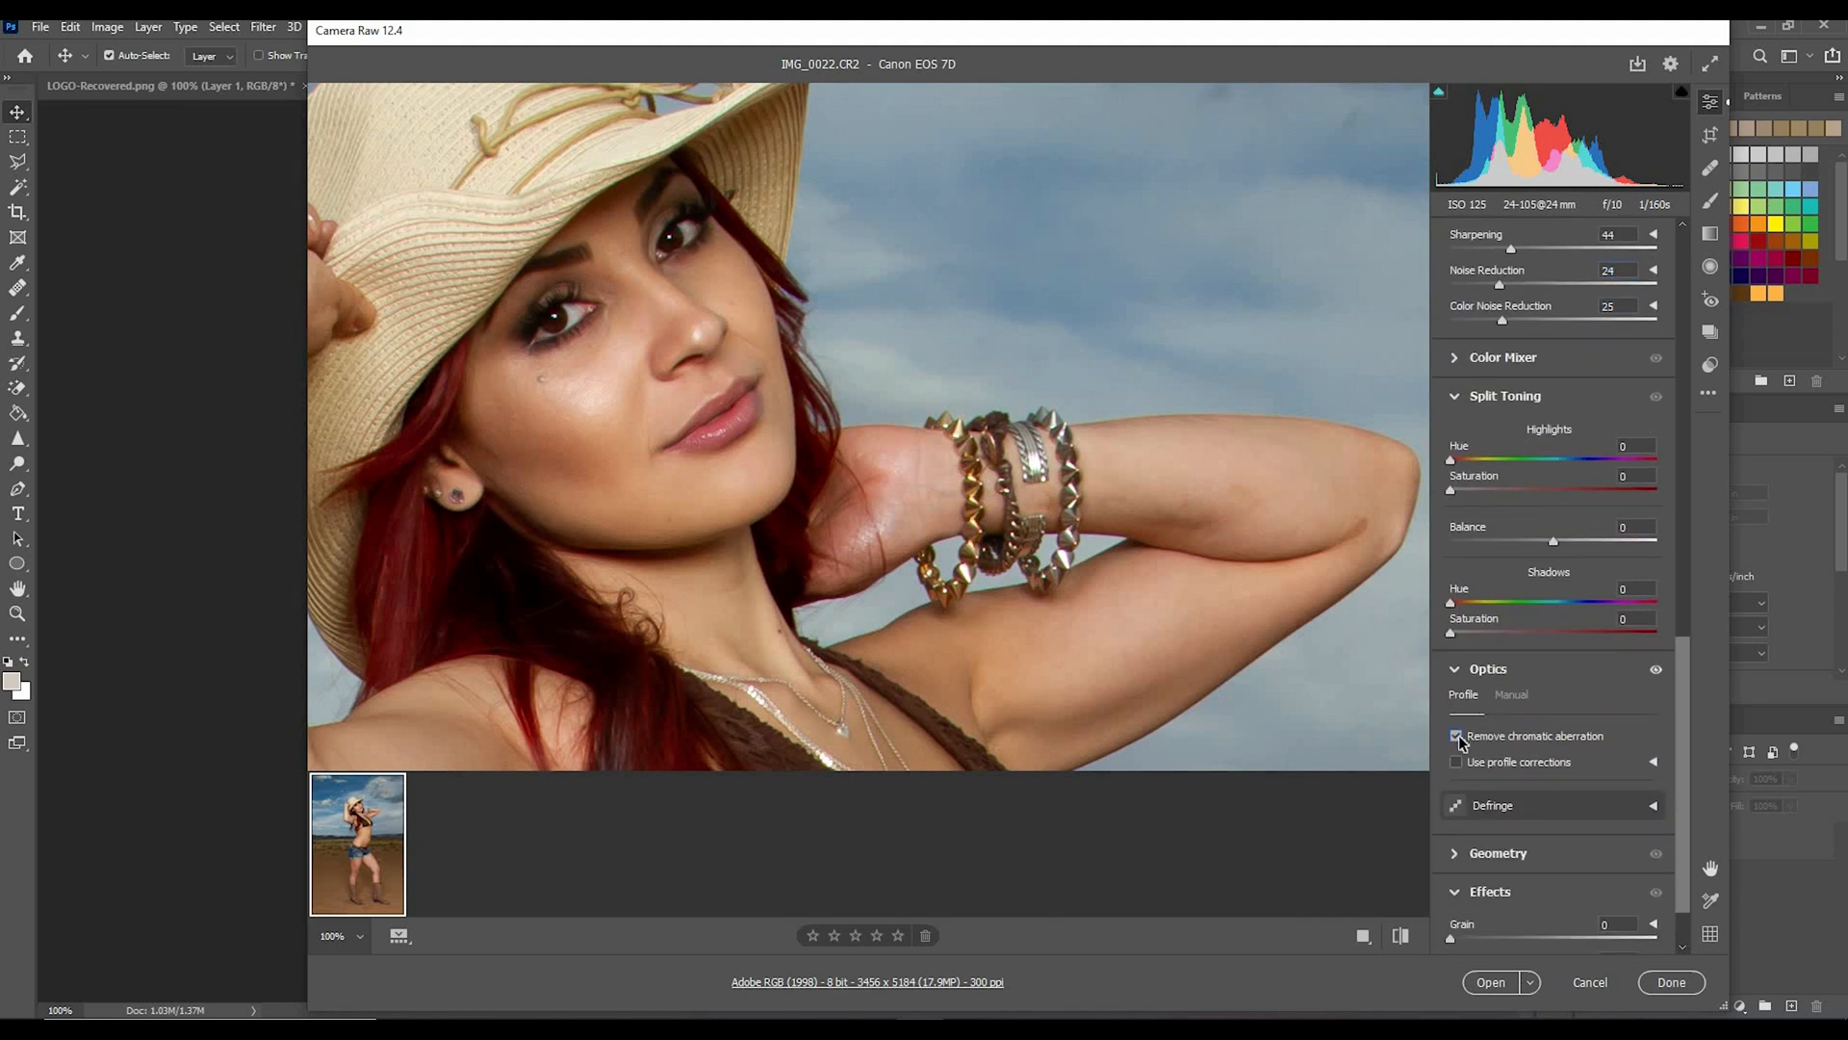
{"action": "left_click", "coordinate": [1456, 737]}
Step: Open the adjusted raw photo as a Photoshop document and duplicate its Background layer
{"action": "left_click", "coordinate": [1020, 407]}
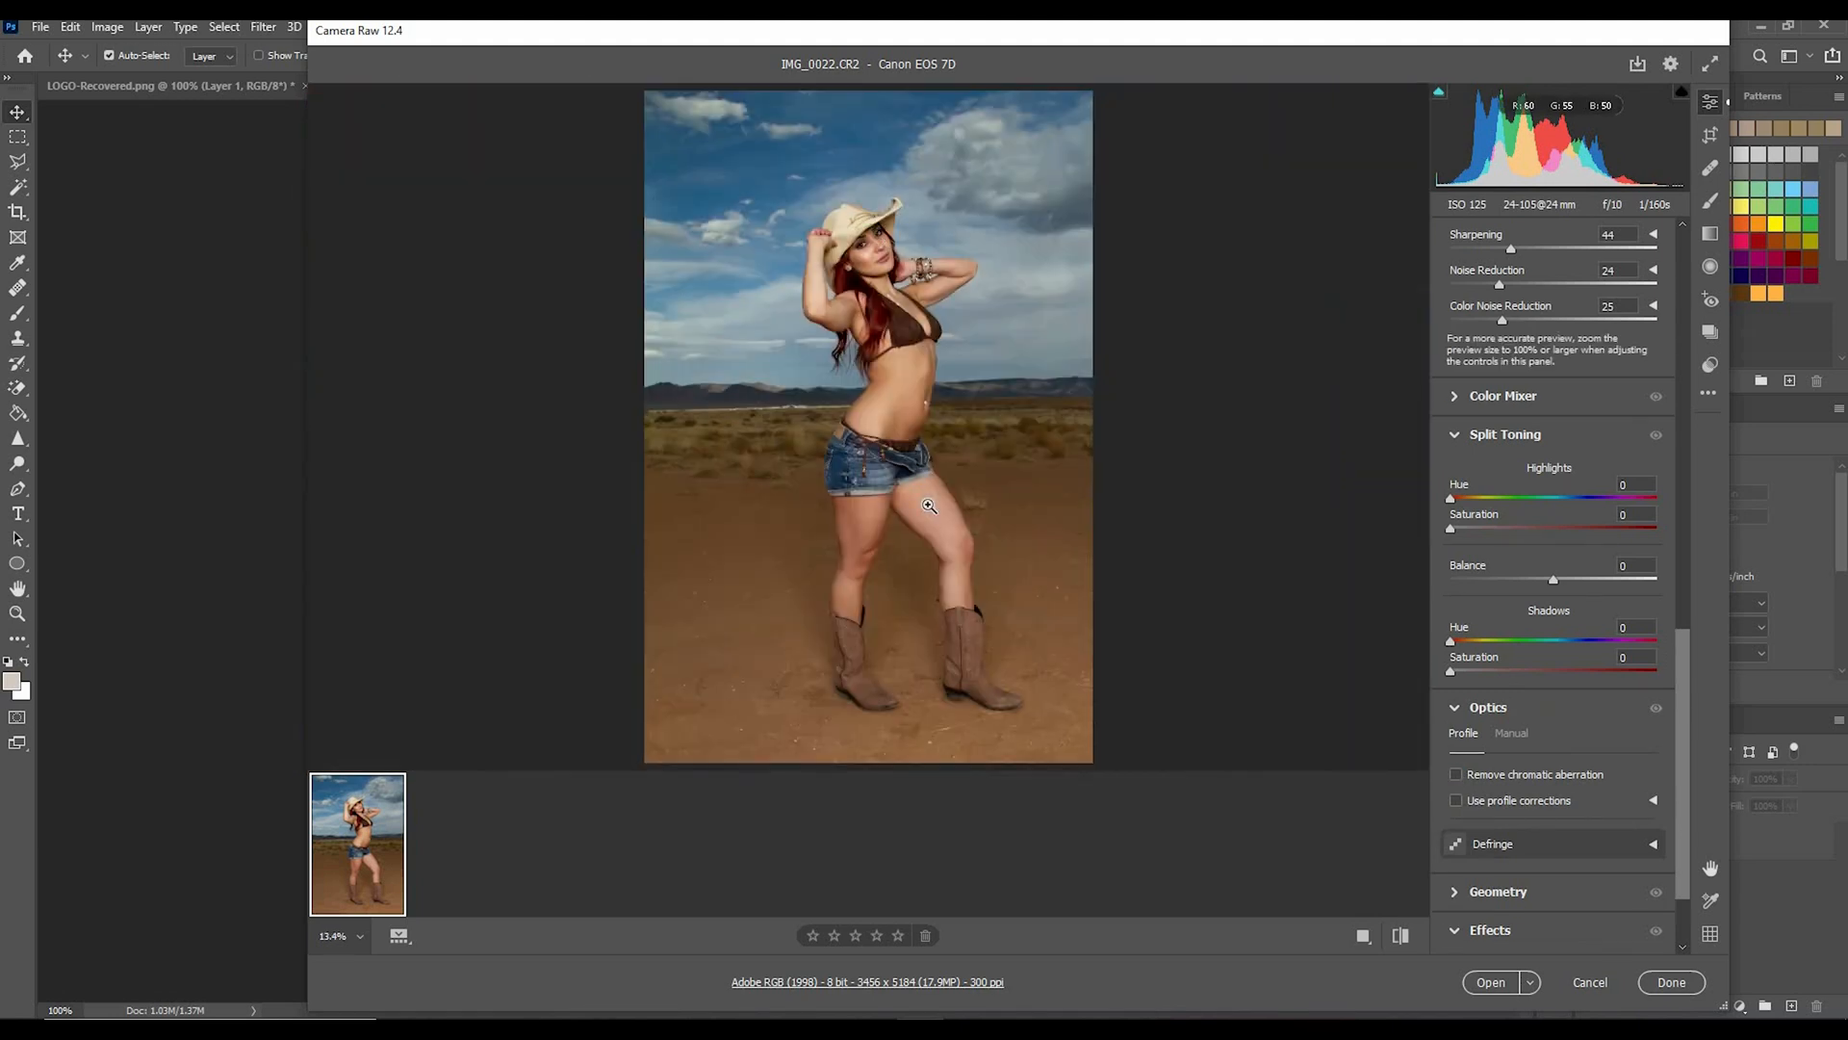
{"action": "left_click", "coordinate": [1490, 982]}
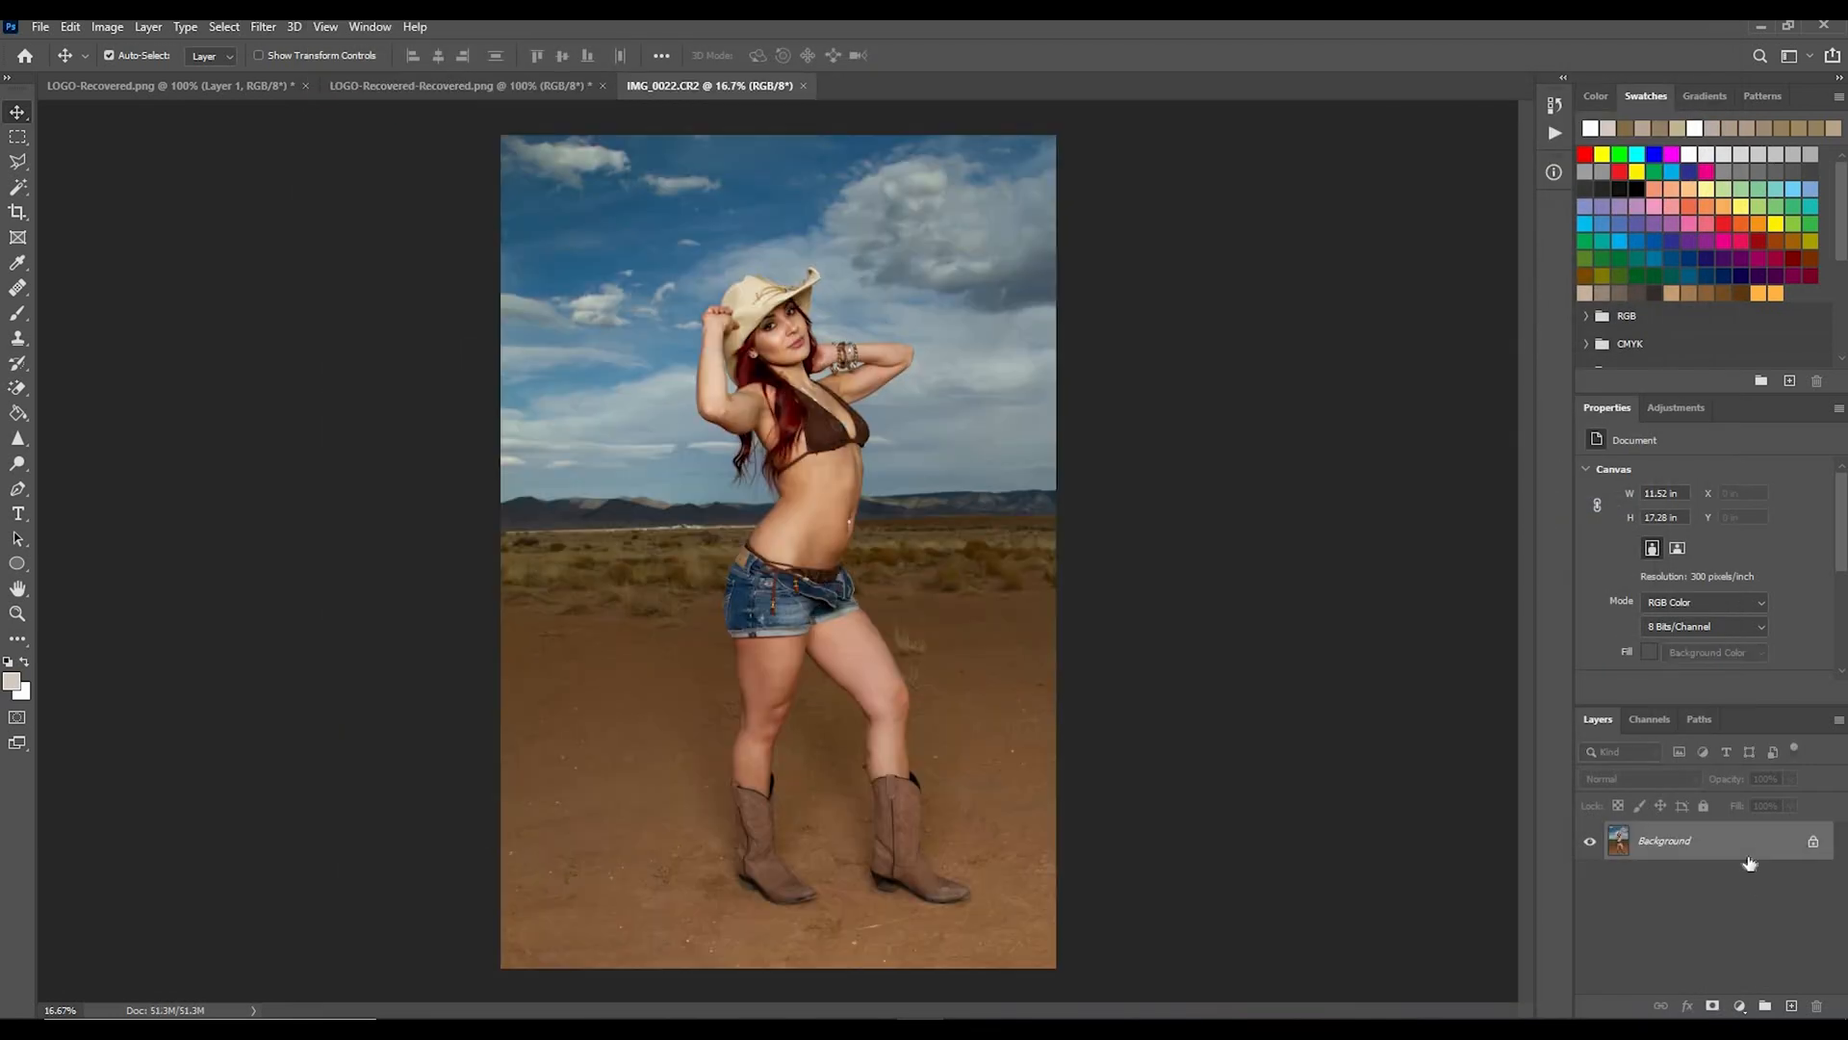
{"action": "left_click_drag", "start_coordinate": [1793, 1007], "coordinate": [1792, 1007]}
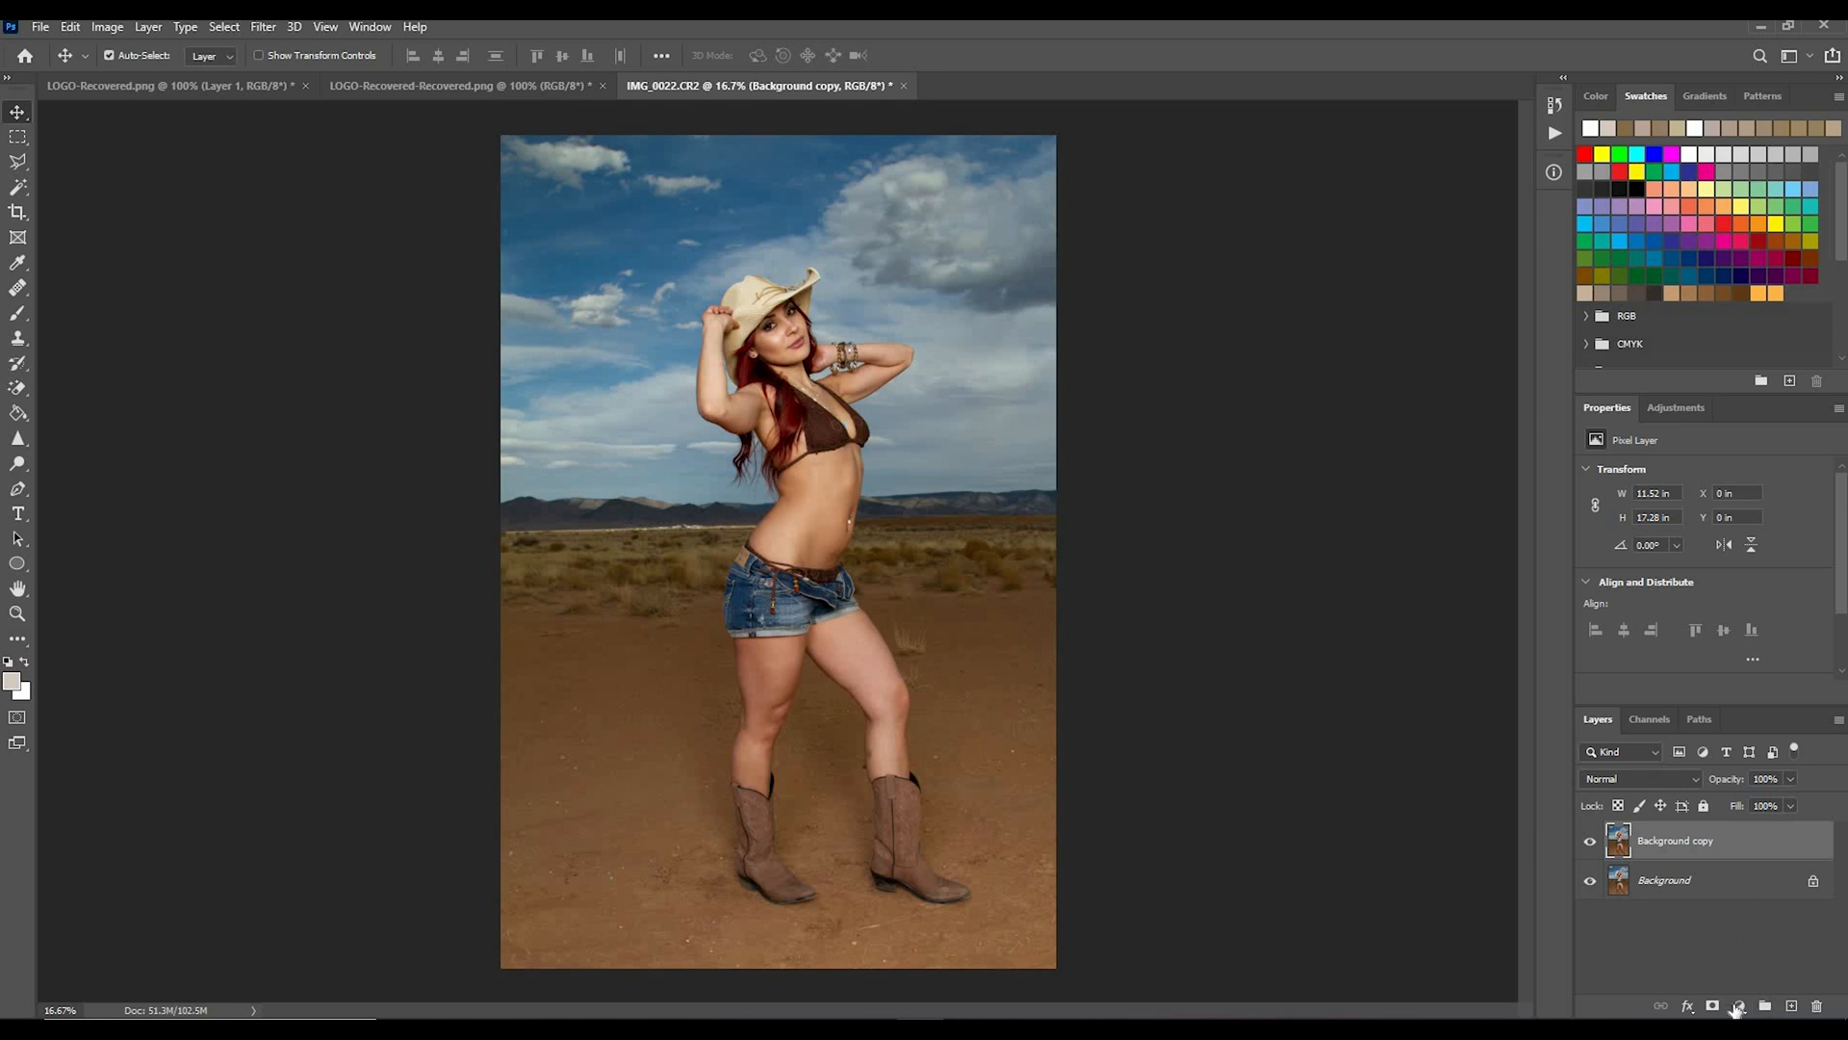
Step: Add a Gradient Map adjustment layer above the background copy using the Black, White preset
{"action": "left_click", "coordinate": [1741, 1007]}
{"action": "left_click", "coordinate": [1764, 996]}
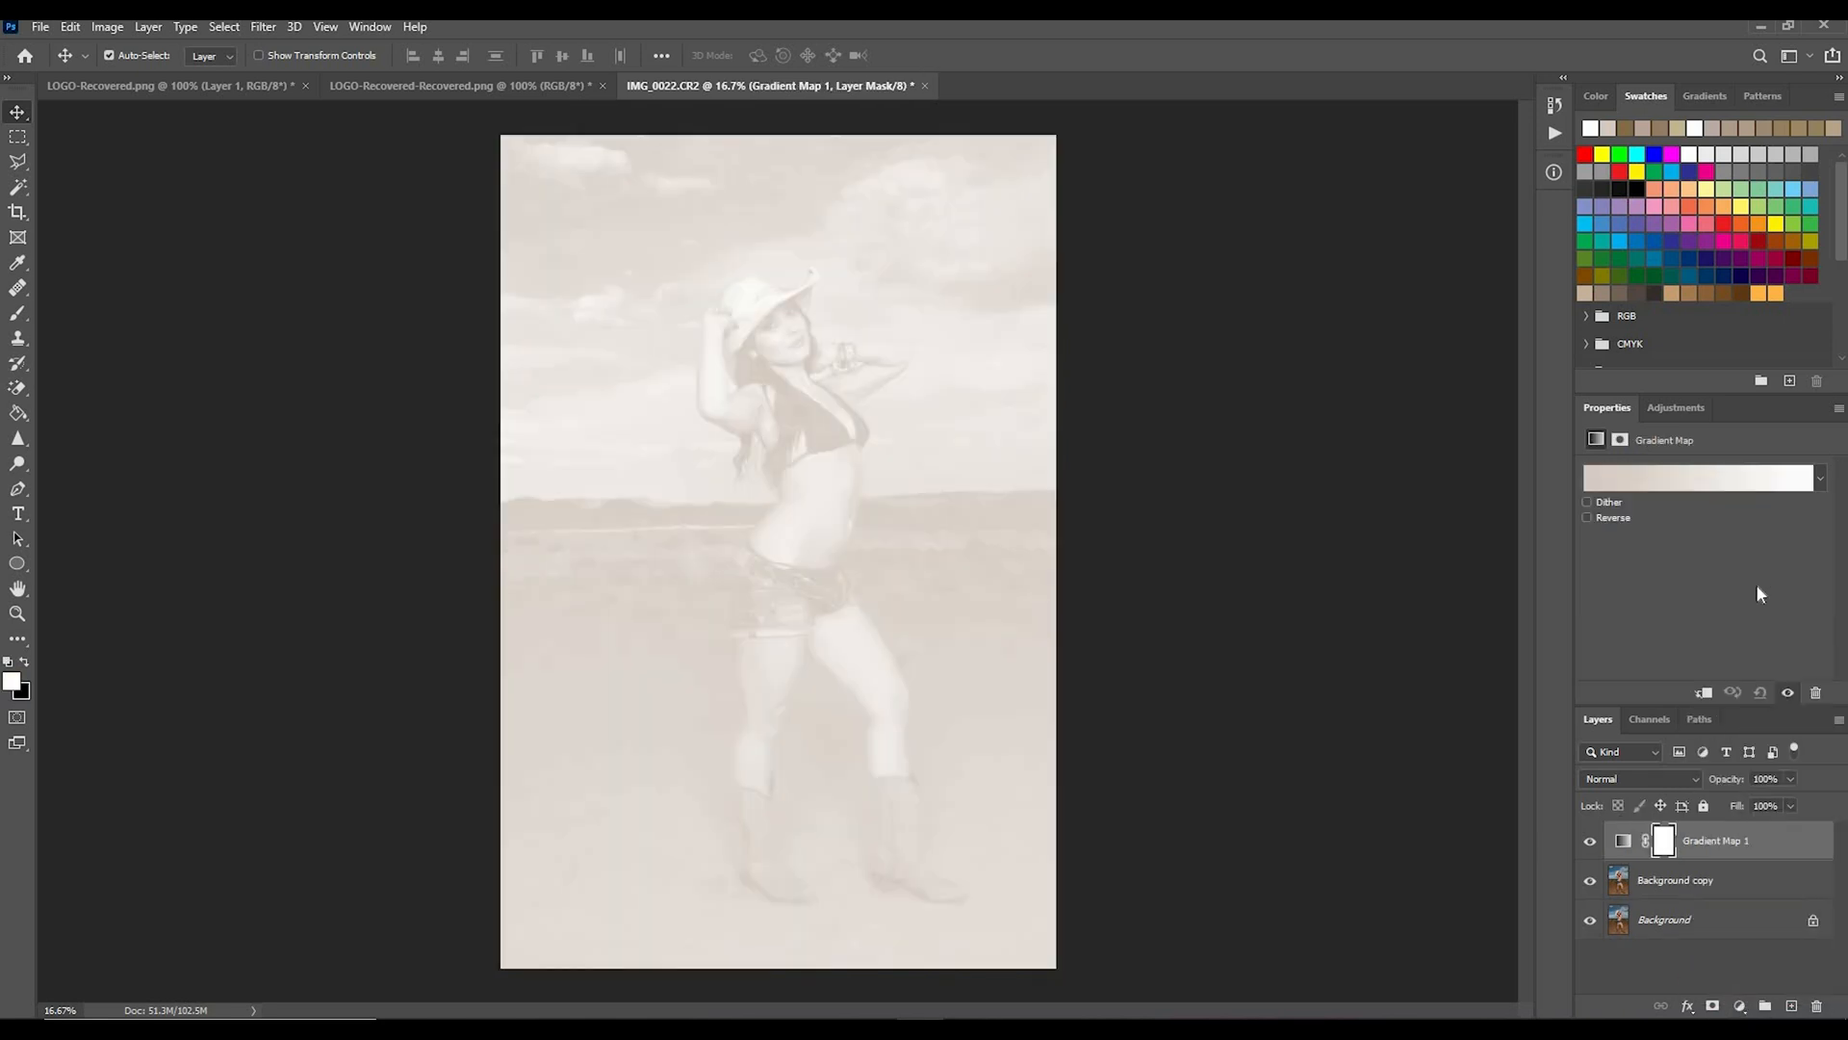
{"action": "left_click", "coordinate": [1729, 478]}
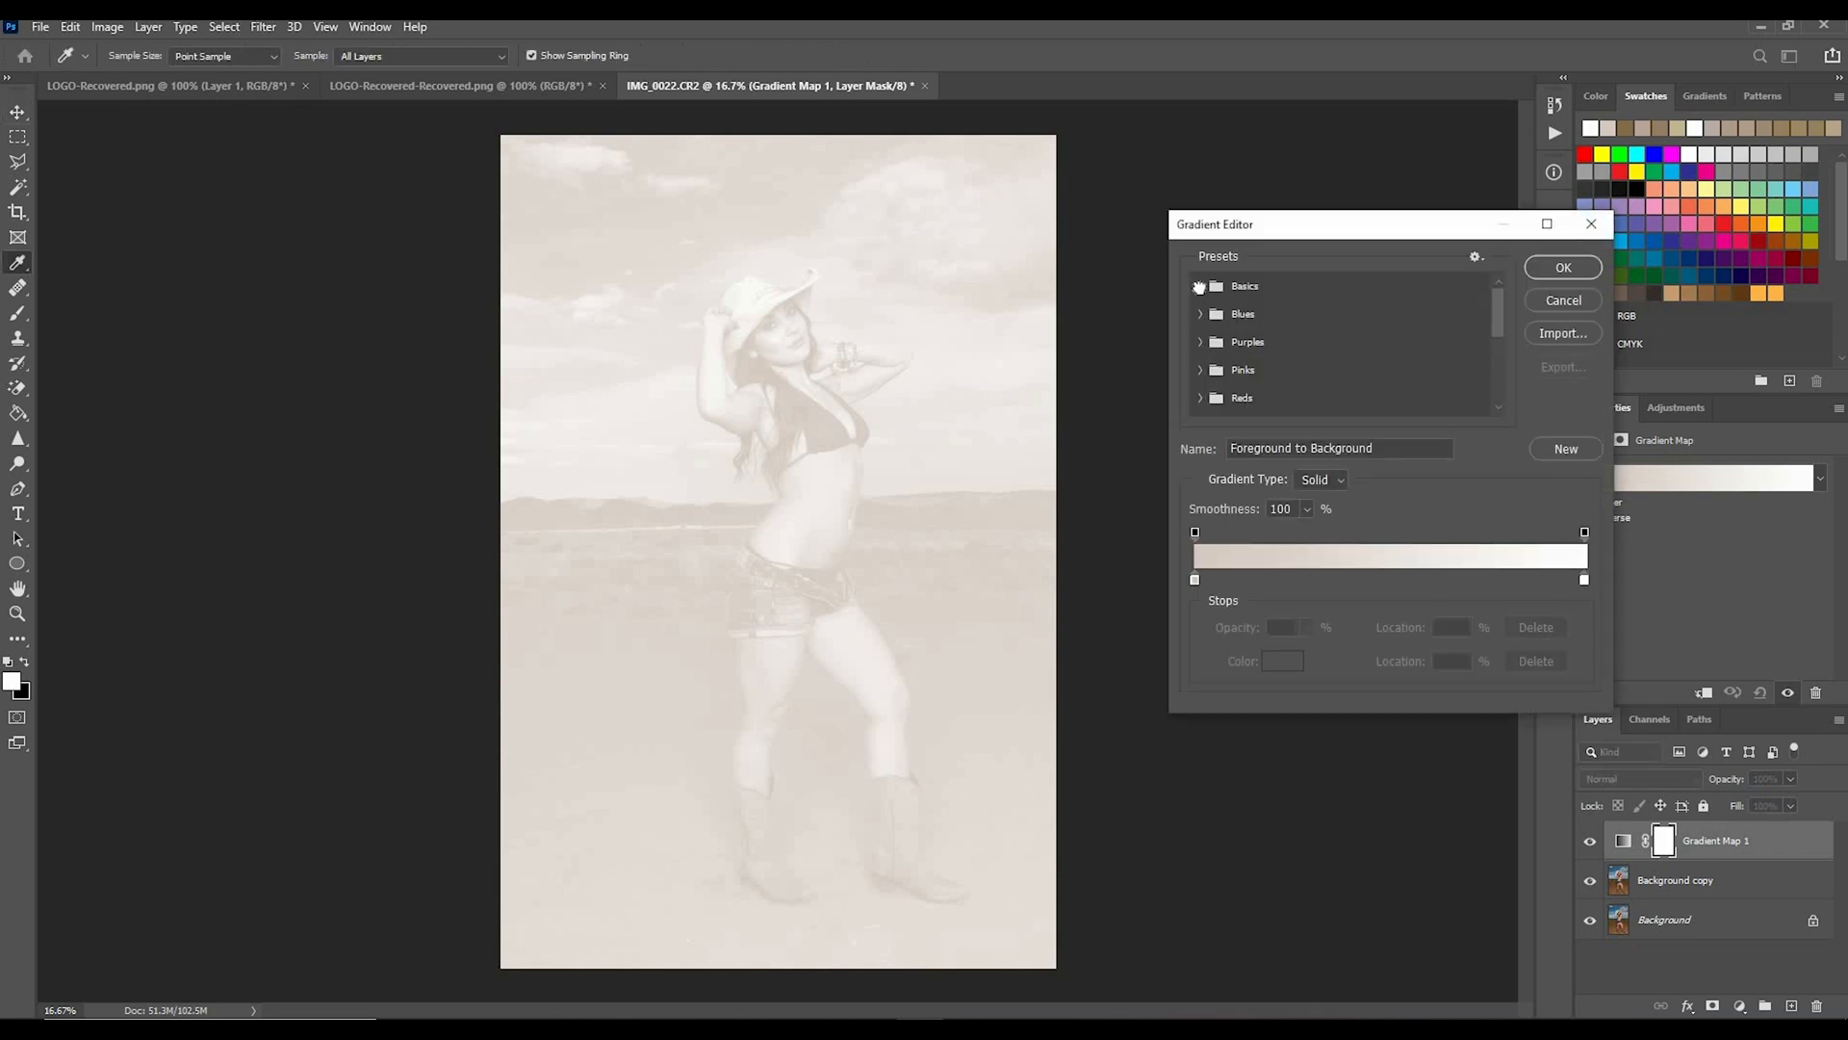
{"action": "left_click", "coordinate": [1288, 317]}
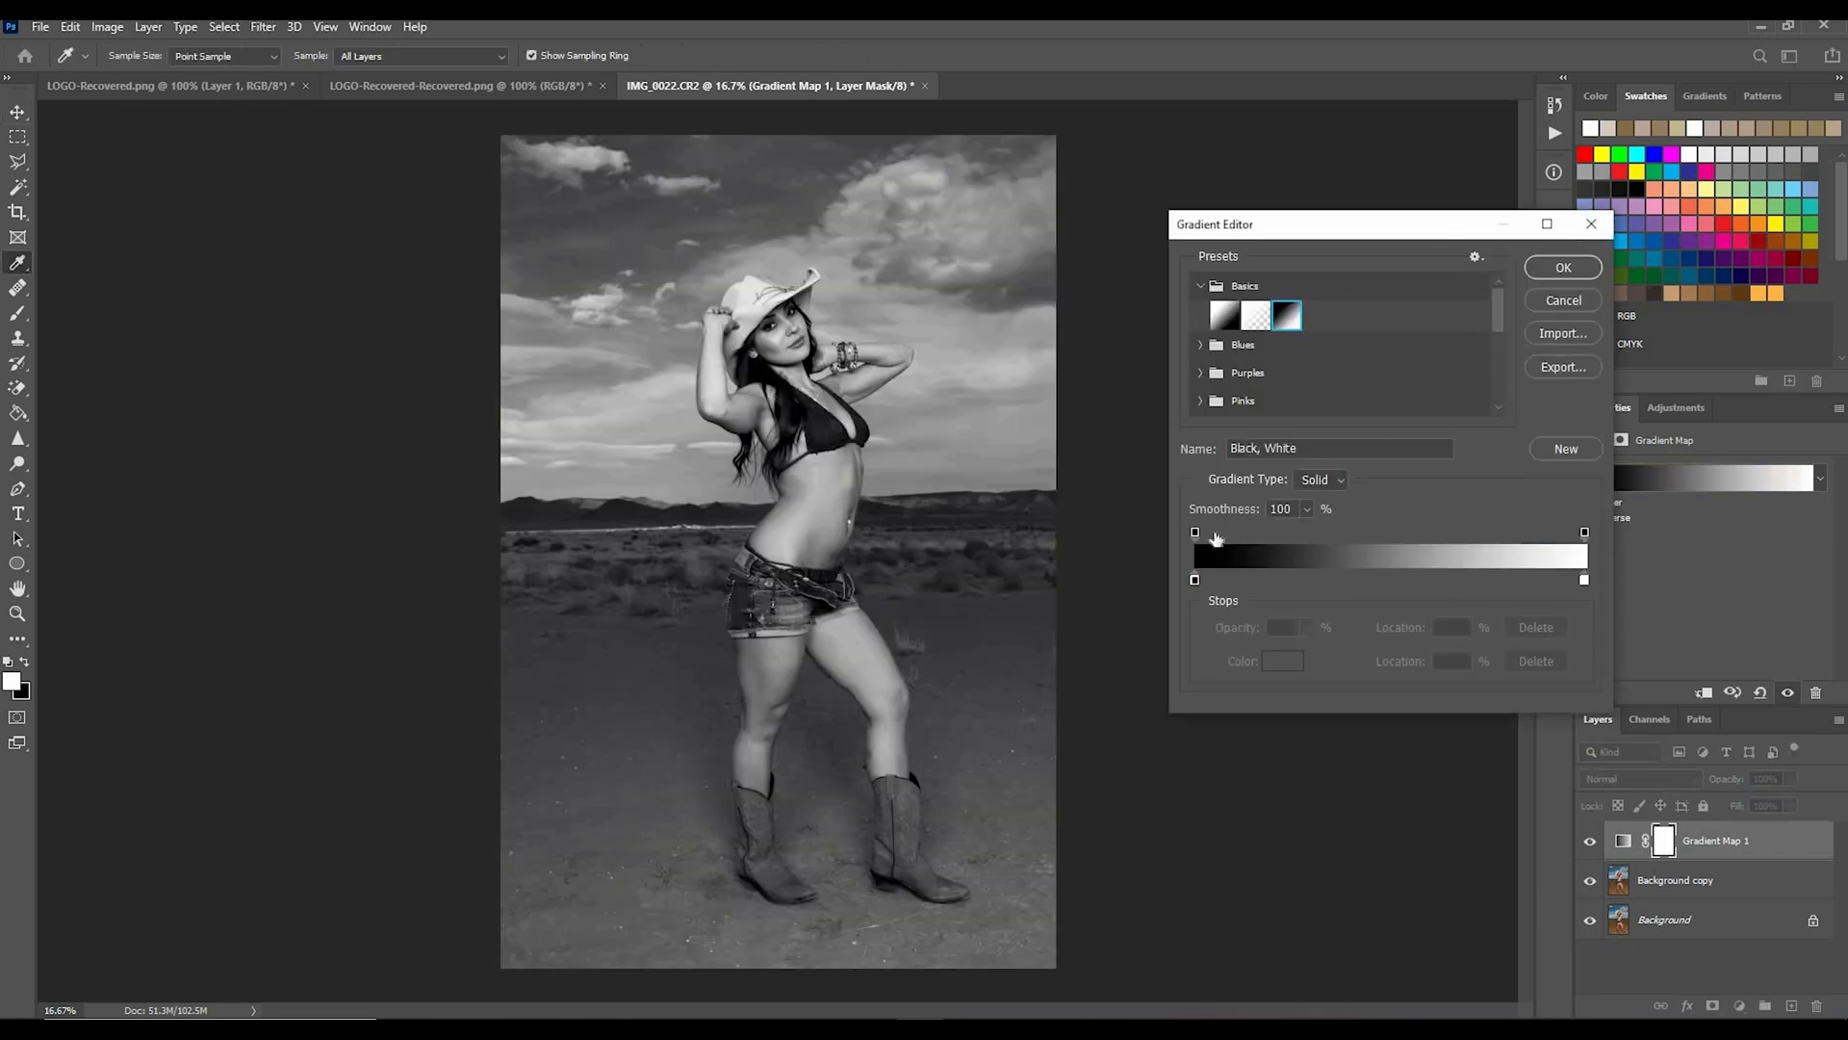
Step: Set the gradient's black stop to 9%, its midpoint to 51% and its white stop to 98%
{"action": "left_click", "coordinate": [1196, 581]}
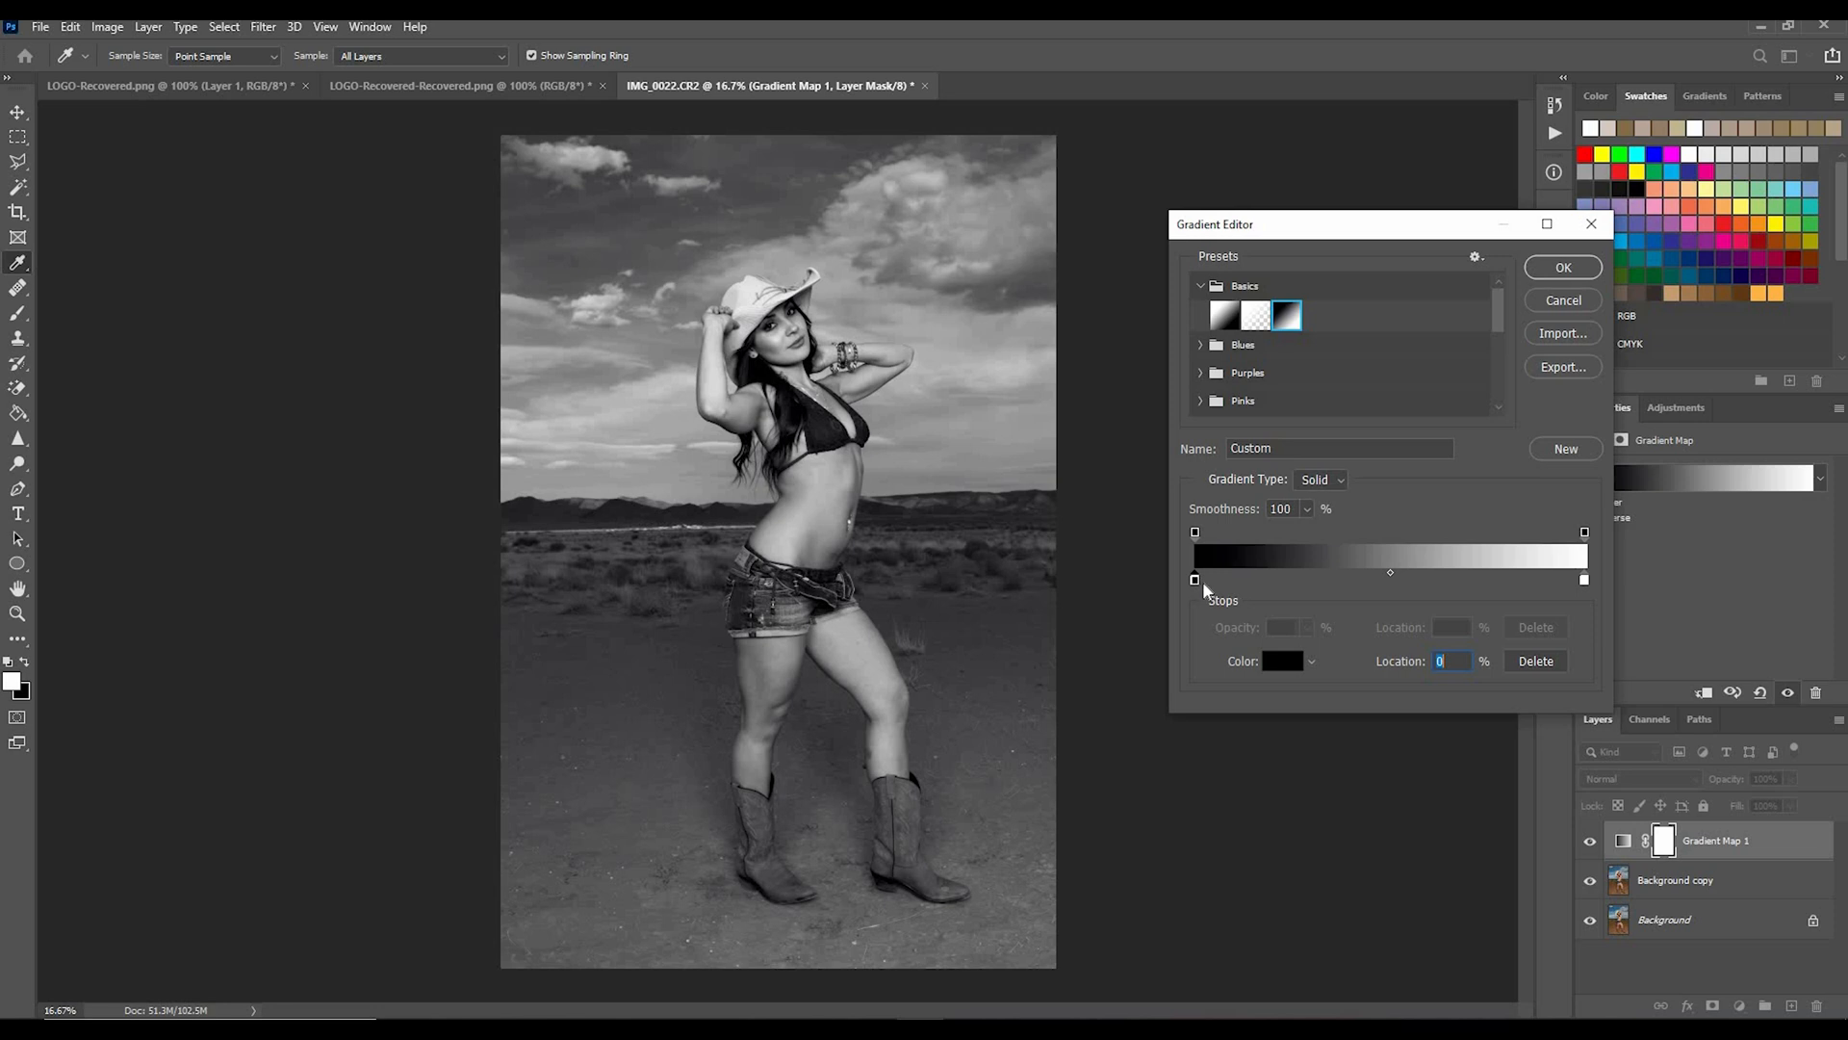
{"action": "left_click_drag", "start_coordinate": [1201, 583], "coordinate": [1228, 579]}
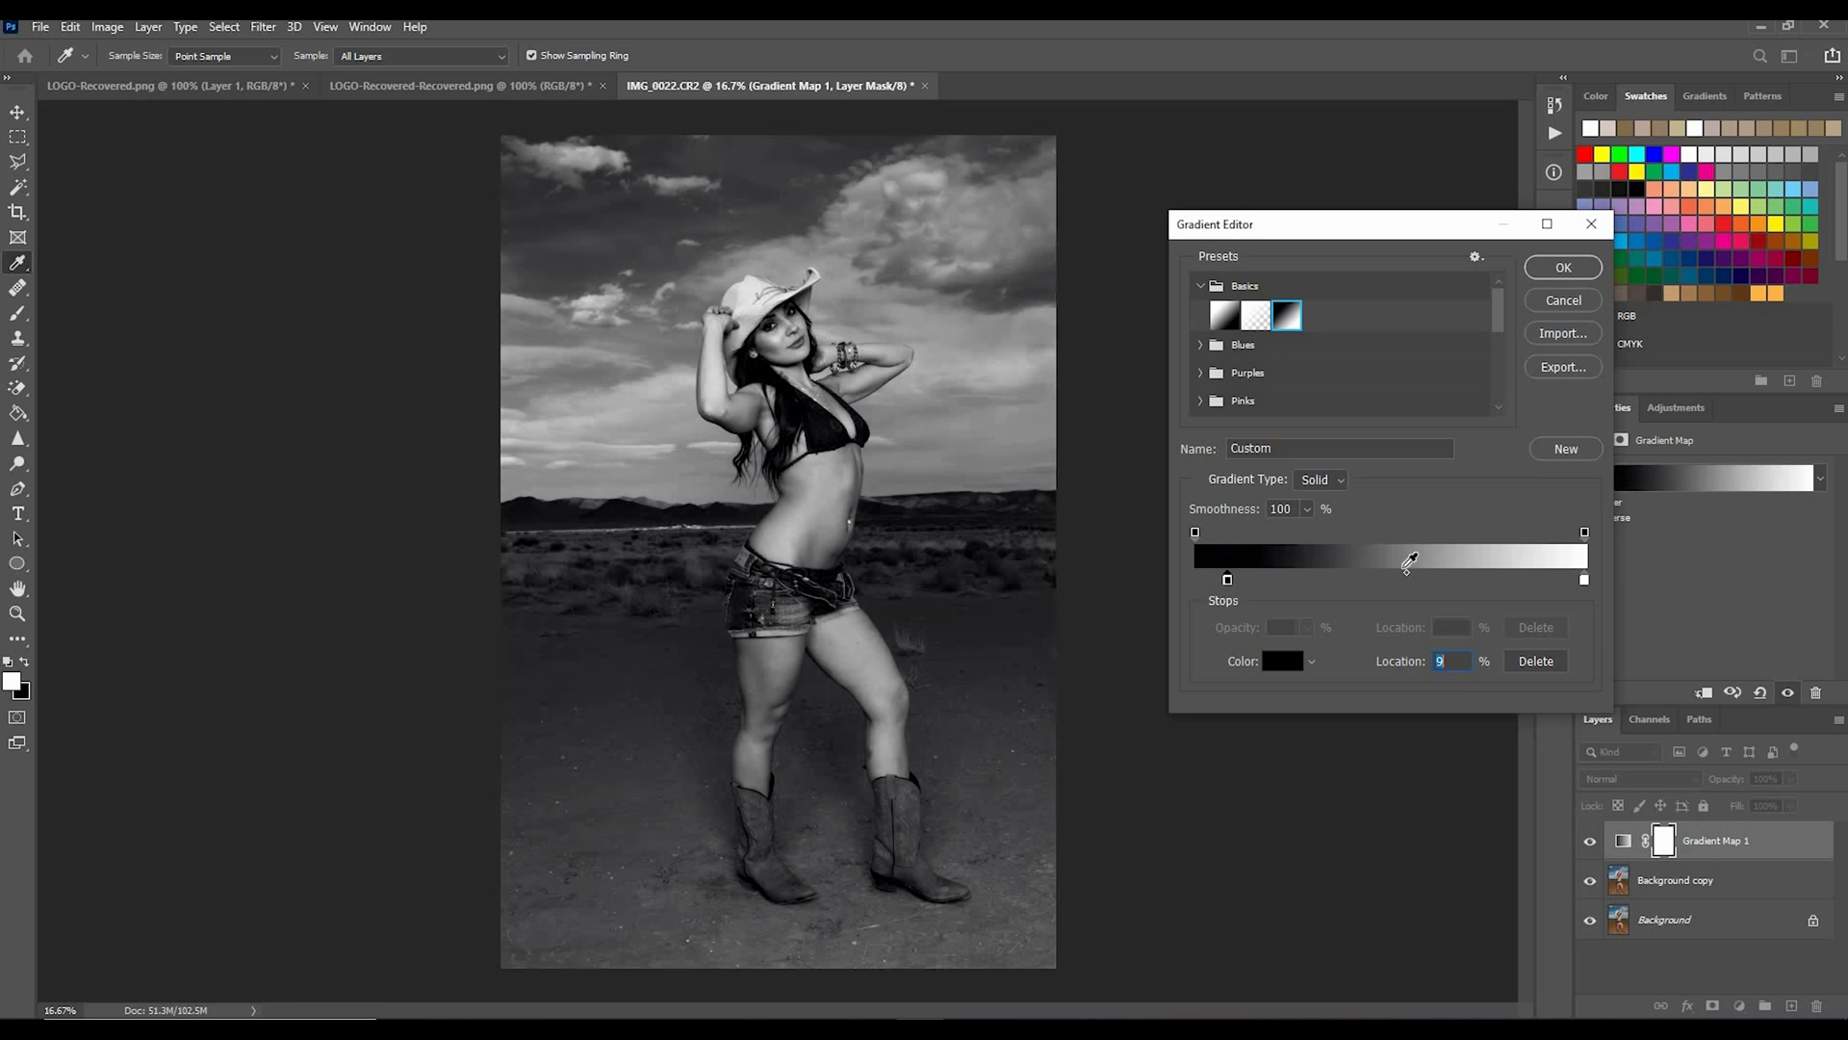
{"action": "left_click", "coordinate": [1405, 566]}
{"action": "key", "text": "ctrl+z"}
{"action": "left_click_drag", "start_coordinate": [1407, 573], "coordinate": [1413, 568]}
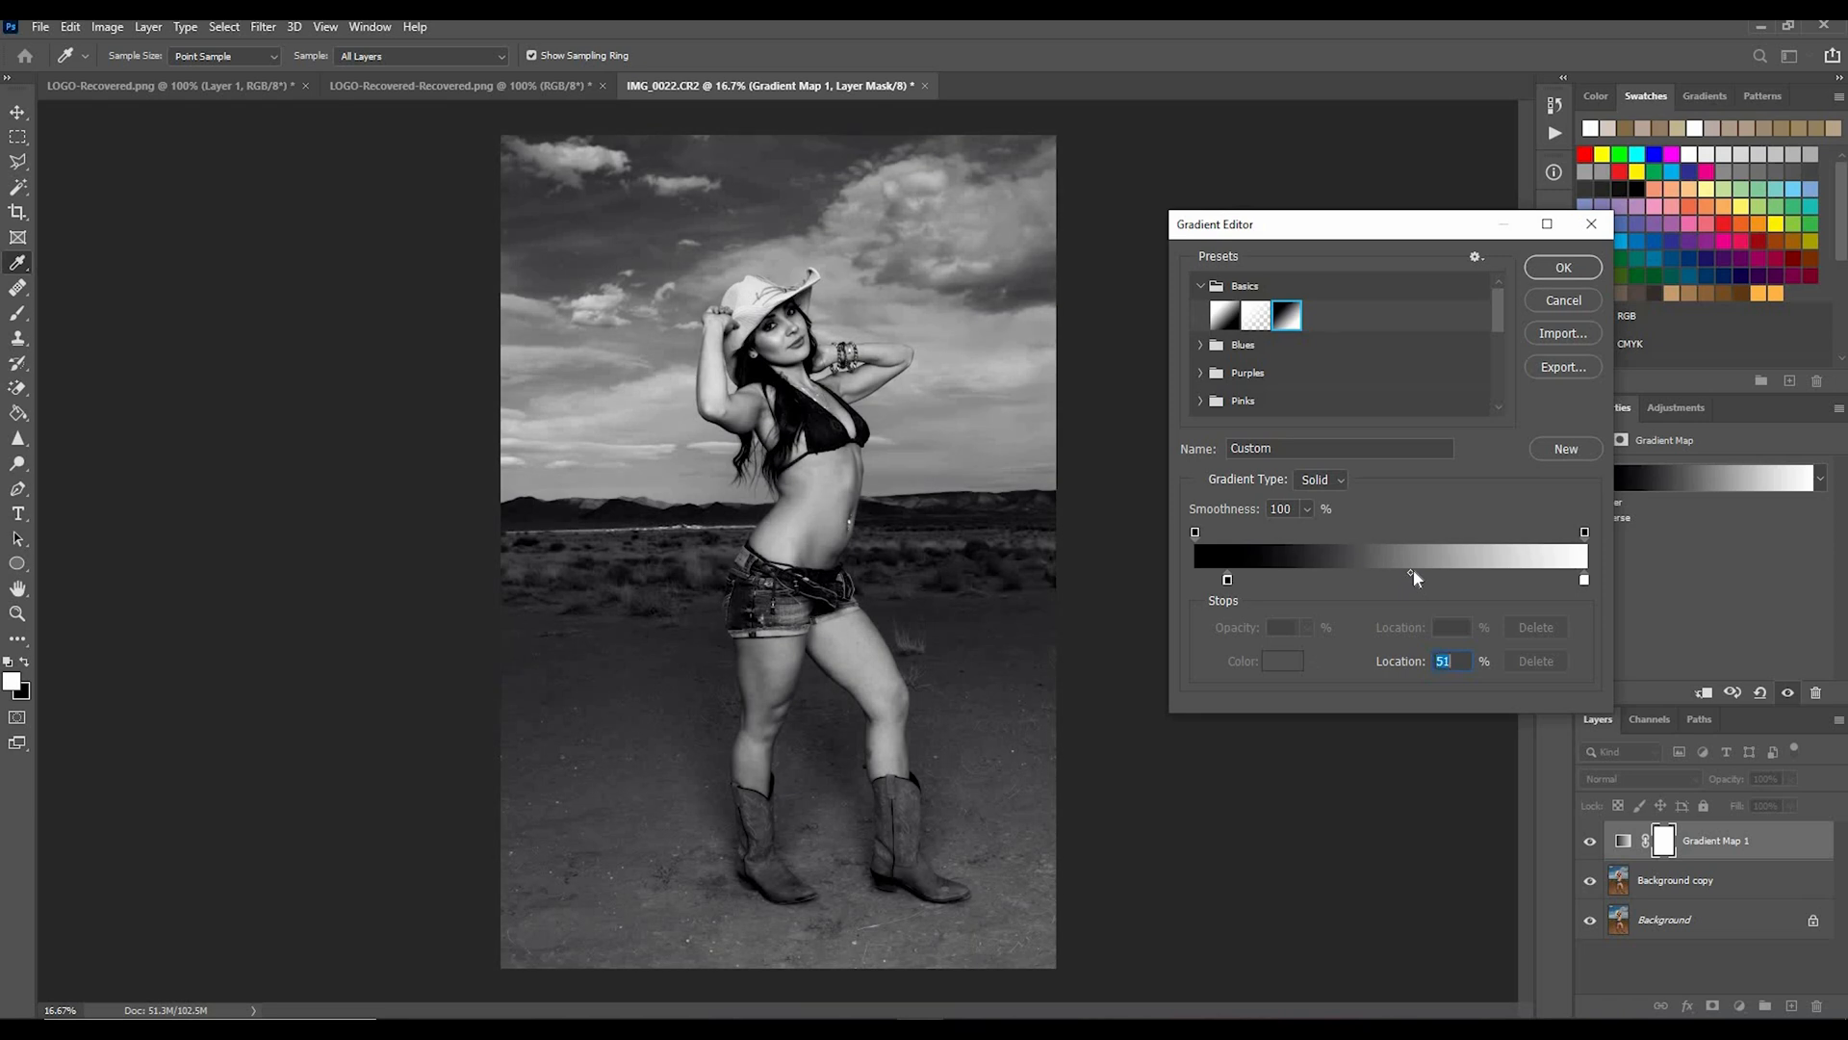
{"action": "left_click_drag", "start_coordinate": [1584, 580], "coordinate": [1577, 580]}
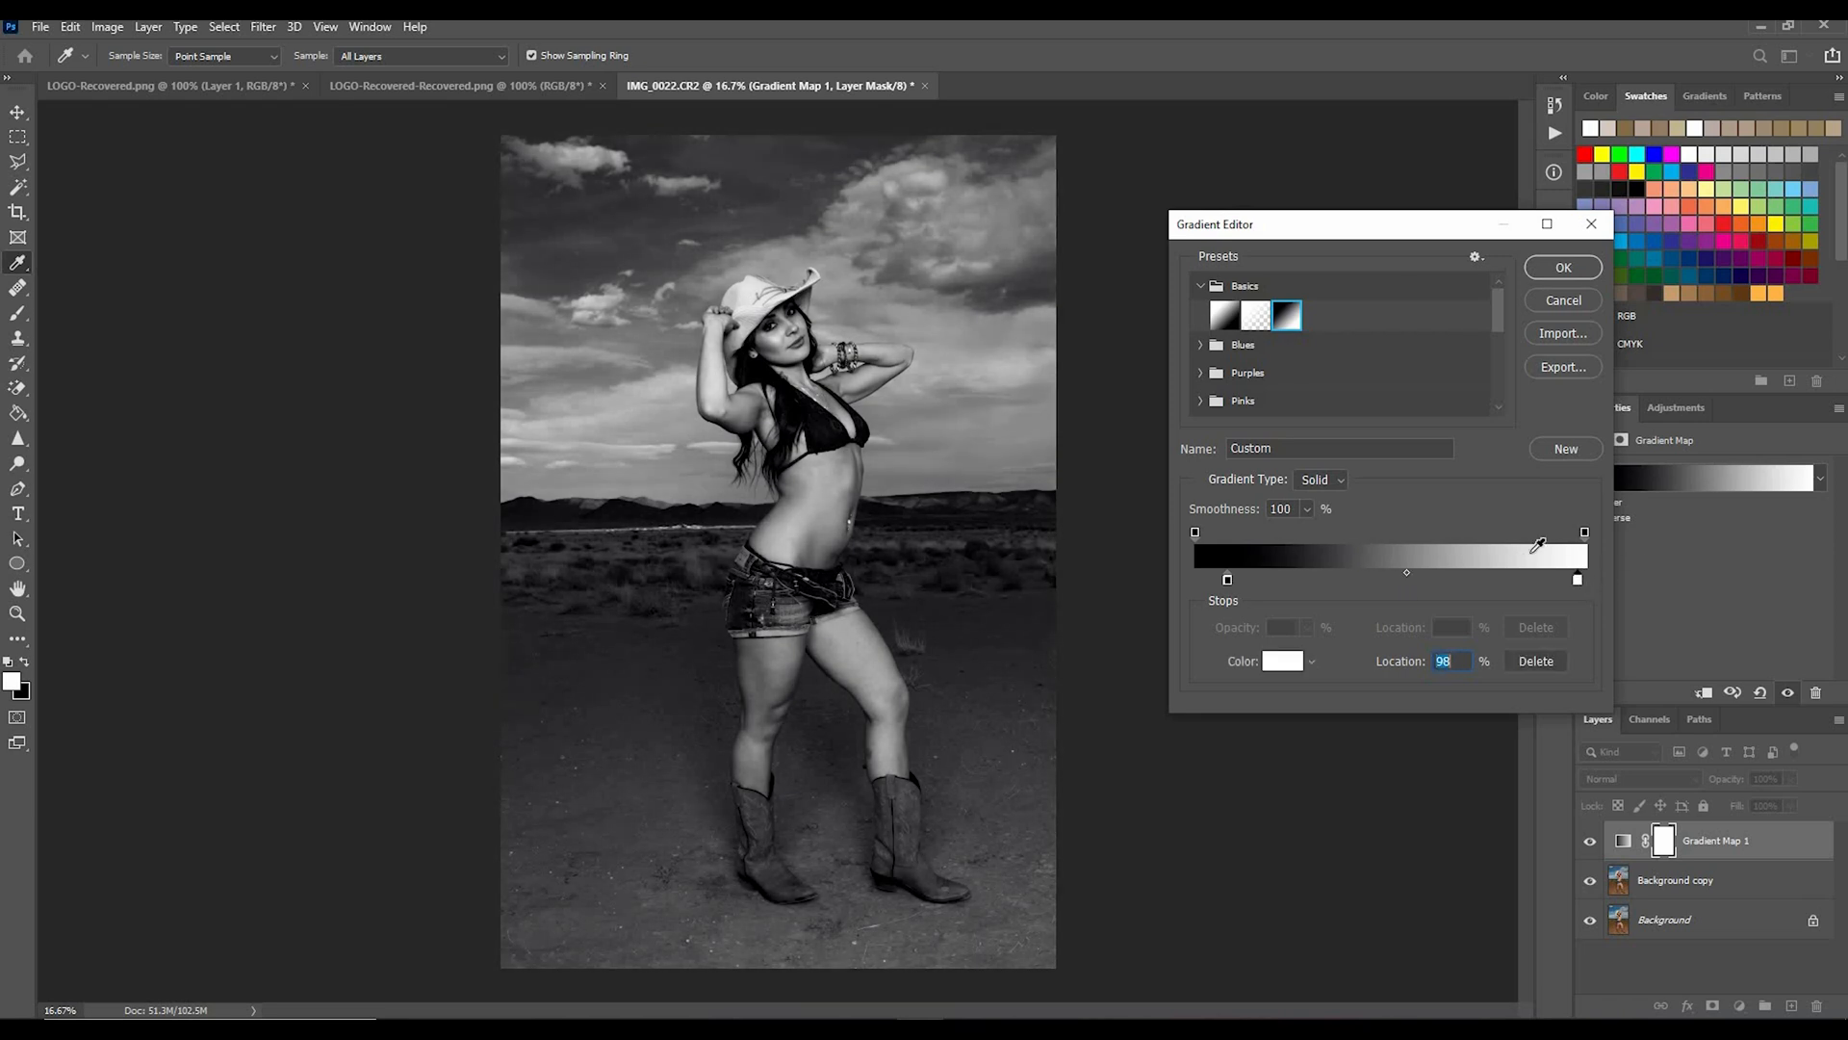
{"action": "left_click", "coordinate": [1561, 268]}
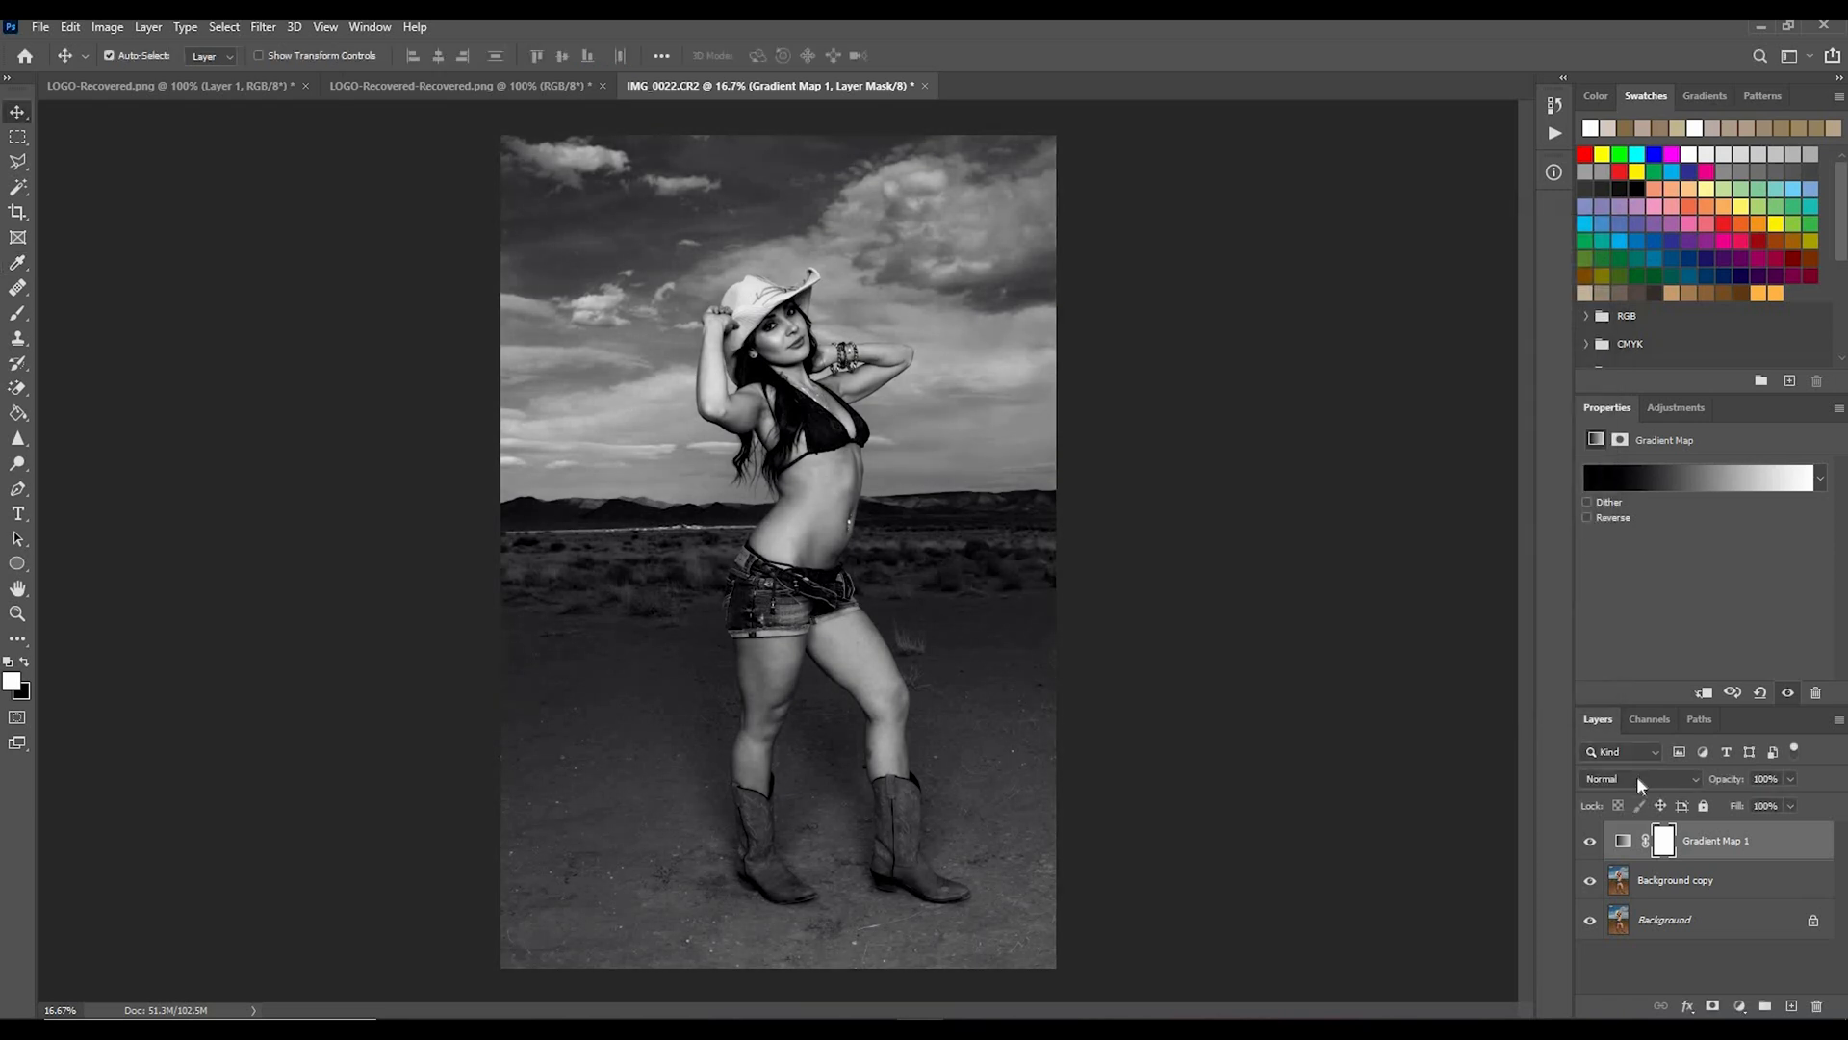
Step: Set the gradient map layer's blend mode to Soft Light and its opacity to 21%
{"action": "left_click", "coordinate": [1636, 777]}
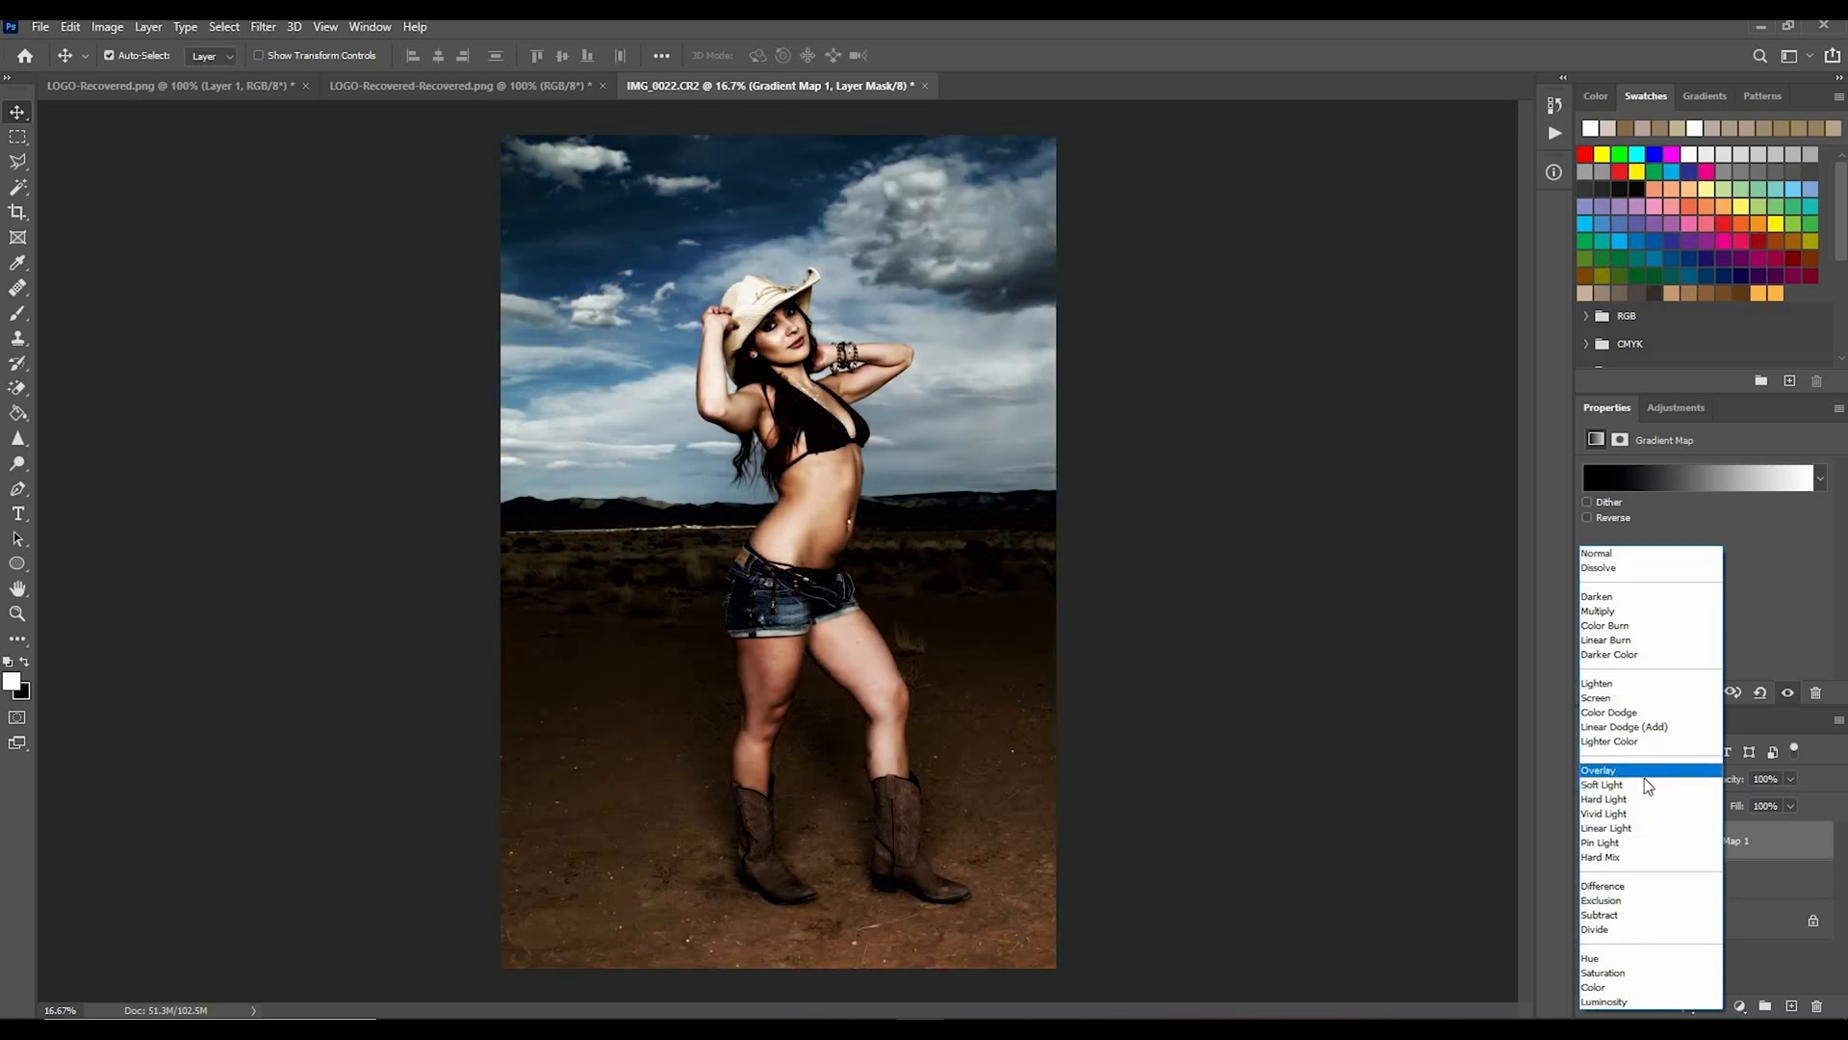
{"action": "left_click", "coordinate": [1644, 784]}
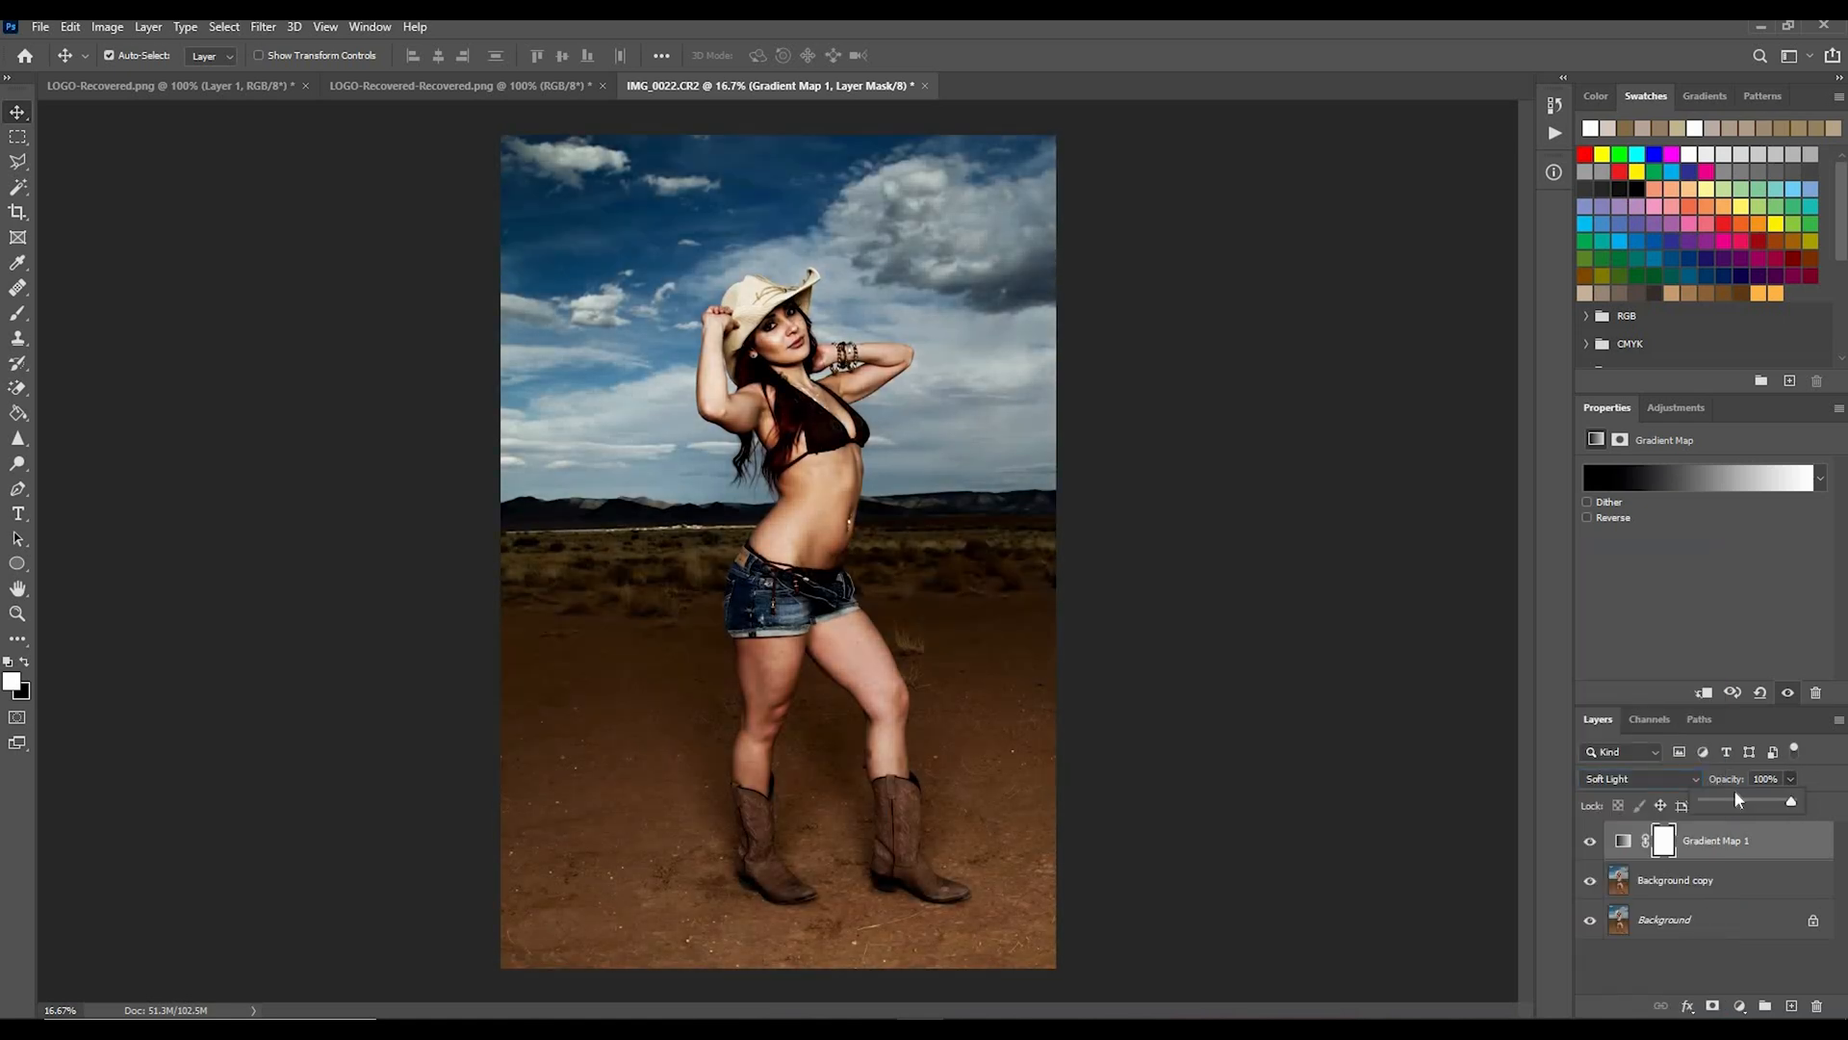
{"action": "left_click", "coordinate": [1717, 801]}
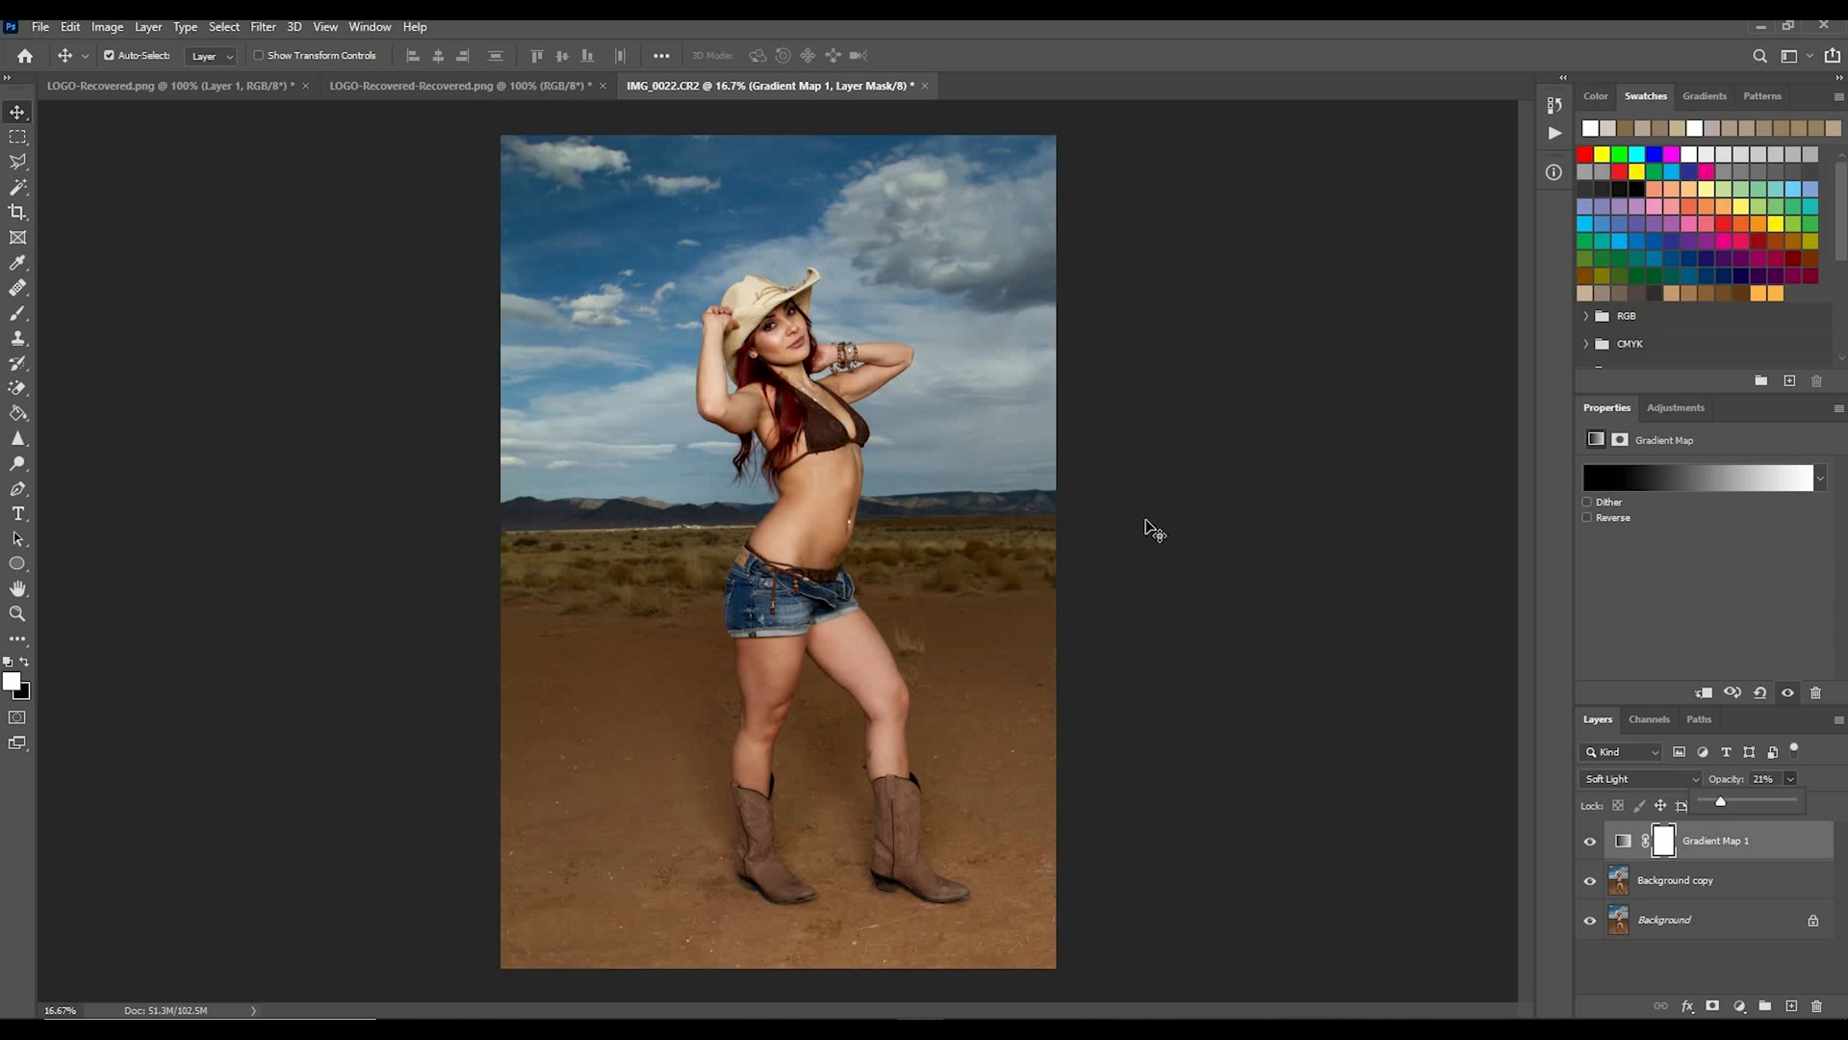
Step: Compare the photo with and without the gradient map by toggling that layer's visibility
{"action": "key", "text": "ctrl+plus"}
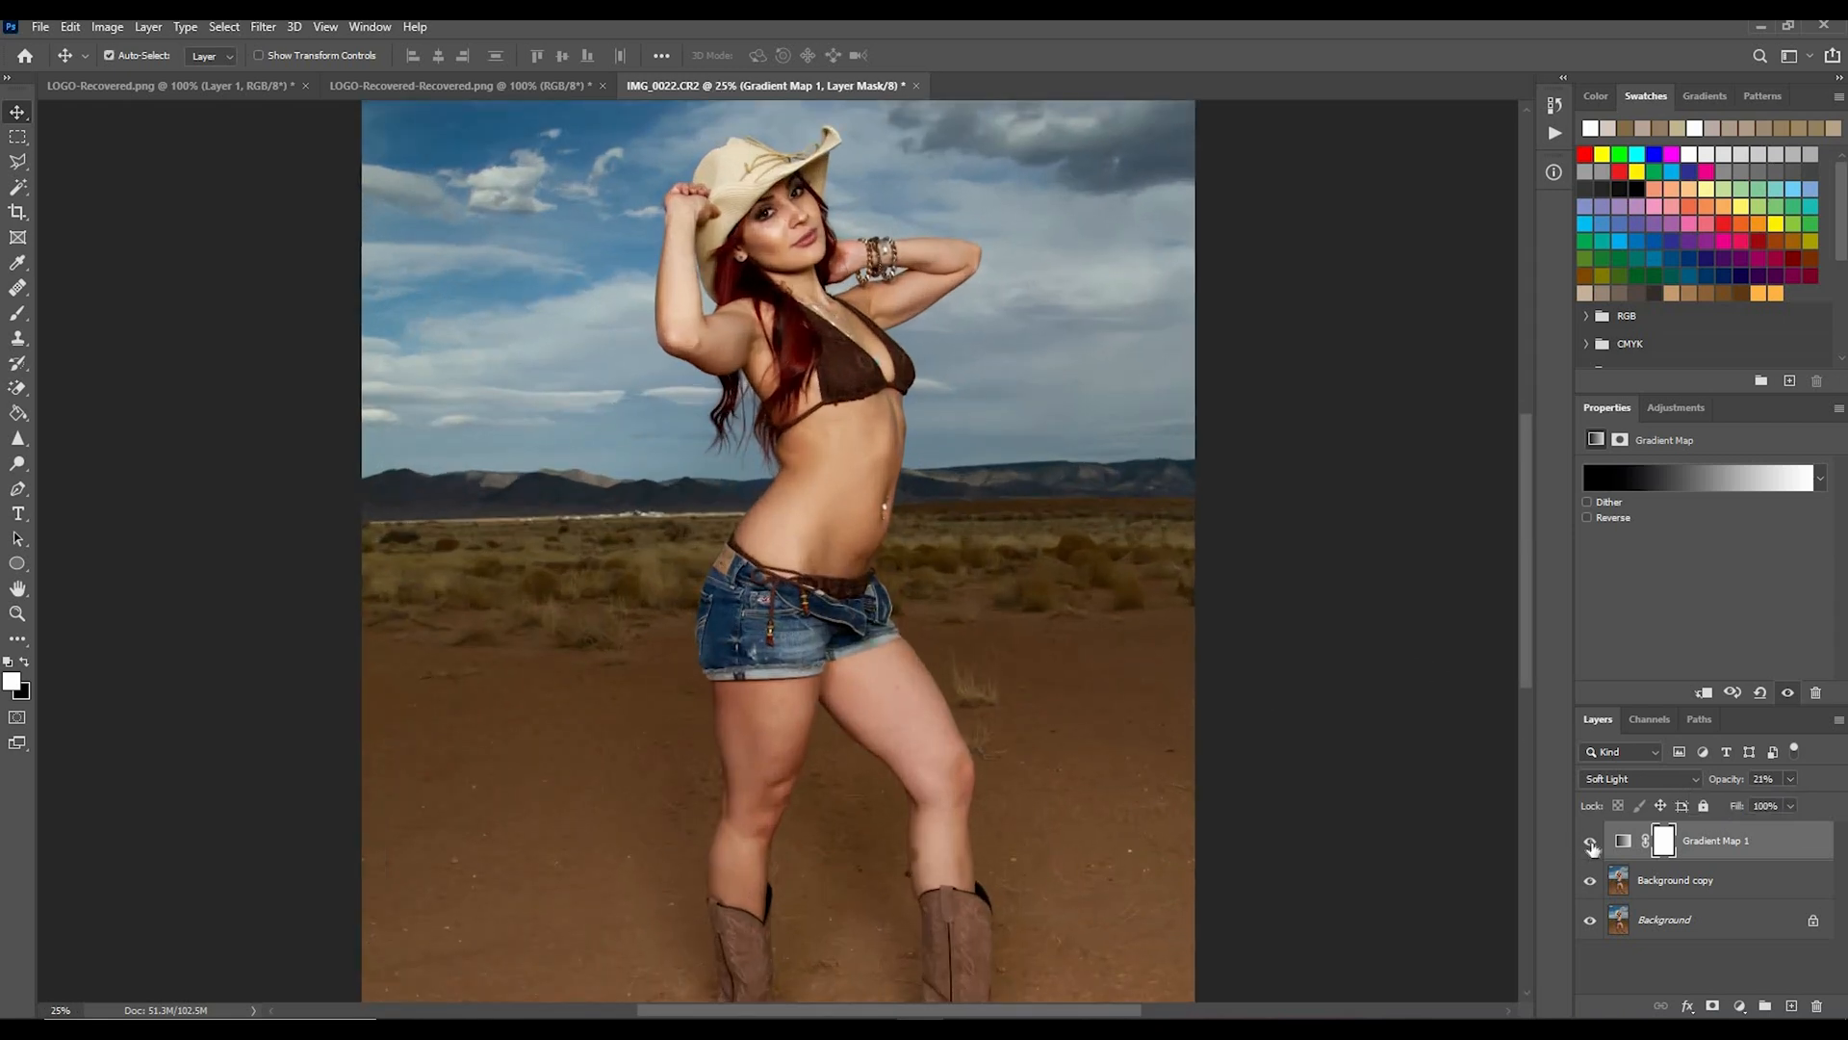
{"action": "left_click", "coordinate": [1589, 842]}
{"action": "left_click", "coordinate": [1589, 842]}
{"action": "left_click", "coordinate": [1591, 845]}
{"action": "left_click", "coordinate": [1591, 845]}
{"action": "left_click", "coordinate": [1591, 845]}
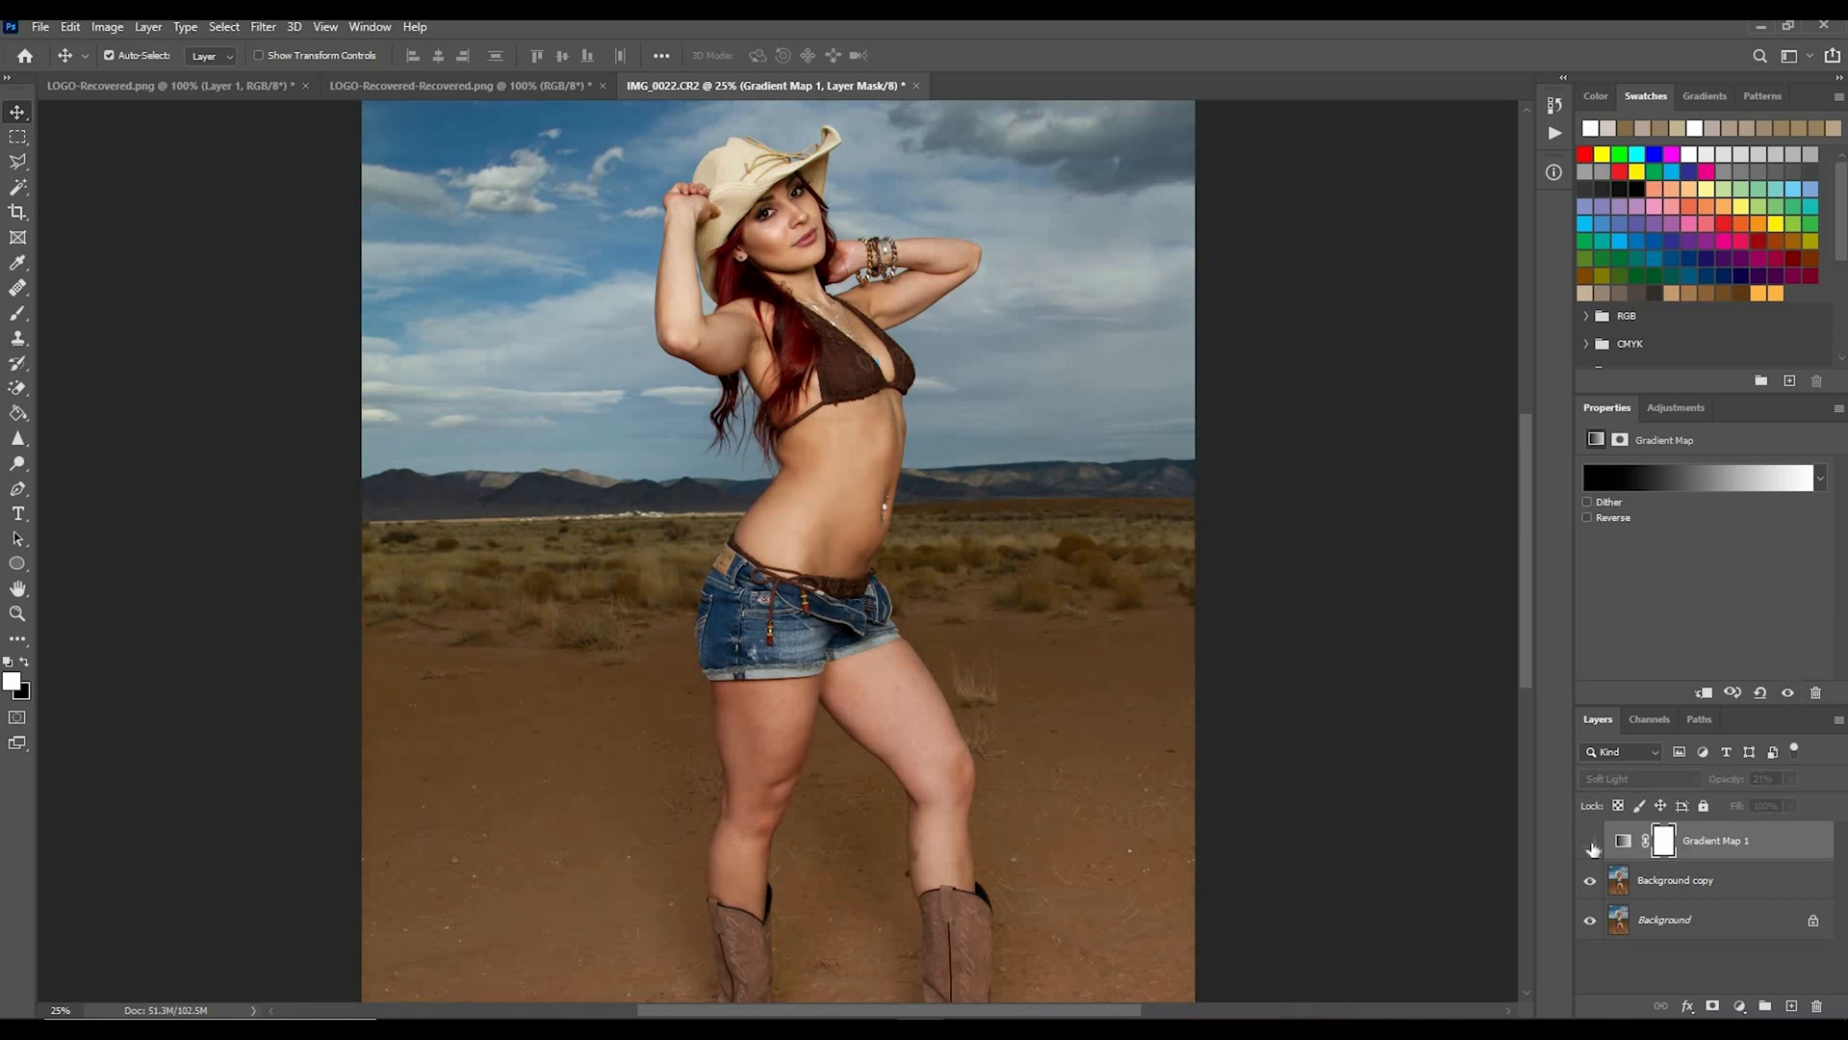
{"action": "left_click", "coordinate": [1591, 845]}
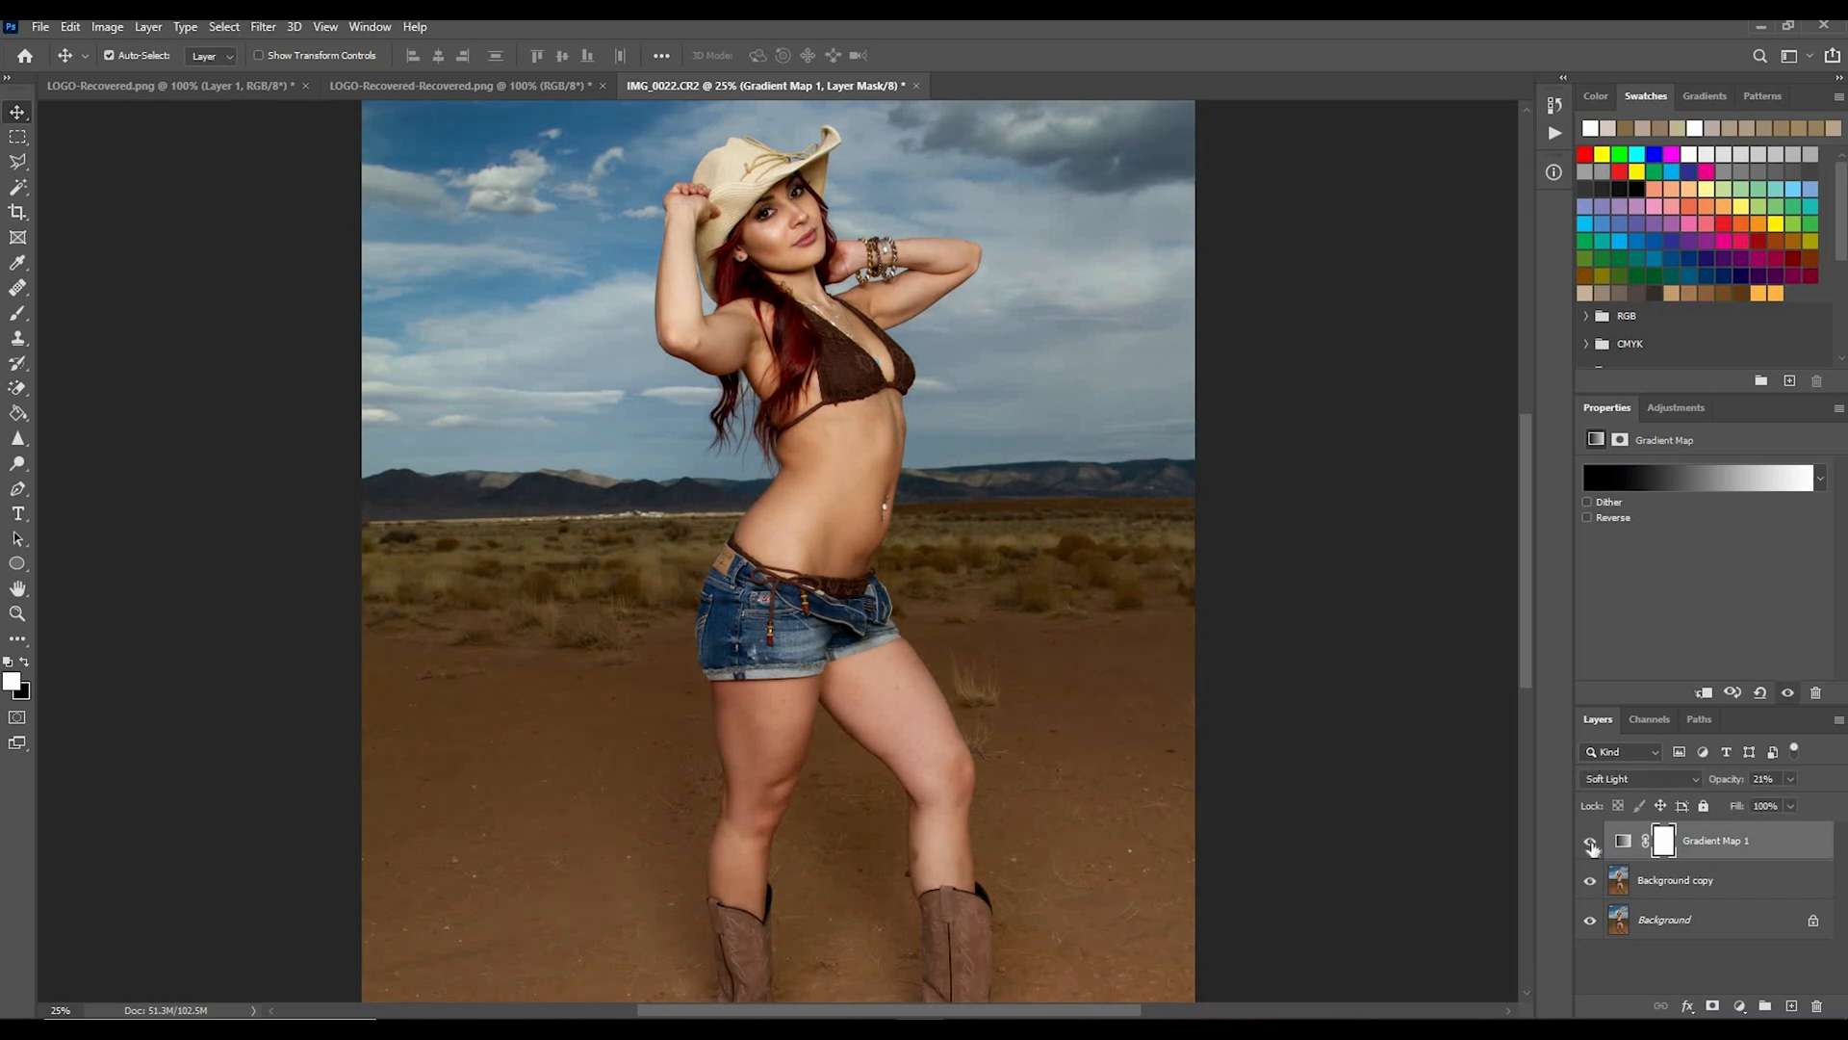
Step: Stamp all visible layers into a new layer and apply Levels with midtones 1.02 and white input 246
{"action": "key", "text": "ctrl+shift+alt+e"}
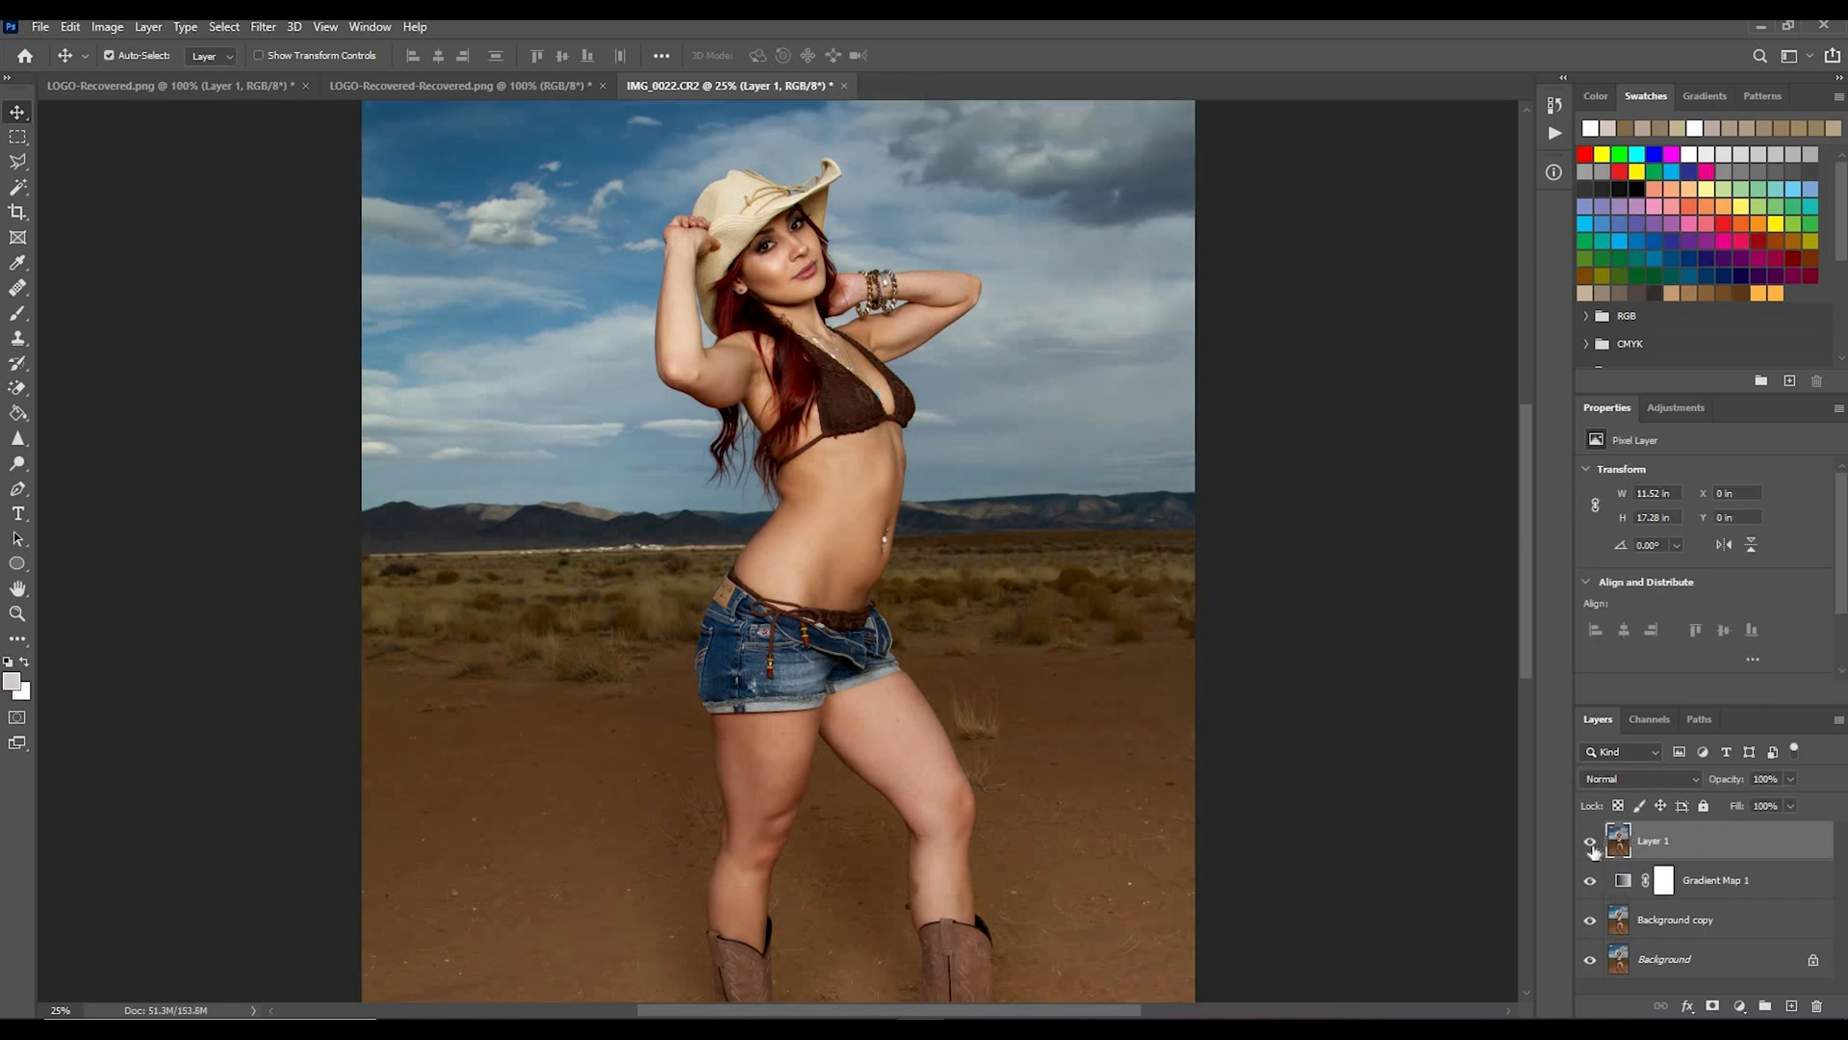
{"action": "left_click", "coordinate": [107, 26]}
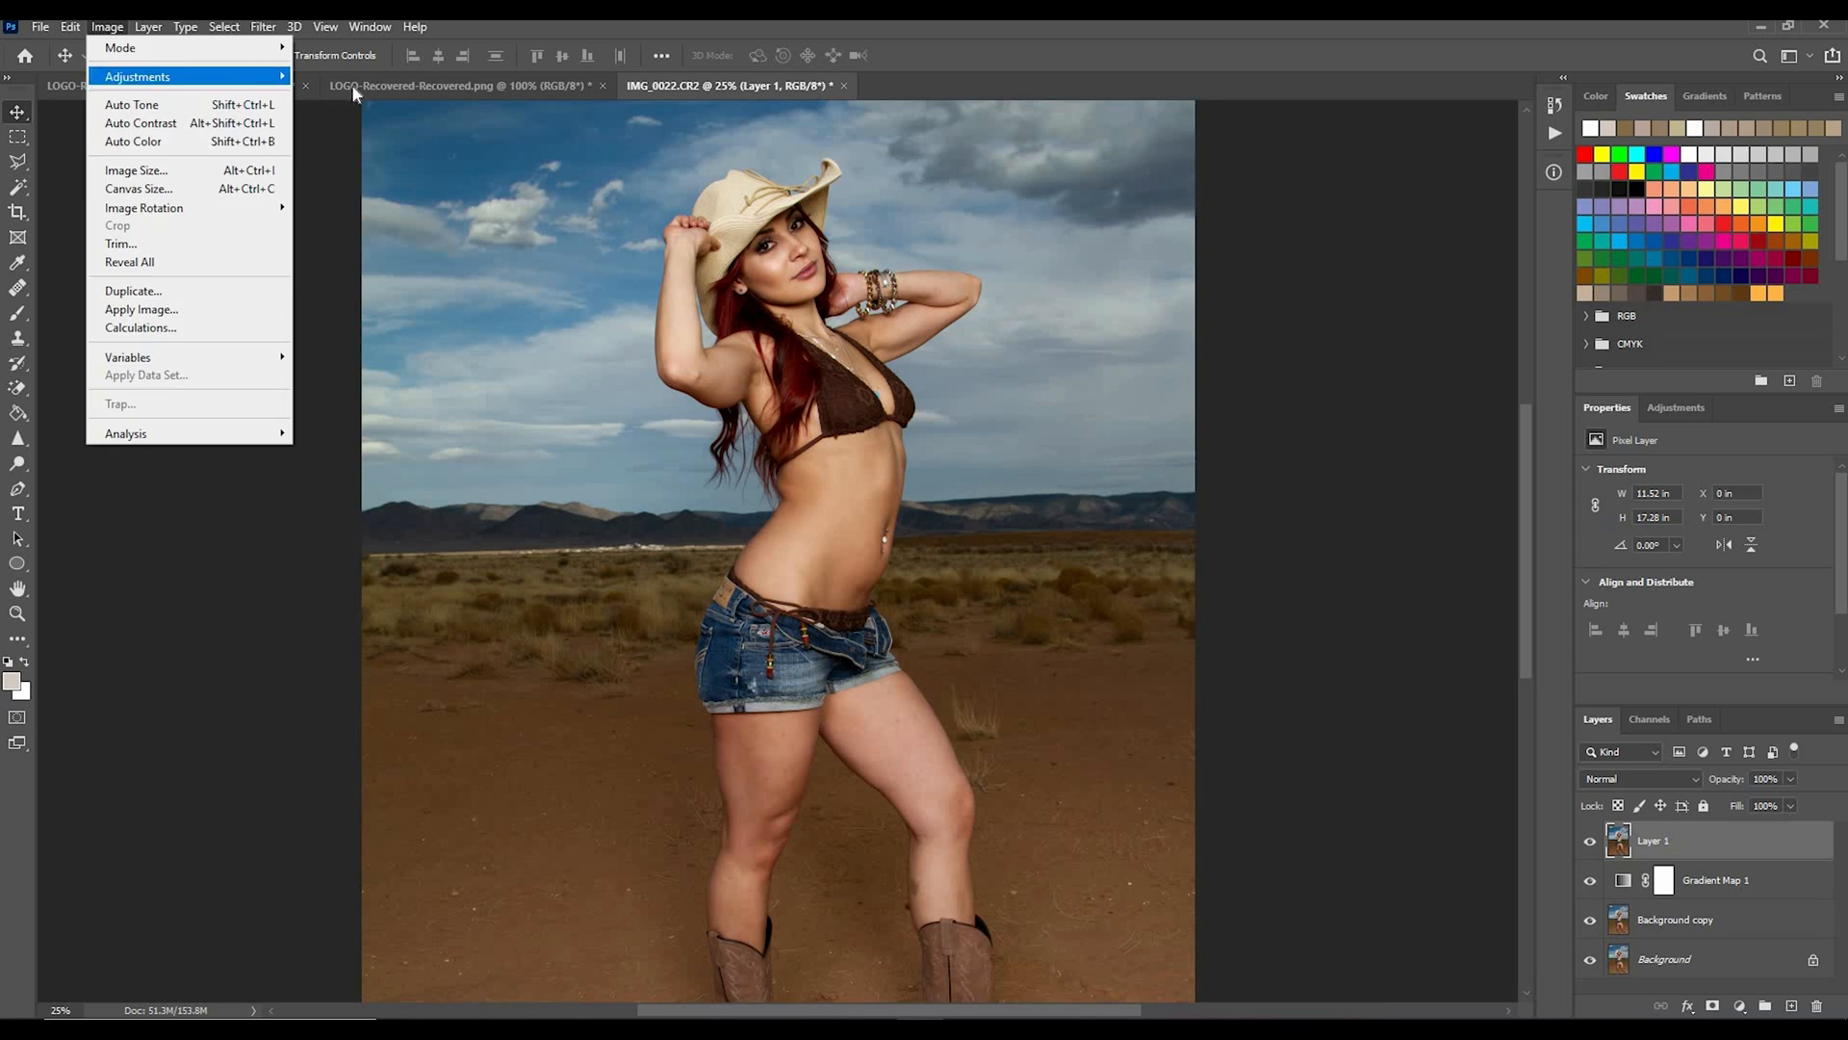
{"action": "mouse_move", "coordinate": [135, 77]}
{"action": "left_click", "coordinate": [327, 94]}
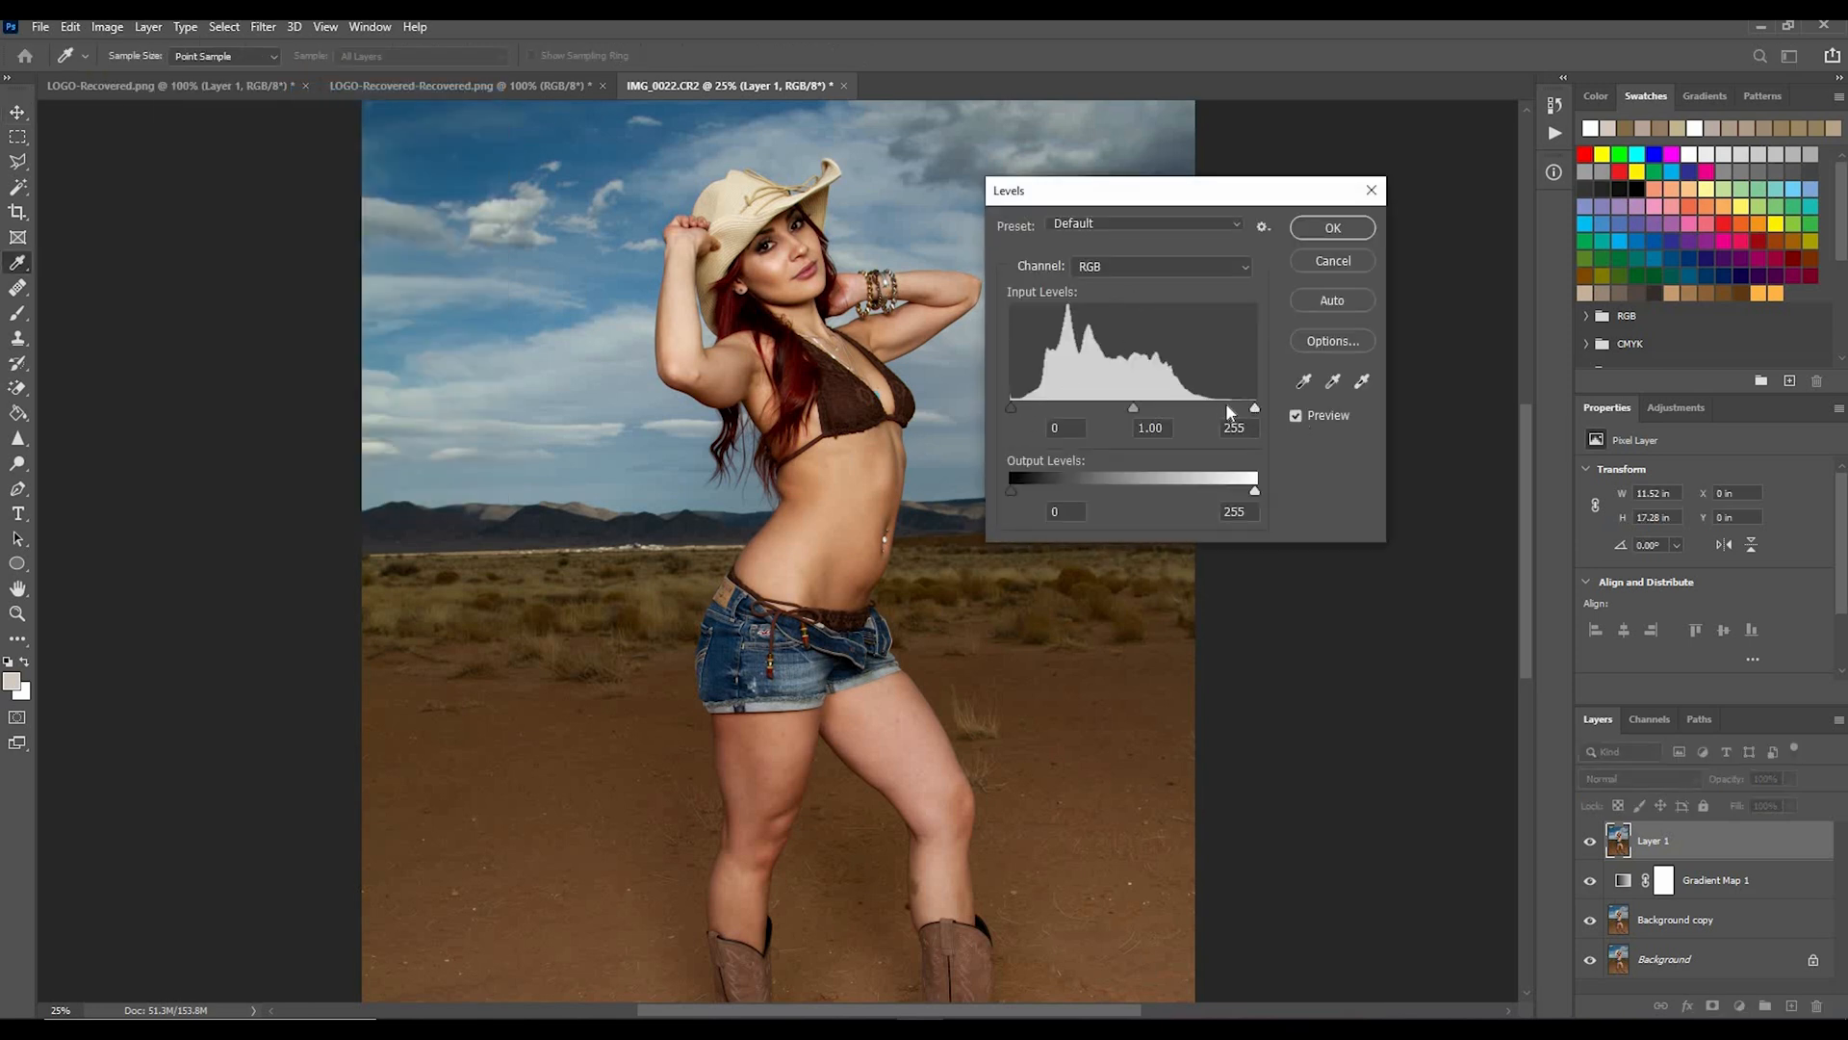
{"action": "mouse_move", "coordinate": [1254, 409]}
{"action": "left_mouse_down"}
{"action": "mouse_move", "coordinate": [1194, 409]}
{"action": "mouse_move", "coordinate": [1245, 410]}
{"action": "left_mouse_up"}
{"action": "left_click_drag", "start_coordinate": [1128, 410], "coordinate": [1126, 407]}
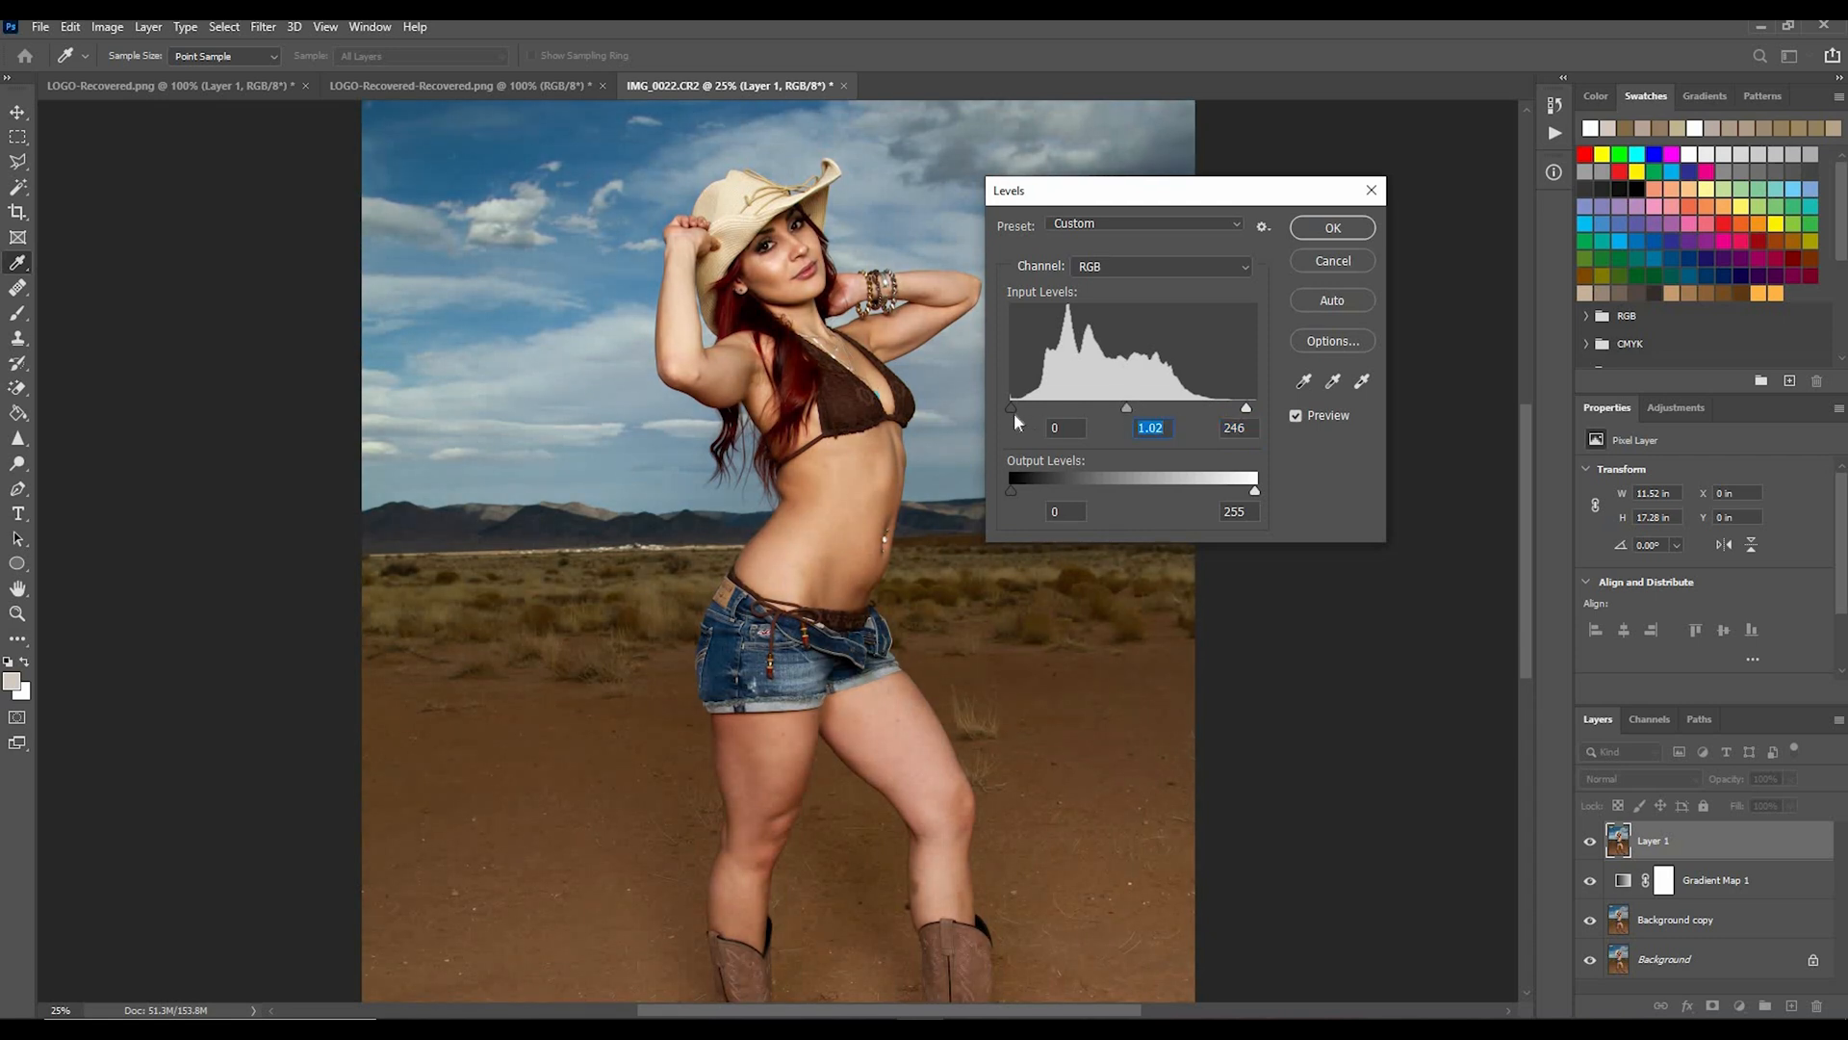
{"action": "left_click_drag", "start_coordinate": [1014, 408], "coordinate": [998, 409]}
{"action": "left_click", "coordinate": [1296, 414]}
{"action": "left_click", "coordinate": [1296, 414]}
{"action": "left_click", "coordinate": [1332, 229]}
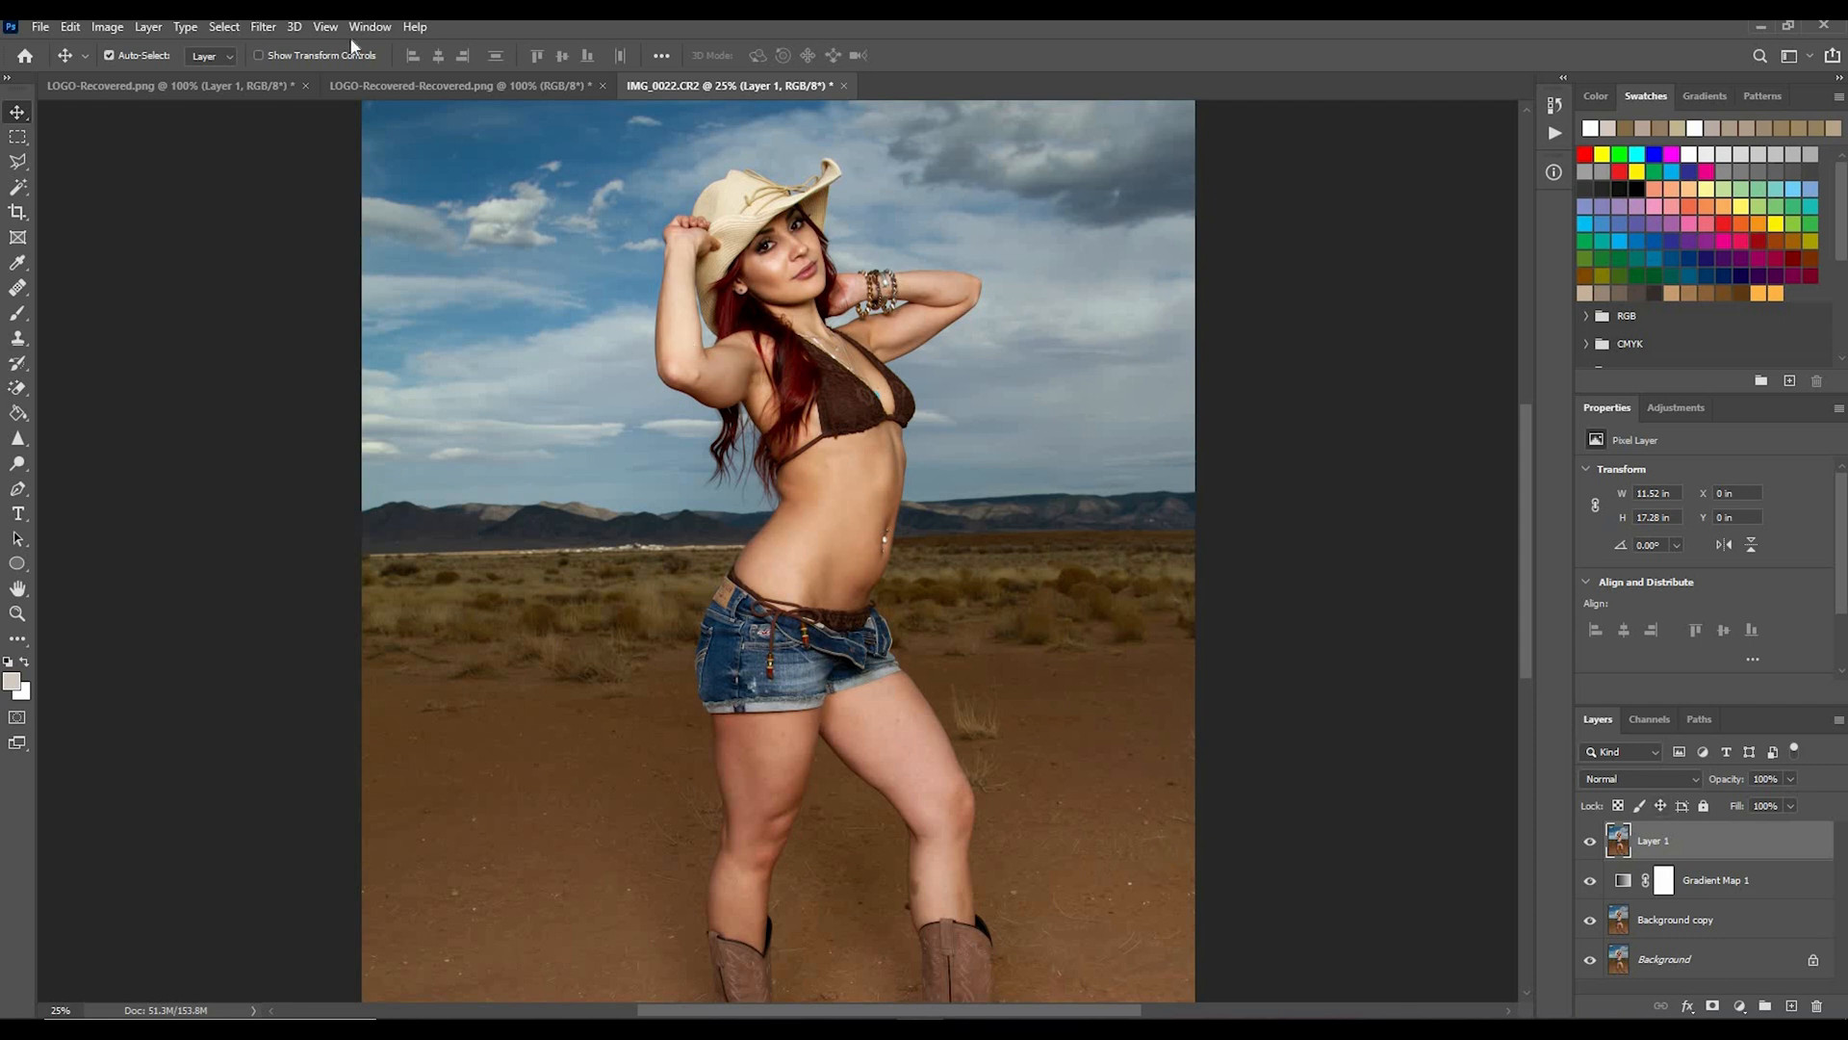
Step: Apply Brightness/Contrast to the stamped layer with brightness 3 and contrast 3
{"action": "left_click", "coordinate": [108, 27]}
{"action": "mouse_move", "coordinate": [142, 77]}
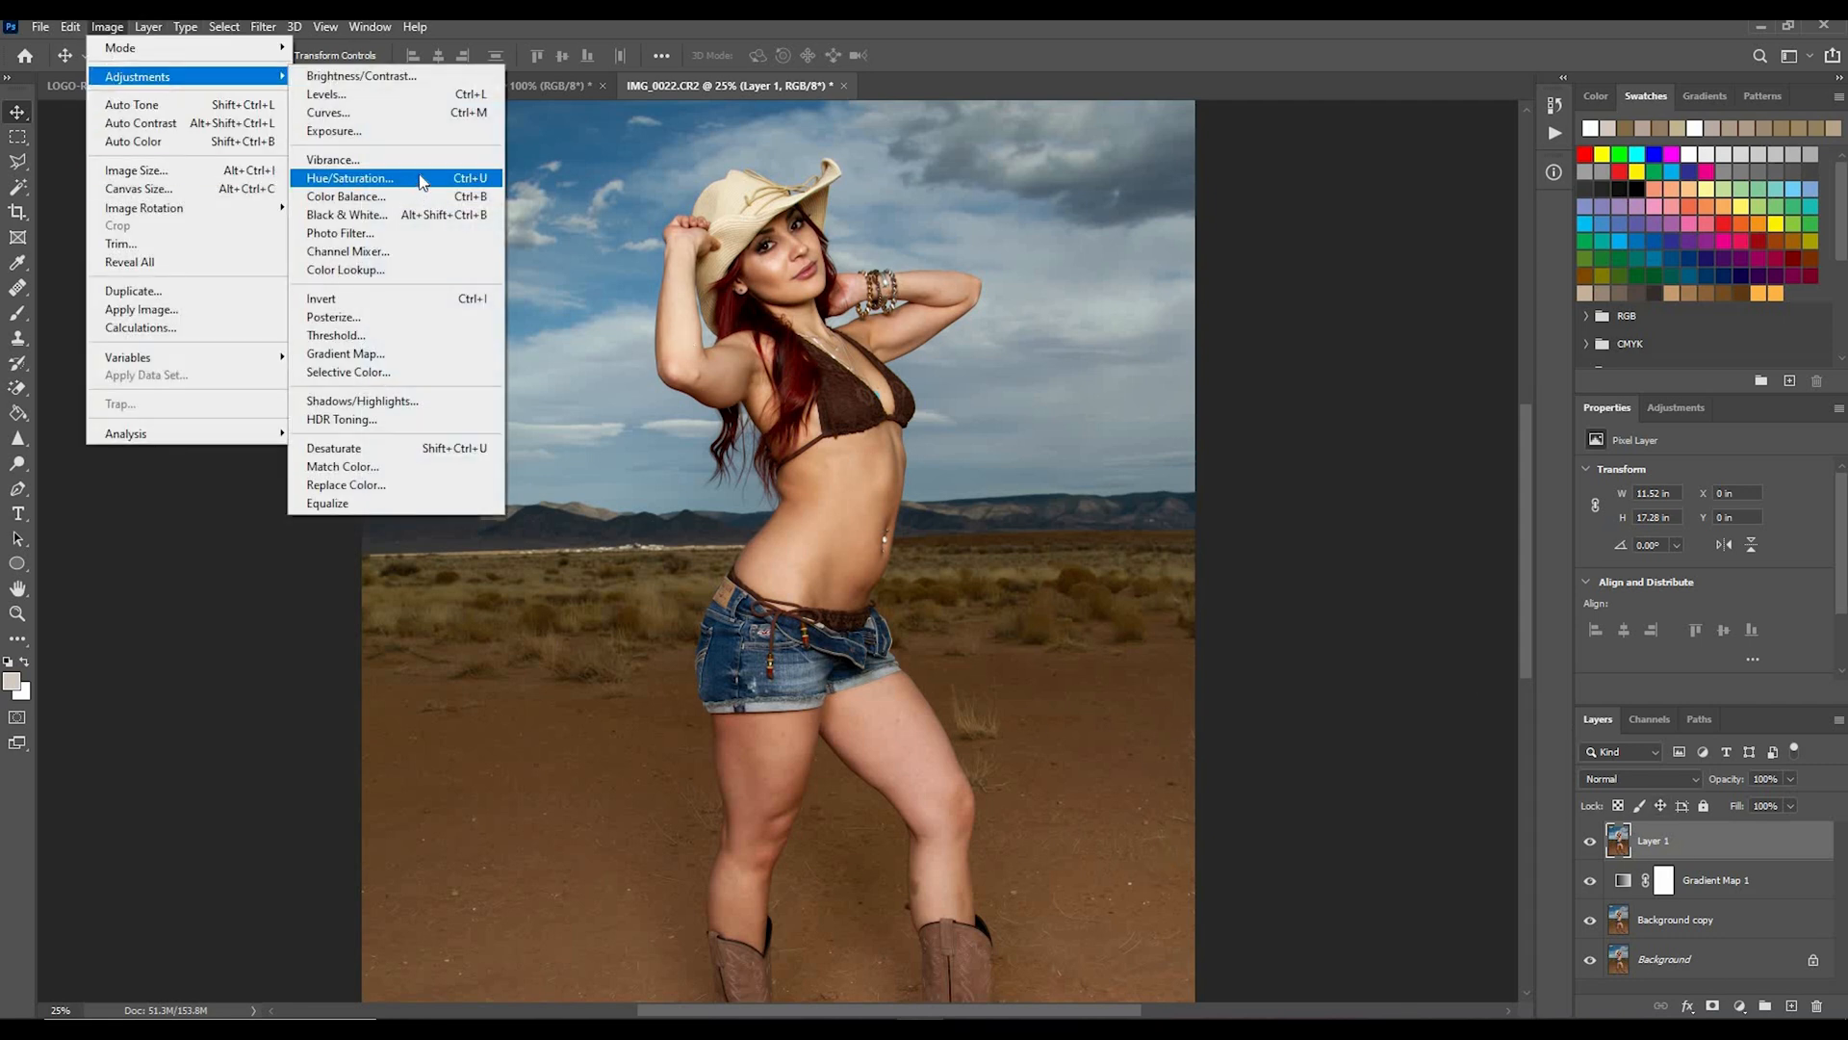
{"action": "left_click", "coordinate": [362, 76]}
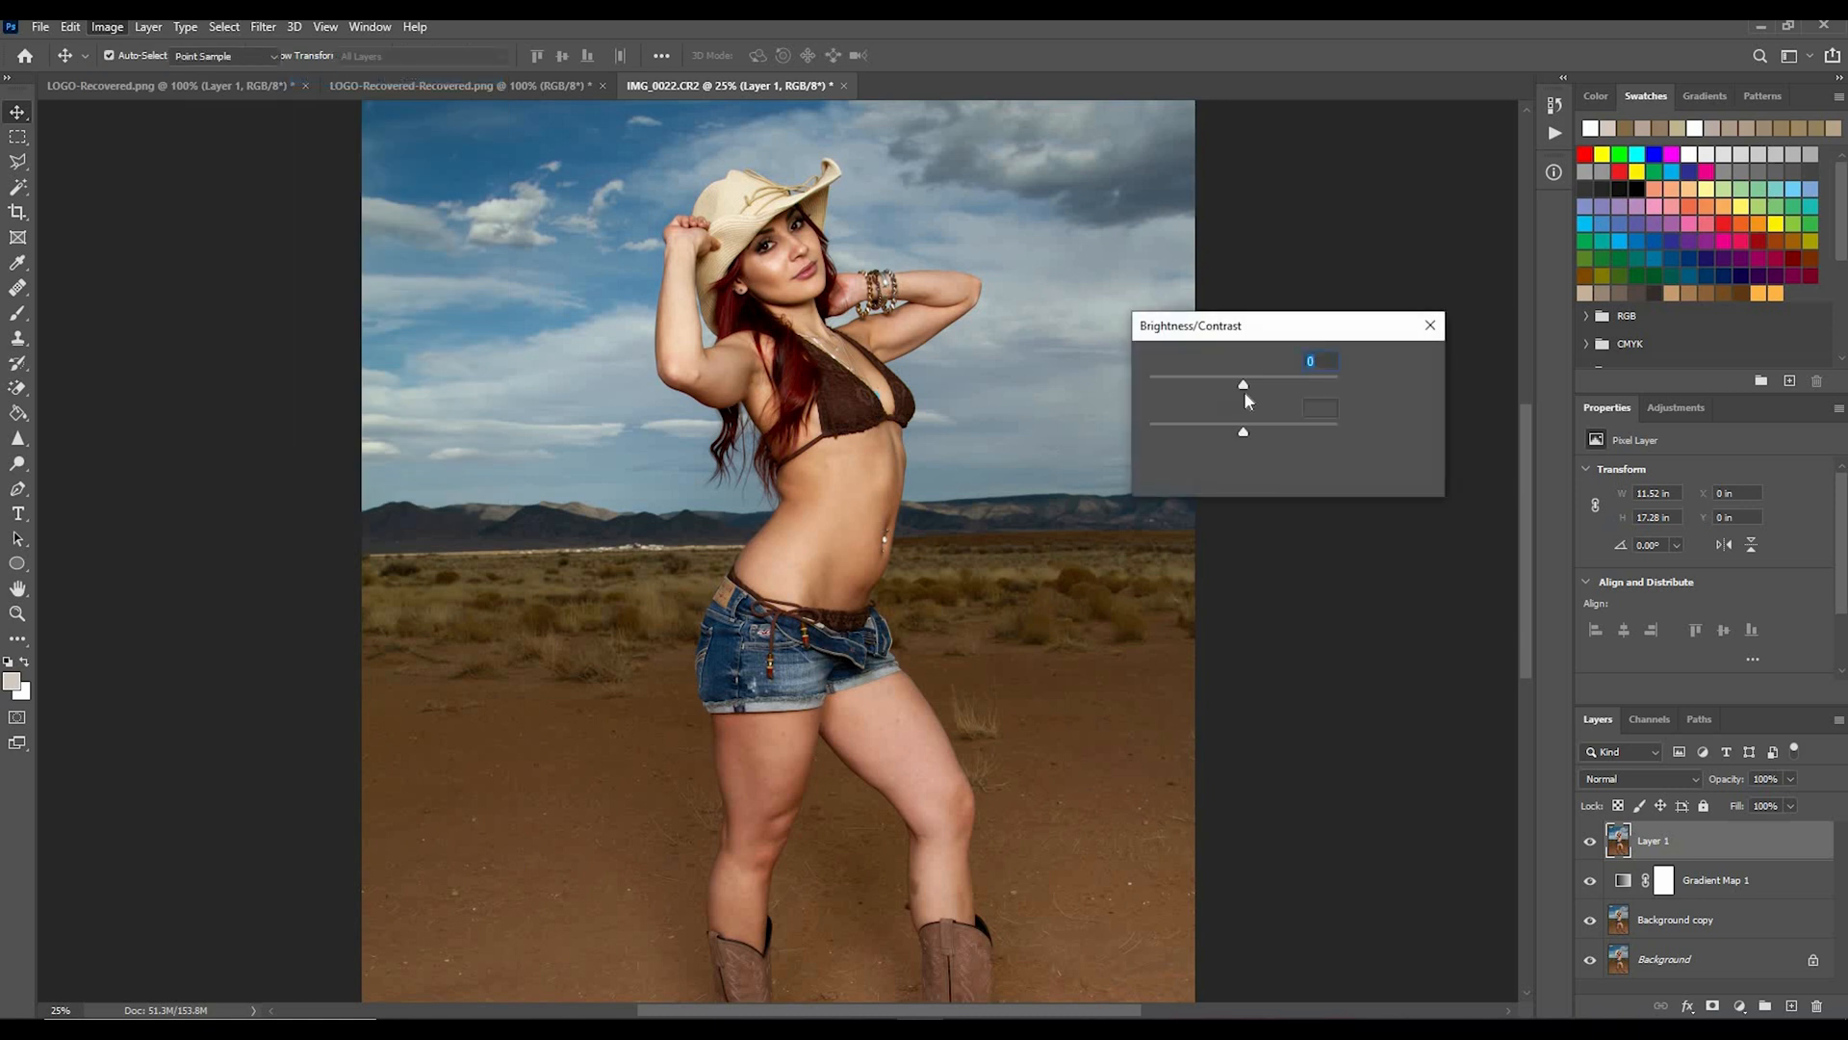
{"action": "mouse_move", "coordinate": [1244, 387]}
{"action": "left_mouse_down"}
{"action": "mouse_move", "coordinate": [1268, 382]}
{"action": "mouse_move", "coordinate": [1245, 388]}
{"action": "left_mouse_up"}
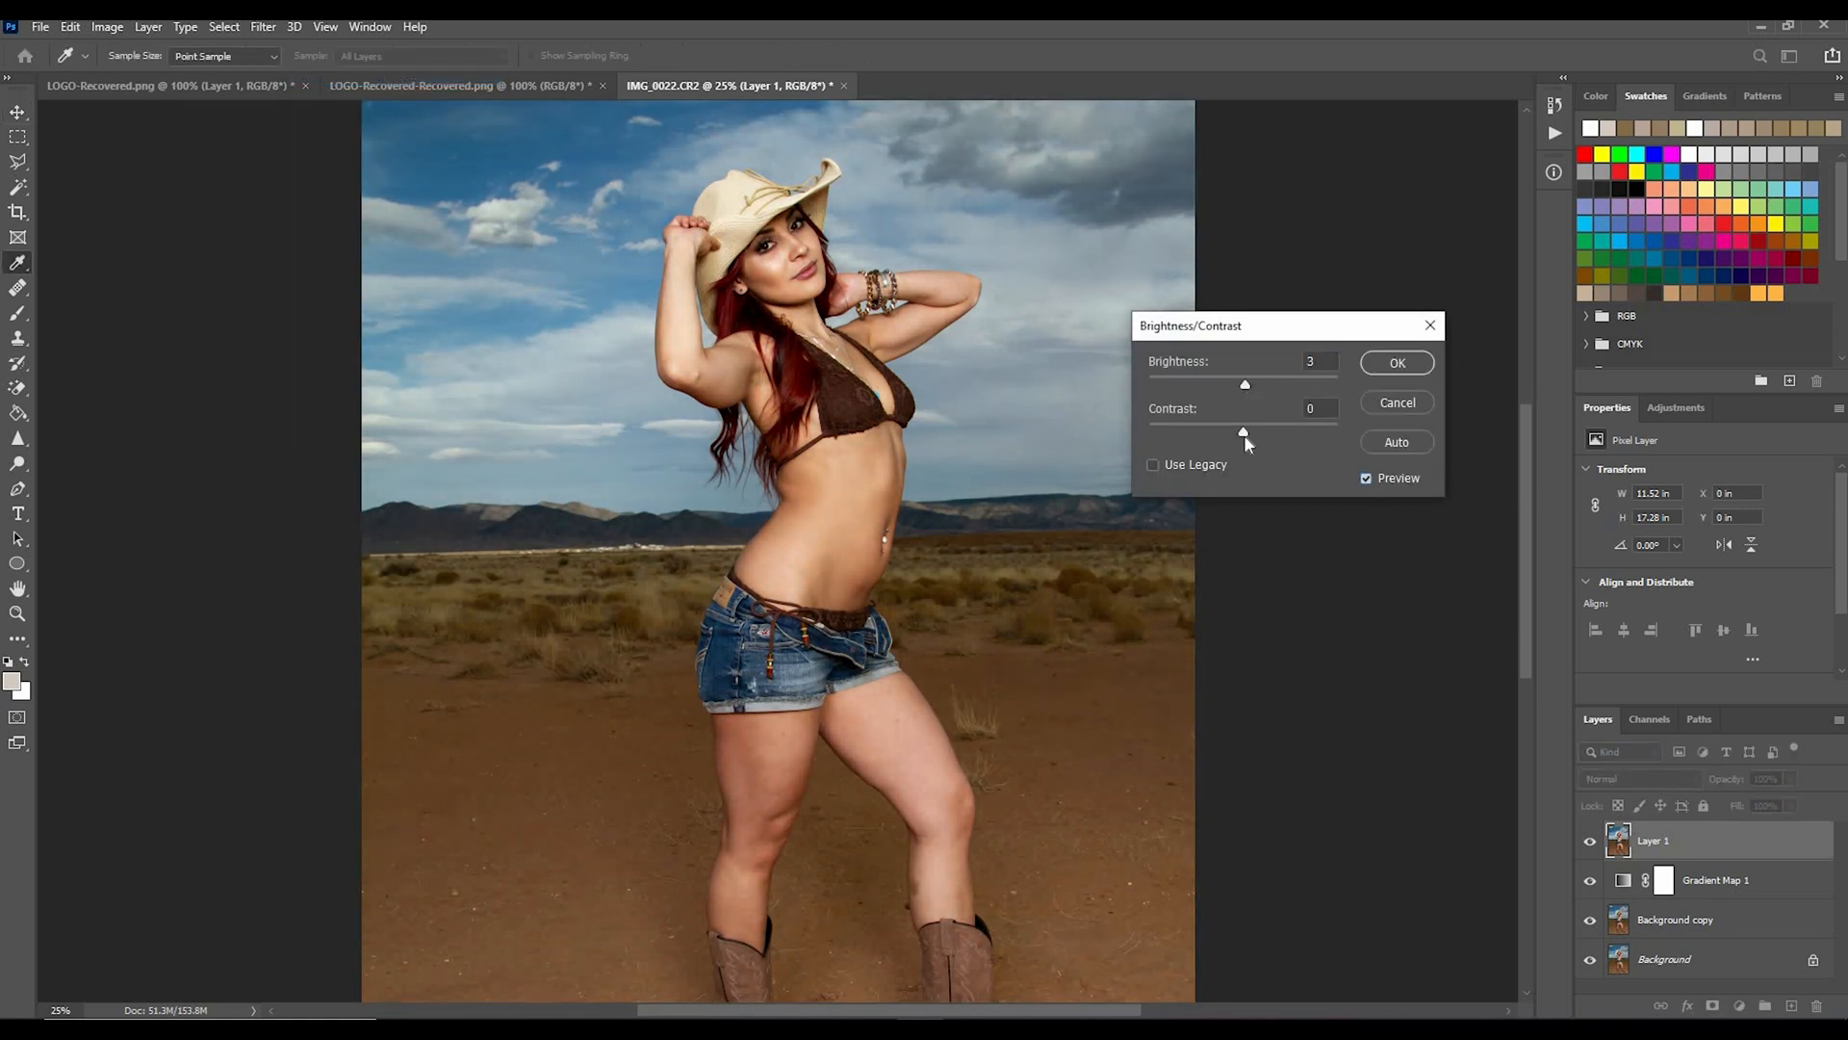
{"action": "left_click_drag", "start_coordinate": [1254, 438], "coordinate": [1244, 436]}
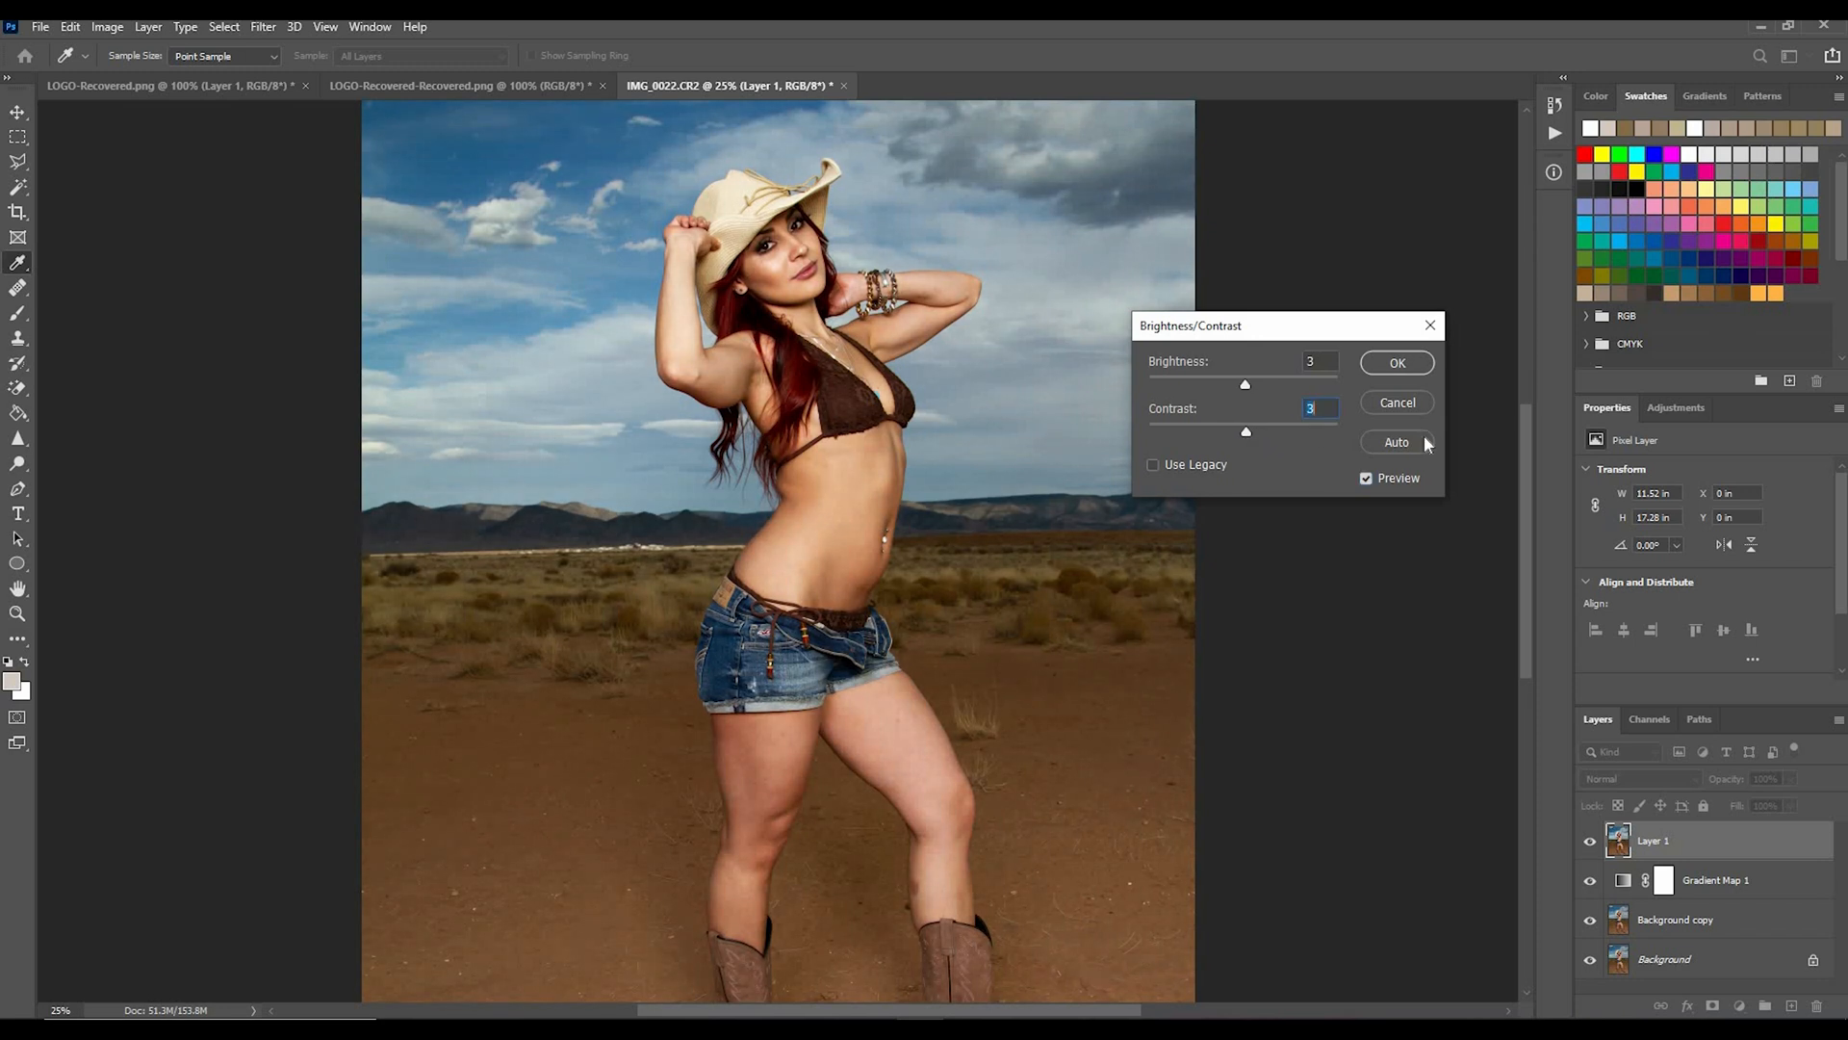
{"action": "left_click", "coordinate": [1396, 363]}
Step: Adjust the stamped layer with Shadows/Highlights: shadows amount 1%, highlights amount 21%, tone 9%, radius 31 px and midtone +2
{"action": "left_click", "coordinate": [104, 27]}
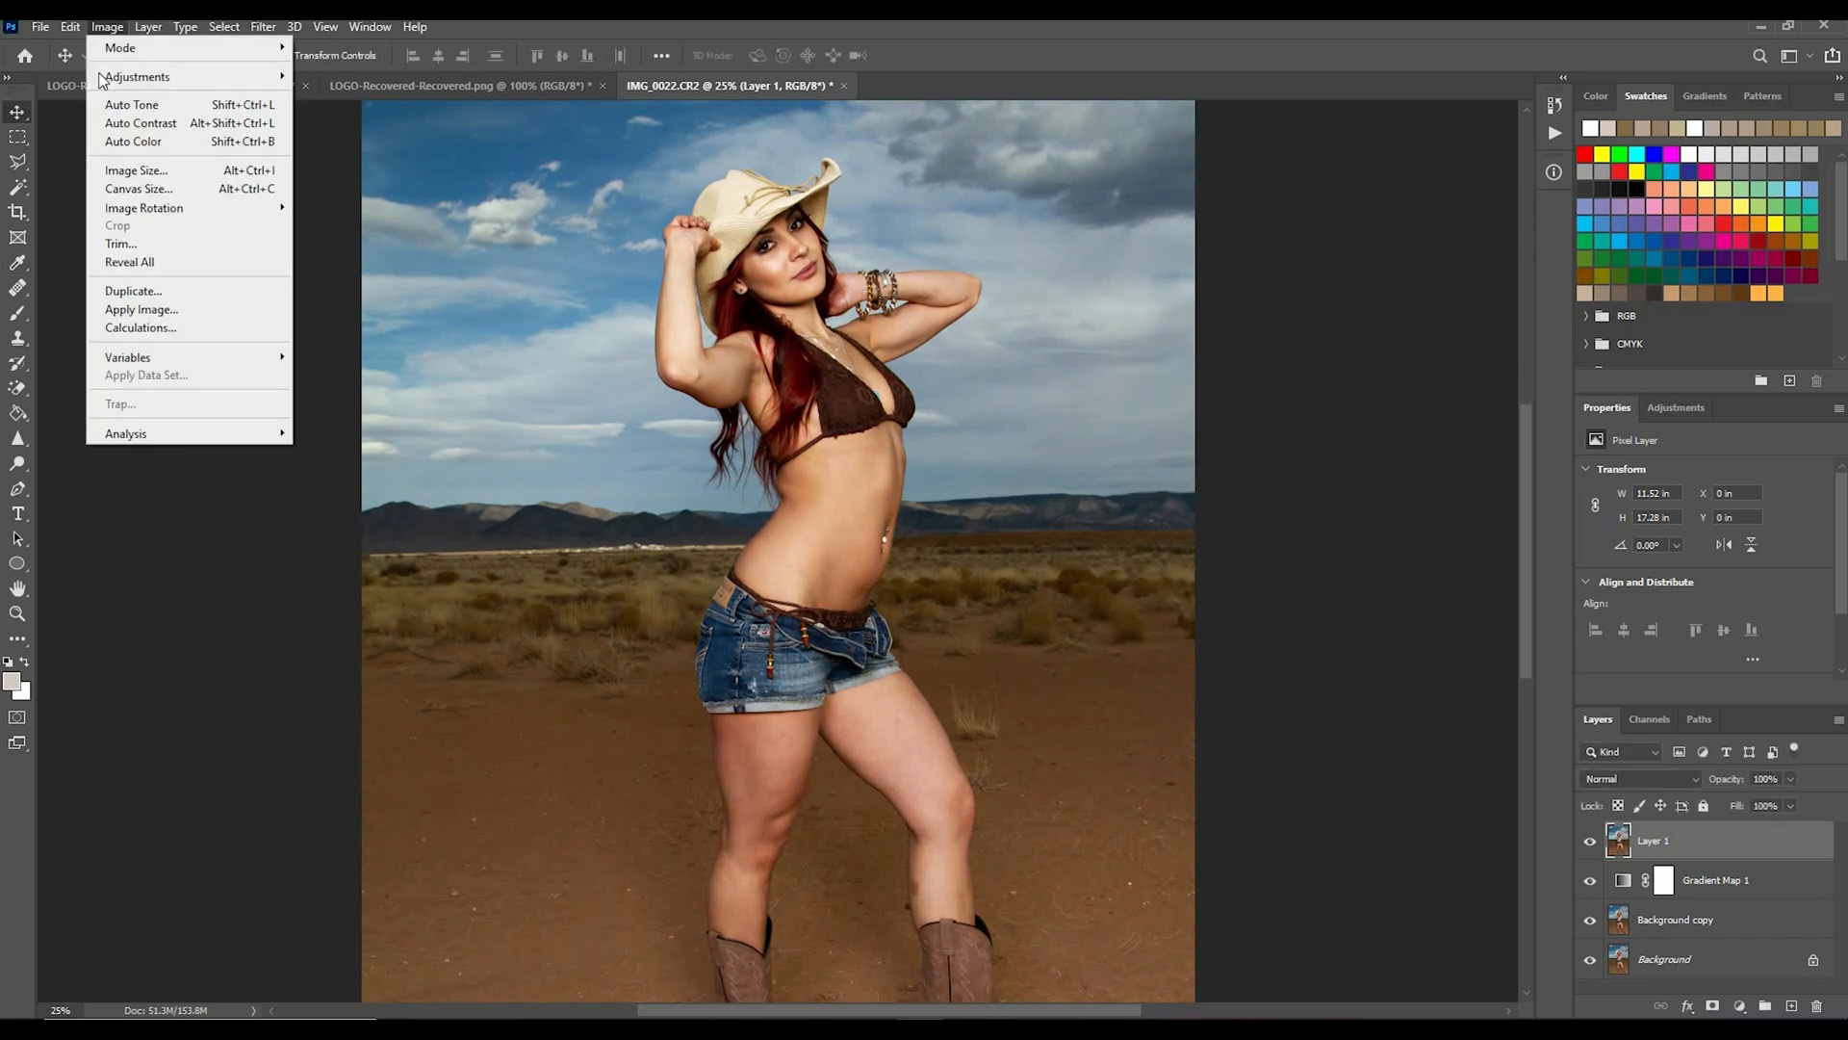
{"action": "mouse_move", "coordinate": [101, 78]}
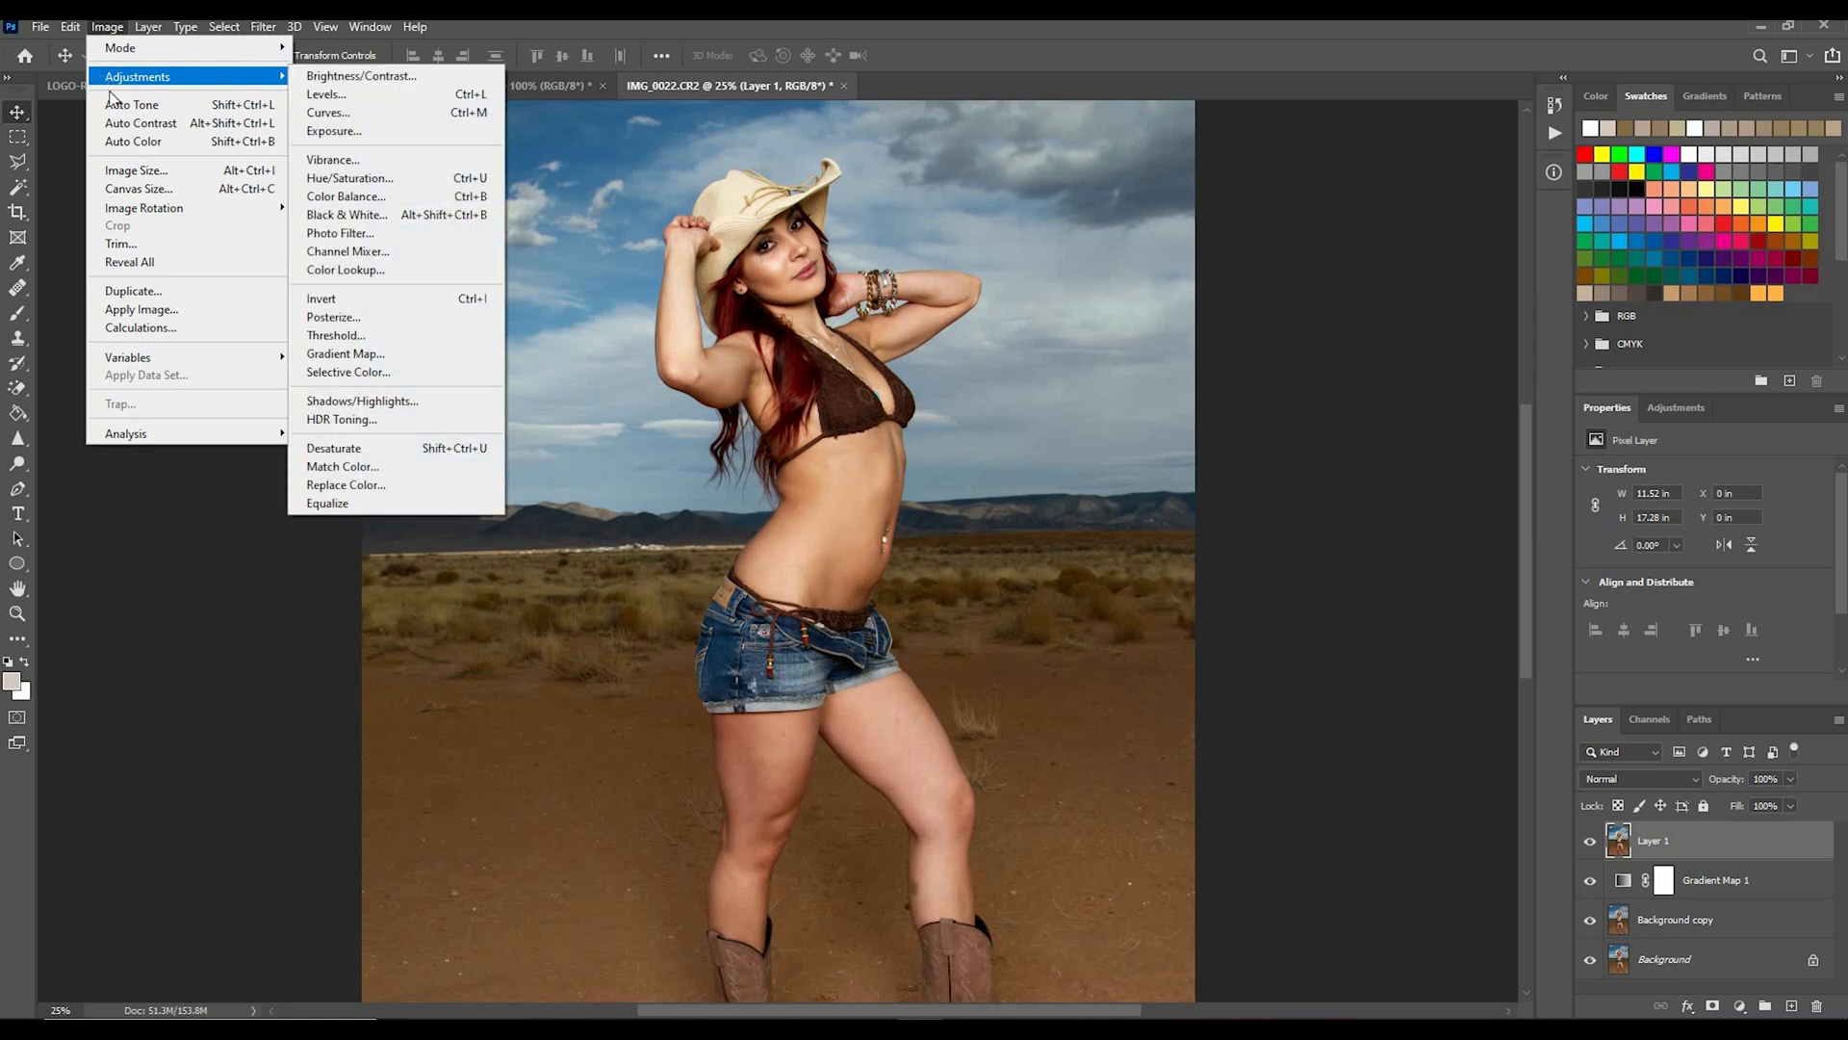
{"action": "left_click", "coordinate": [407, 401]}
{"action": "left_click", "coordinate": [1311, 316]}
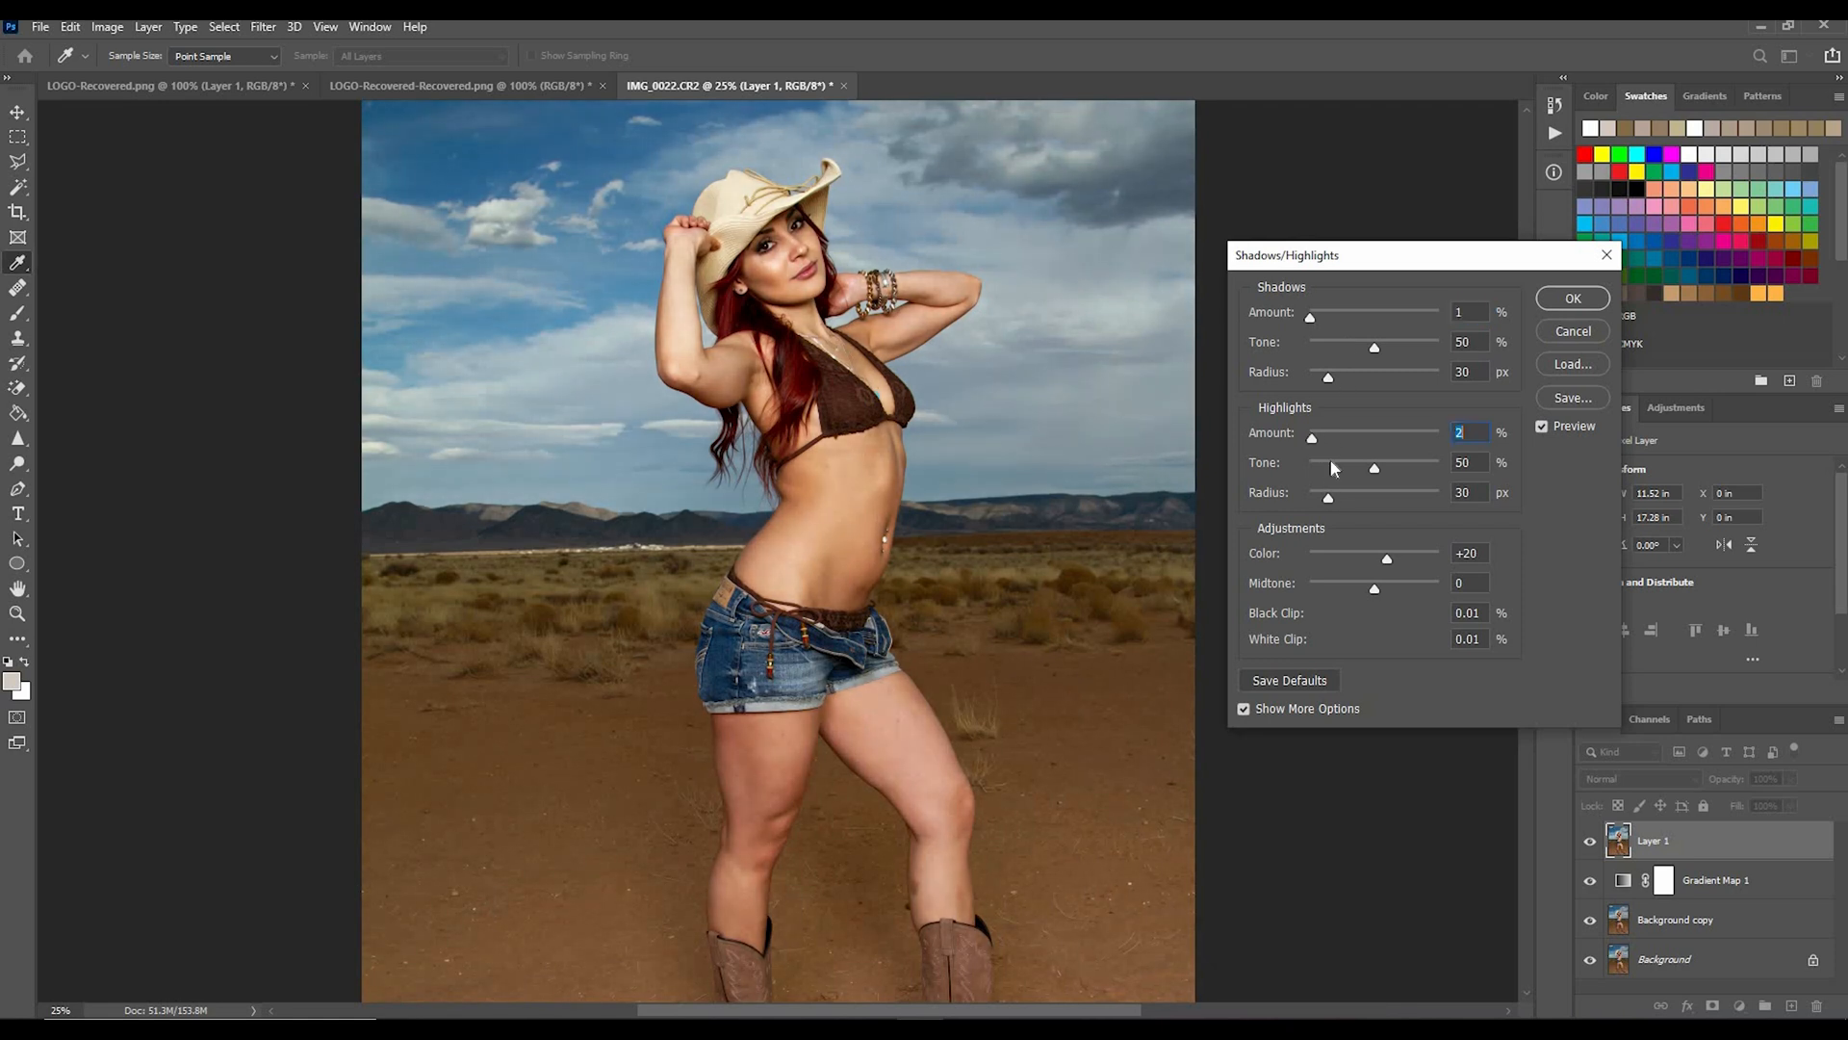
{"action": "mouse_move", "coordinate": [1333, 469]}
{"action": "left_mouse_down"}
{"action": "mouse_move", "coordinate": [1367, 443]}
{"action": "mouse_move", "coordinate": [1352, 446]}
{"action": "left_mouse_up"}
{"action": "left_click", "coordinate": [1329, 498]}
{"action": "left_click", "coordinate": [1544, 429]}
{"action": "left_click", "coordinate": [1377, 589]}
Step: Compare the face and sky with and without the Shadows/Highlights preview, and apply the adjustment
{"action": "left_click", "coordinate": [1543, 428]}
{"action": "left_click", "coordinate": [1544, 430]}
{"action": "key", "text": "ctrl+plus"}
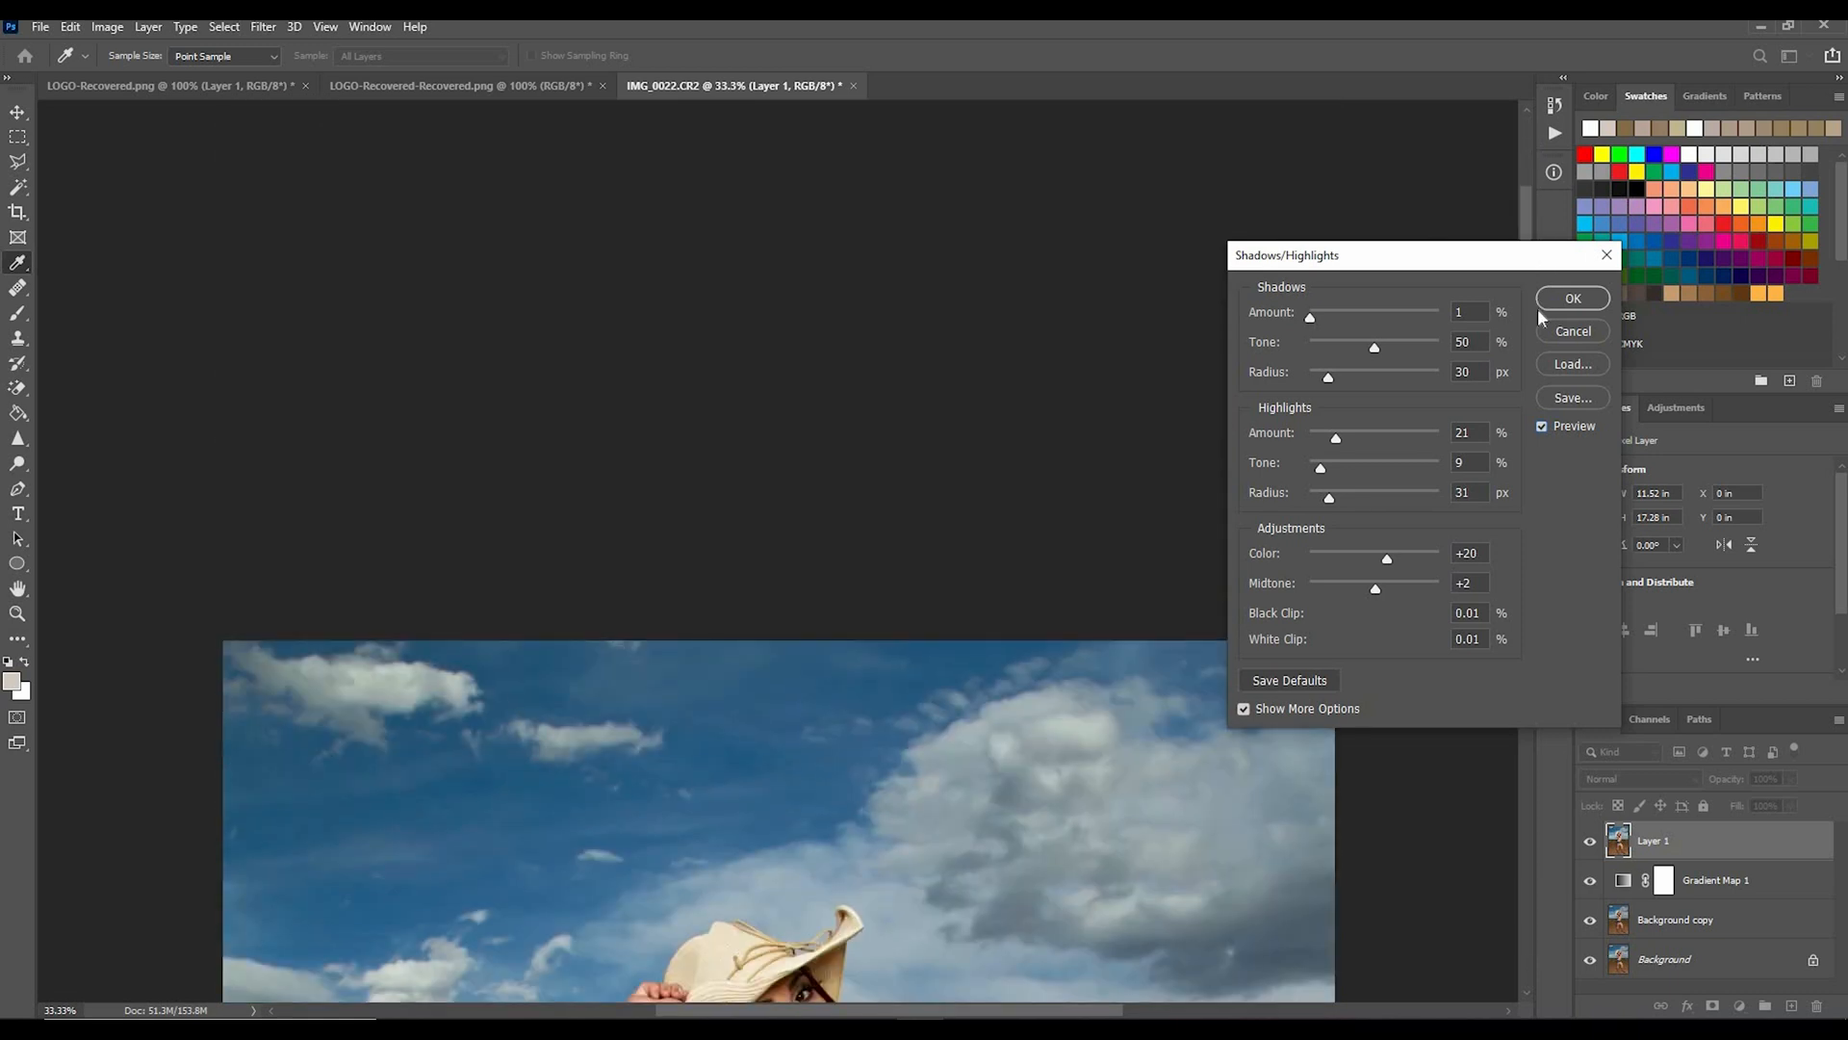
{"action": "key", "text": "ctrl+plus"}
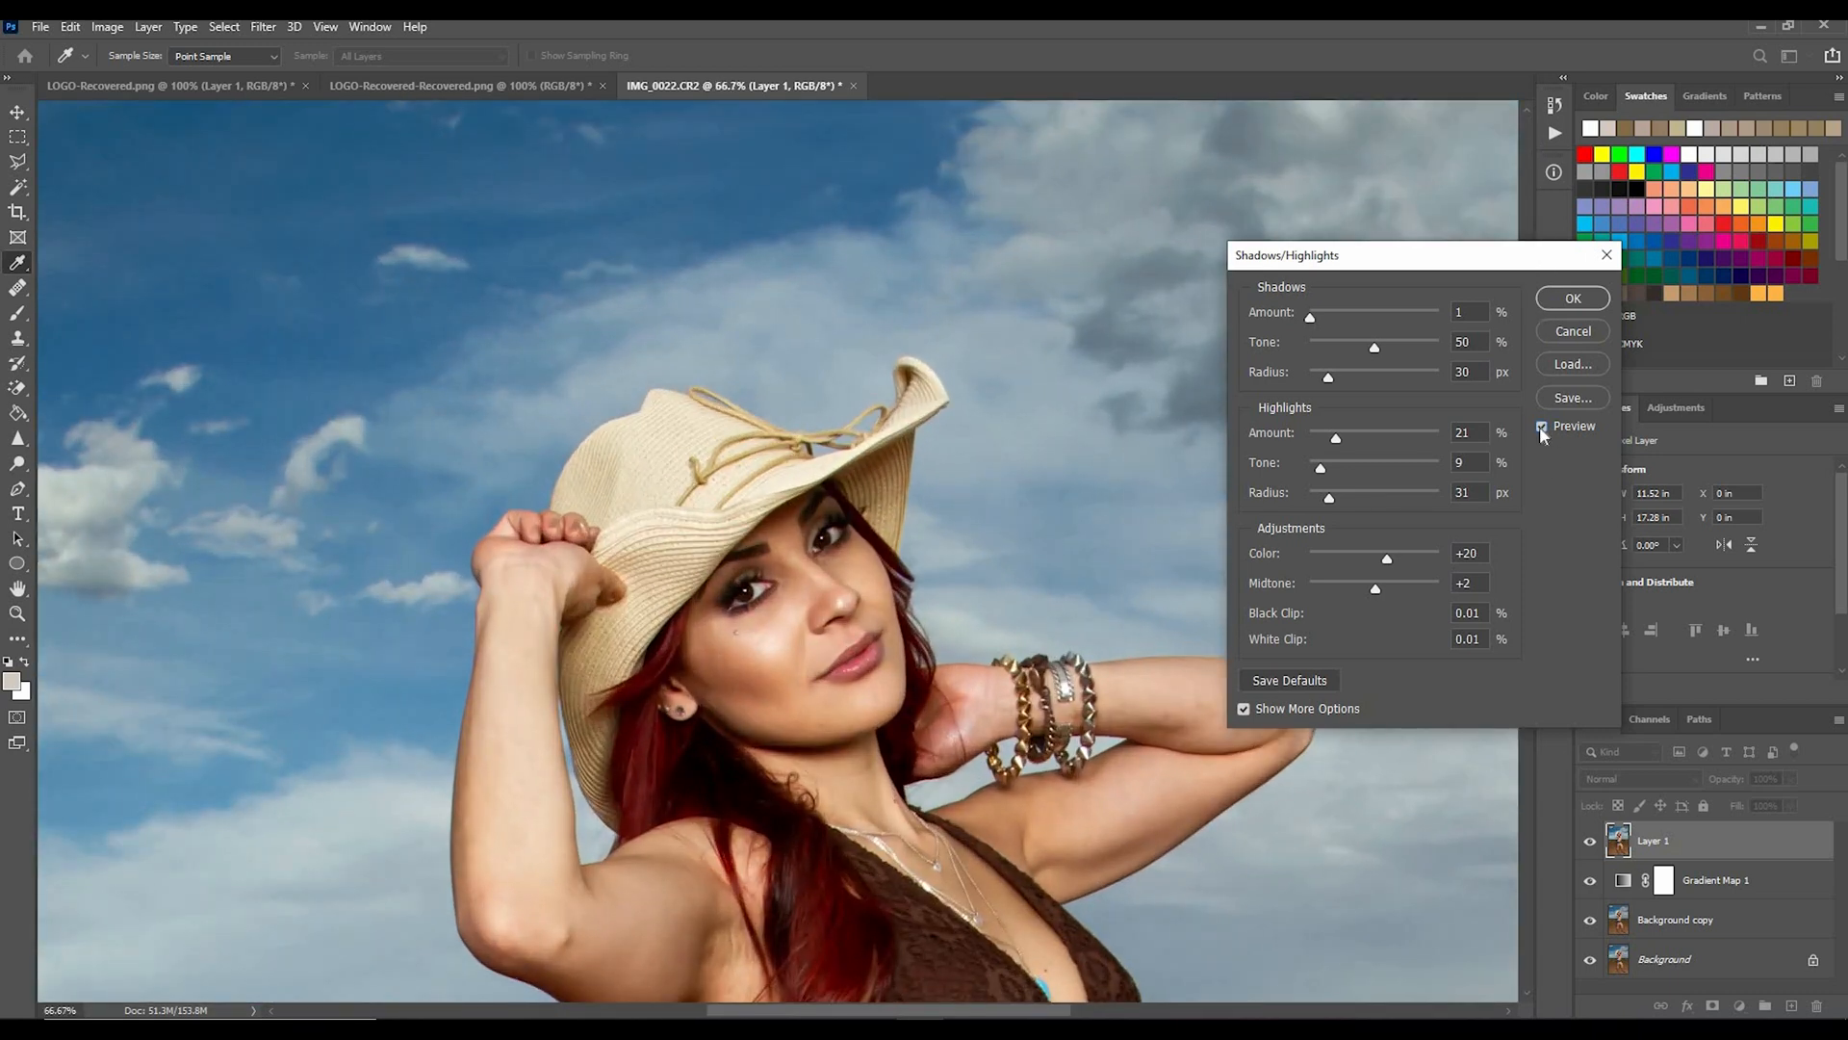
{"action": "left_click", "coordinate": [1541, 428]}
{"action": "left_click", "coordinate": [1541, 427]}
{"action": "left_click", "coordinate": [1572, 299]}
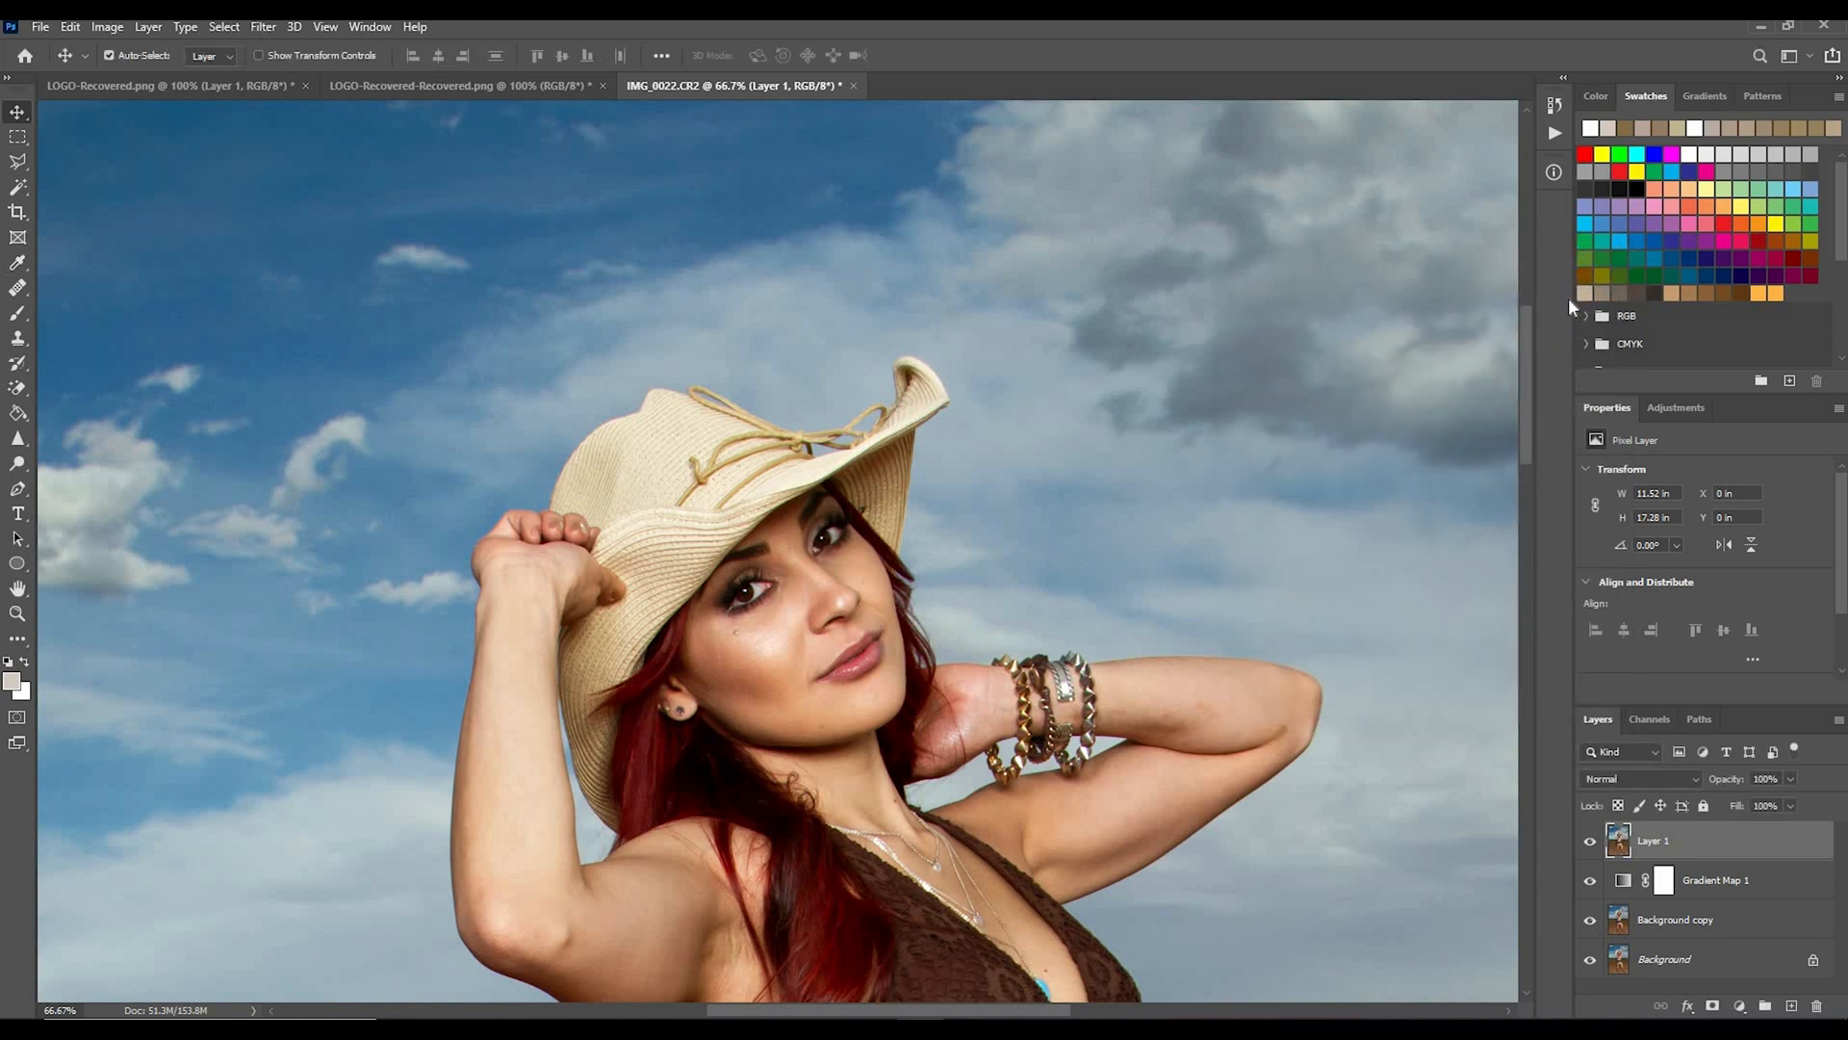
Step: Select the entire photo with the Rectangular Marquee tool and copy it
{"action": "key", "text": "ctrl+0"}
{"action": "key", "text": "v"}
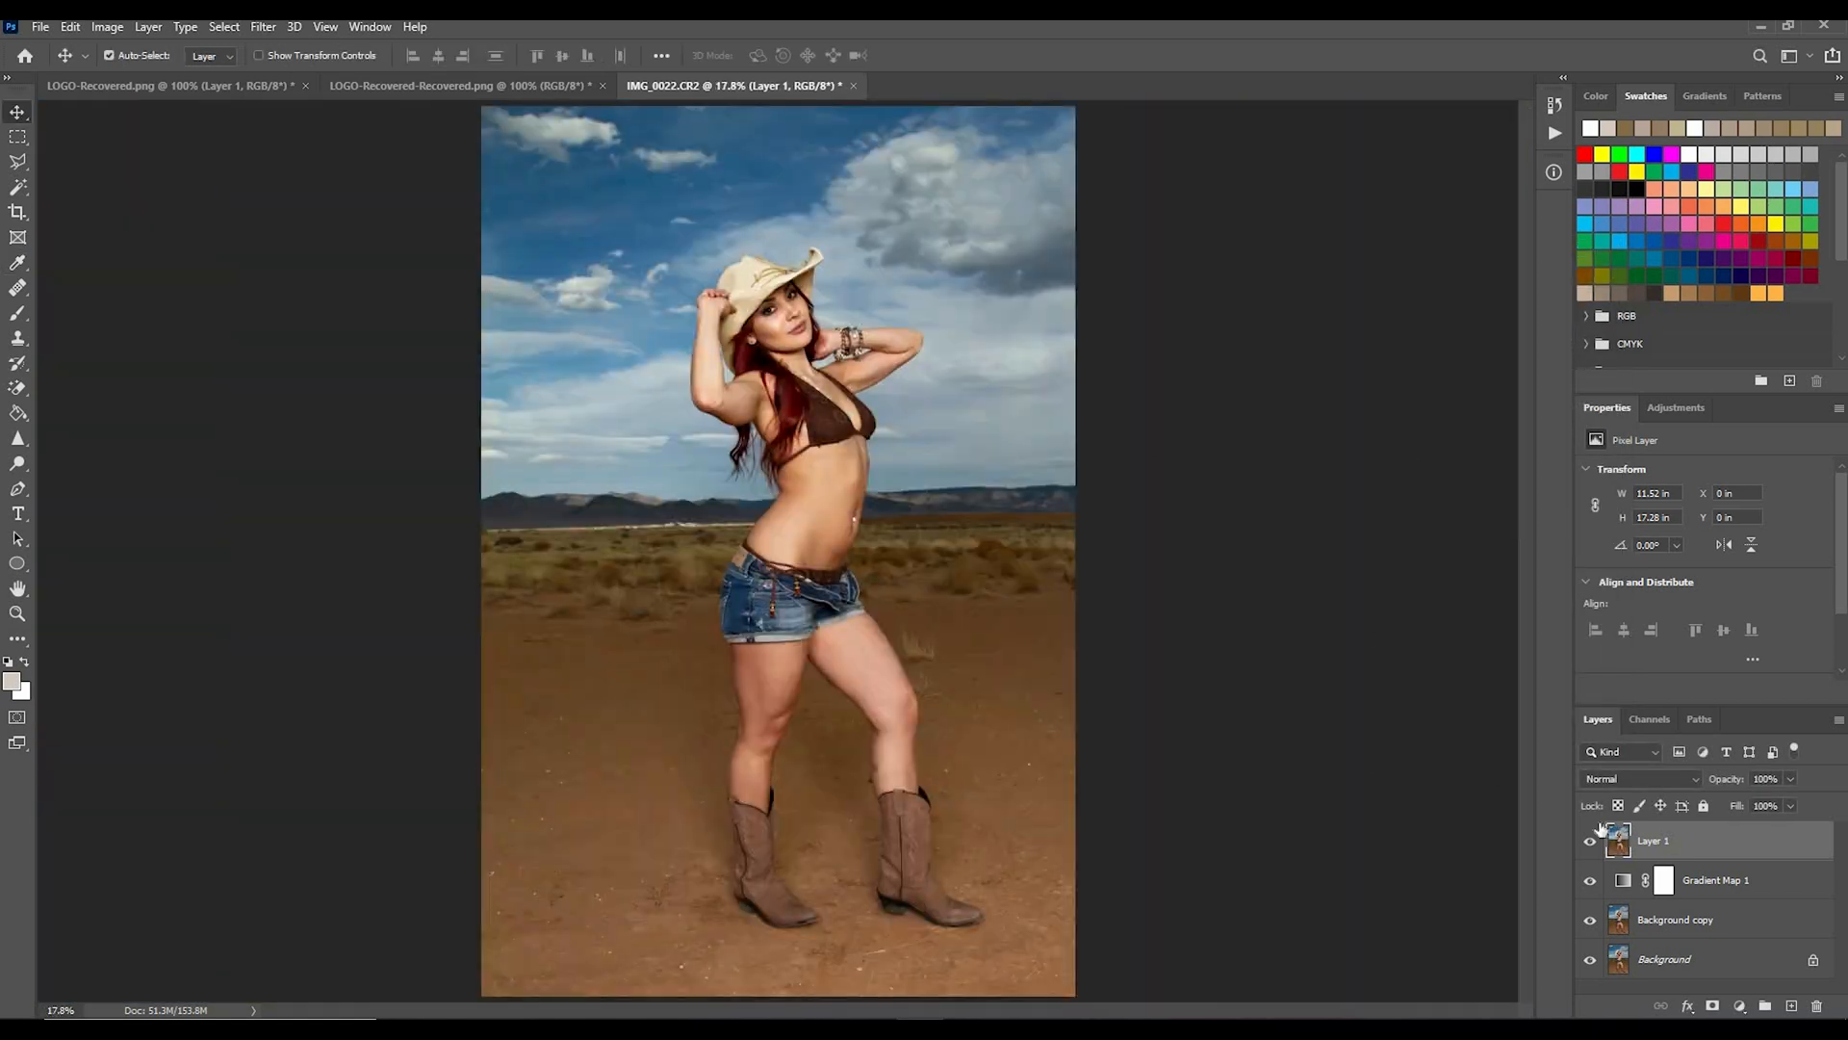
{"action": "left_click", "coordinate": [18, 137]}
{"action": "left_click_drag", "start_coordinate": [476, 101], "coordinate": [1435, 971]}
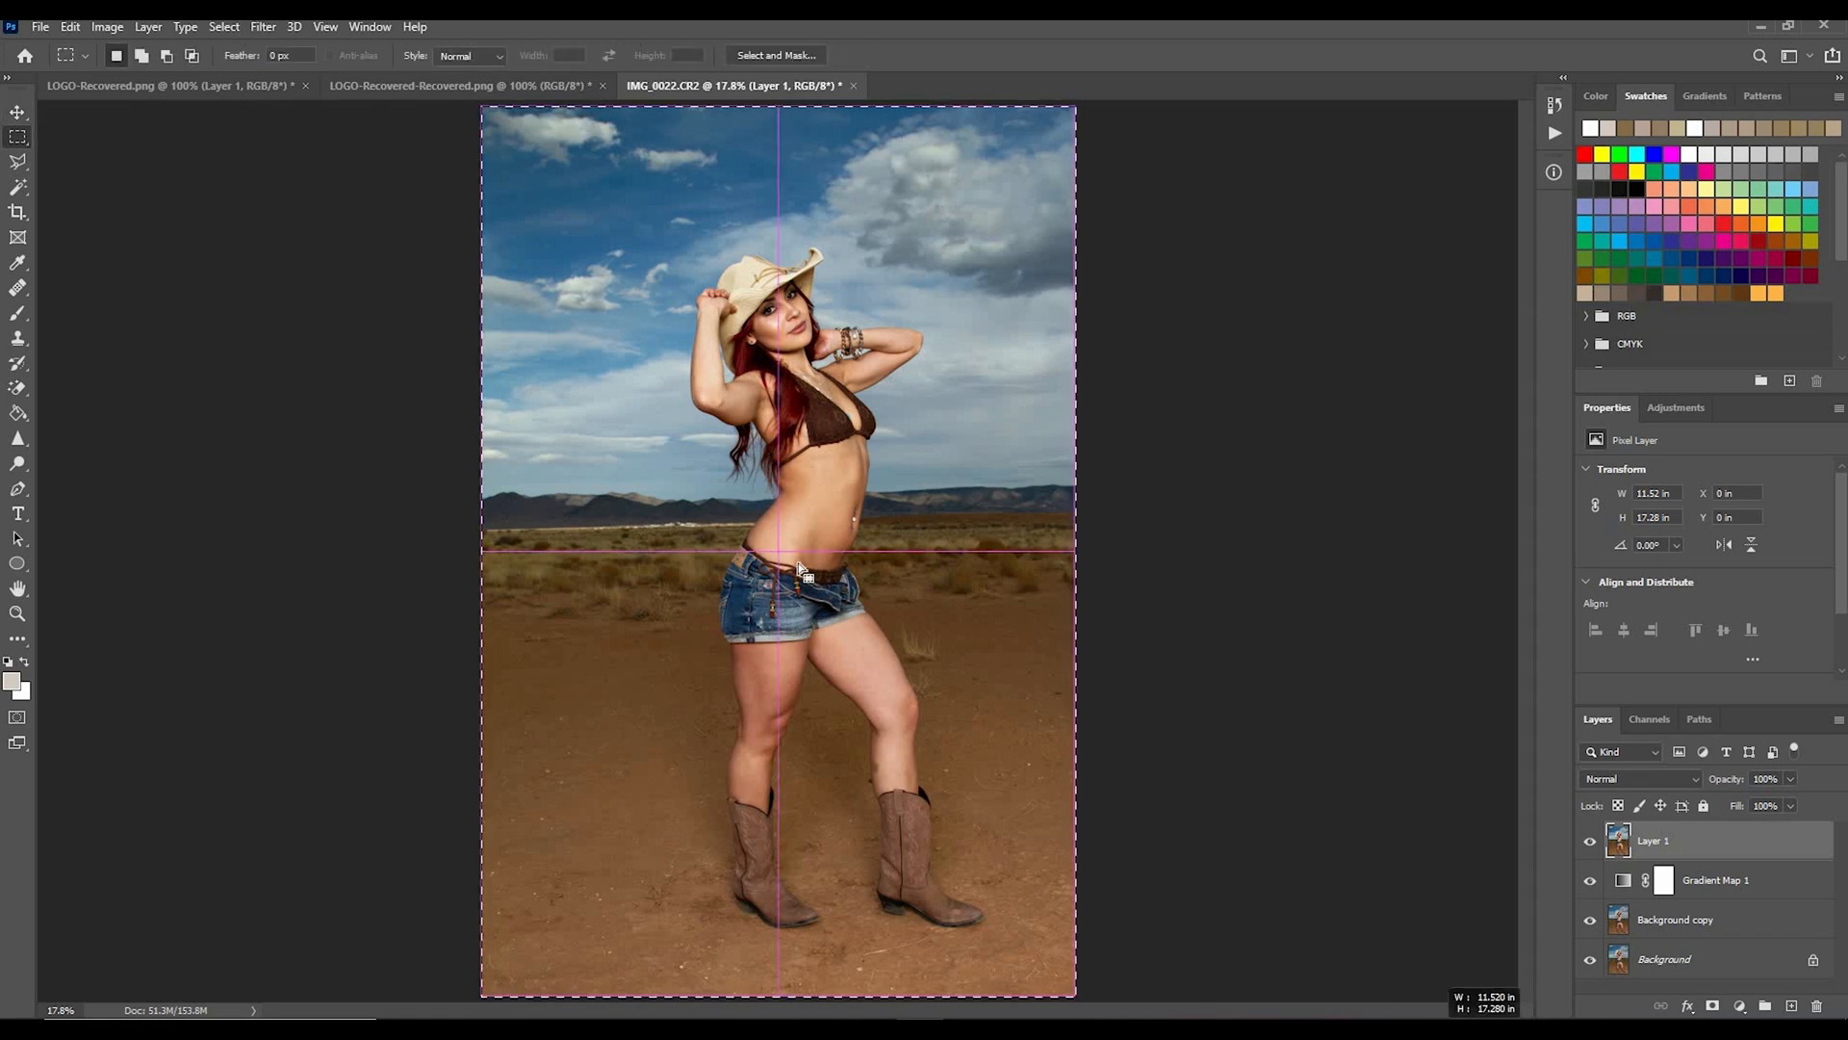
{"action": "left_click", "coordinate": [70, 27]}
{"action": "left_click", "coordinate": [88, 178]}
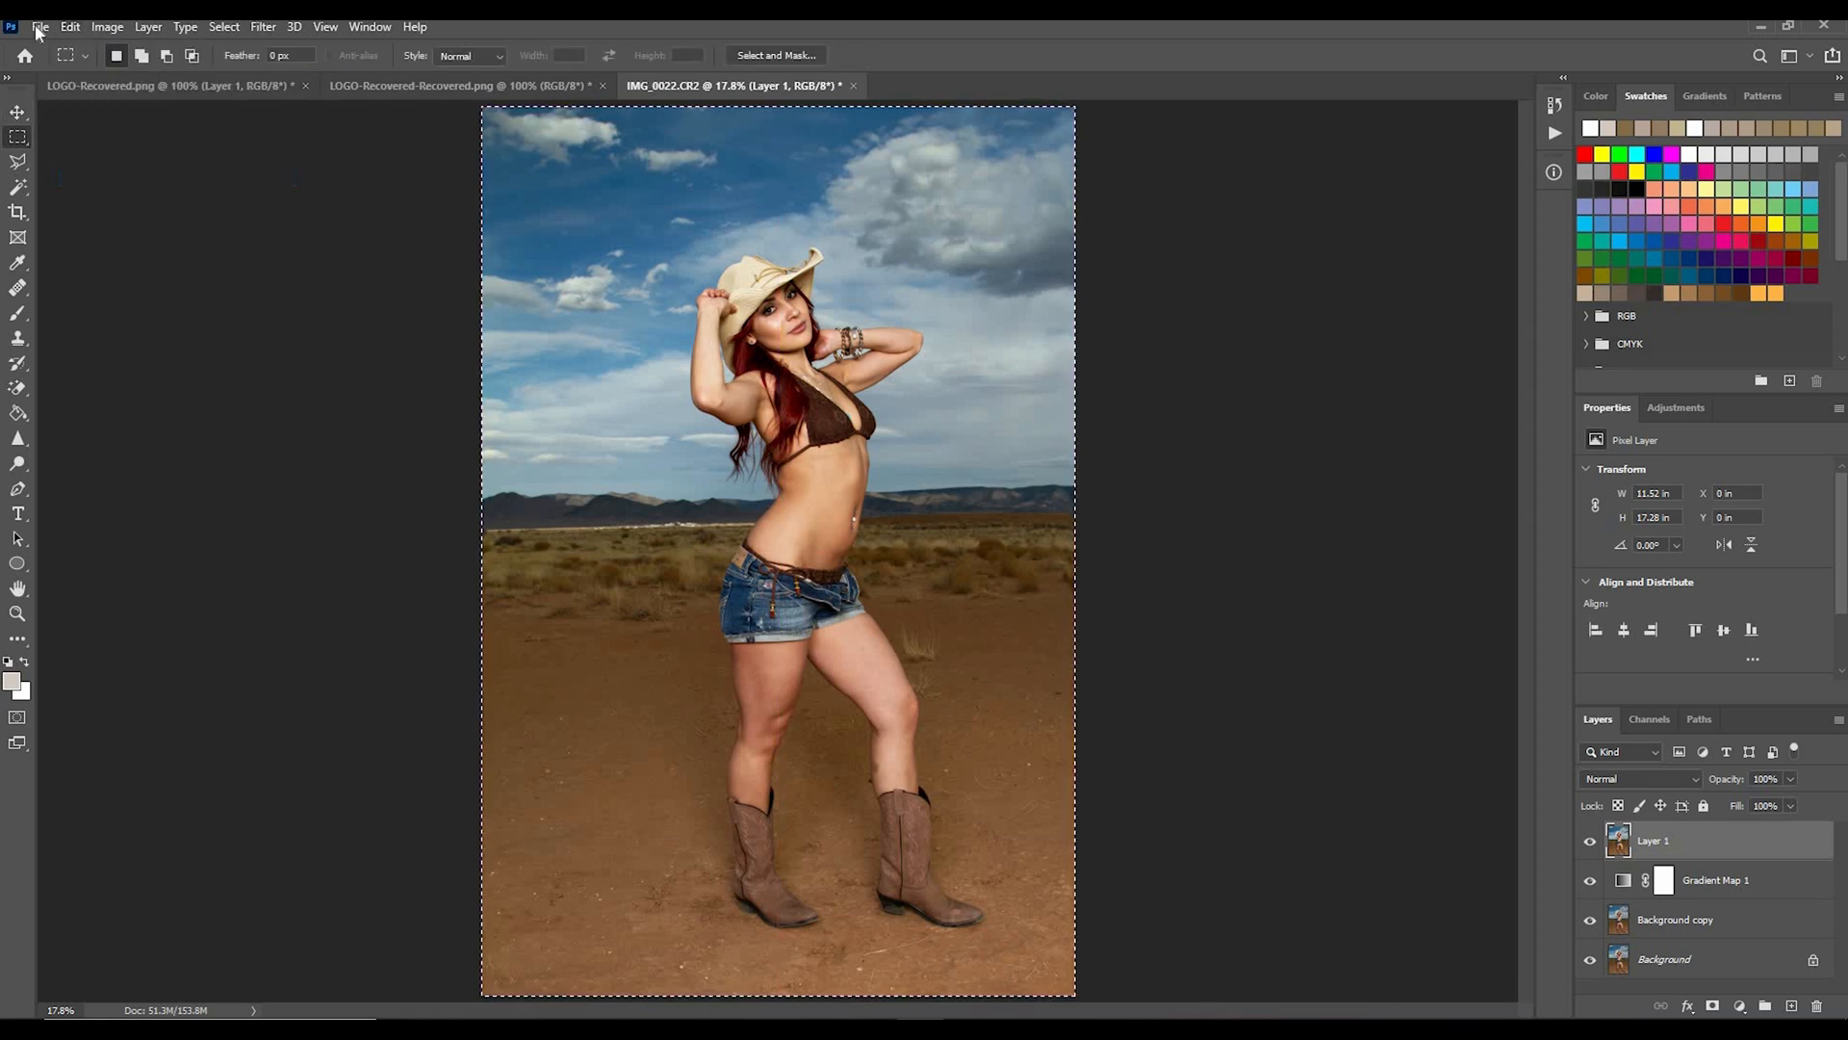
Step: Create a new document at the copied image's size, 11.52 by 17.28 in, and paste the photo into it
{"action": "left_click", "coordinate": [39, 27]}
{"action": "left_click", "coordinate": [59, 47]}
{"action": "key", "text": "Return"}
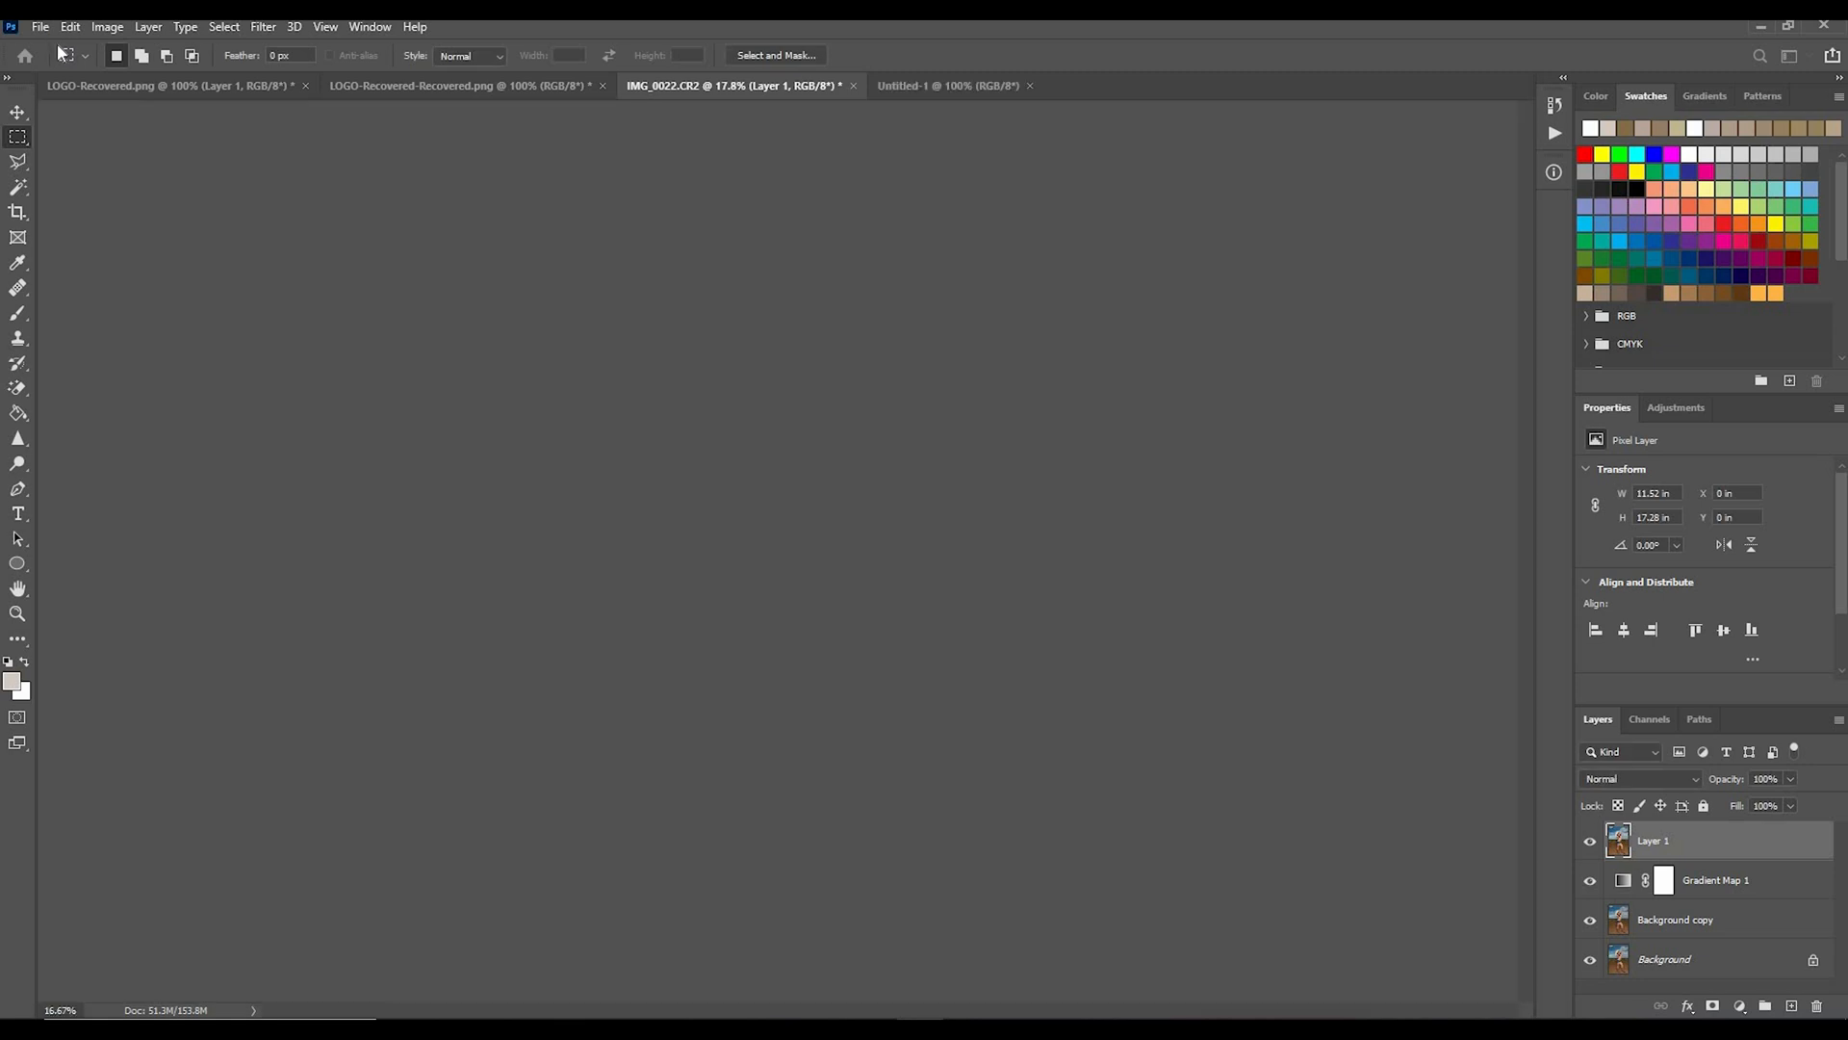
{"action": "left_click", "coordinate": [79, 27]}
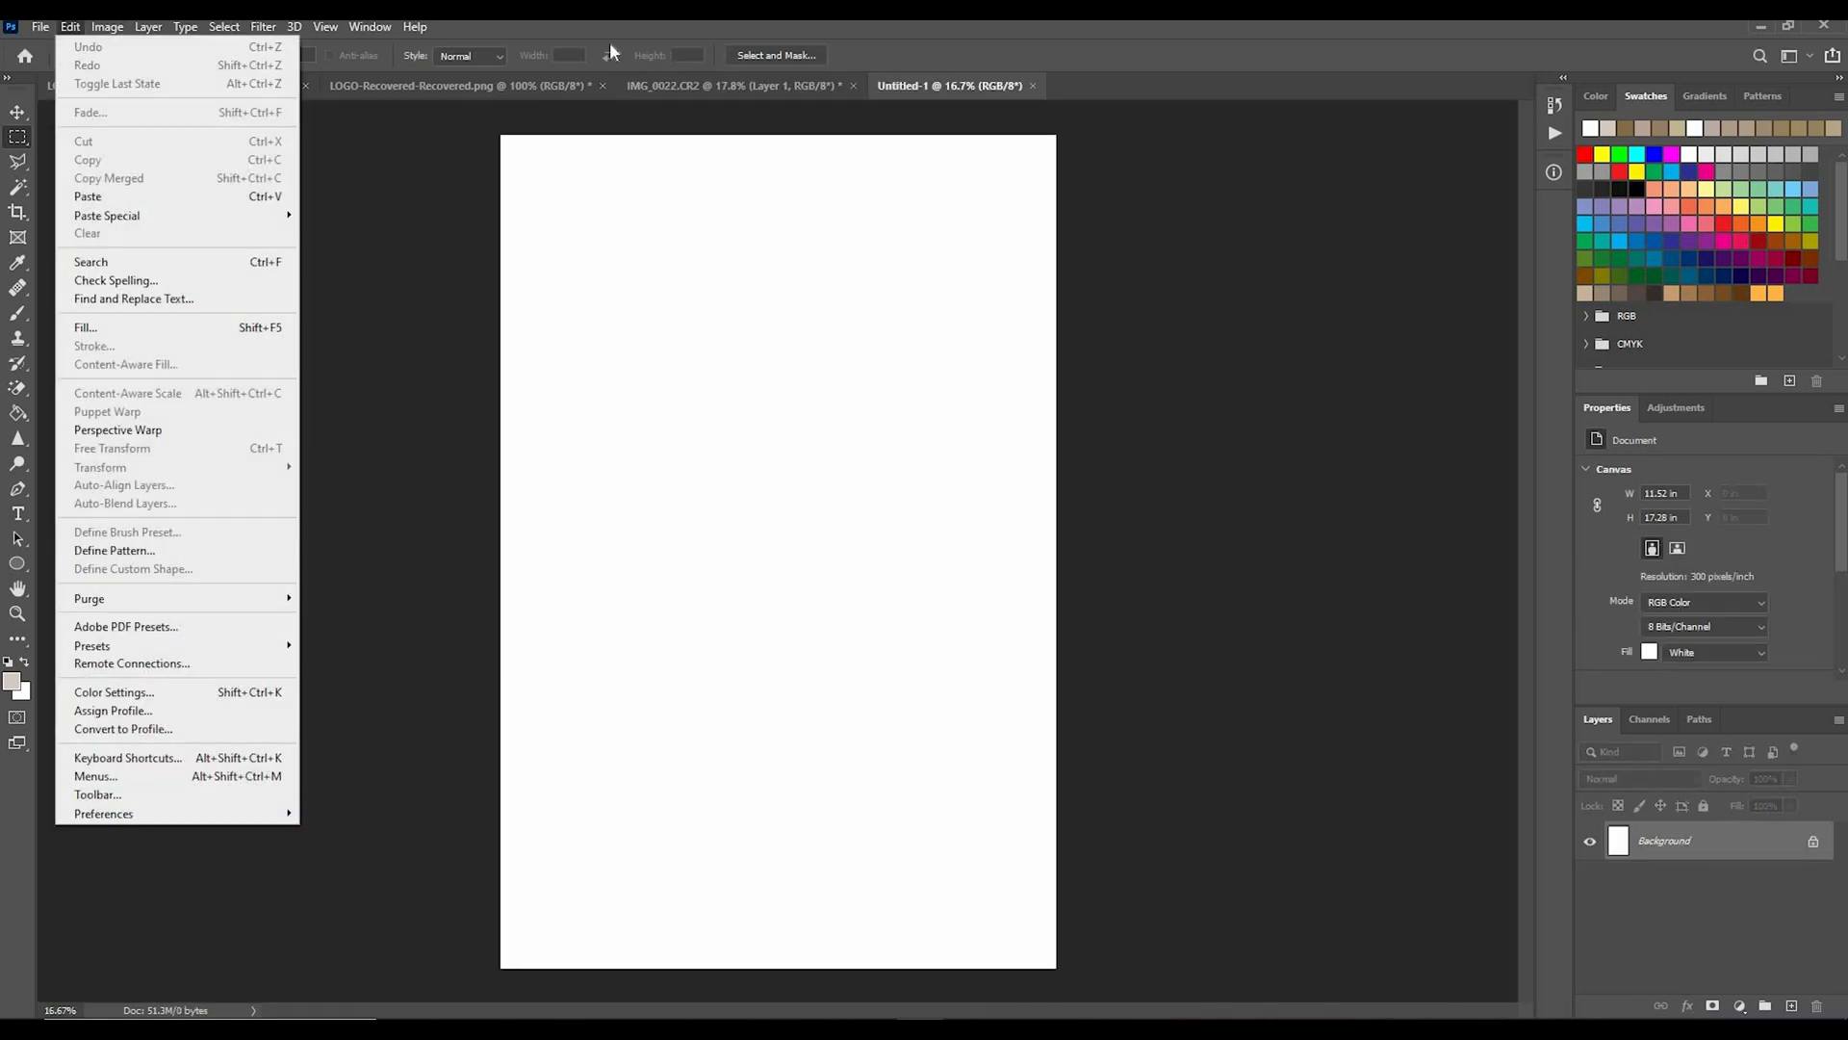
{"action": "left_click", "coordinate": [608, 39]}
{"action": "key", "text": "ctrl+v"}
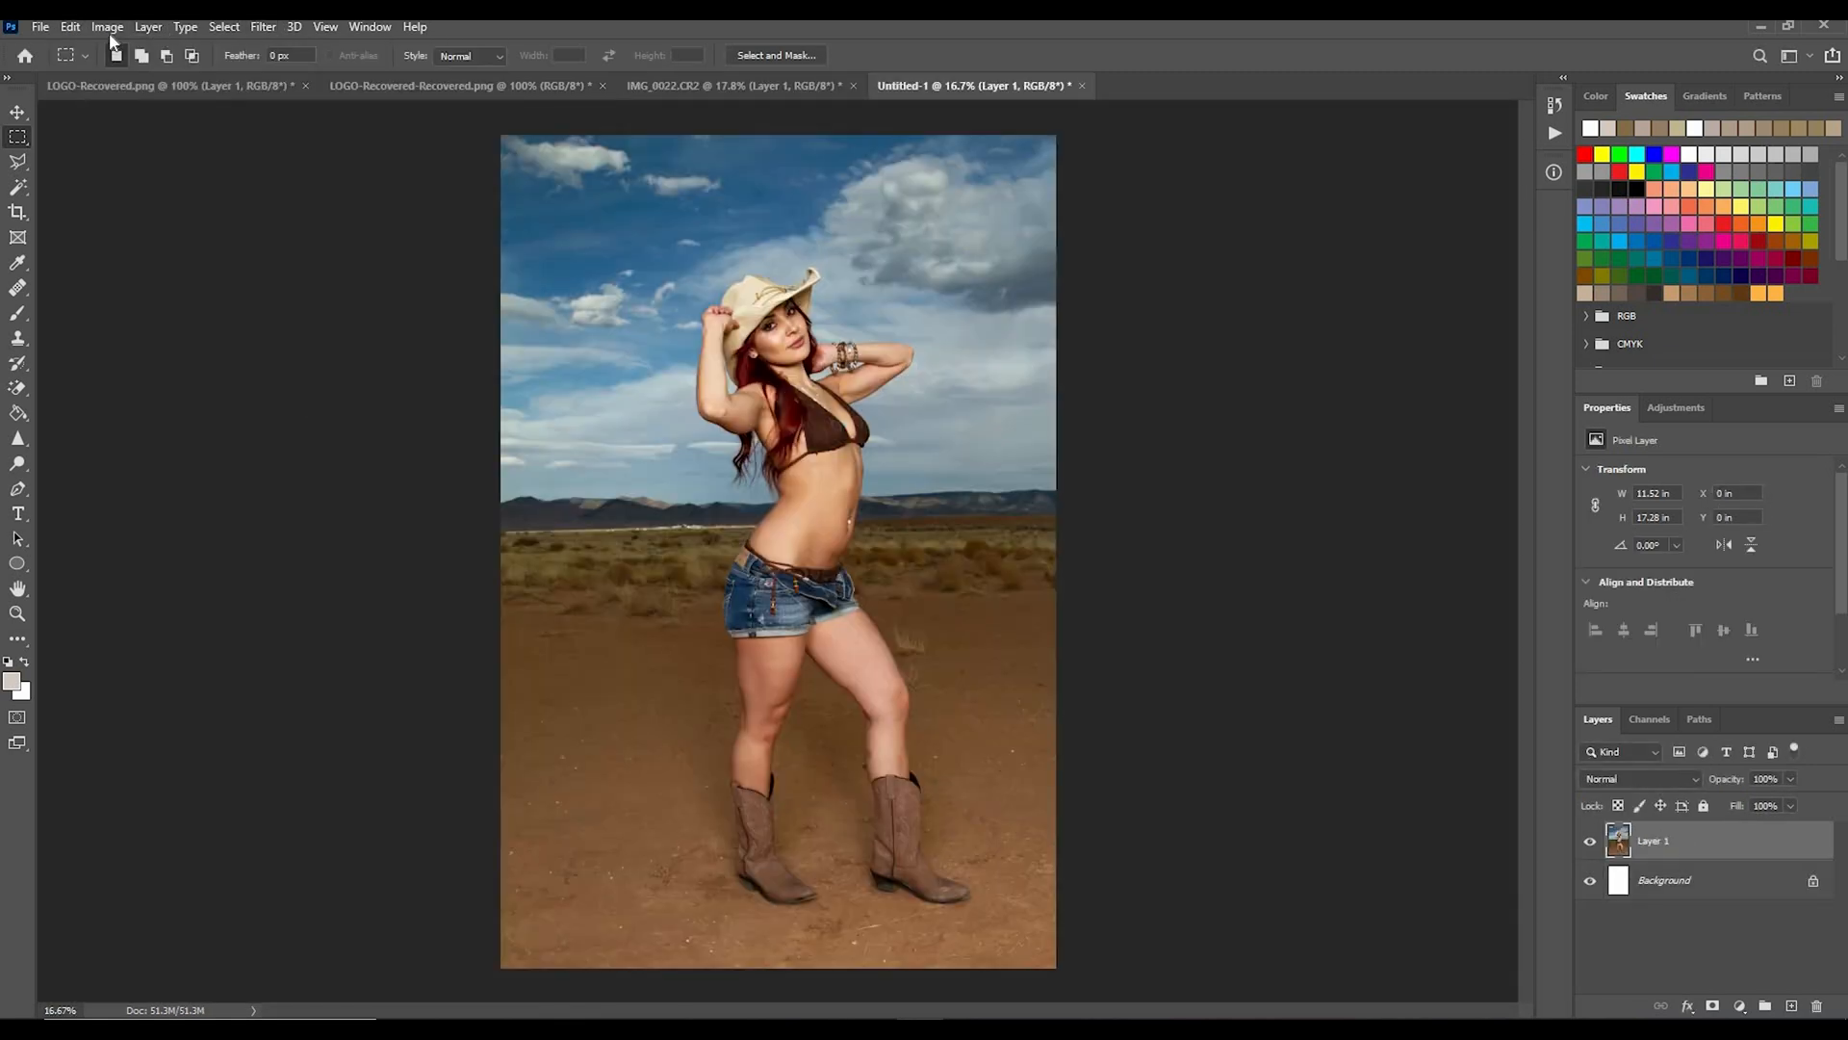
Step: Apply HDR Toning to the flattened copy using the Exposure and Gamma method, adjusting exposure and gamma for a darker, more contrasty image
{"action": "left_click", "coordinate": [107, 27]}
{"action": "mouse_move", "coordinate": [137, 76]}
{"action": "left_click", "coordinate": [341, 419]}
{"action": "key", "text": "Return"}
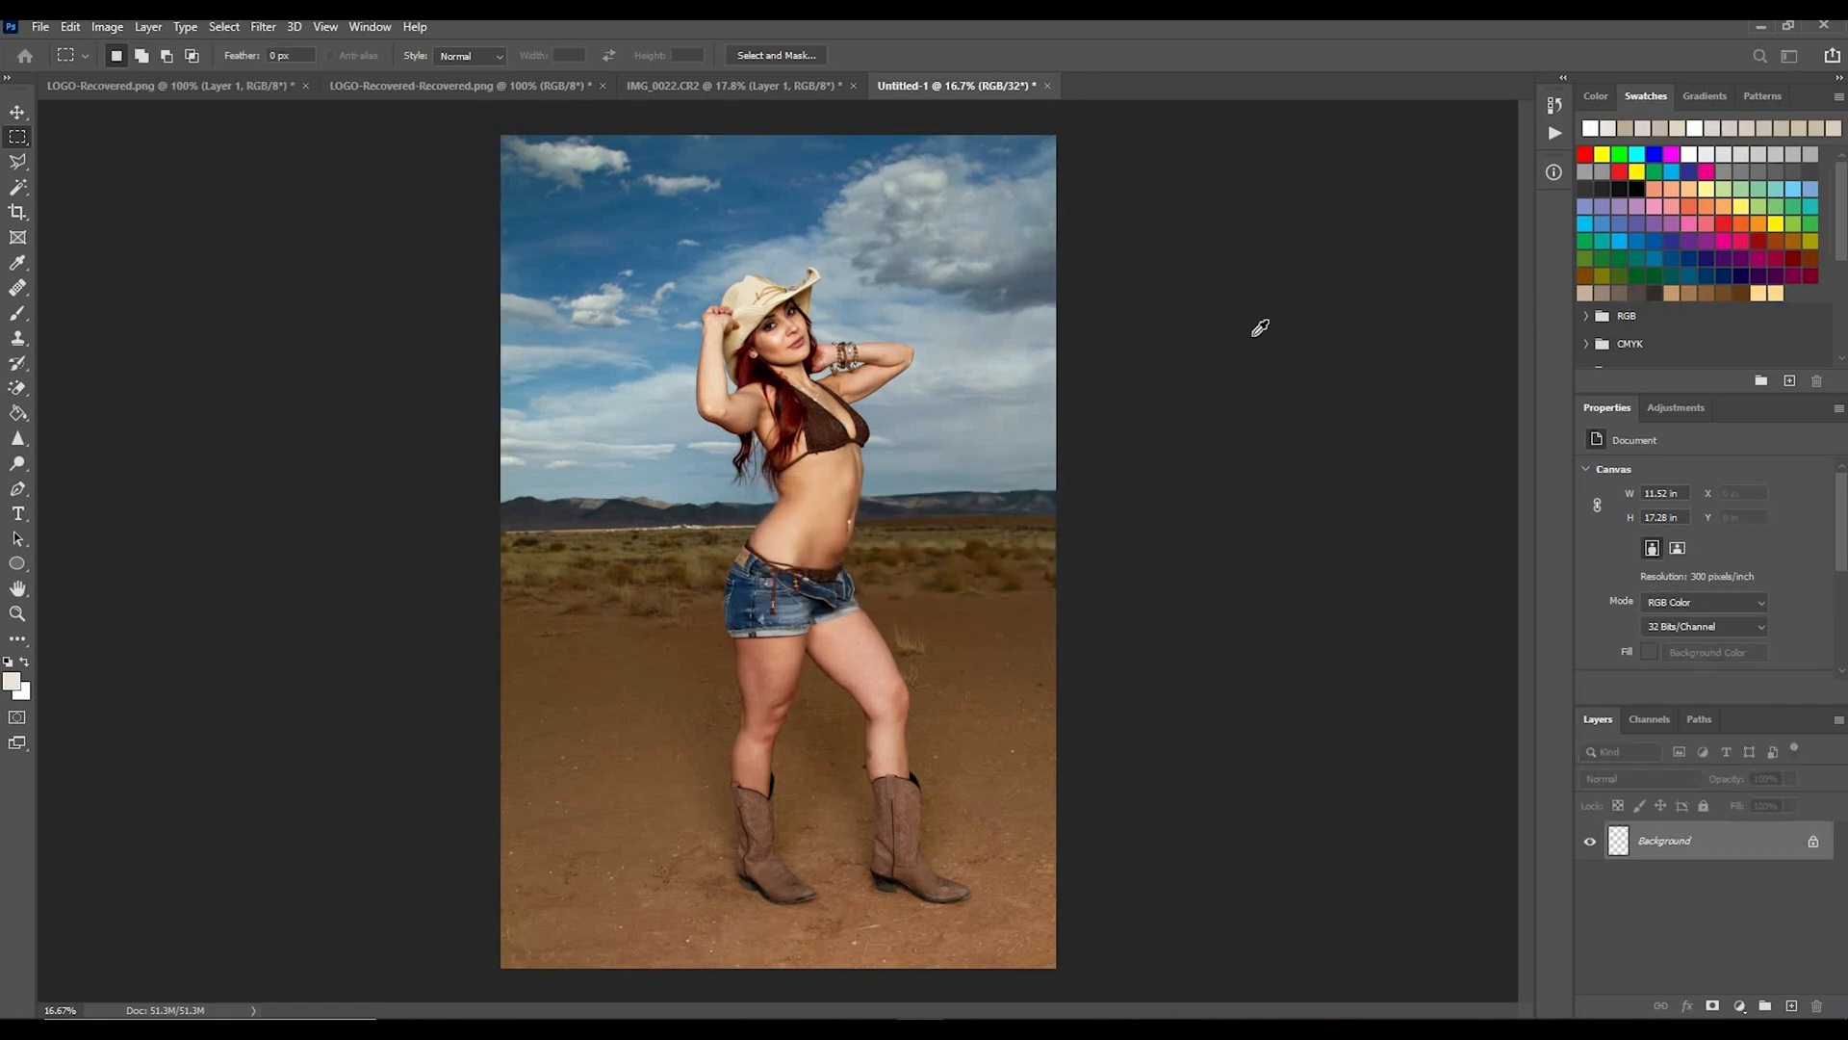
{"action": "left_click", "coordinate": [1425, 275]}
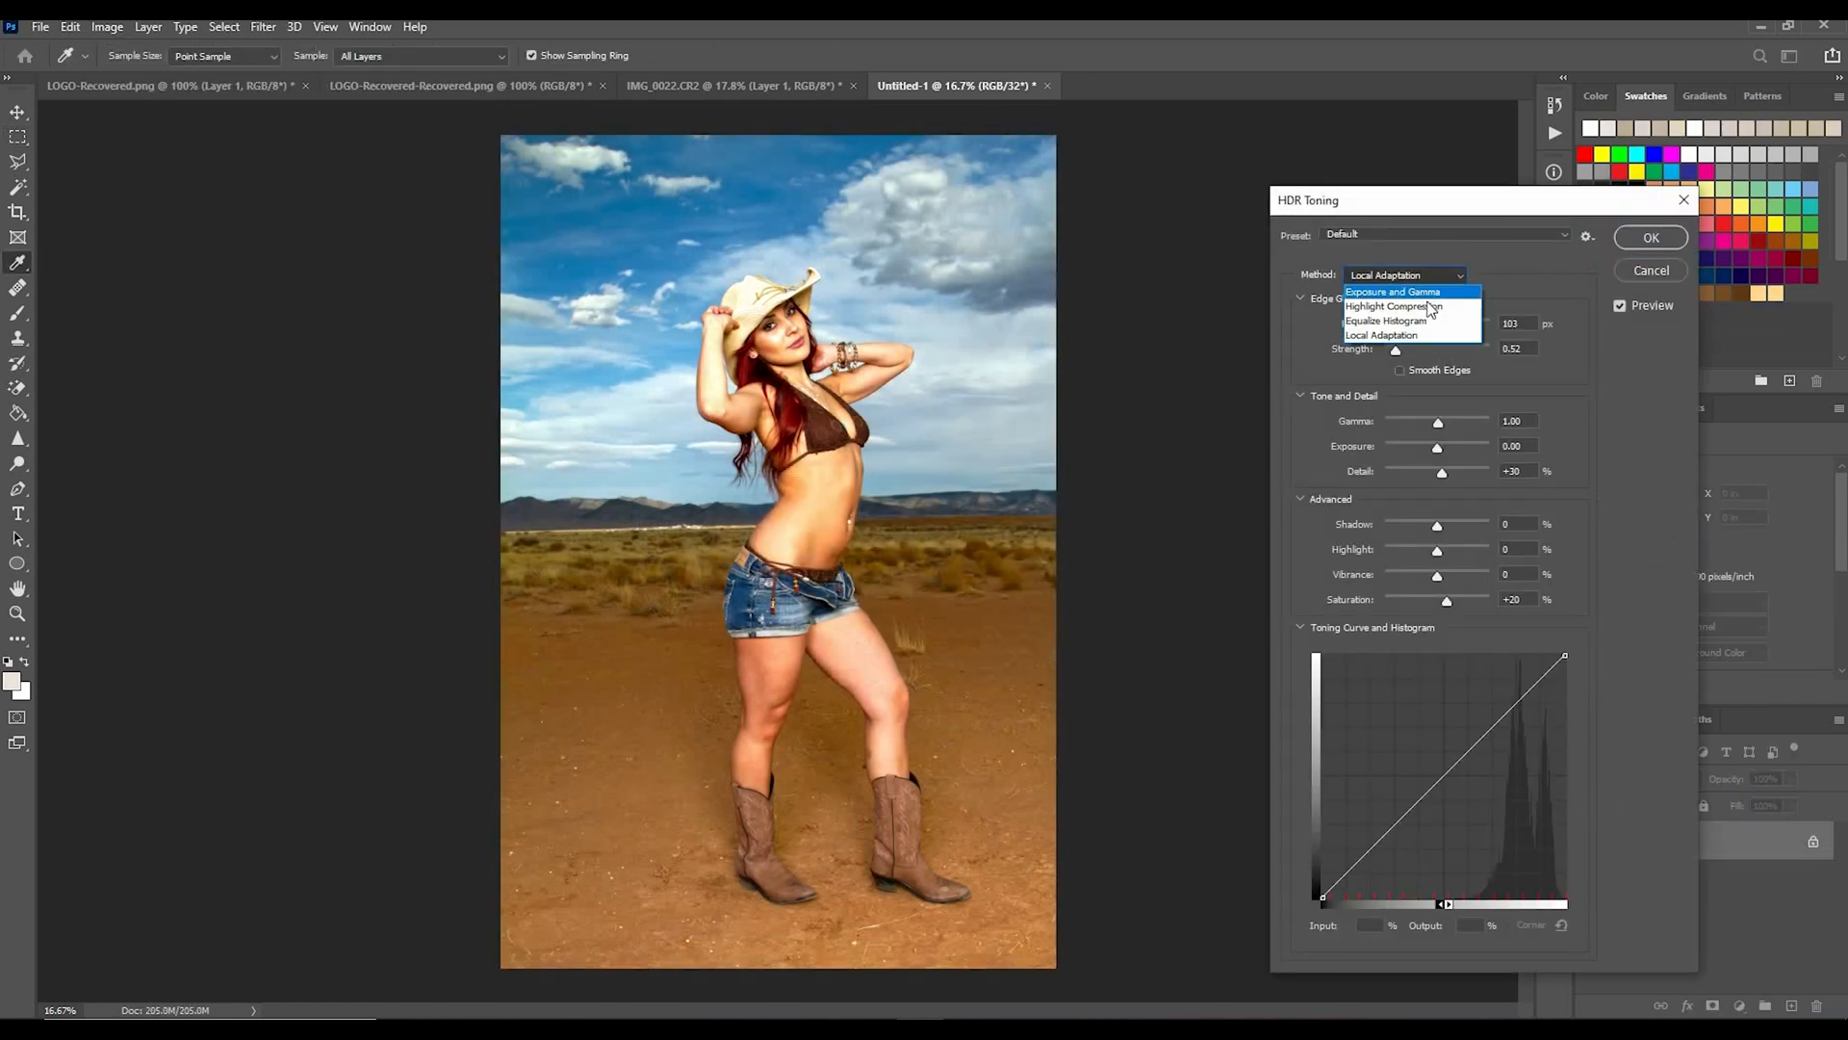
{"action": "left_click", "coordinate": [1433, 308]}
{"action": "left_click_drag", "start_coordinate": [1443, 302], "coordinate": [1441, 306]}
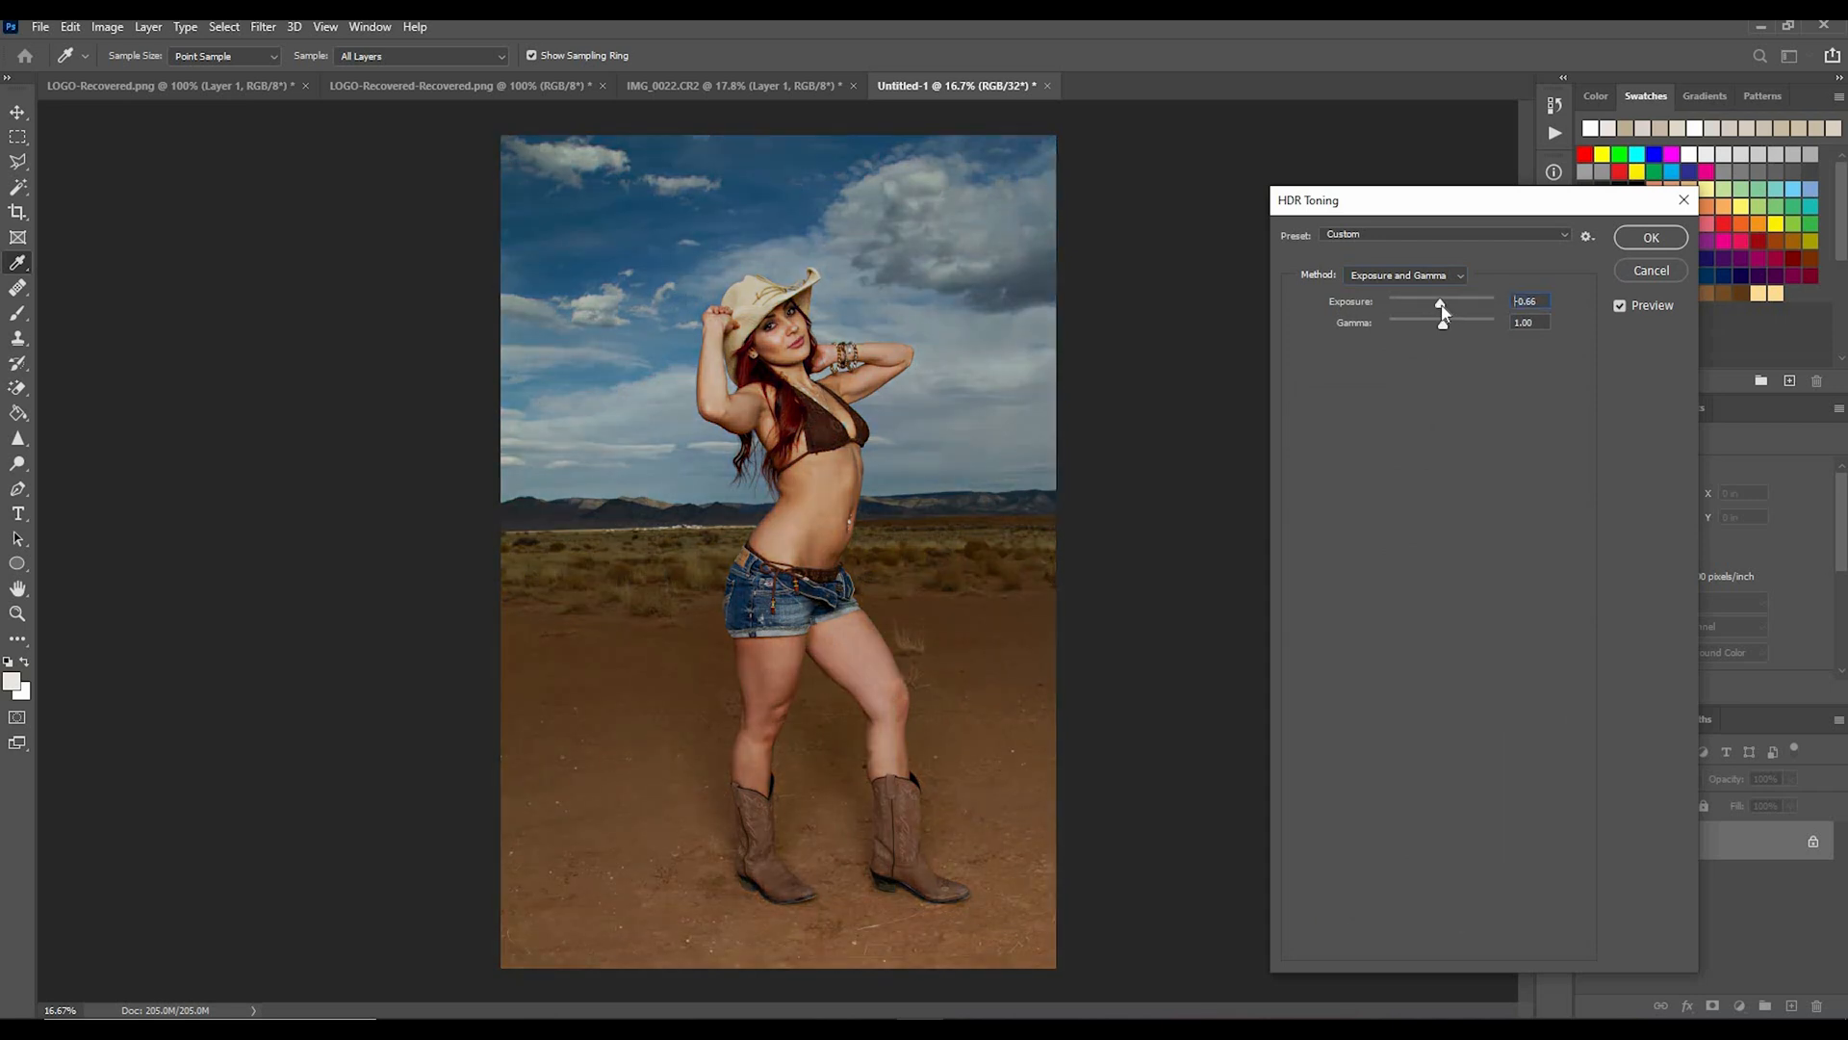
{"action": "left_click_drag", "start_coordinate": [1441, 306], "coordinate": [1426, 328]}
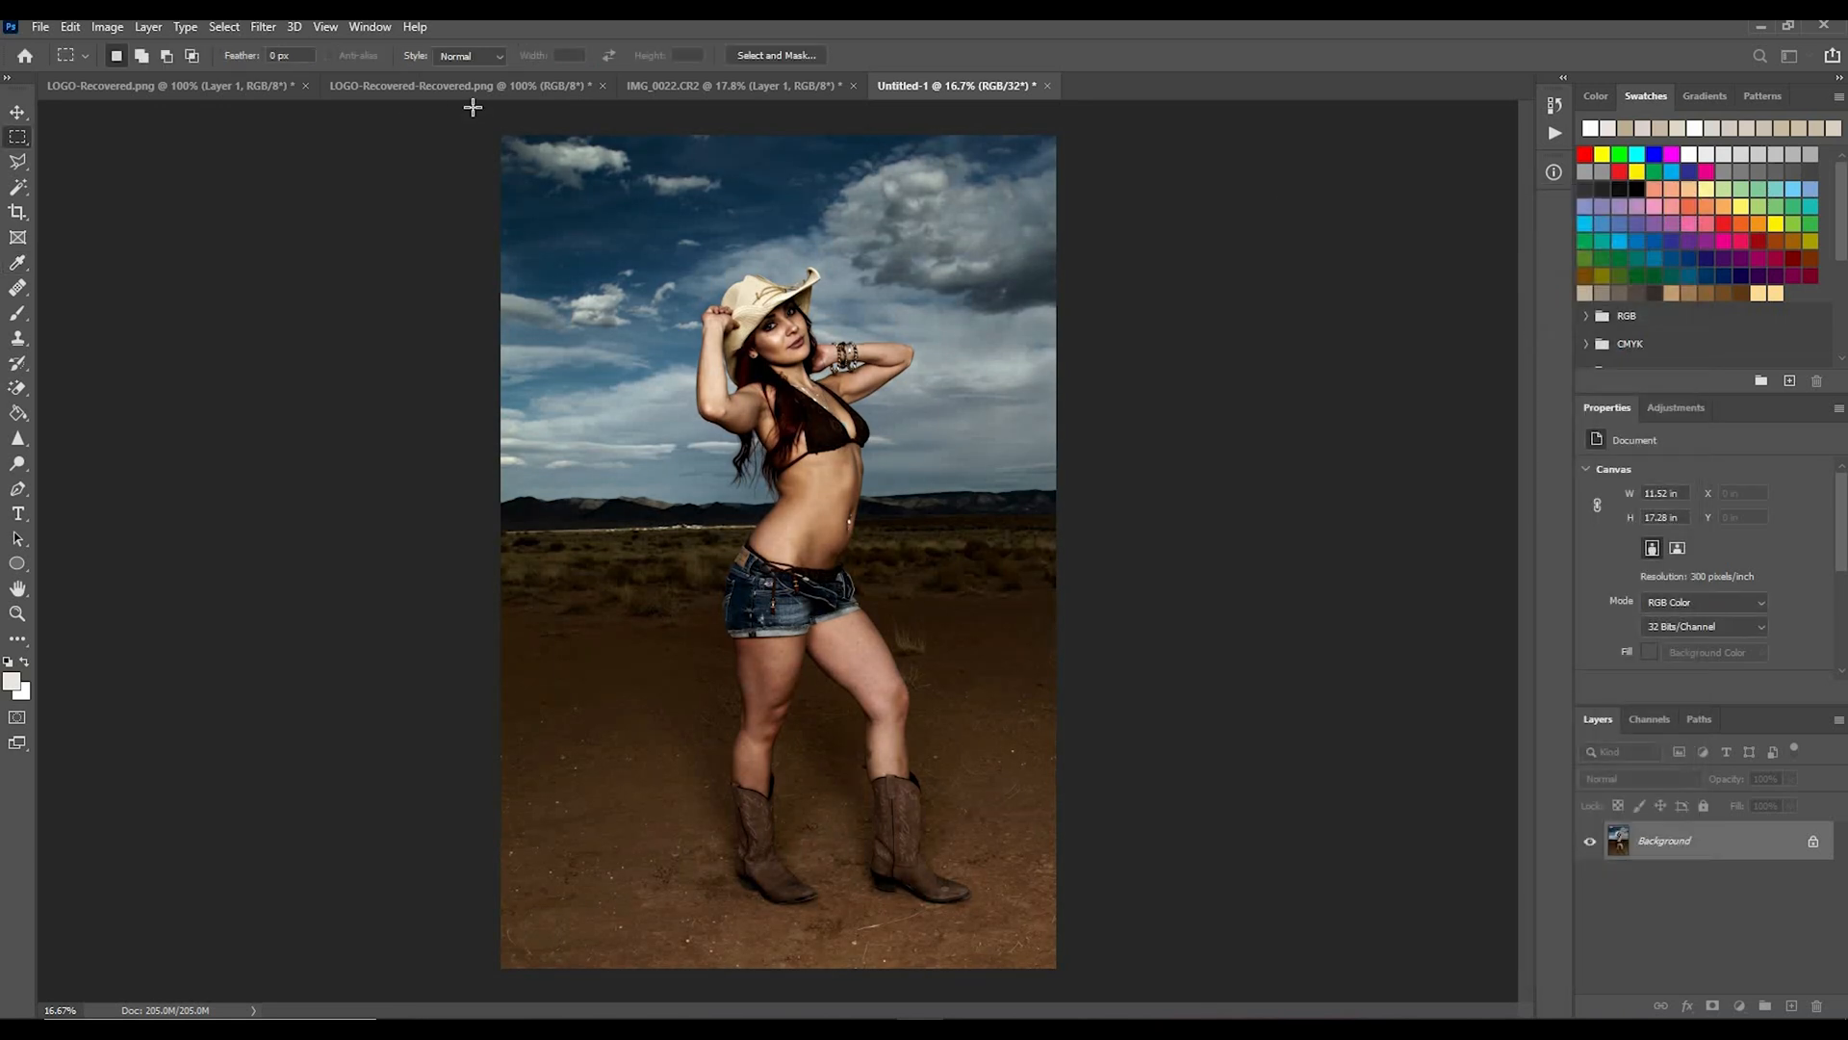
Step: Select and copy the whole toned image, and close the untitled document without saving it
{"action": "key", "text": "ctrl+a"}
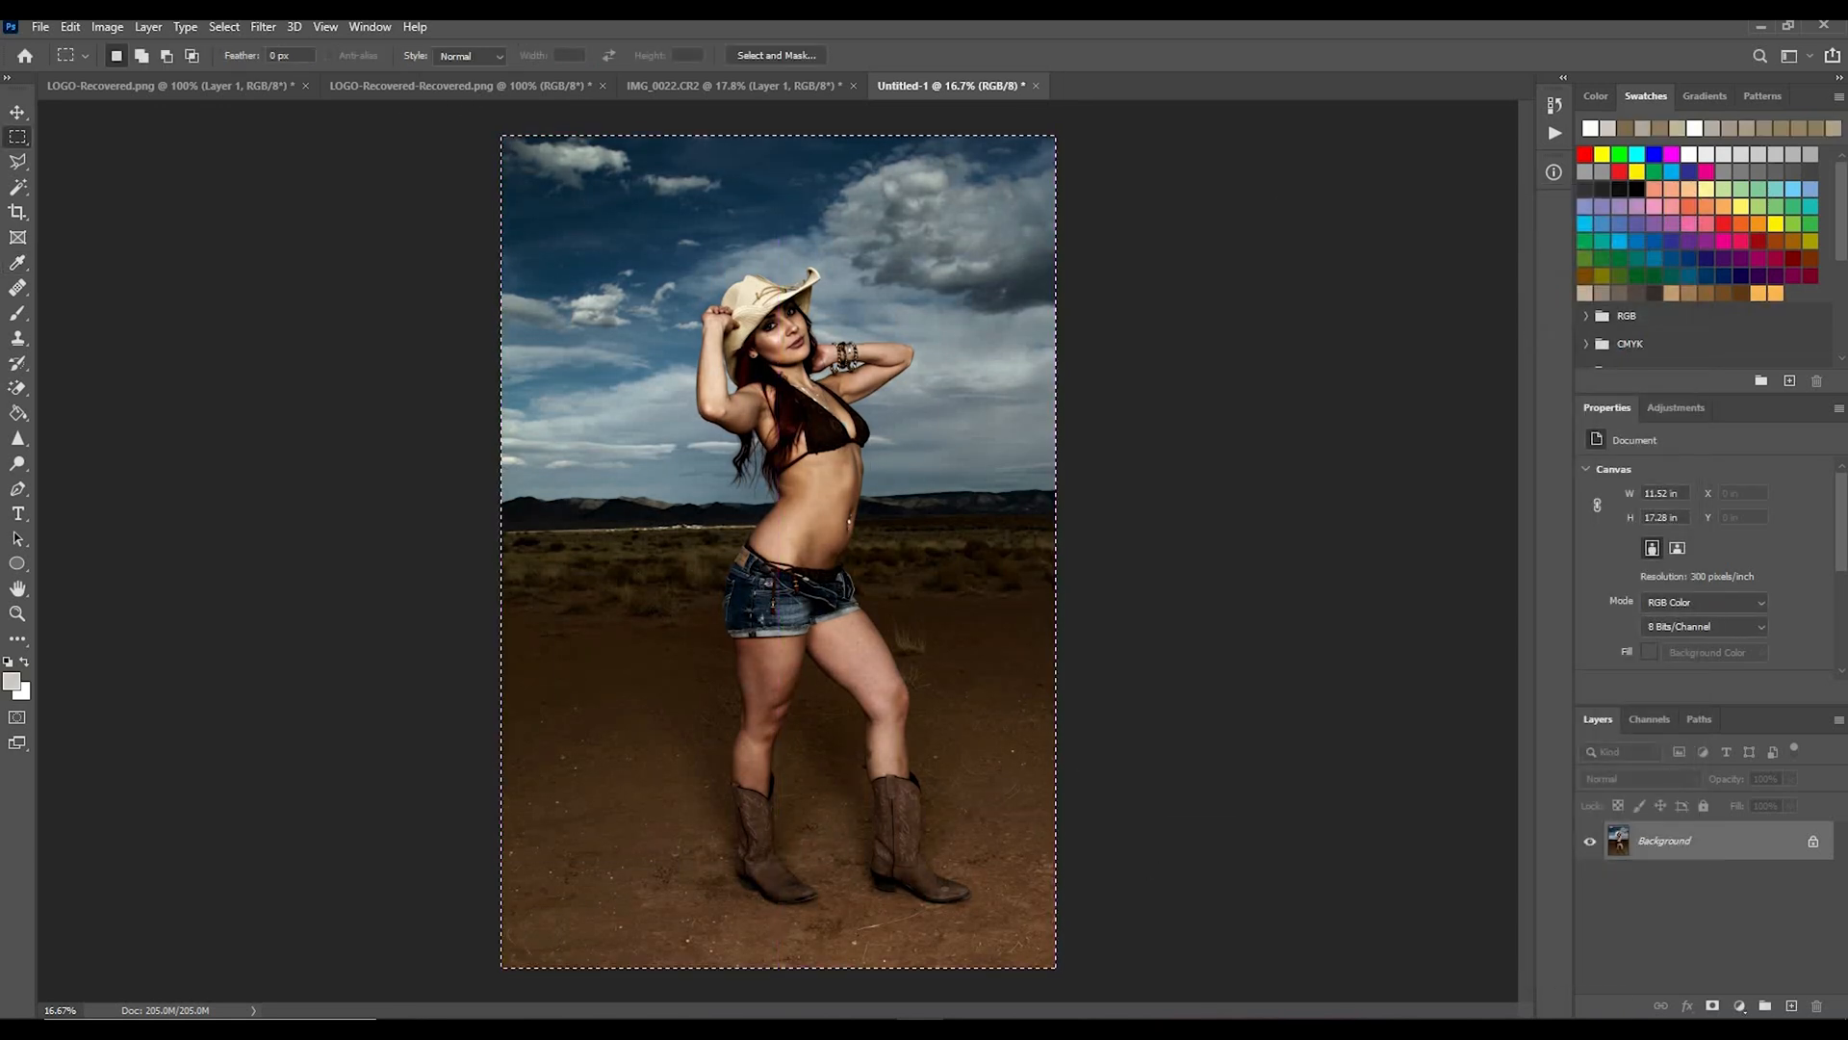
{"action": "left_click", "coordinate": [70, 28]}
{"action": "left_click", "coordinate": [87, 162]}
{"action": "left_click", "coordinate": [1035, 86]}
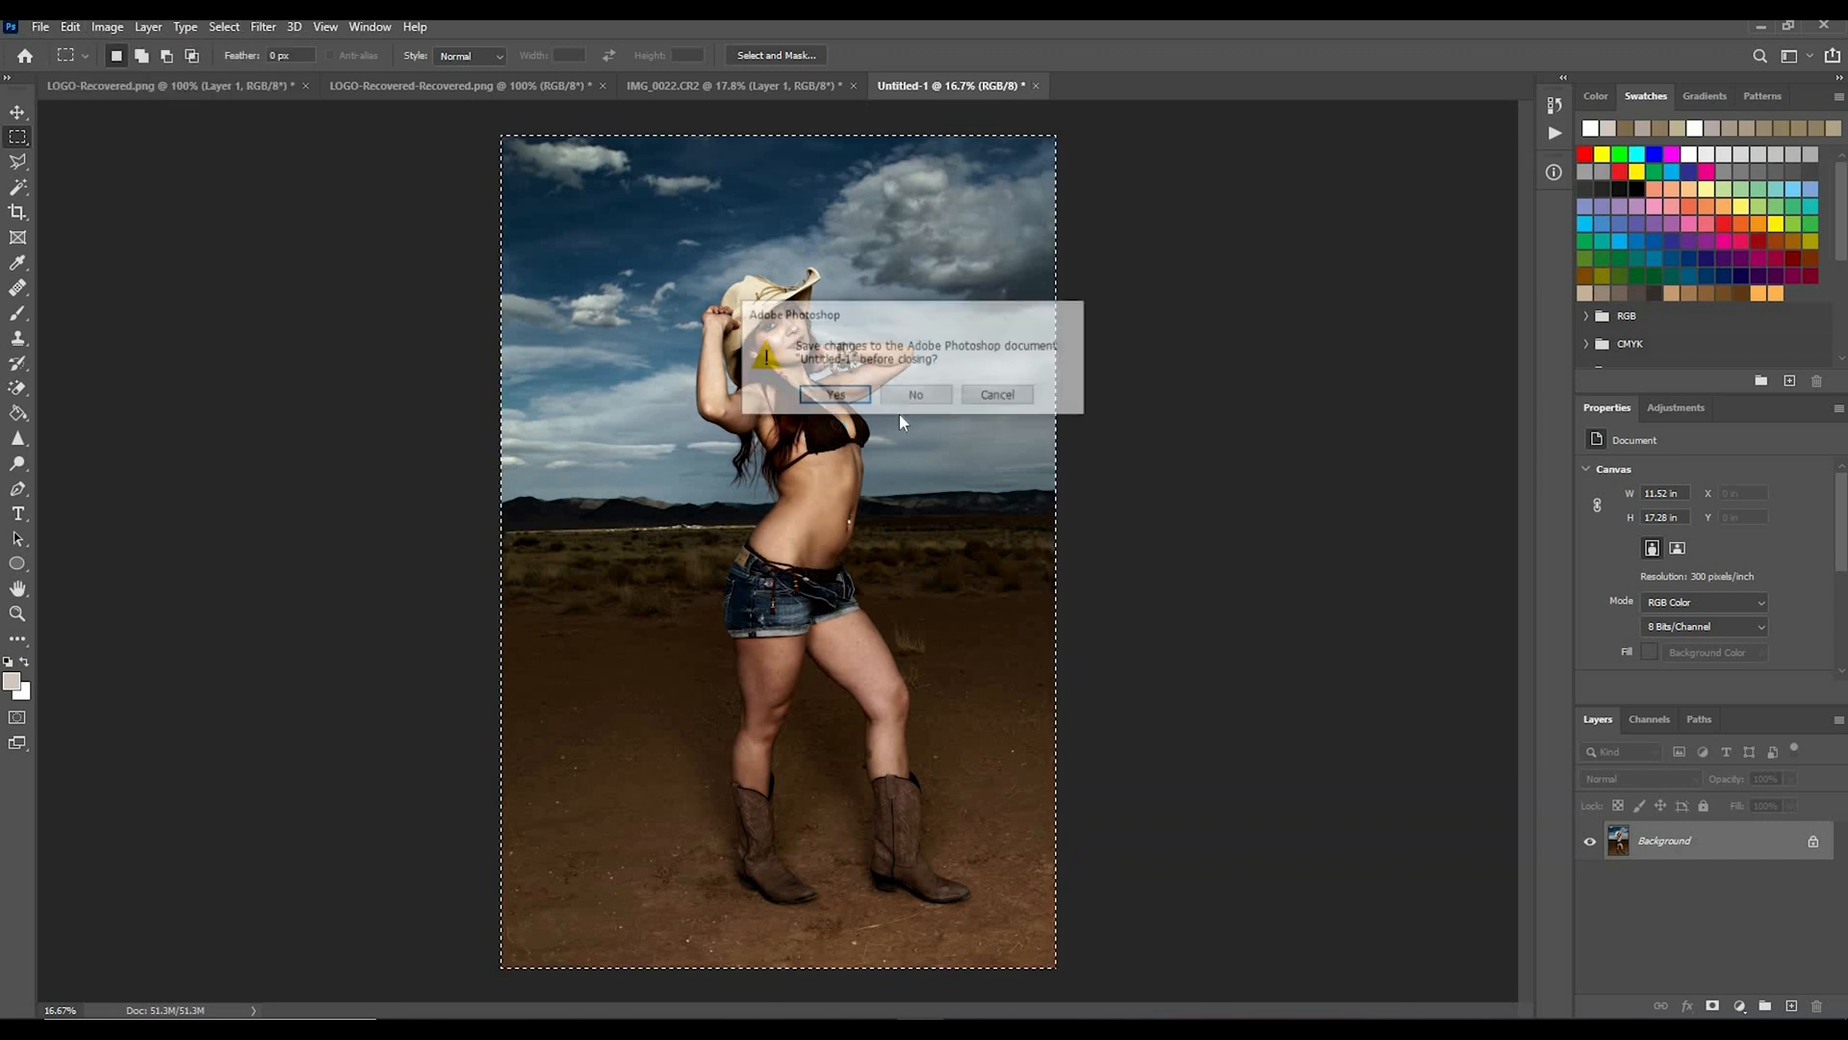
{"action": "left_click", "coordinate": [916, 394]}
Step: Paste the toned image as a new top layer in IMG_0022.CR2 and set its opacity to 12%
{"action": "left_click", "coordinate": [731, 85]}
{"action": "key", "text": "ctrl+v"}
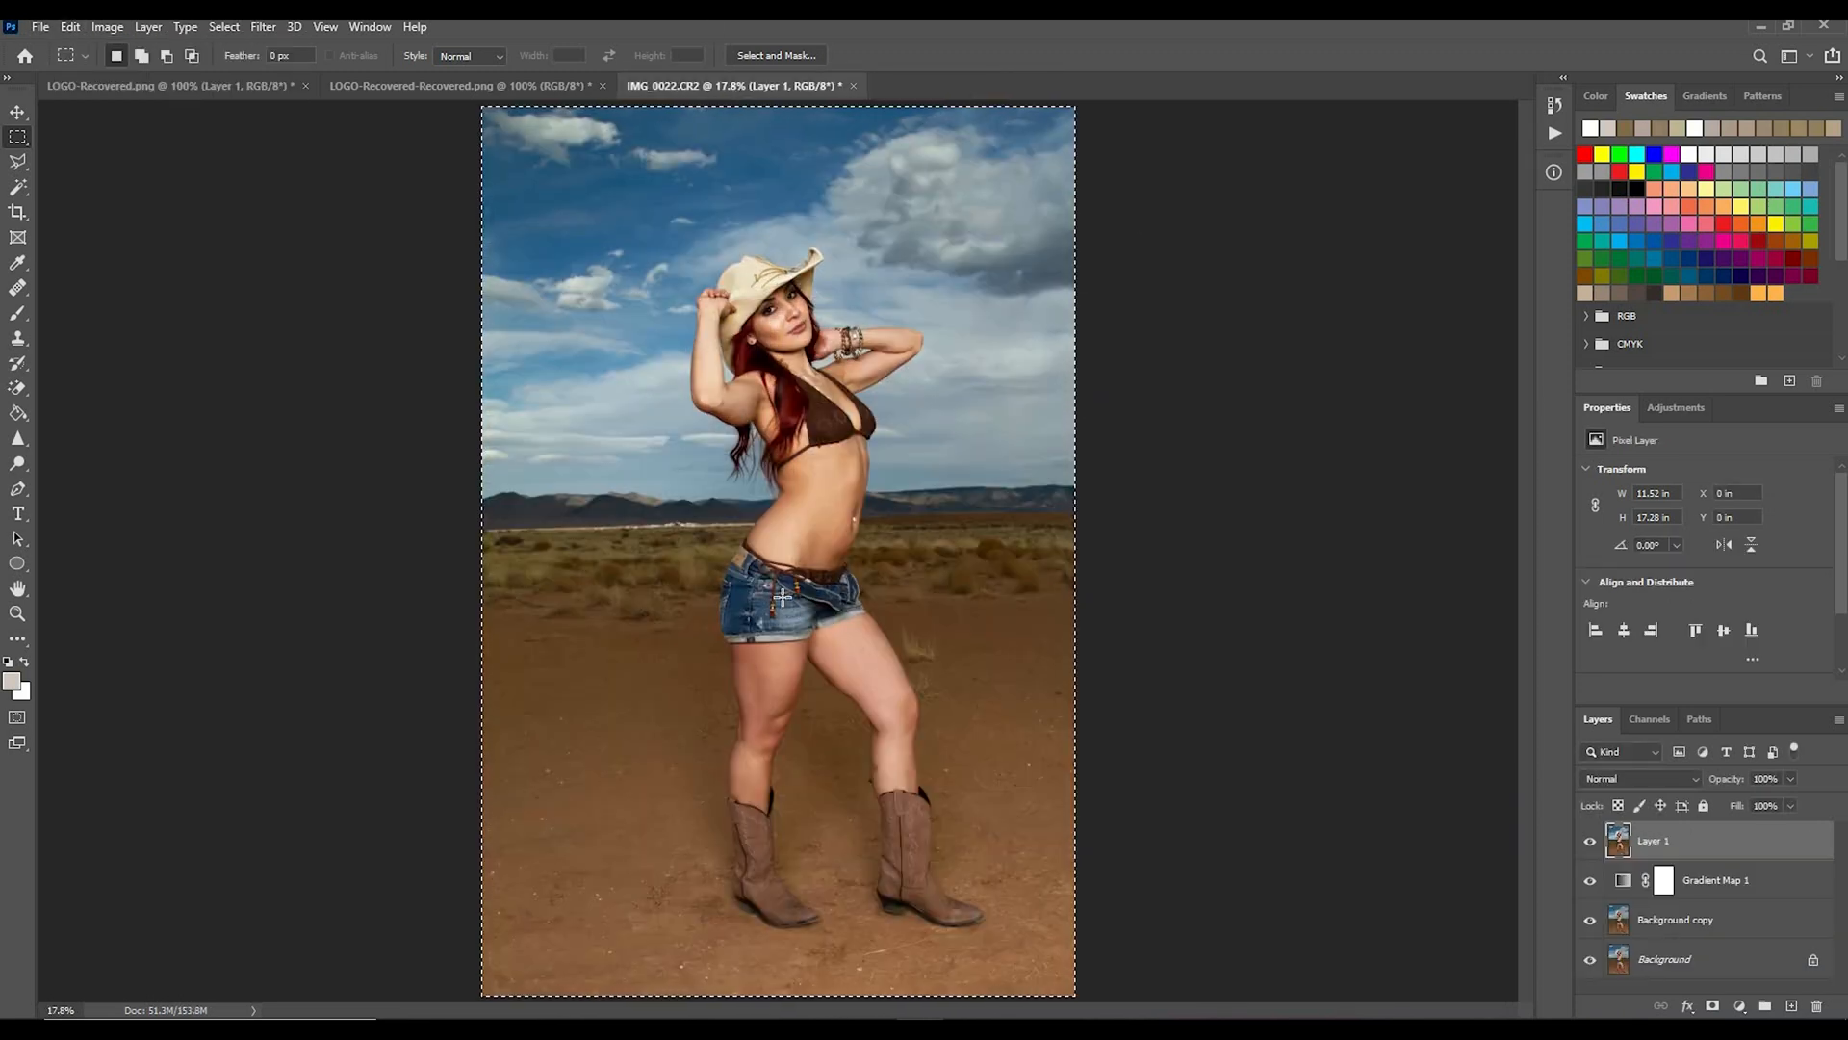
{"action": "key", "text": "ctrl+v"}
{"action": "left_click", "coordinate": [1791, 778]}
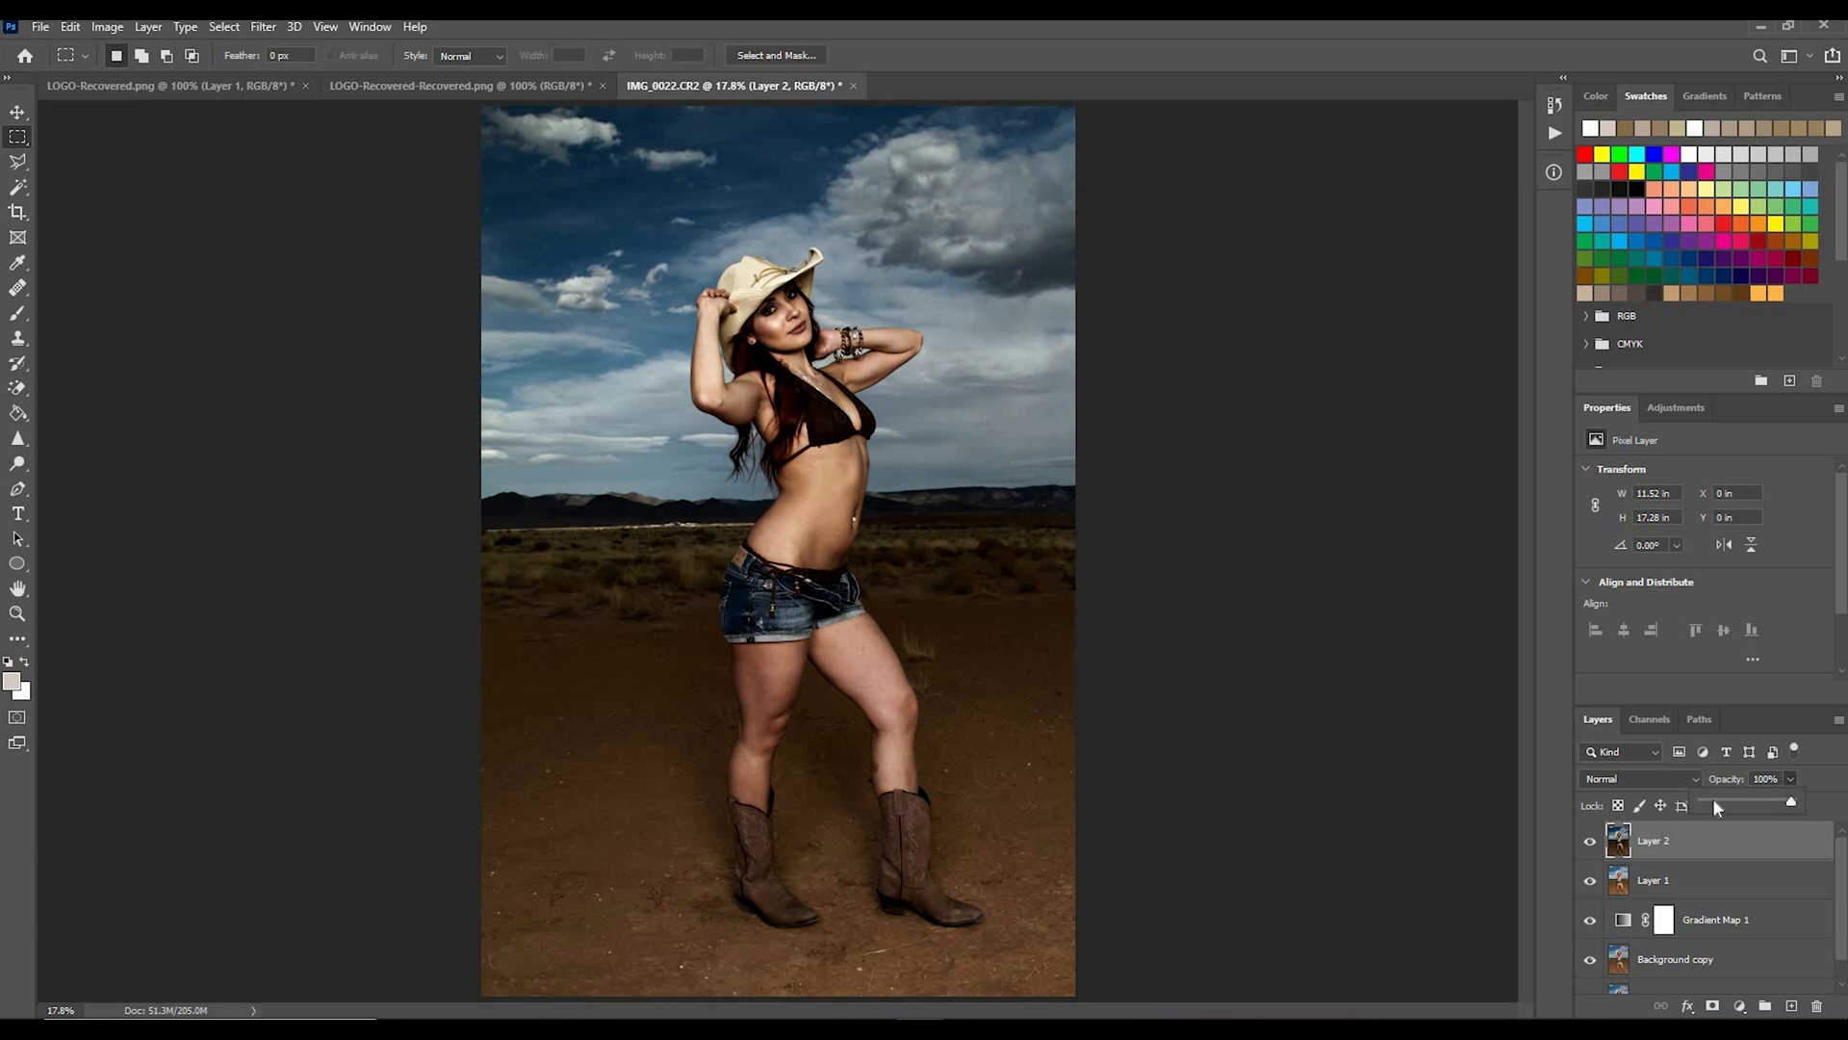
{"action": "left_click", "coordinate": [1712, 801]}
Step: Compare the photo with and without the pasted toned layer by toggling its visibility
{"action": "left_click", "coordinate": [1587, 845]}
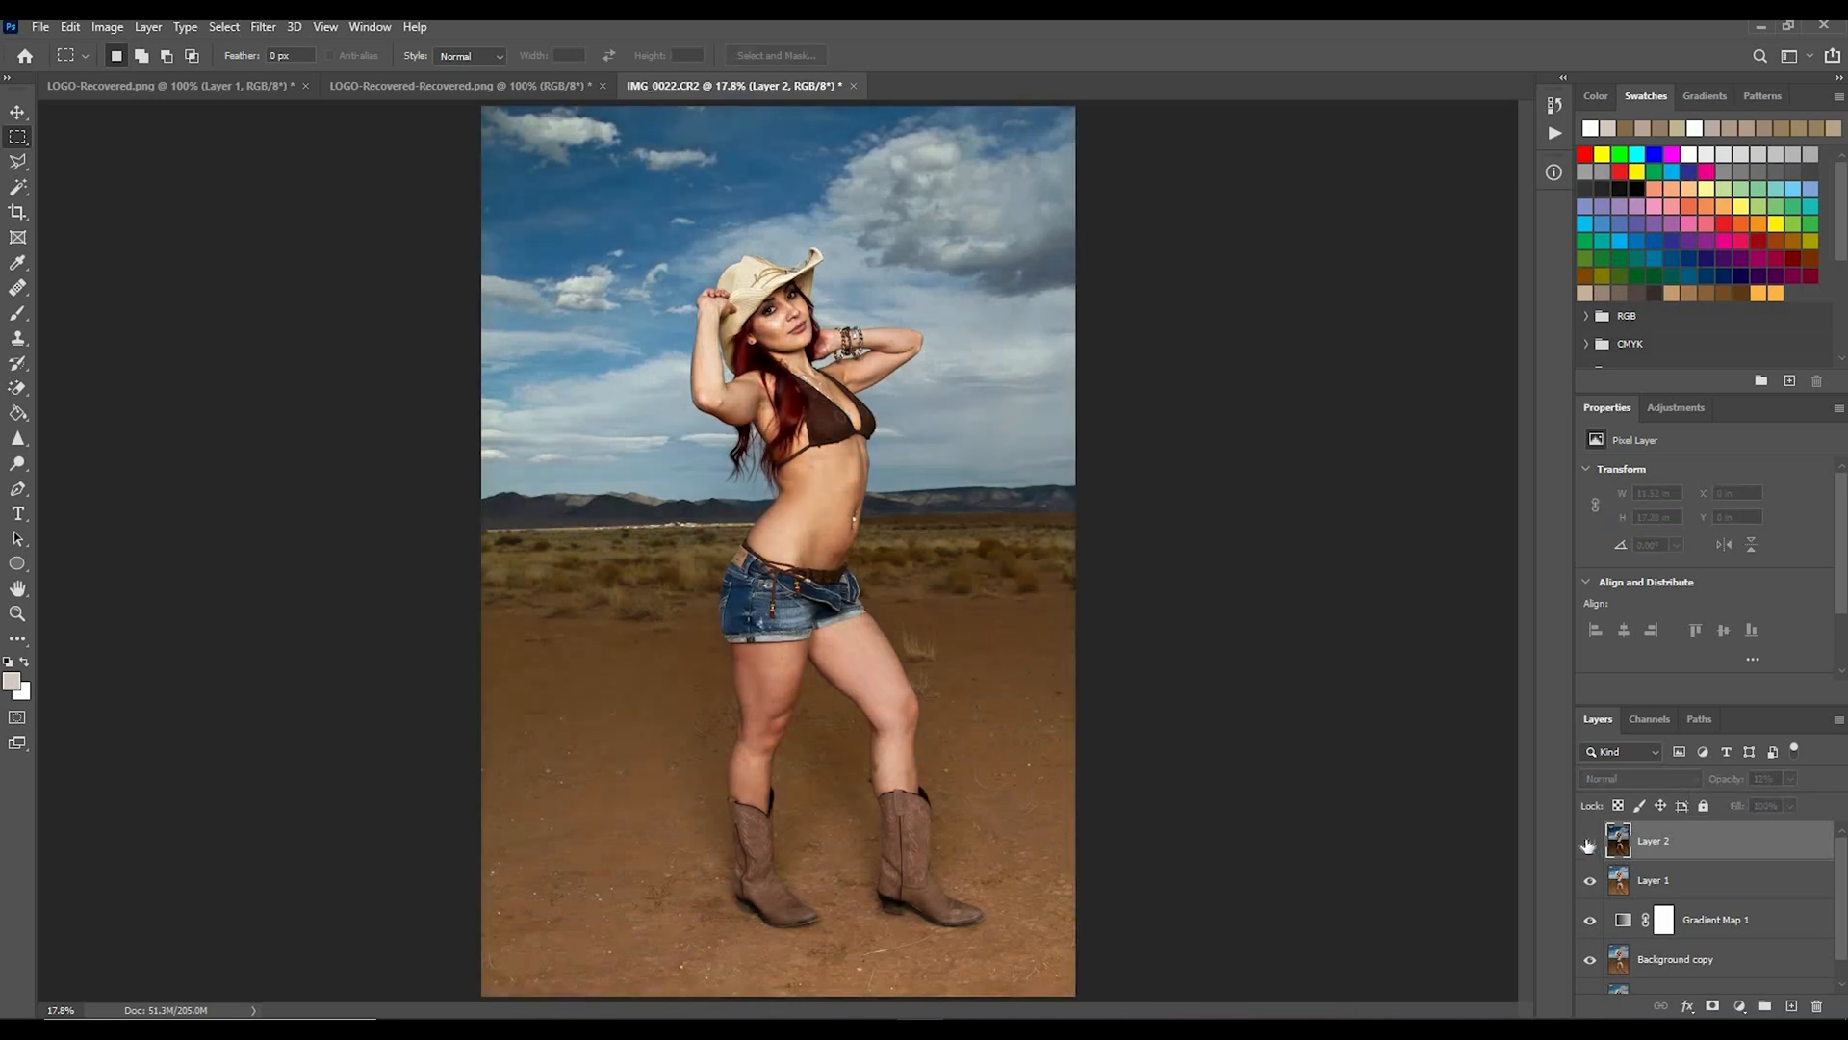
{"action": "left_click", "coordinate": [1588, 844]}
{"action": "left_click", "coordinate": [1587, 844]}
{"action": "left_click", "coordinate": [1588, 844]}
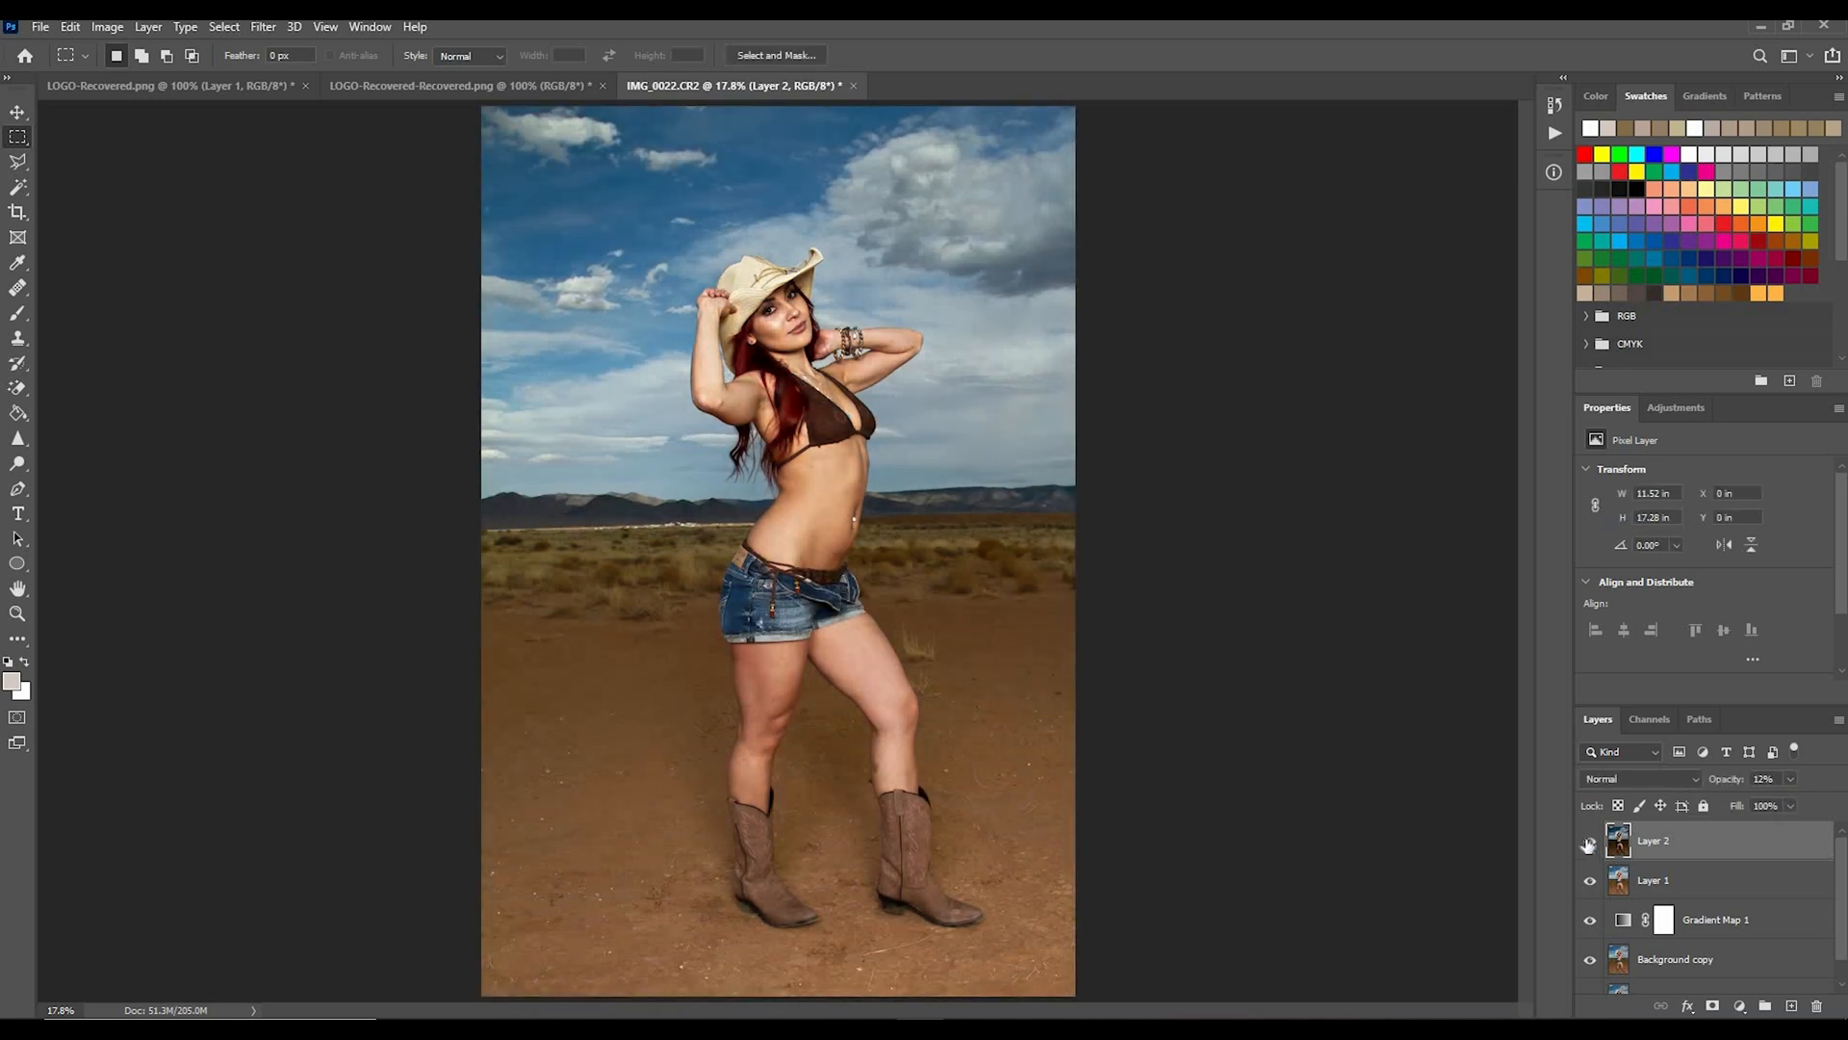
Step: Set the toned layer's blend mode to Overlay and its opacity to 15%
{"action": "left_click", "coordinate": [1632, 778]}
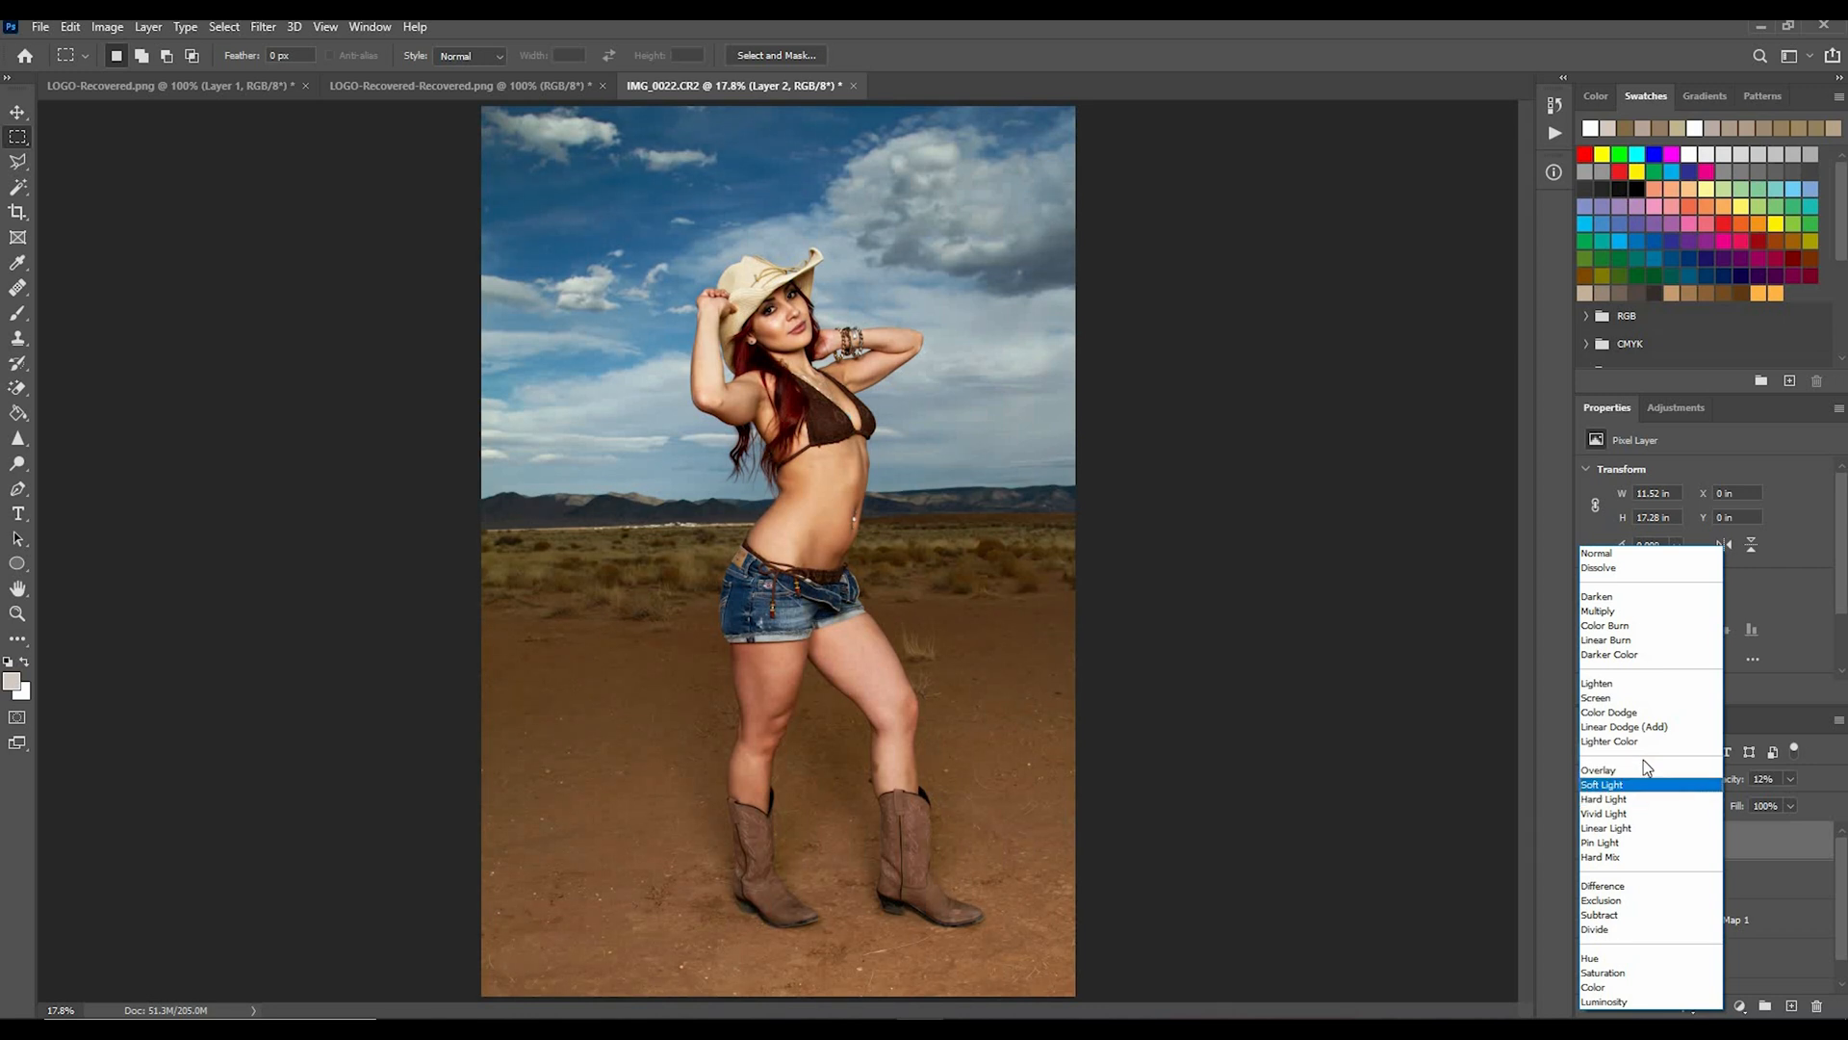
{"action": "left_click", "coordinate": [1656, 776]}
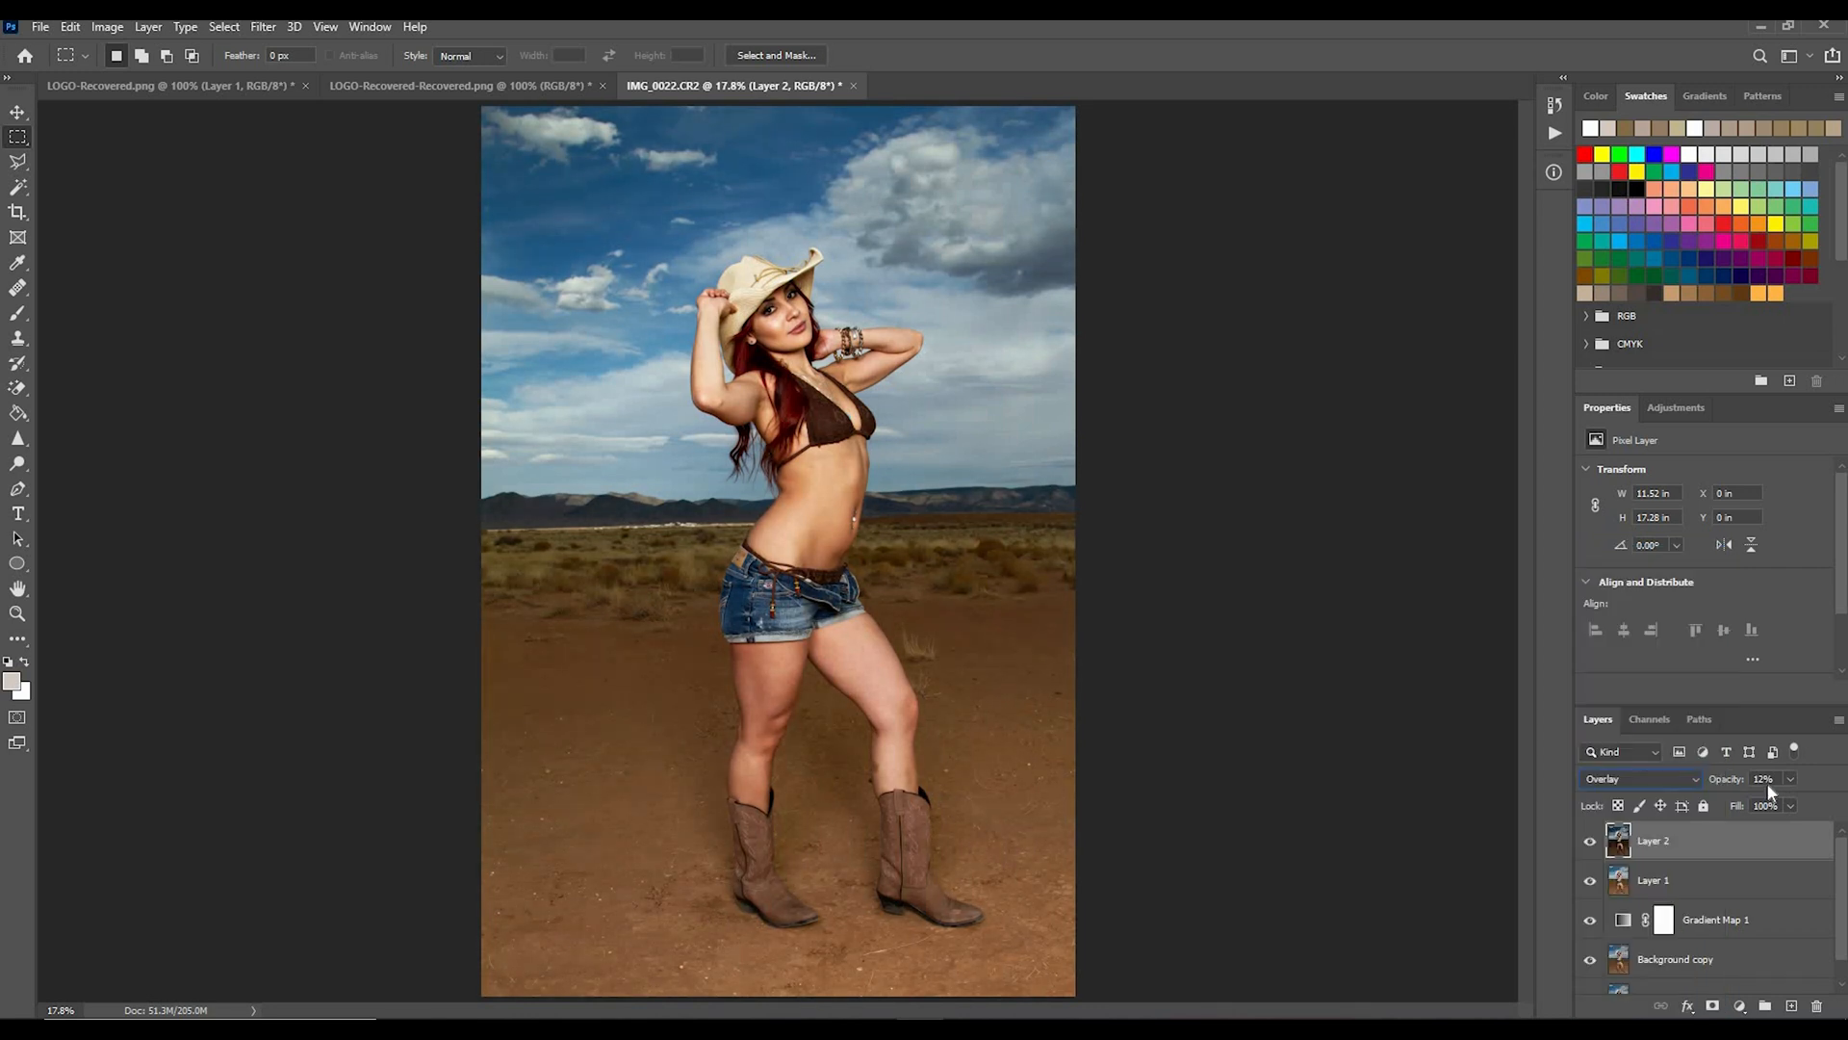
{"action": "left_click_drag", "start_coordinate": [1675, 778], "coordinate": [1678, 777]}
Step: Examine the Overlay layer's effect on the whole photo and up close by toggling its visibility
{"action": "left_click", "coordinate": [1589, 845]}
{"action": "left_click", "coordinate": [1589, 845]}
{"action": "key", "text": "ctrl+plus"}
{"action": "key", "text": "ctrl+plus"}
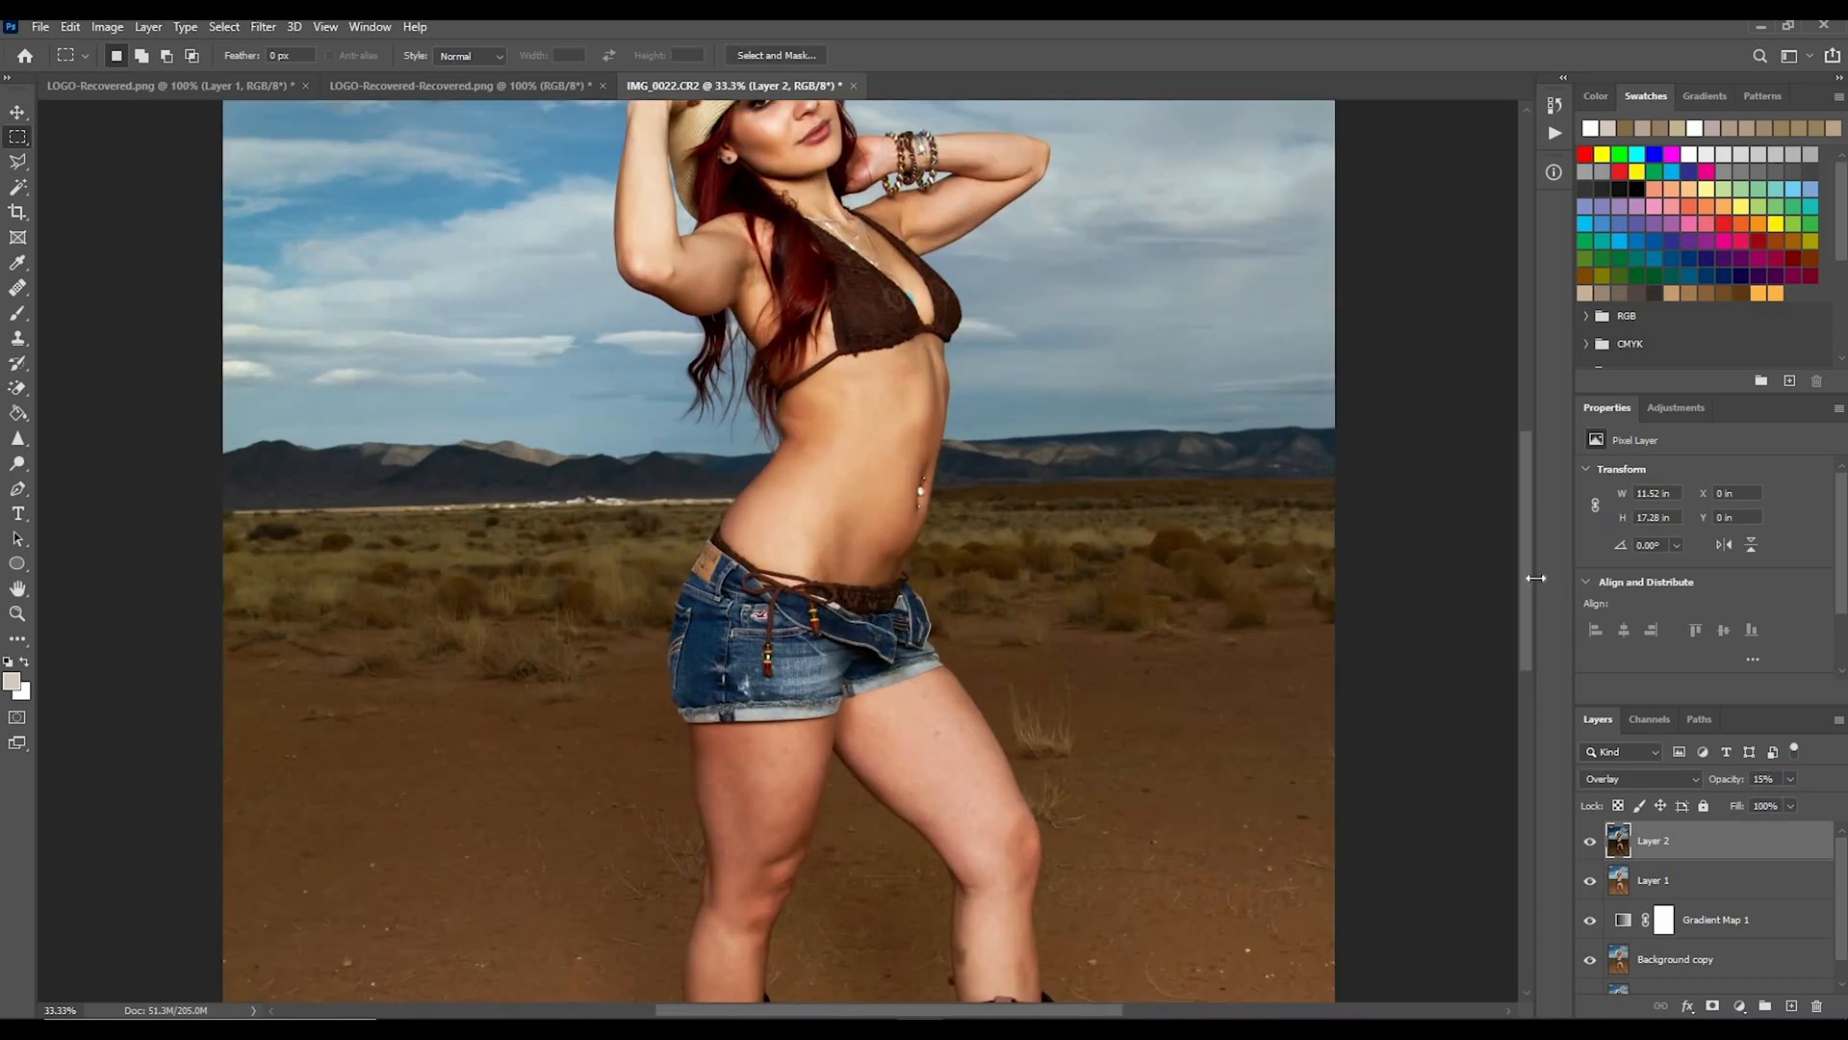
{"action": "scroll", "coordinate": [1521, 539], "scroll_direction": "up", "scroll_amount": 3}
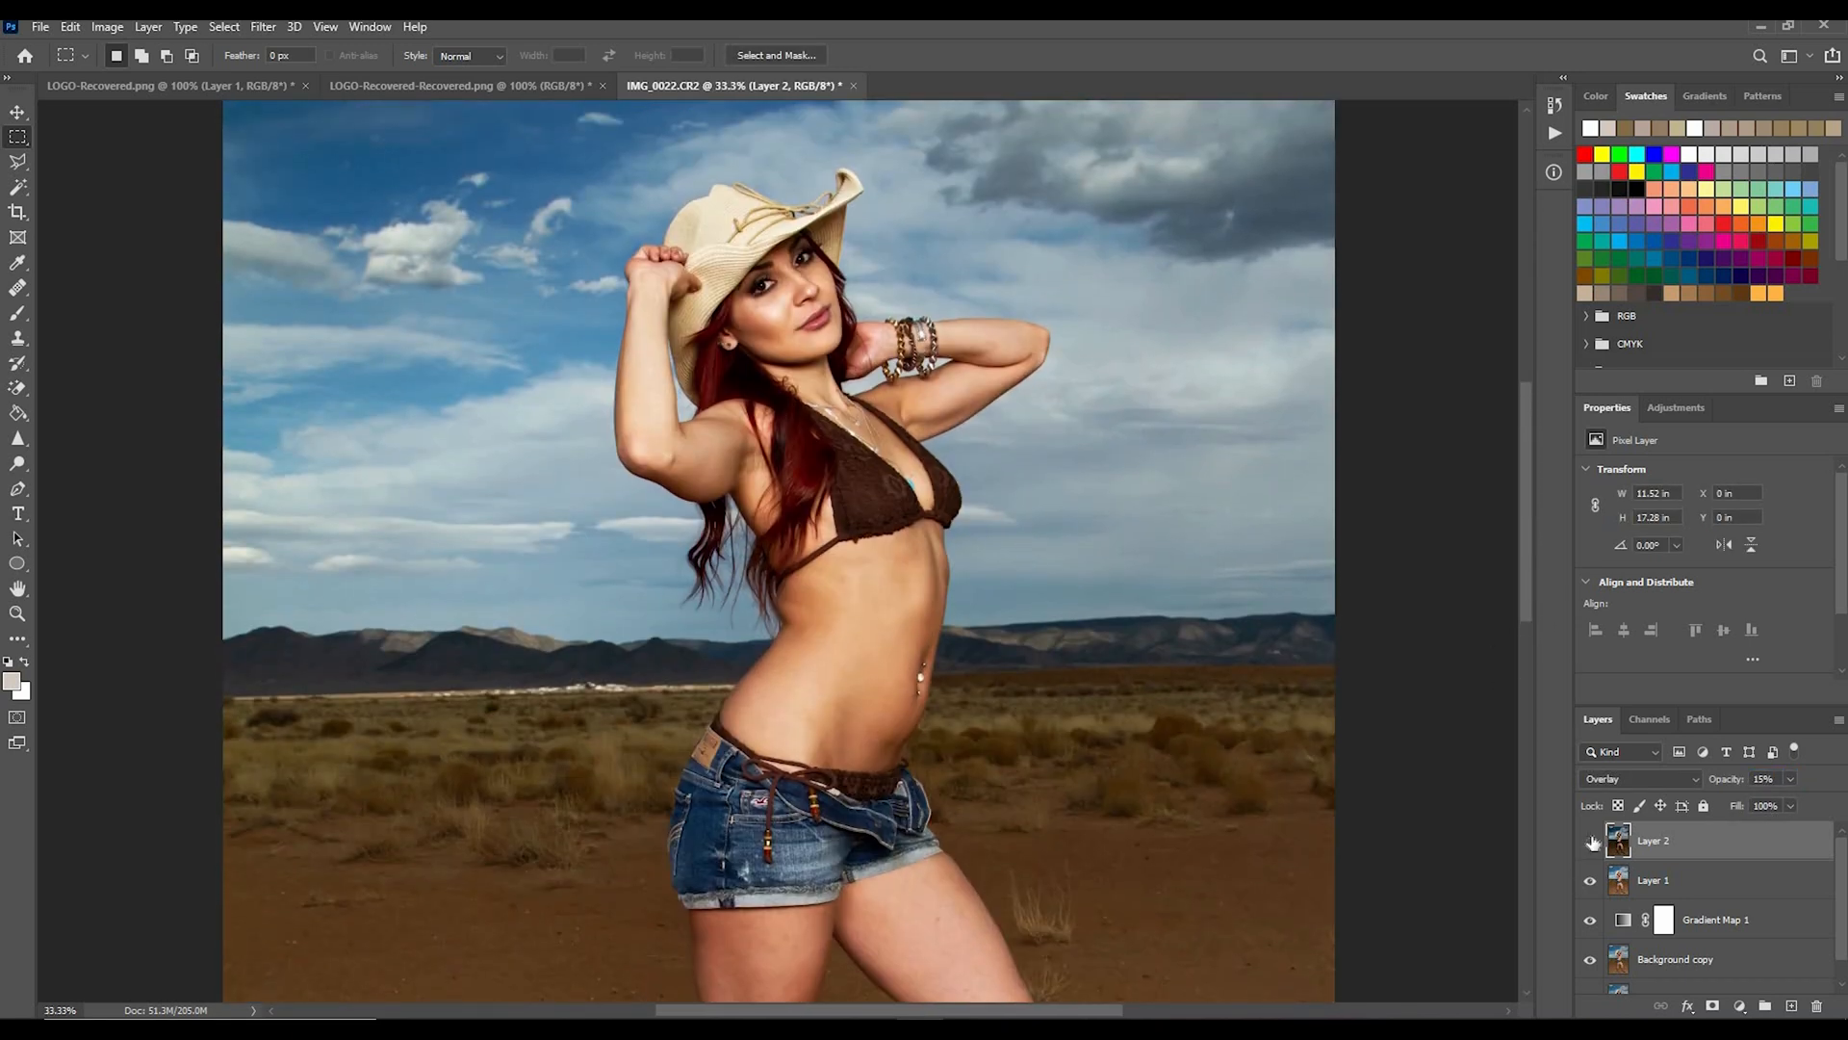
{"action": "left_click", "coordinate": [1591, 842]}
{"action": "left_click", "coordinate": [1591, 843]}
{"action": "left_click", "coordinate": [1592, 843]}
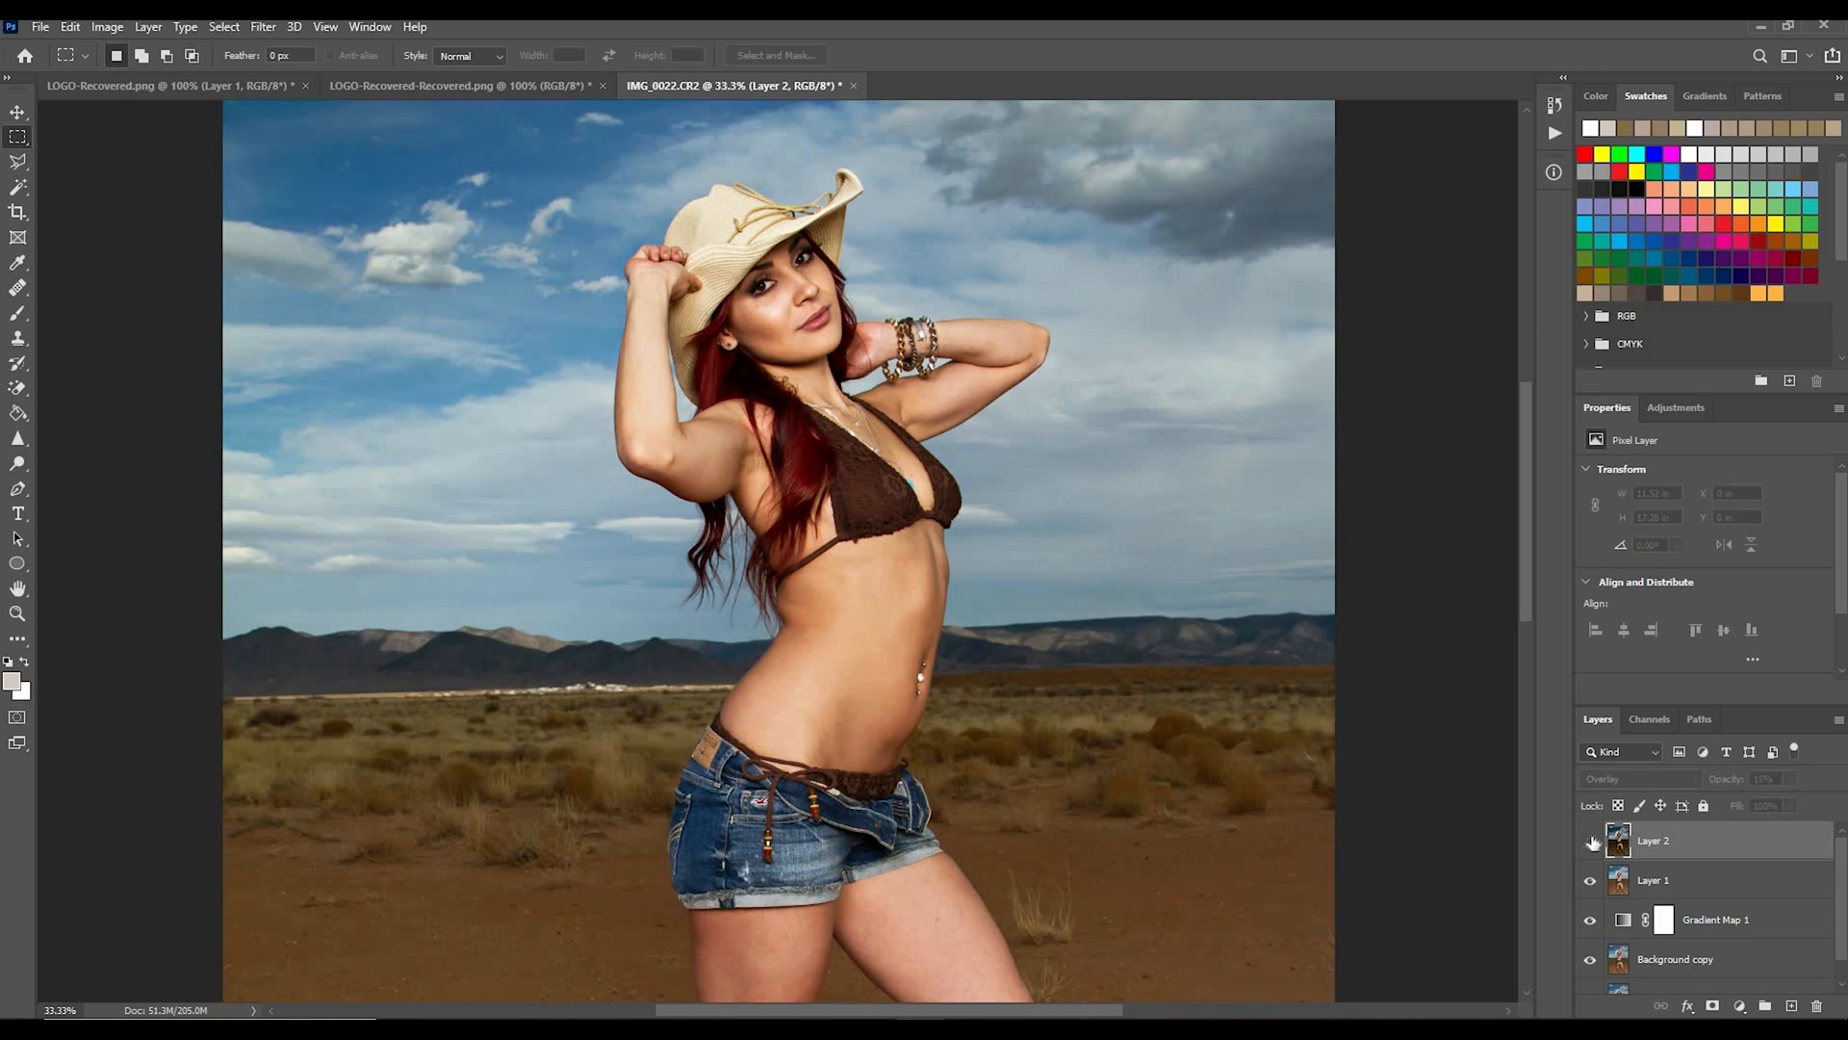
{"action": "left_click", "coordinate": [1591, 842]}
{"action": "left_click", "coordinate": [1591, 842]}
{"action": "left_click", "coordinate": [1591, 842]}
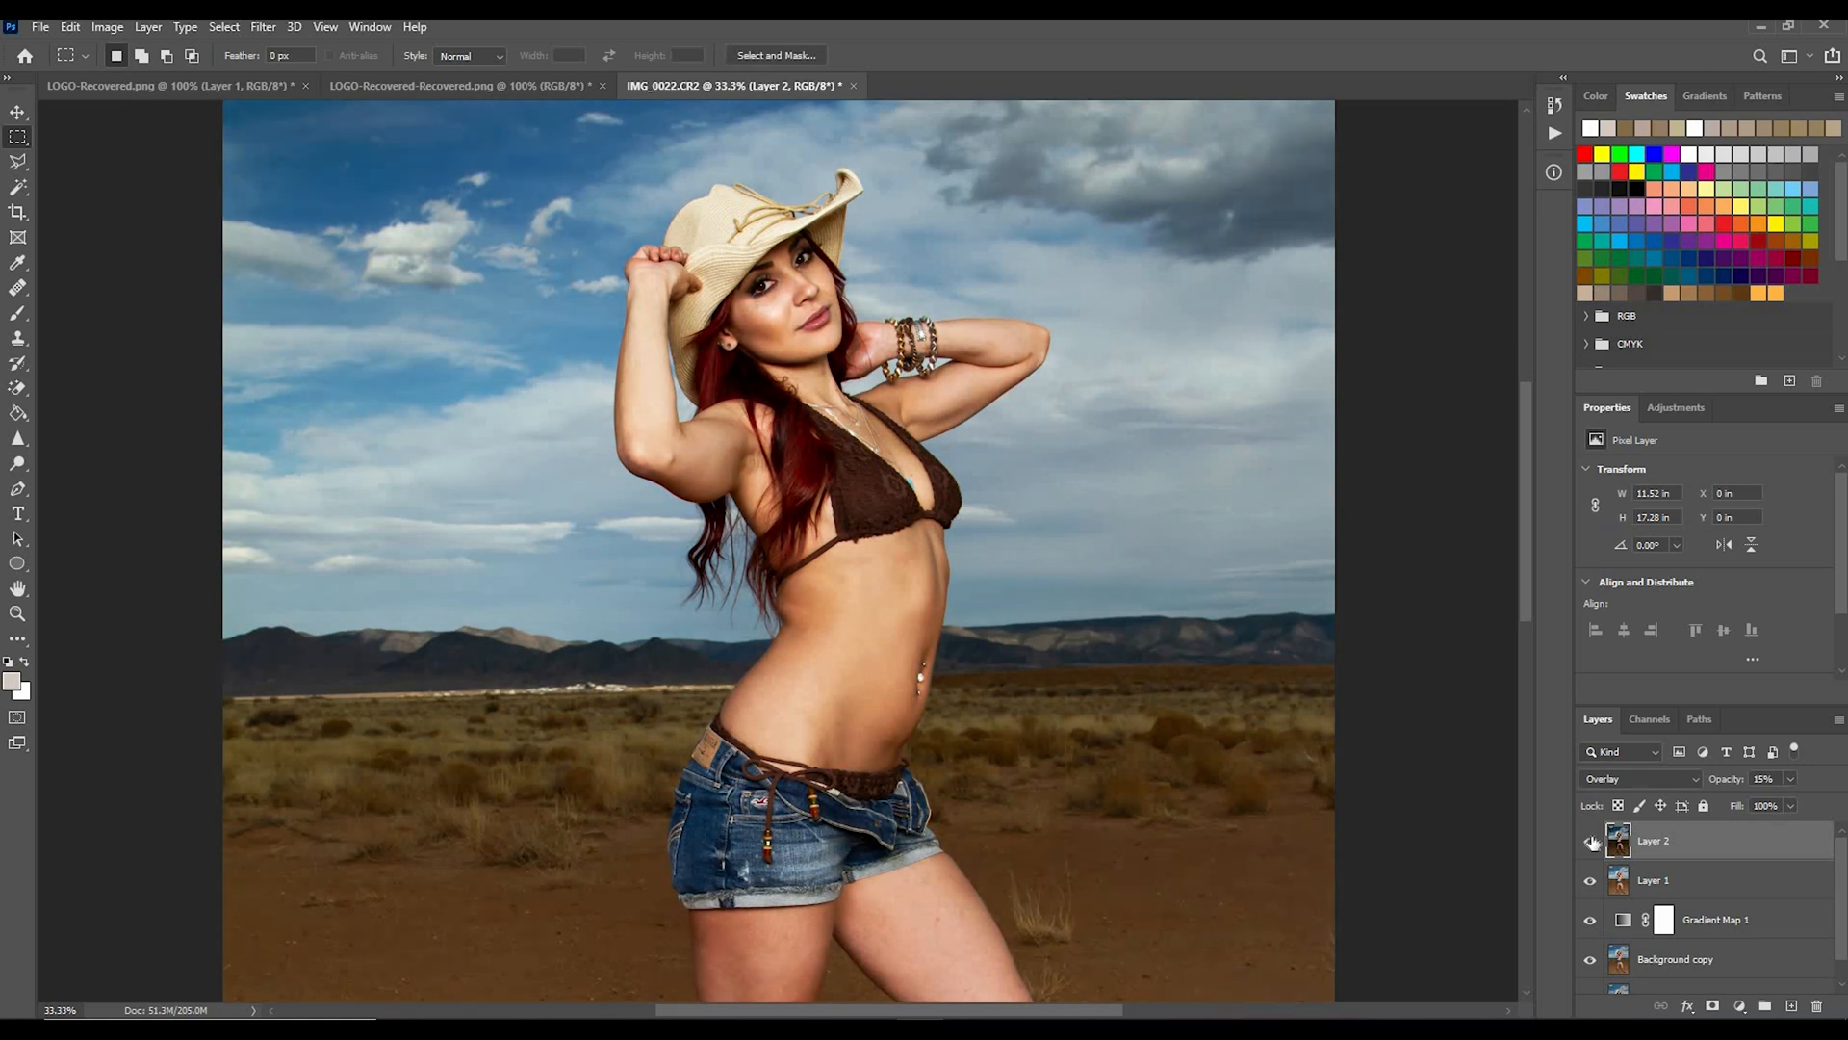
{"action": "key", "text": "ctrl+0"}
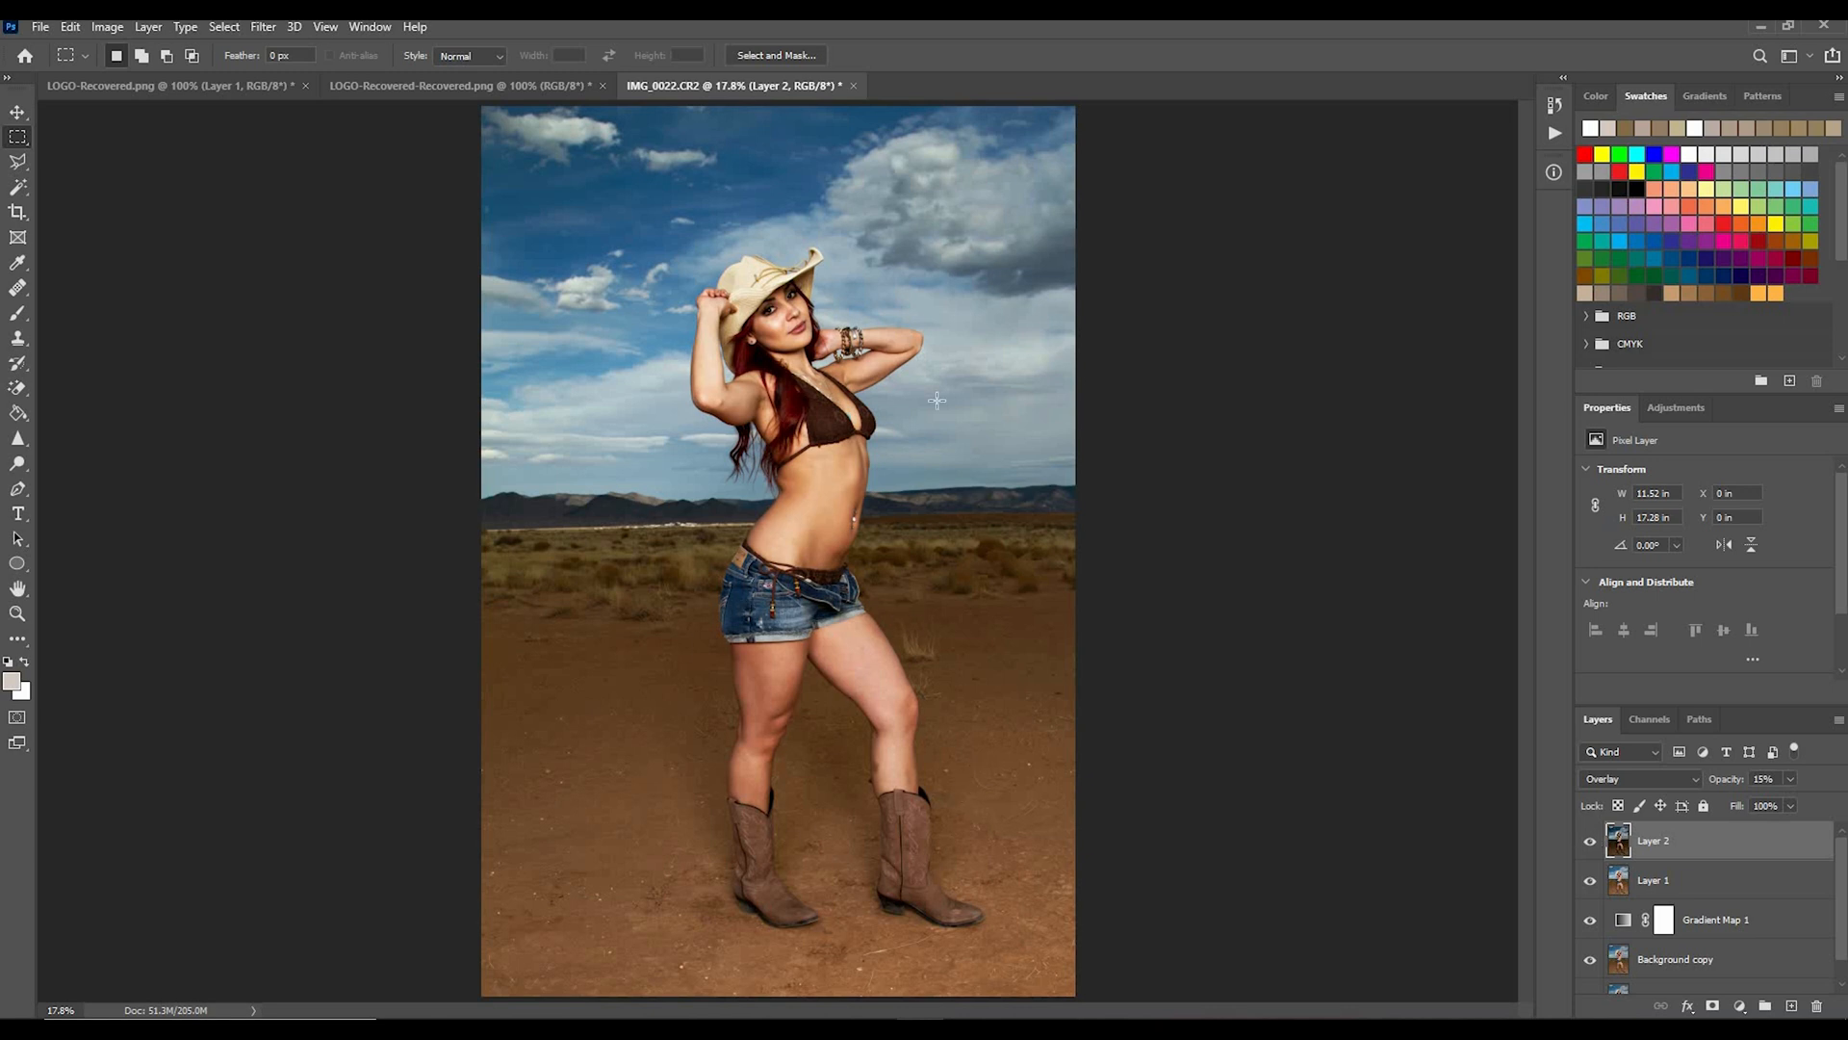
Step: Apply Color Balance to the new stamped layer, shifting midtones to red +6 and toward yellow, and adjusting the shadows and highlights
{"action": "left_click", "coordinate": [106, 26]}
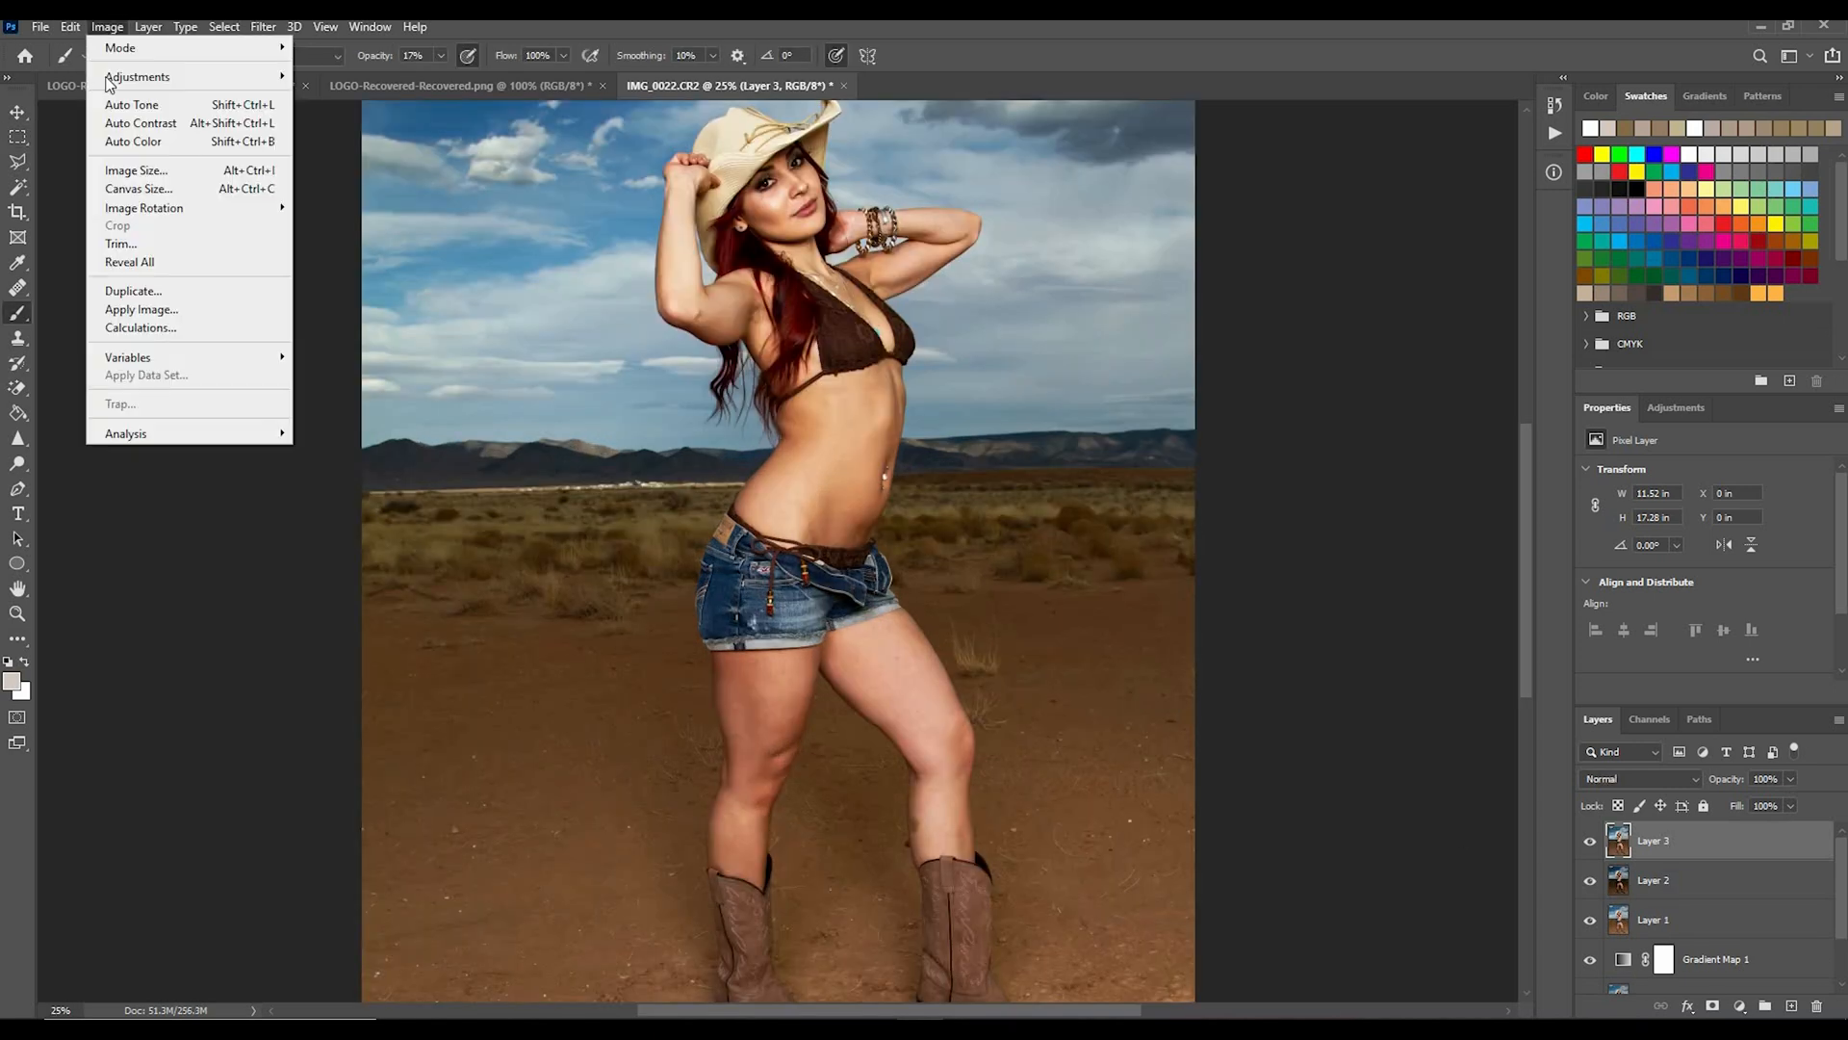
{"action": "mouse_move", "coordinate": [145, 74]}
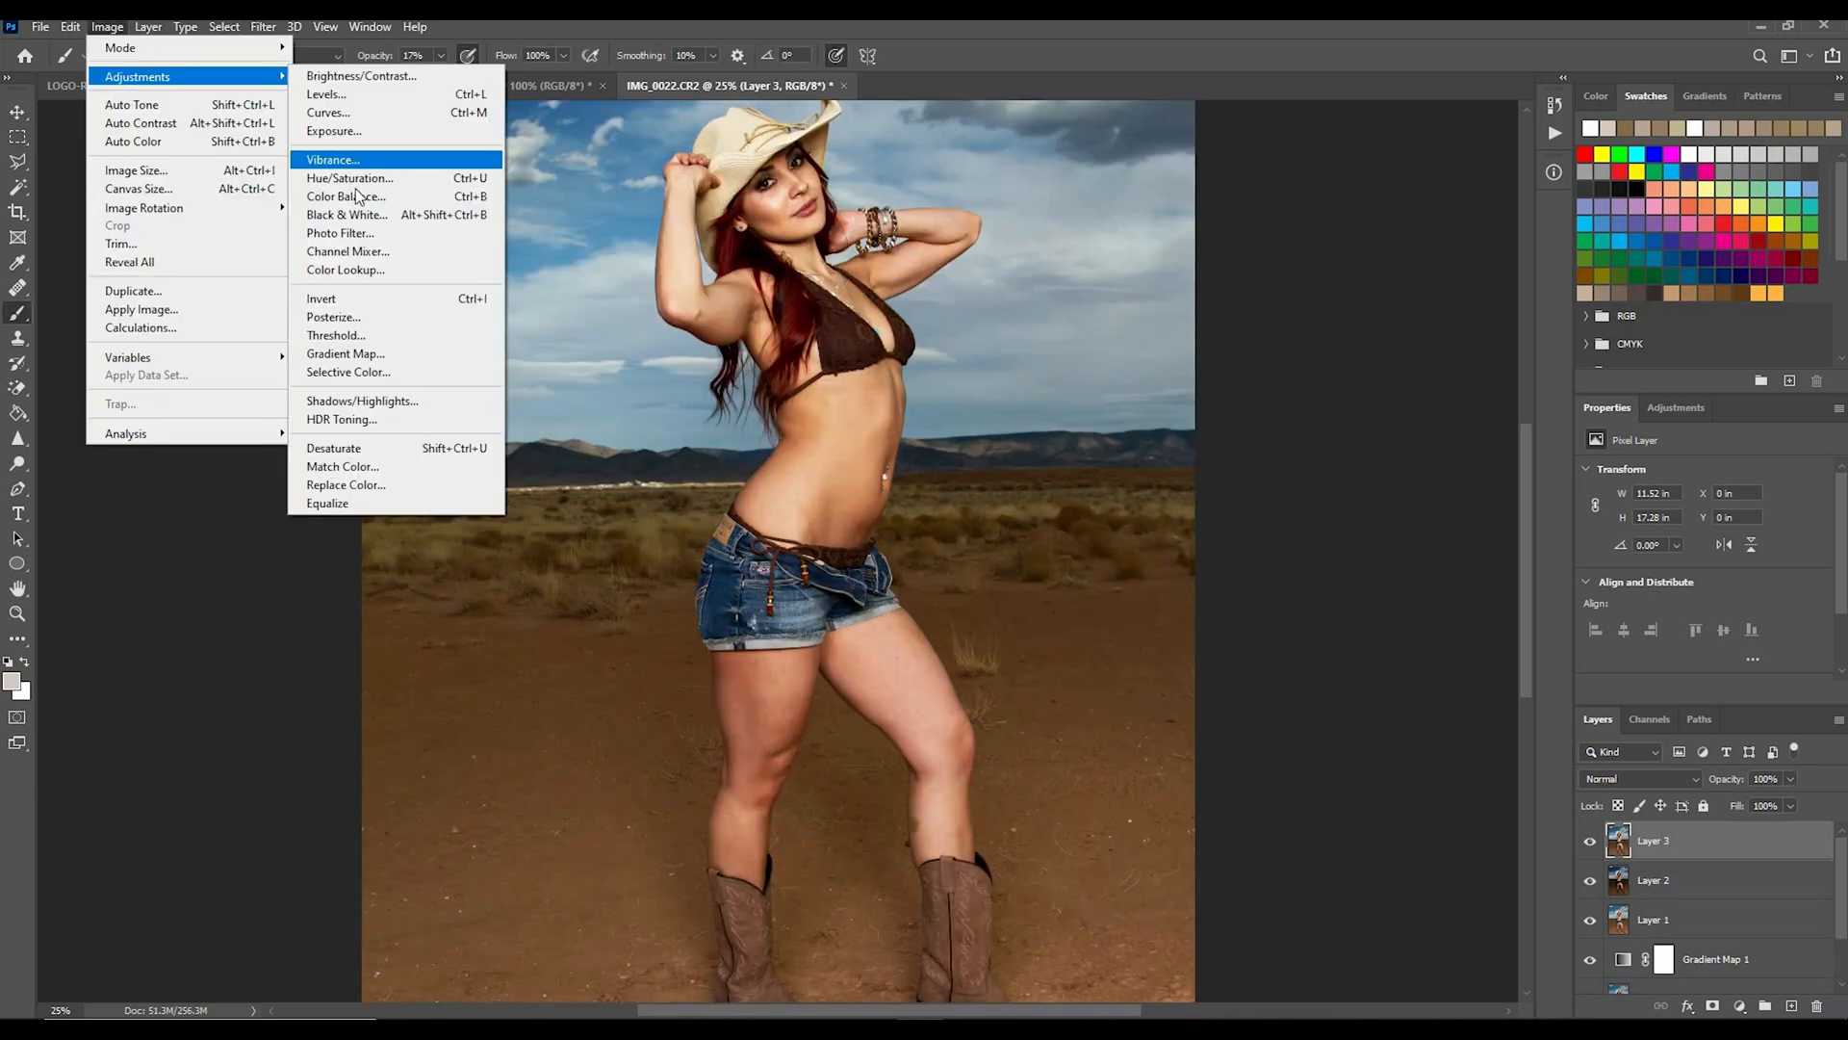
{"action": "left_click", "coordinate": [385, 196]}
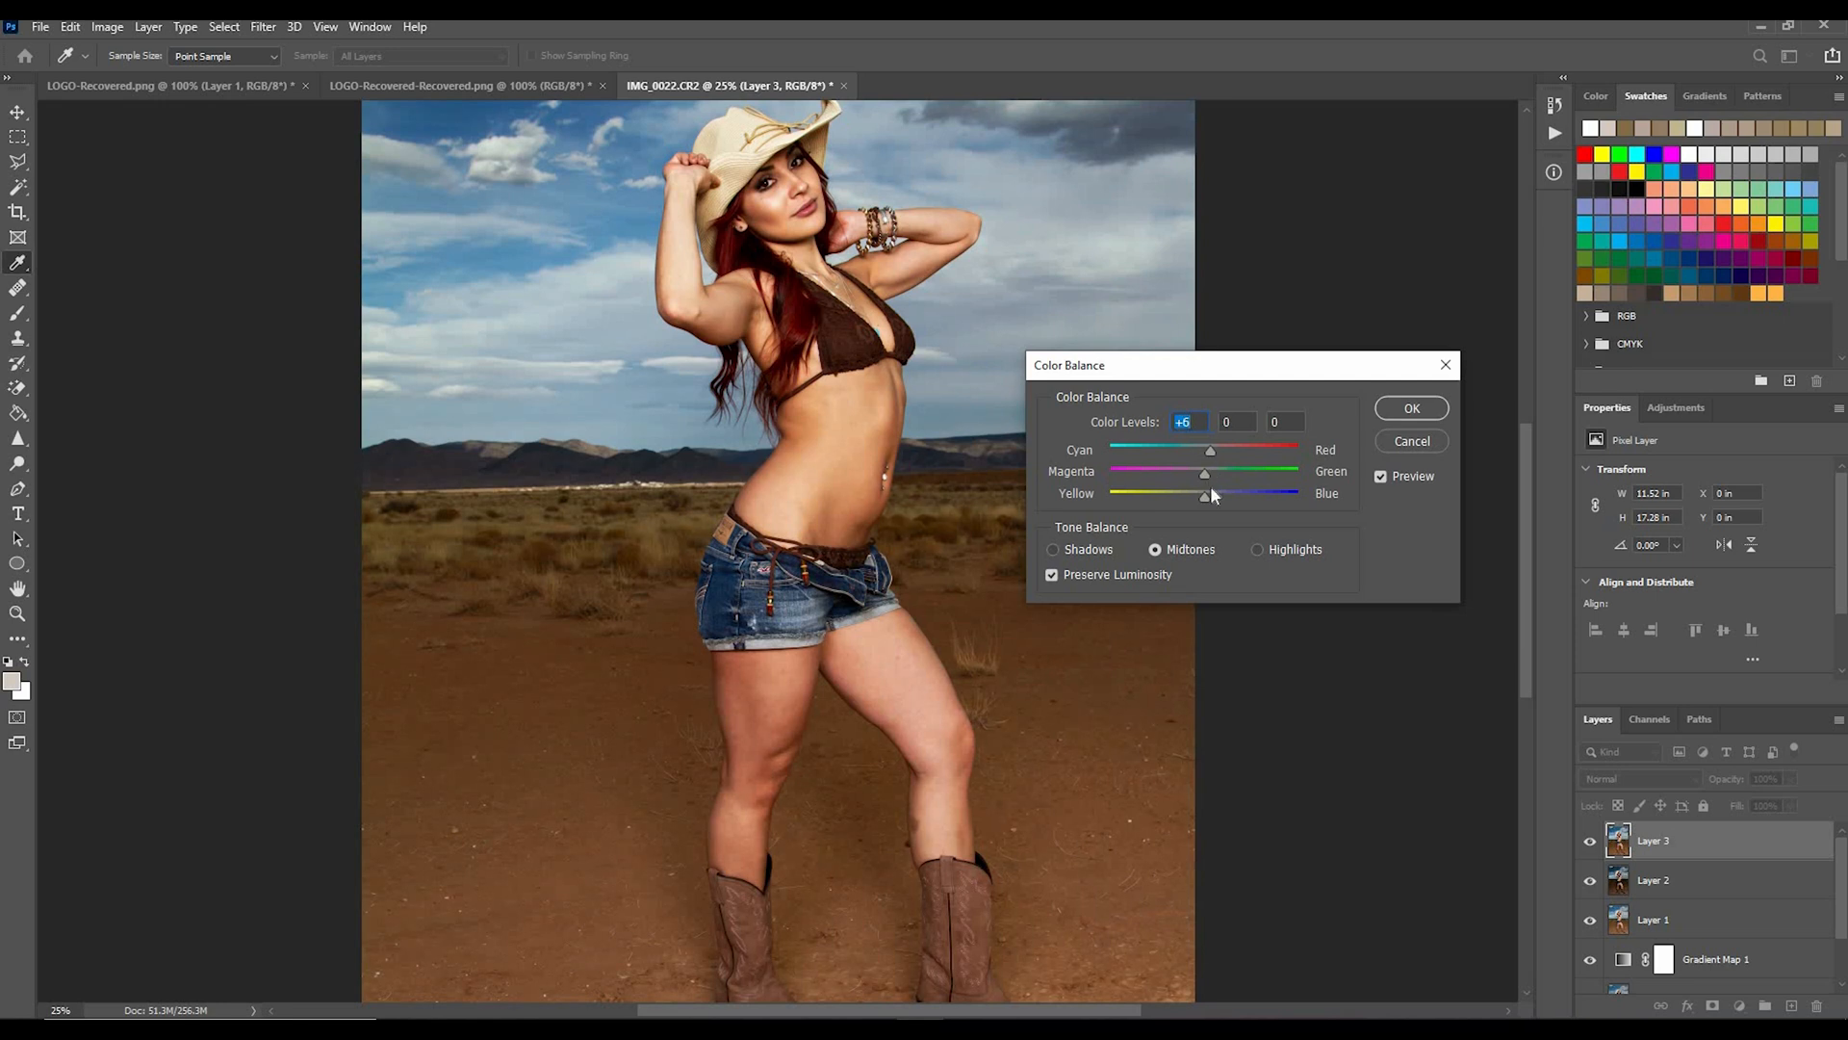
{"action": "left_click_drag", "start_coordinate": [1210, 489], "coordinate": [1187, 498]}
{"action": "left_click", "coordinate": [1092, 551]}
{"action": "left_click", "coordinate": [1286, 550]}
{"action": "left_click", "coordinate": [1412, 408]}
Step: Add a Hide All layer mask to the color-balanced layer and set the Brush opacity to 20%
{"action": "key", "text": "alt+l"}
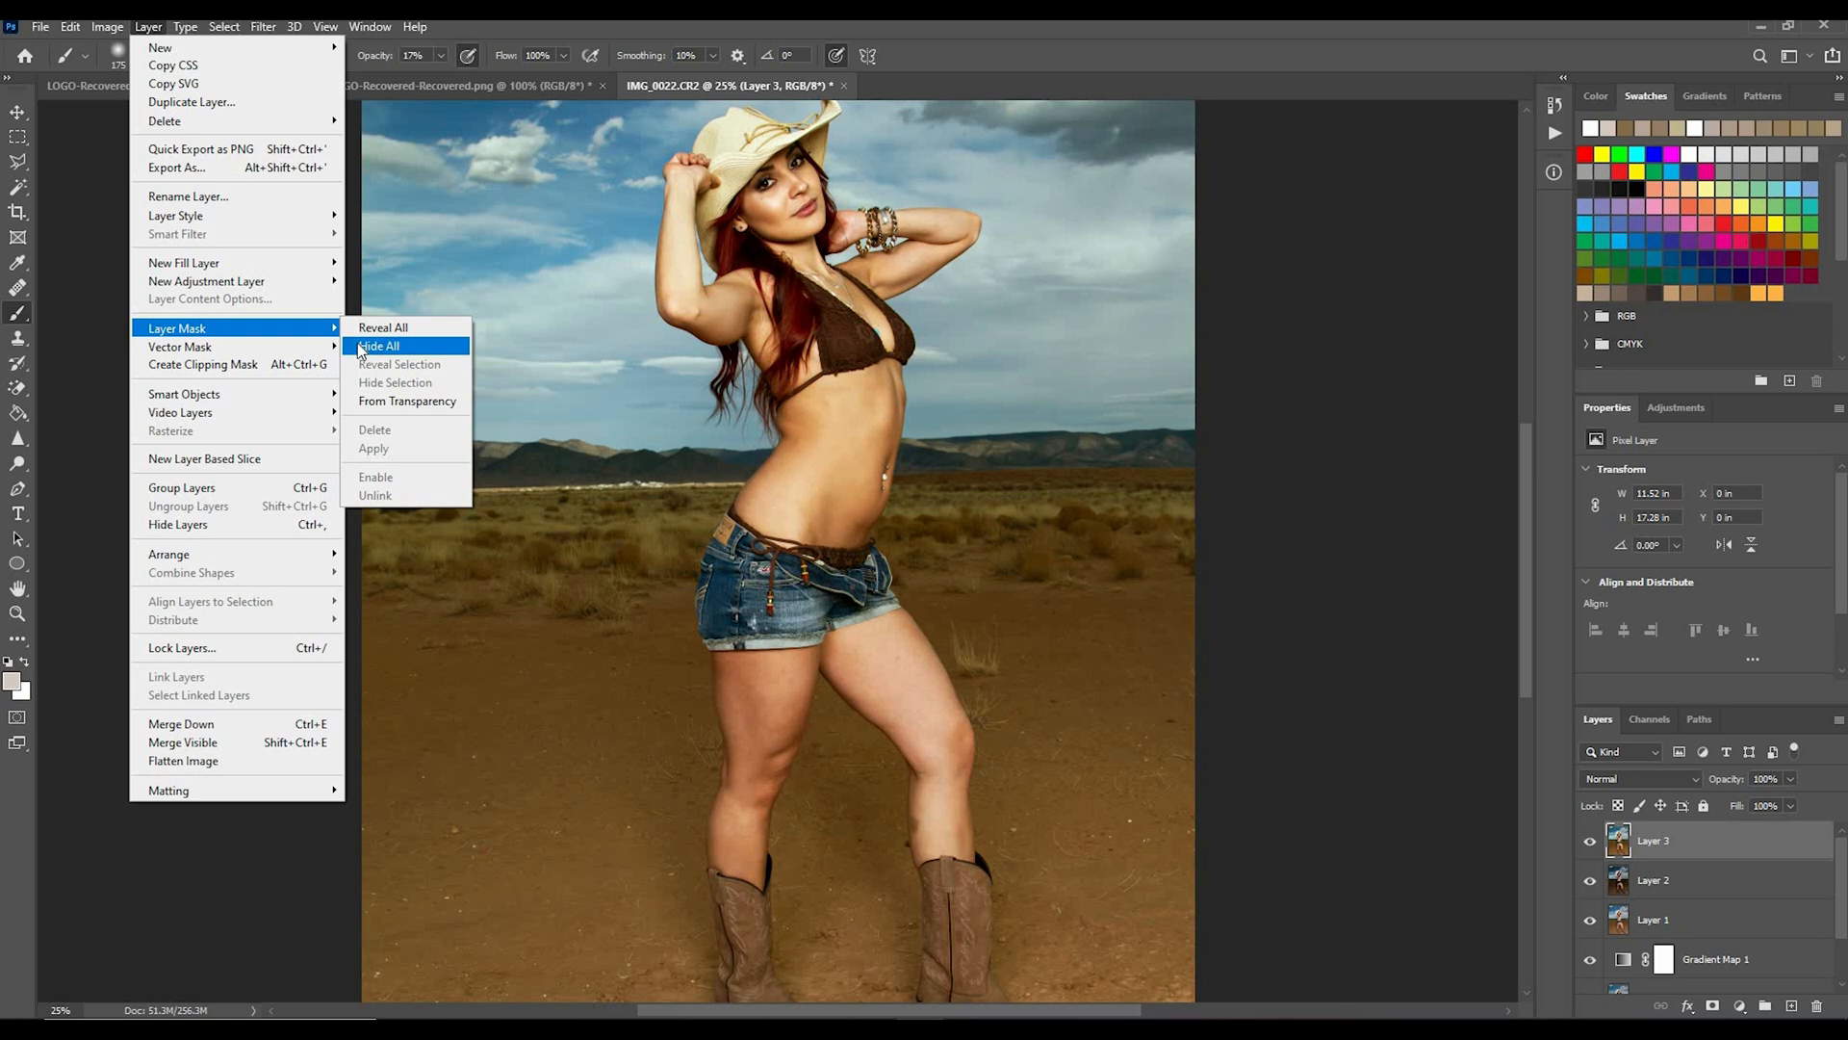
{"action": "left_click", "coordinate": [369, 348]}
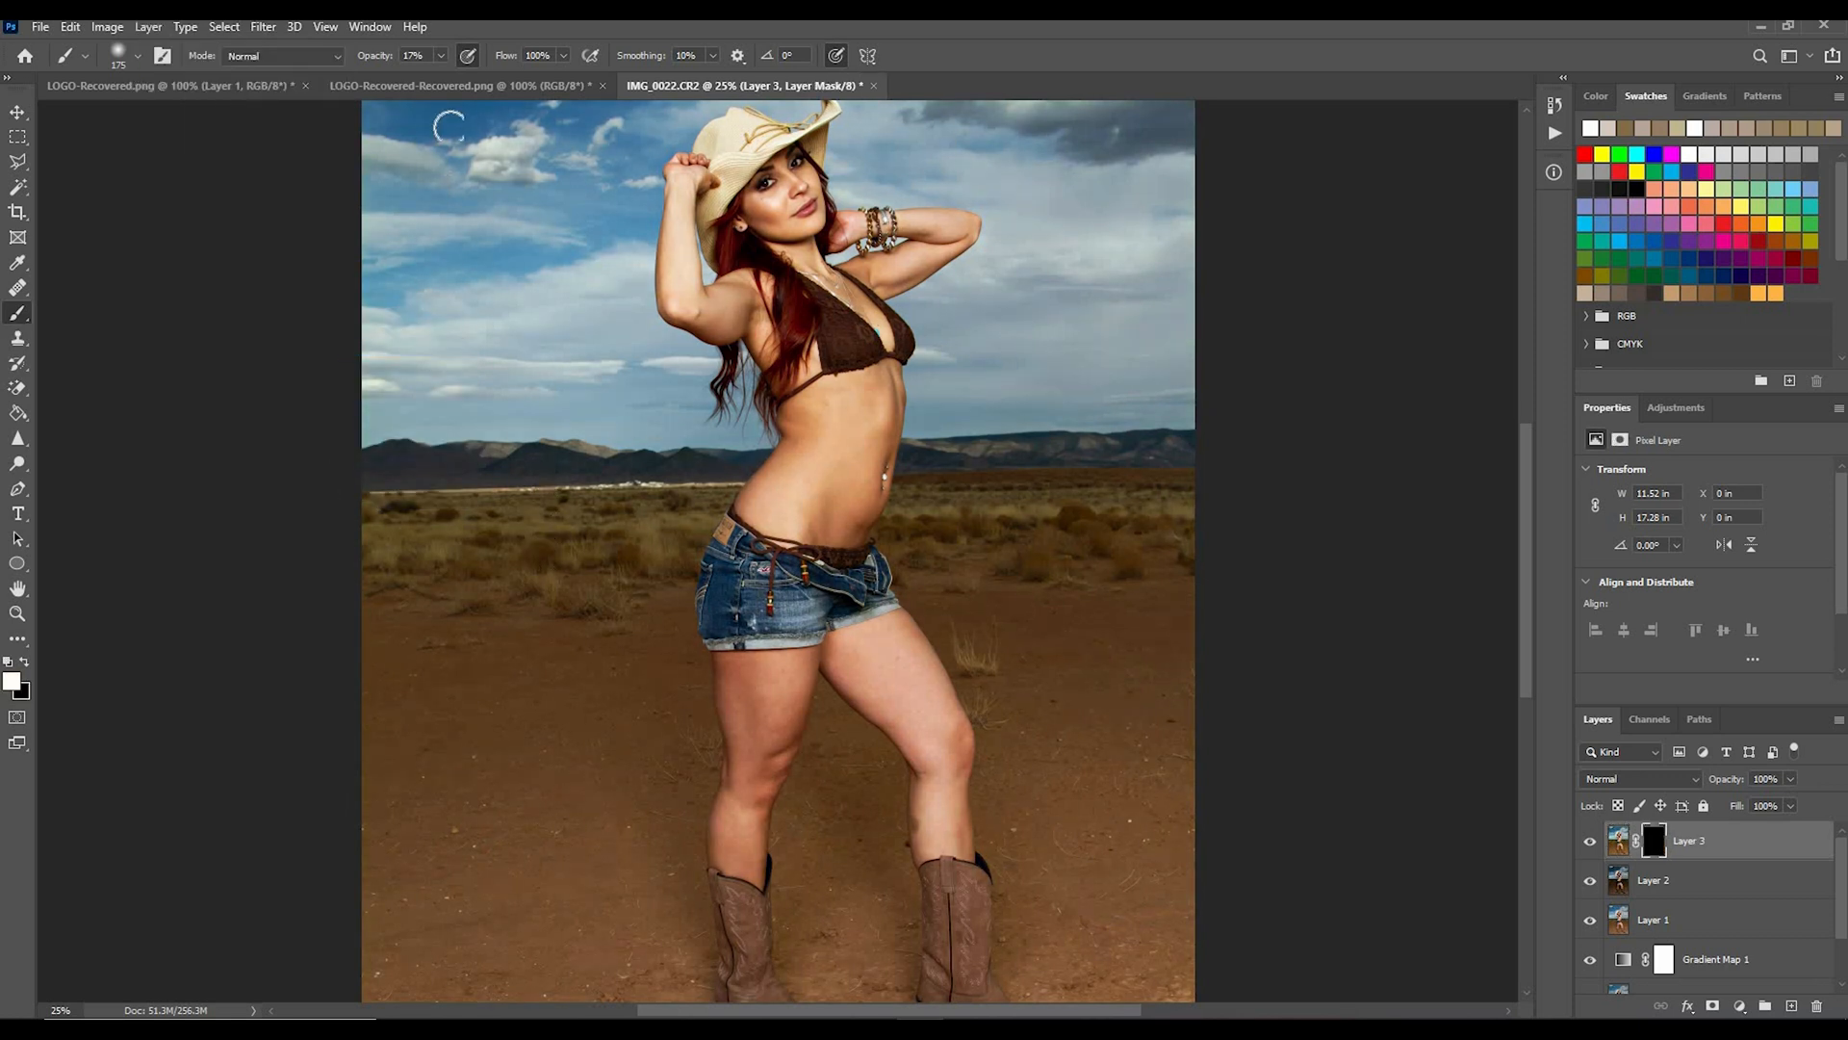
{"action": "left_click", "coordinate": [440, 56]}
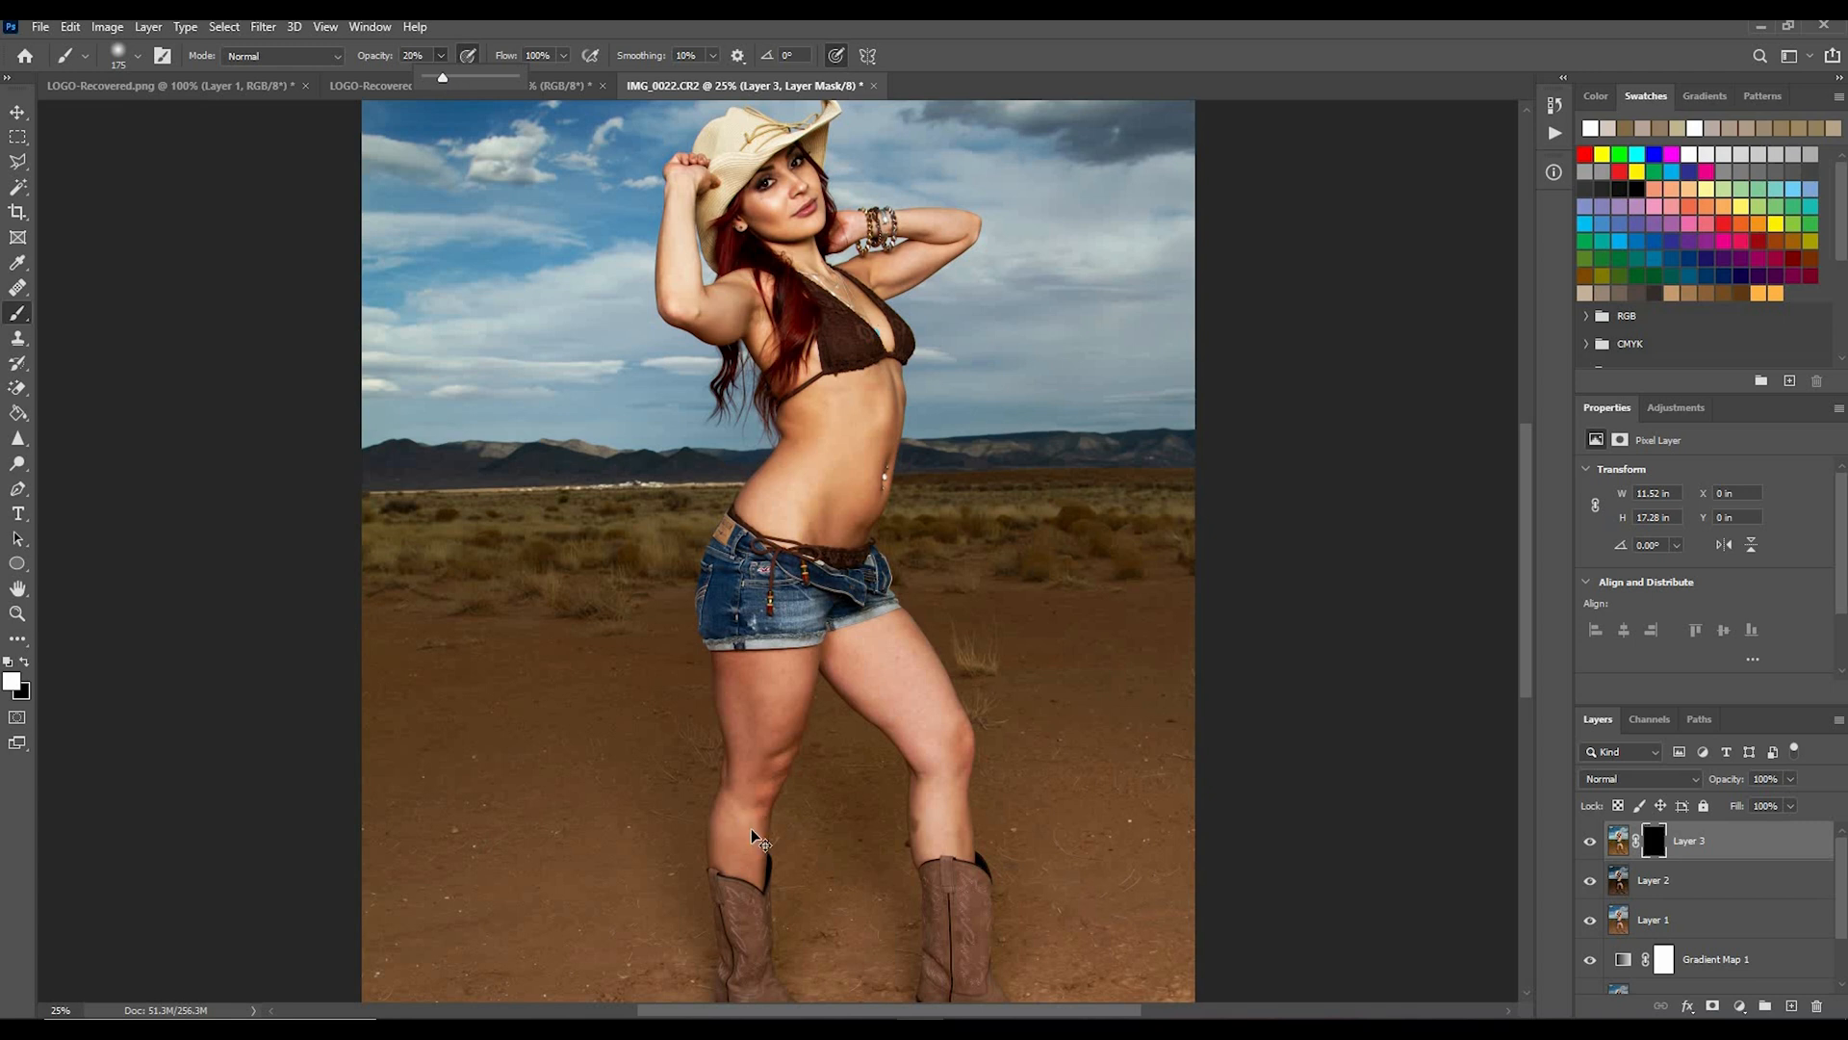
Step: Paint white at 40% brush opacity on the color-balanced layer's mask over both legs, comparing the result with the layer hidden
{"action": "key", "text": "ctrl+plus"}
{"action": "key", "text": "ctrl+plus"}
{"action": "scroll", "coordinate": [733, 812], "scroll_direction": "down", "scroll_amount": 5}
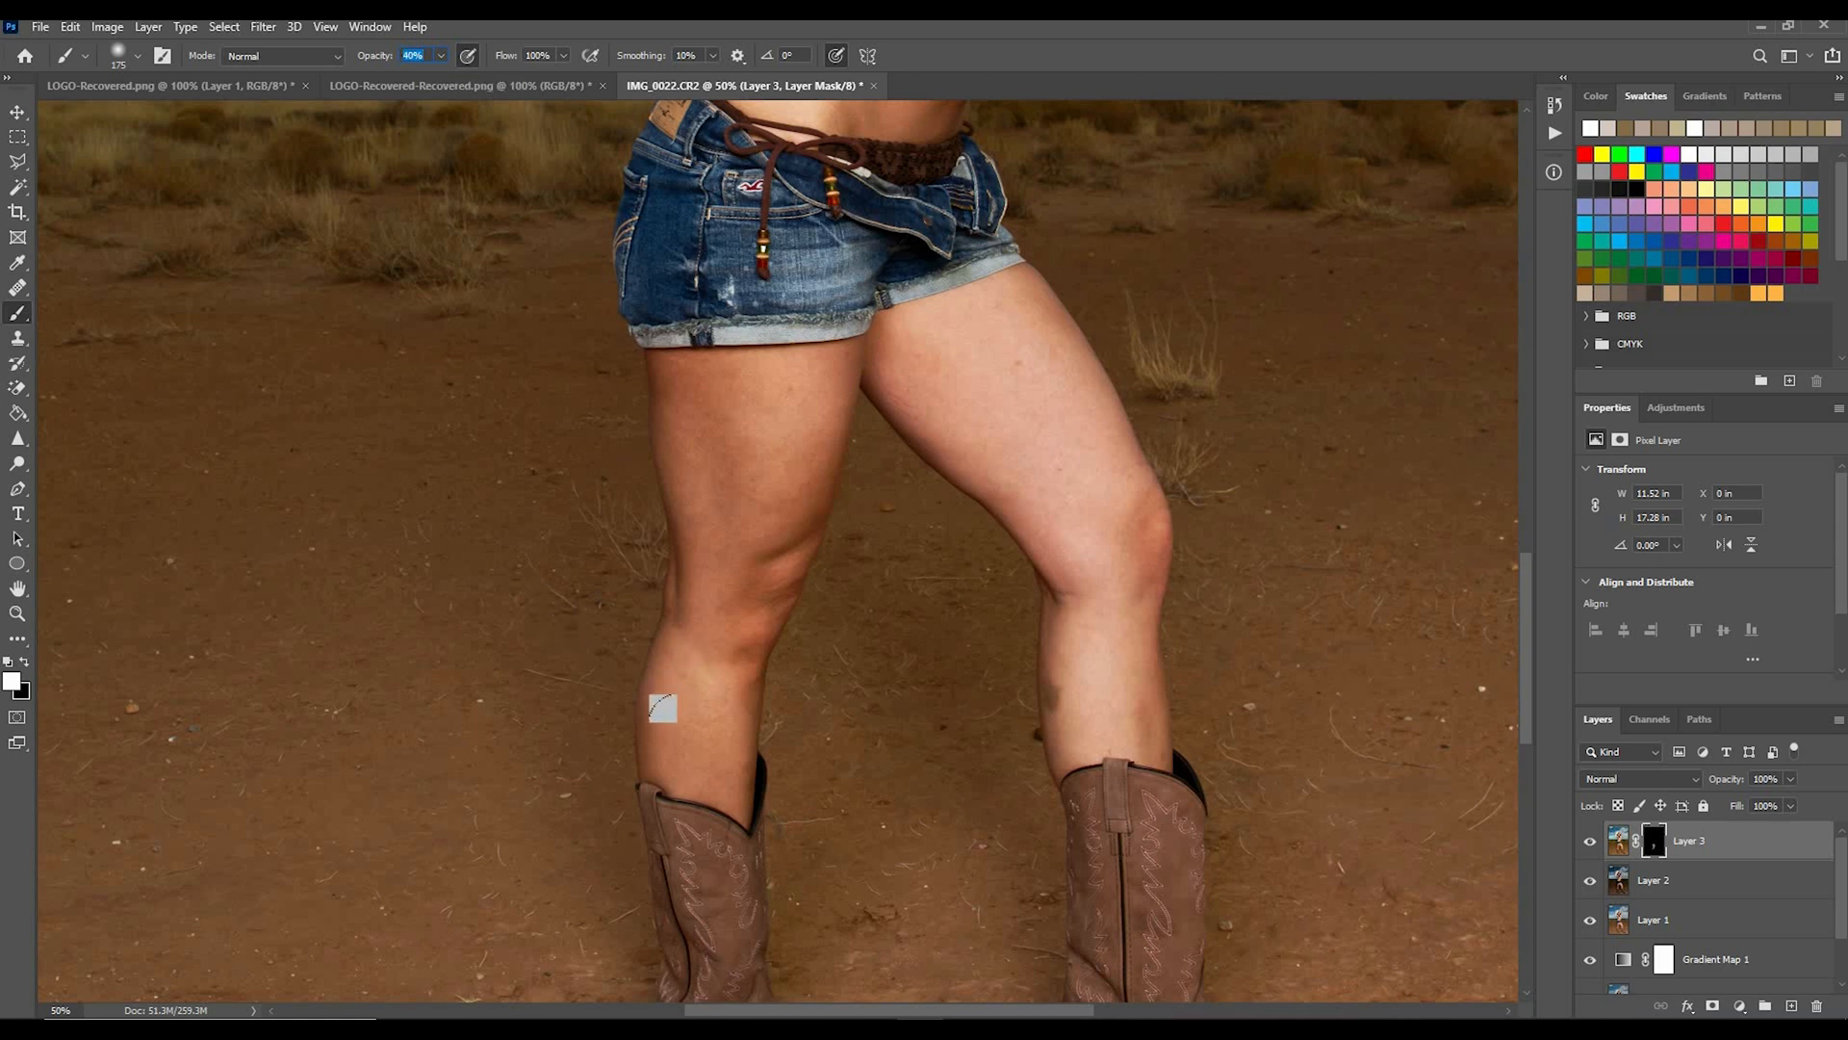
{"action": "left_click_drag", "start_coordinate": [703, 724], "coordinate": [686, 456]}
{"action": "left_click_drag", "start_coordinate": [1528, 648], "coordinate": [1533, 583]}
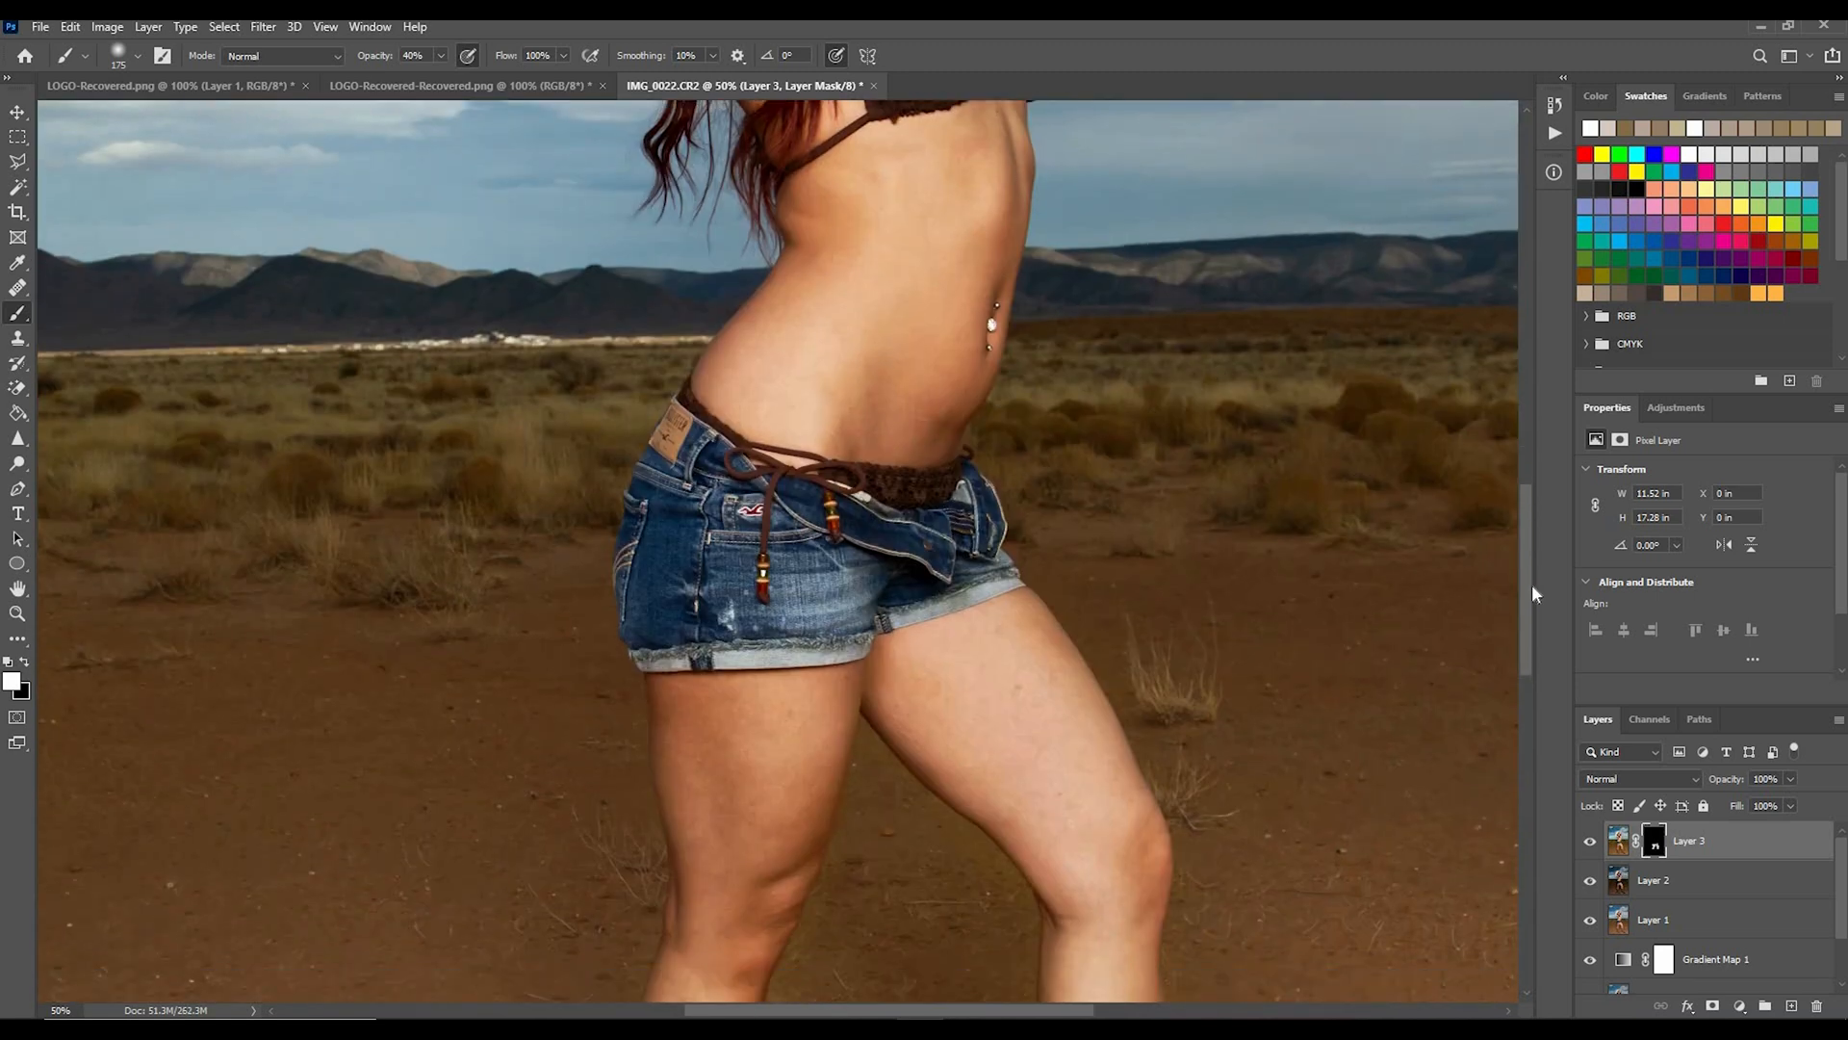
{"action": "key", "text": "ctrl+minus"}
{"action": "key", "text": "ctrl+minus"}
{"action": "left_click", "coordinate": [1590, 843]}
{"action": "left_click", "coordinate": [1589, 843]}
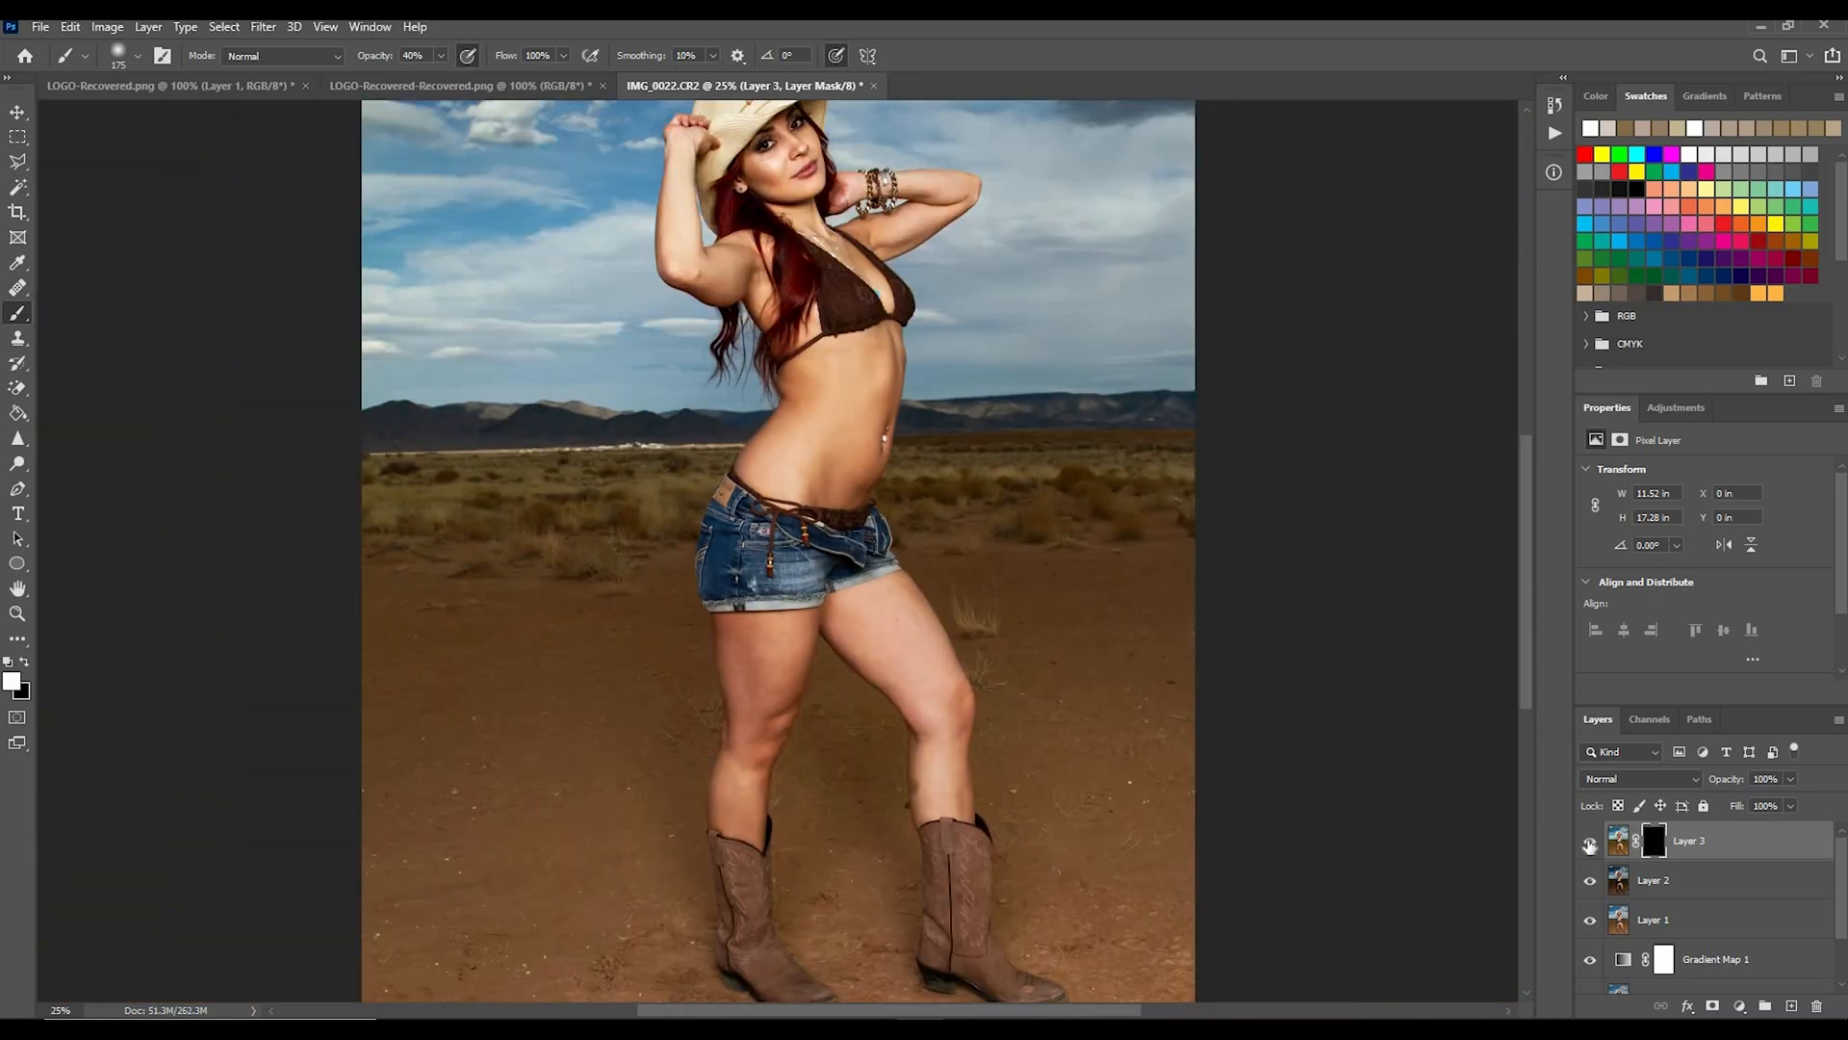
Step: Paint black with a 100 px brush on the layer mask to remove the color spill around the edges of the legs
{"action": "key", "text": "ctrl+plus"}
{"action": "key", "text": "ctrl+plus"}
{"action": "key", "text": "ctrl+plus"}
{"action": "left_click_drag", "start_coordinate": [1527, 583], "coordinate": [1527, 688]}
{"action": "left_click", "coordinate": [118, 54]}
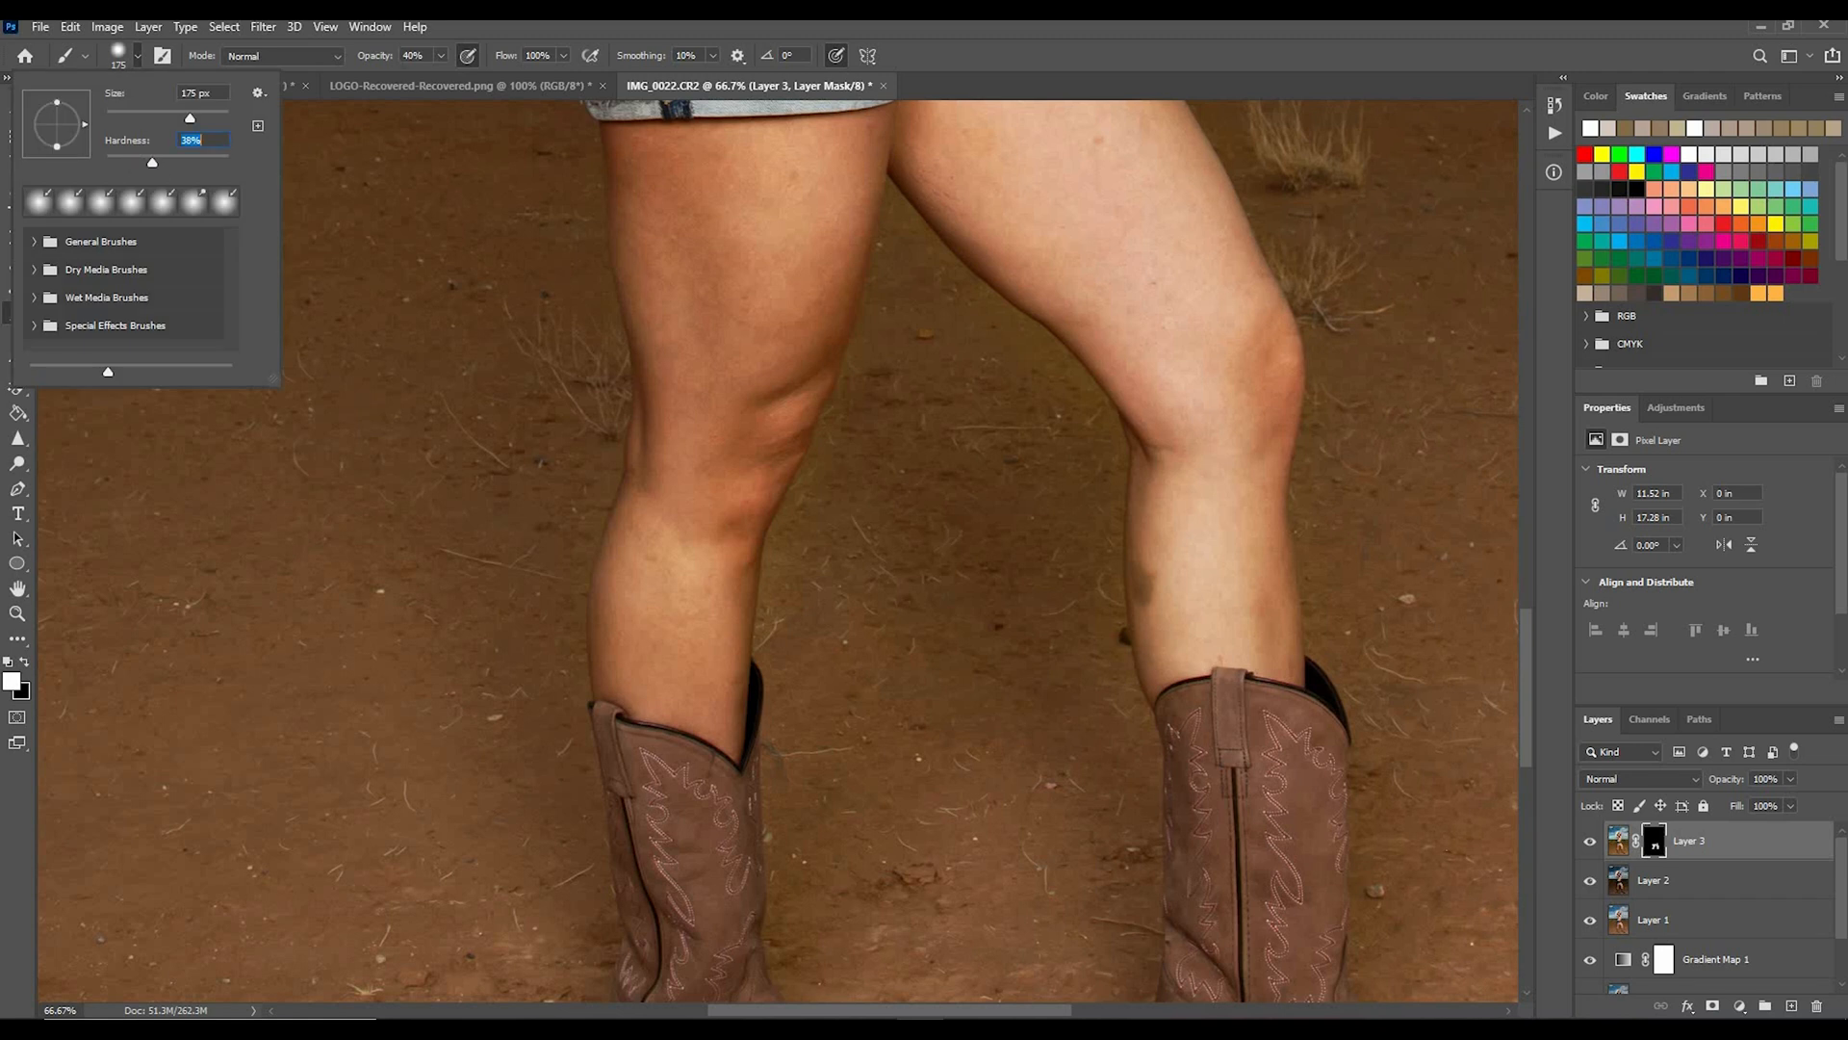
{"action": "left_click", "coordinate": [1636, 188]}
{"action": "key", "text": "bracketleft"}
{"action": "key", "text": "bracketleft"}
{"action": "key", "text": "bracketleft"}
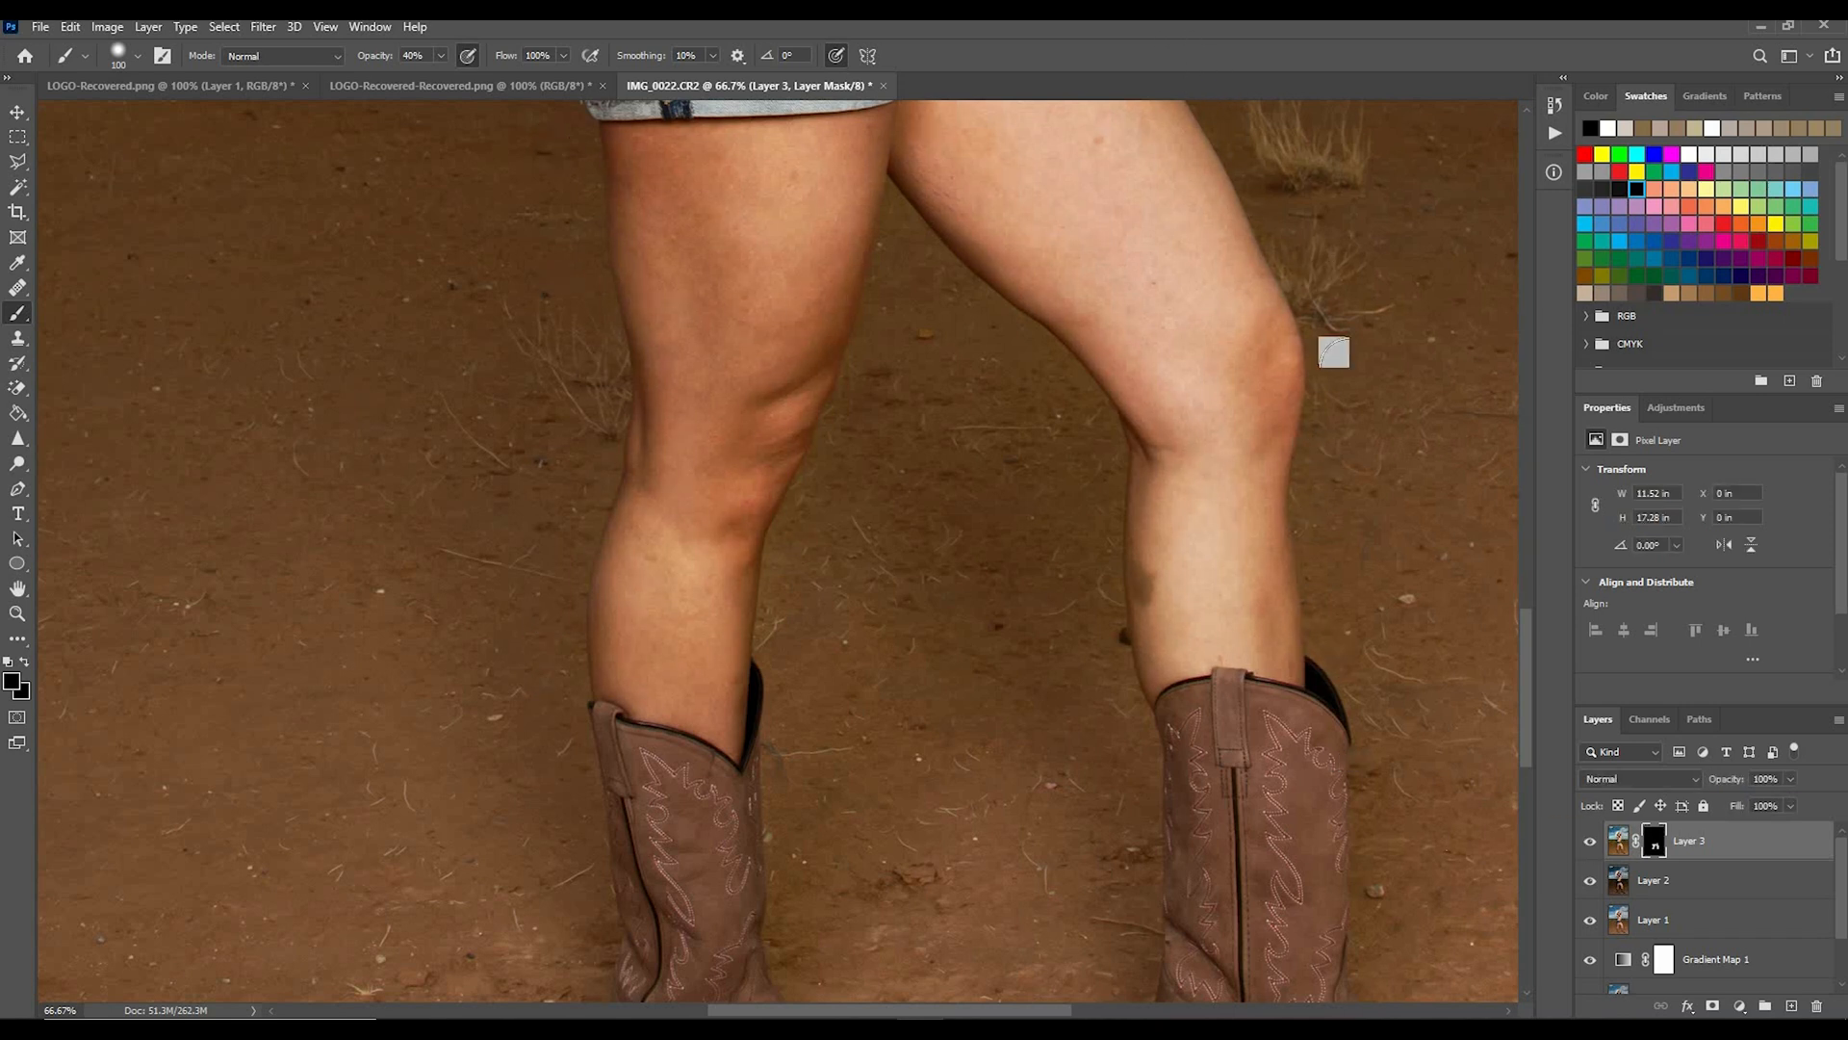
{"action": "right_click", "coordinate": [788, 595]}
{"action": "left_click", "coordinate": [814, 550]}
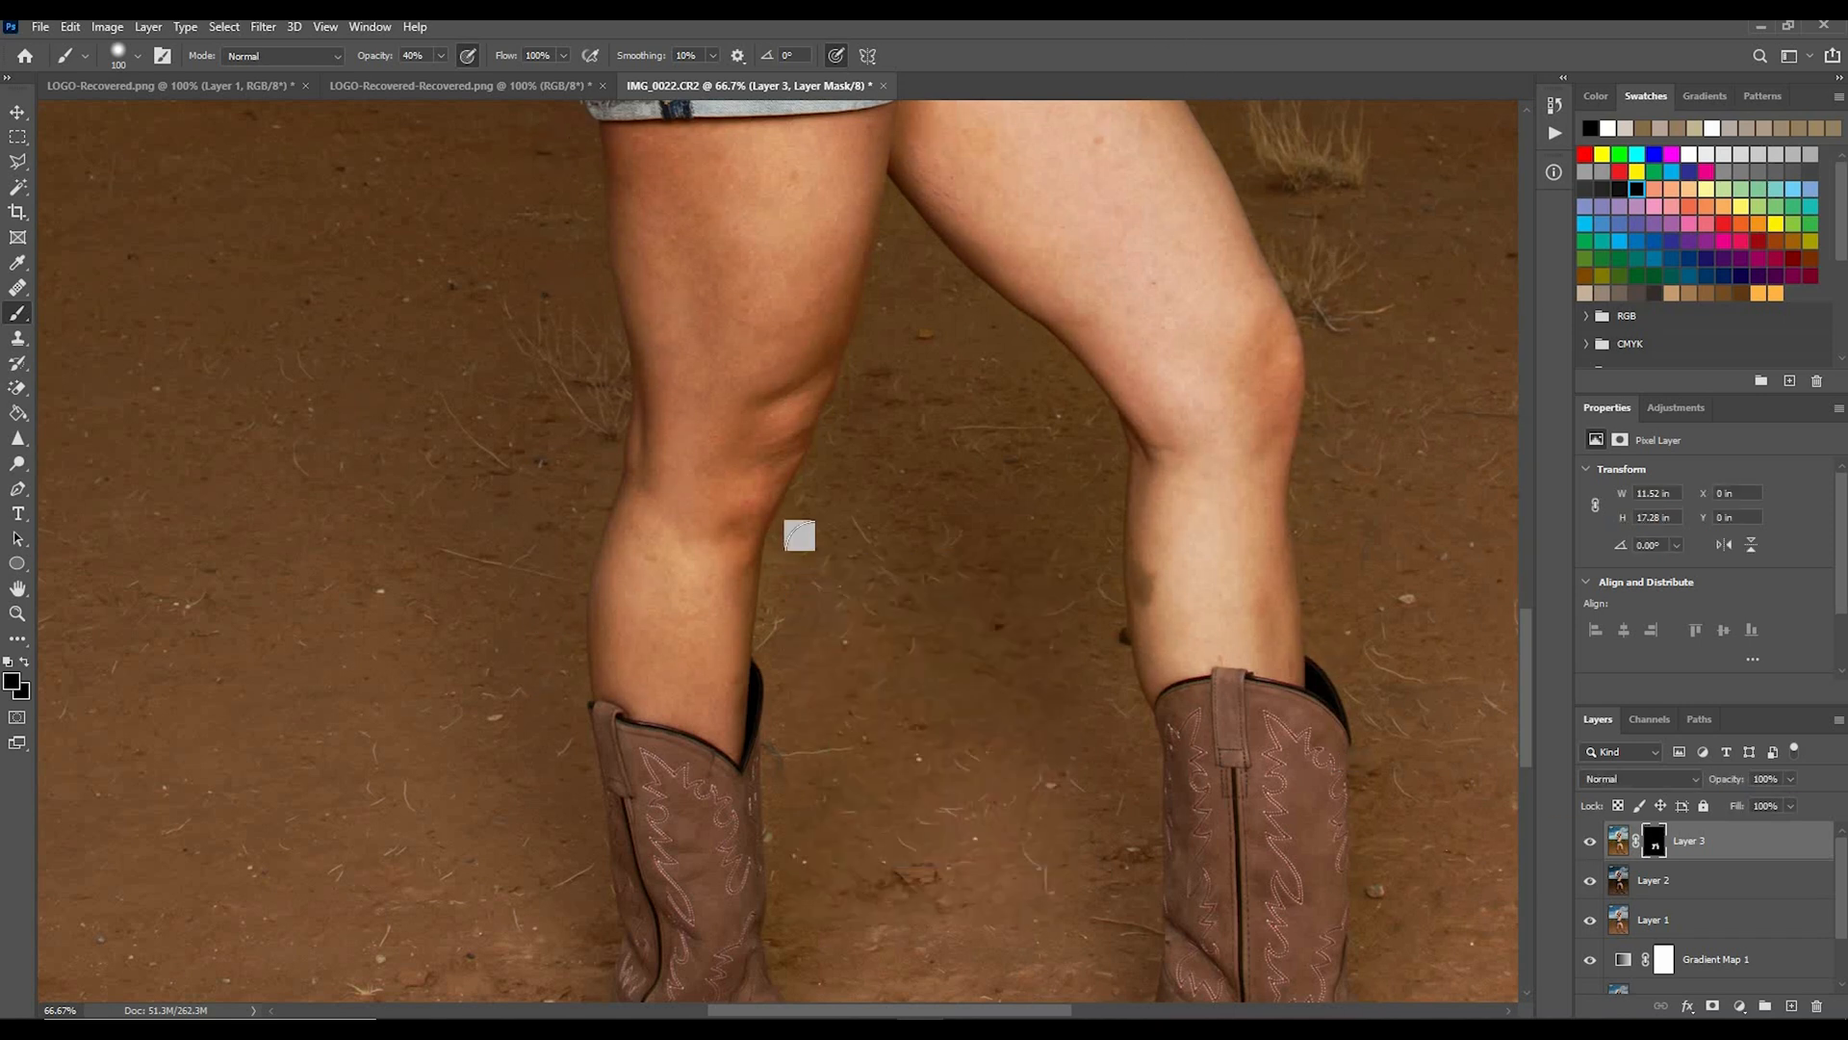
{"action": "key", "text": "ctrl+0"}
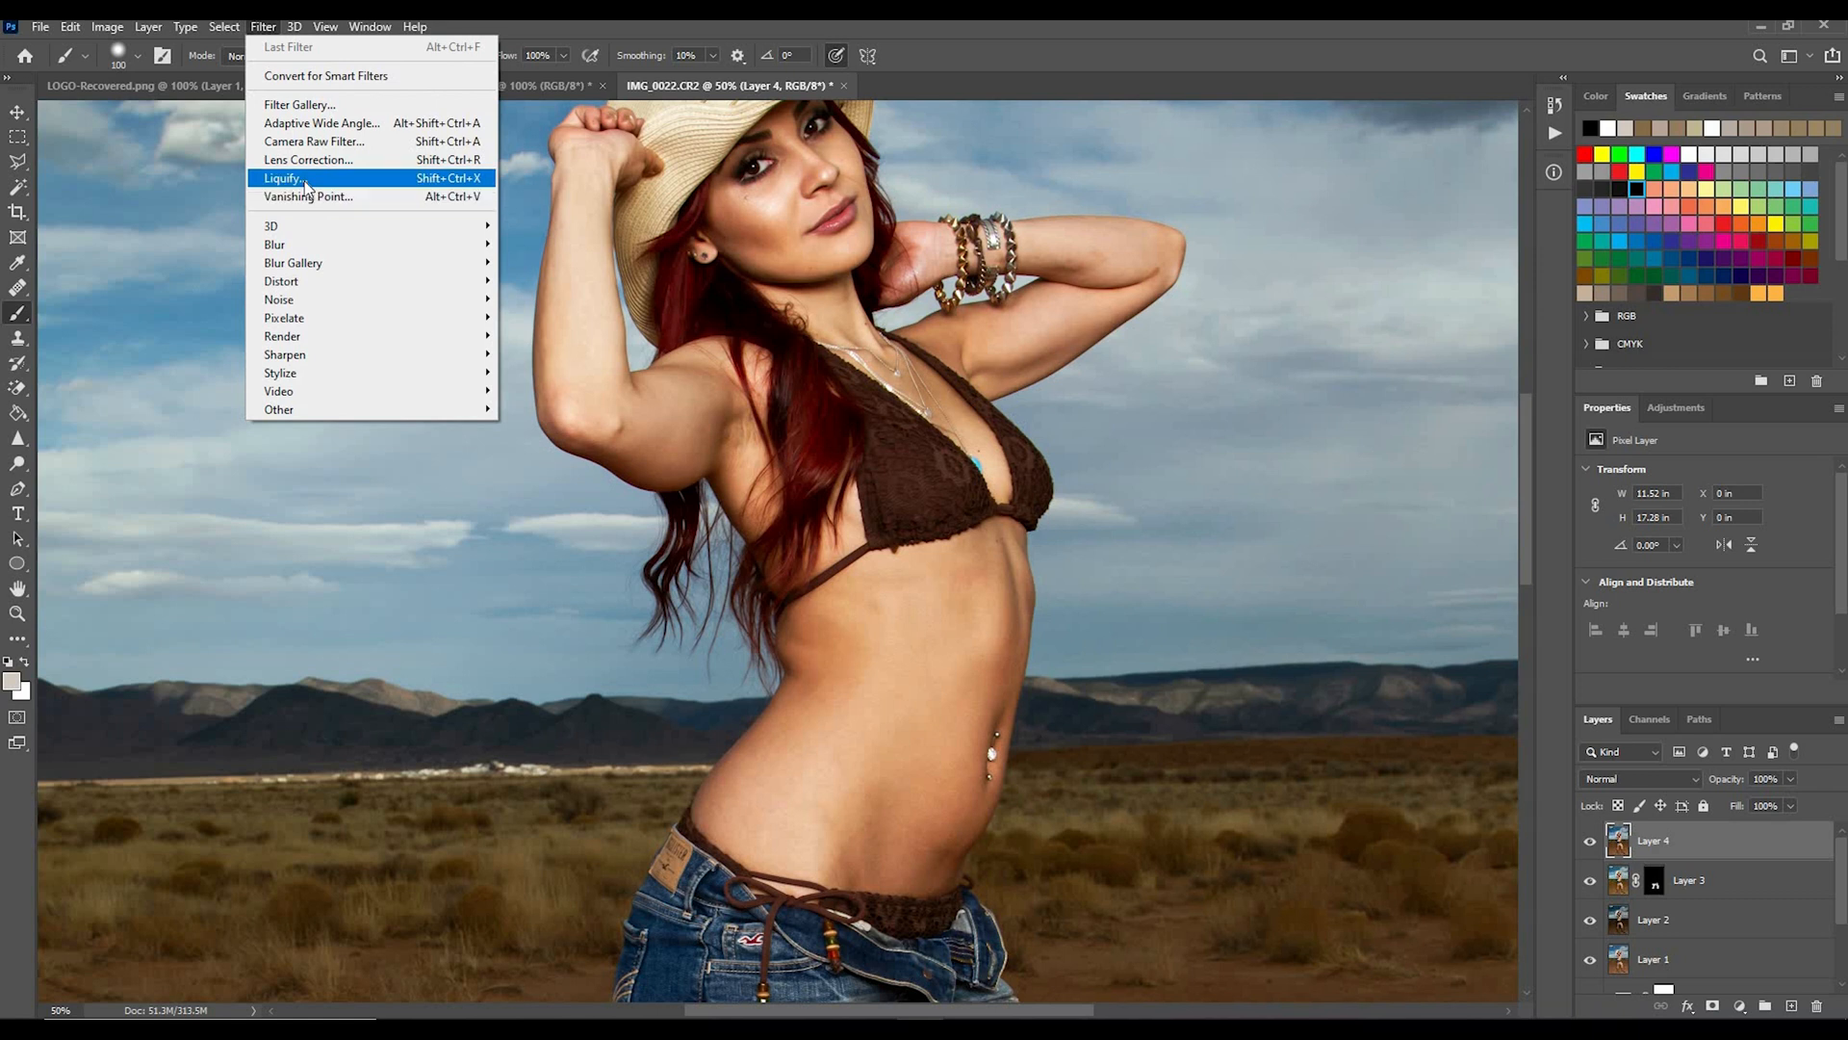
Step: Open Liquify on the stamped layer and push the underside of the raised upper arm inward with a 125 px warp brush
{"action": "left_click", "coordinate": [305, 179]}
{"action": "scroll", "coordinate": [62, 347], "scroll_direction": "up", "scroll_amount": 5}
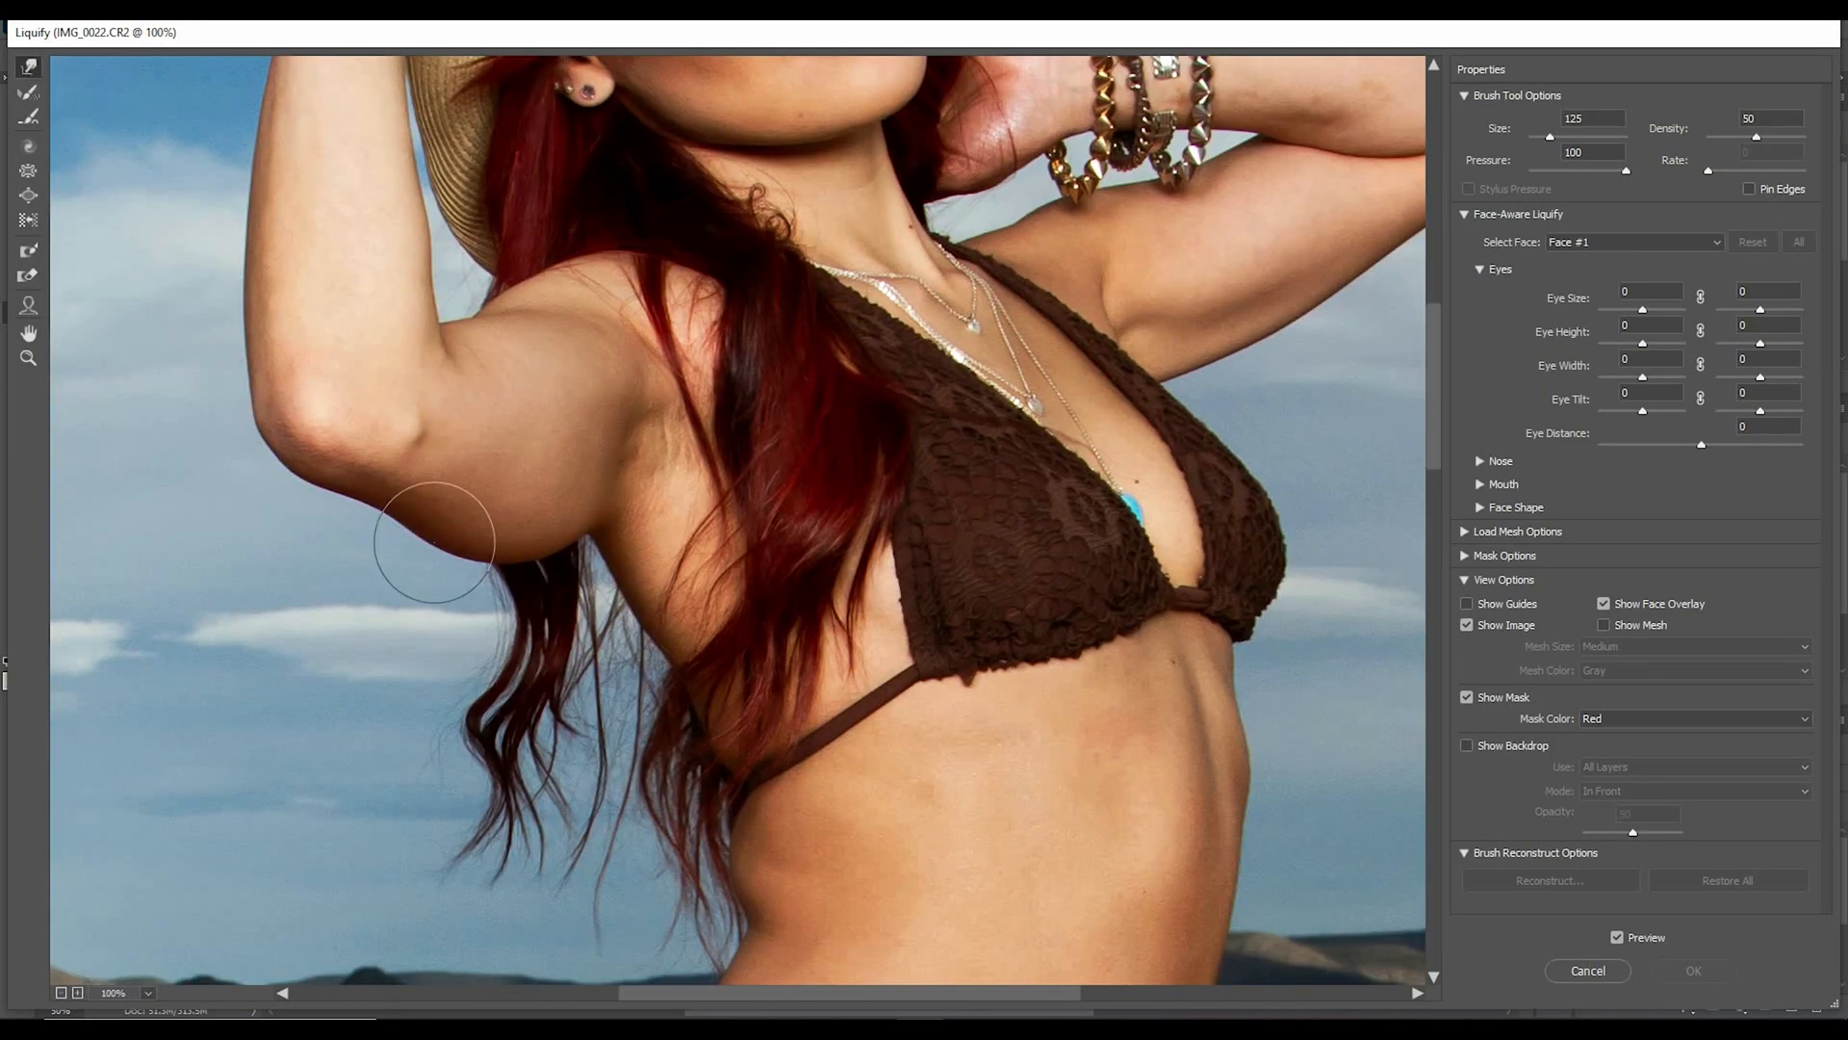
{"action": "left_click", "coordinate": [460, 525], "text": "ctrl"}
{"action": "key", "text": "]"}
{"action": "key", "text": "]"}
{"action": "left_click_drag", "start_coordinate": [761, 588], "coordinate": [731, 541]}
{"action": "key", "text": "["}
{"action": "key", "text": "["}
{"action": "left_click_drag", "start_coordinate": [919, 583], "coordinate": [928, 565]}
{"action": "left_click_drag", "start_coordinate": [742, 577], "coordinate": [738, 557]}
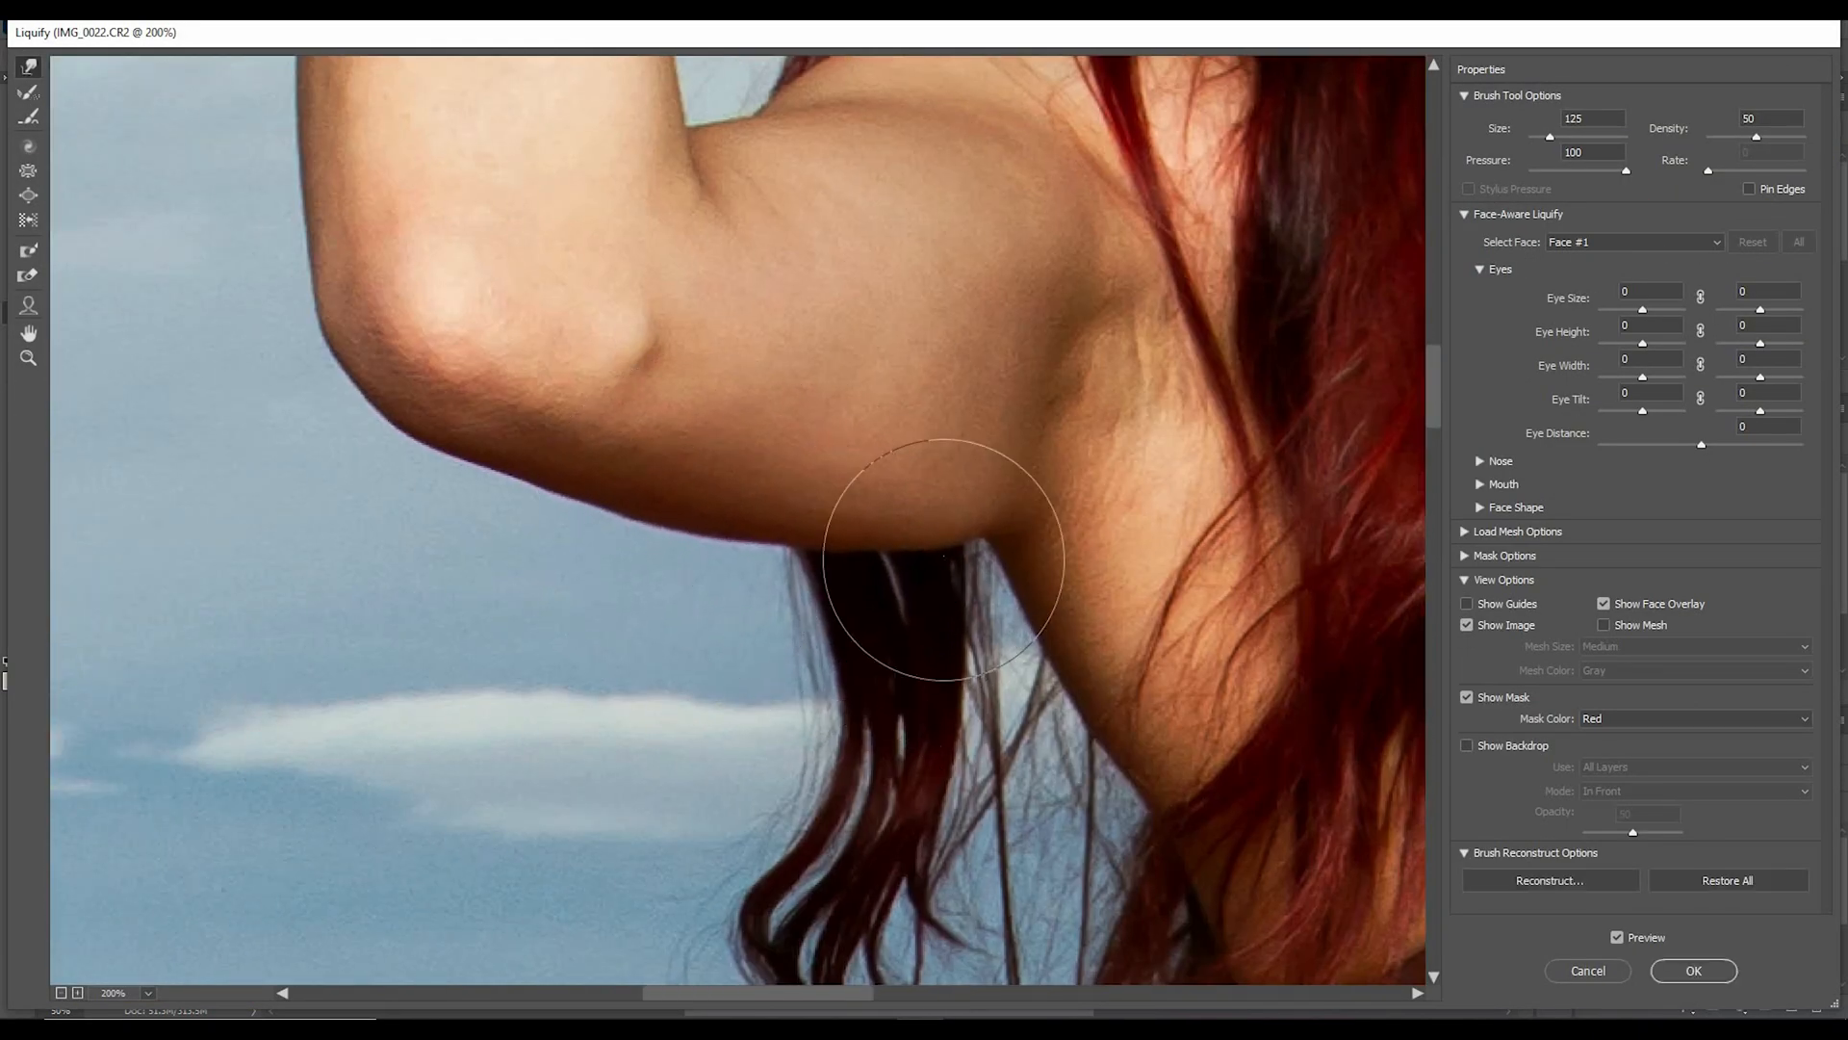
Step: Refine the underarm contour from the armpit toward the elbow with a 90 px warp brush
{"action": "key", "text": "["}
{"action": "key", "text": "["}
{"action": "mouse_move", "coordinate": [945, 556]}
{"action": "left_mouse_down"}
{"action": "mouse_move", "coordinate": [944, 539]}
{"action": "mouse_move", "coordinate": [859, 554]}
{"action": "left_mouse_up"}
{"action": "left_click_drag", "start_coordinate": [811, 604], "coordinate": [805, 569]}
{"action": "left_click_drag", "start_coordinate": [637, 578], "coordinate": [716, 569]}
{"action": "scroll", "coordinate": [1300, 886], "scroll_direction": "down", "scroll_amount": 3}
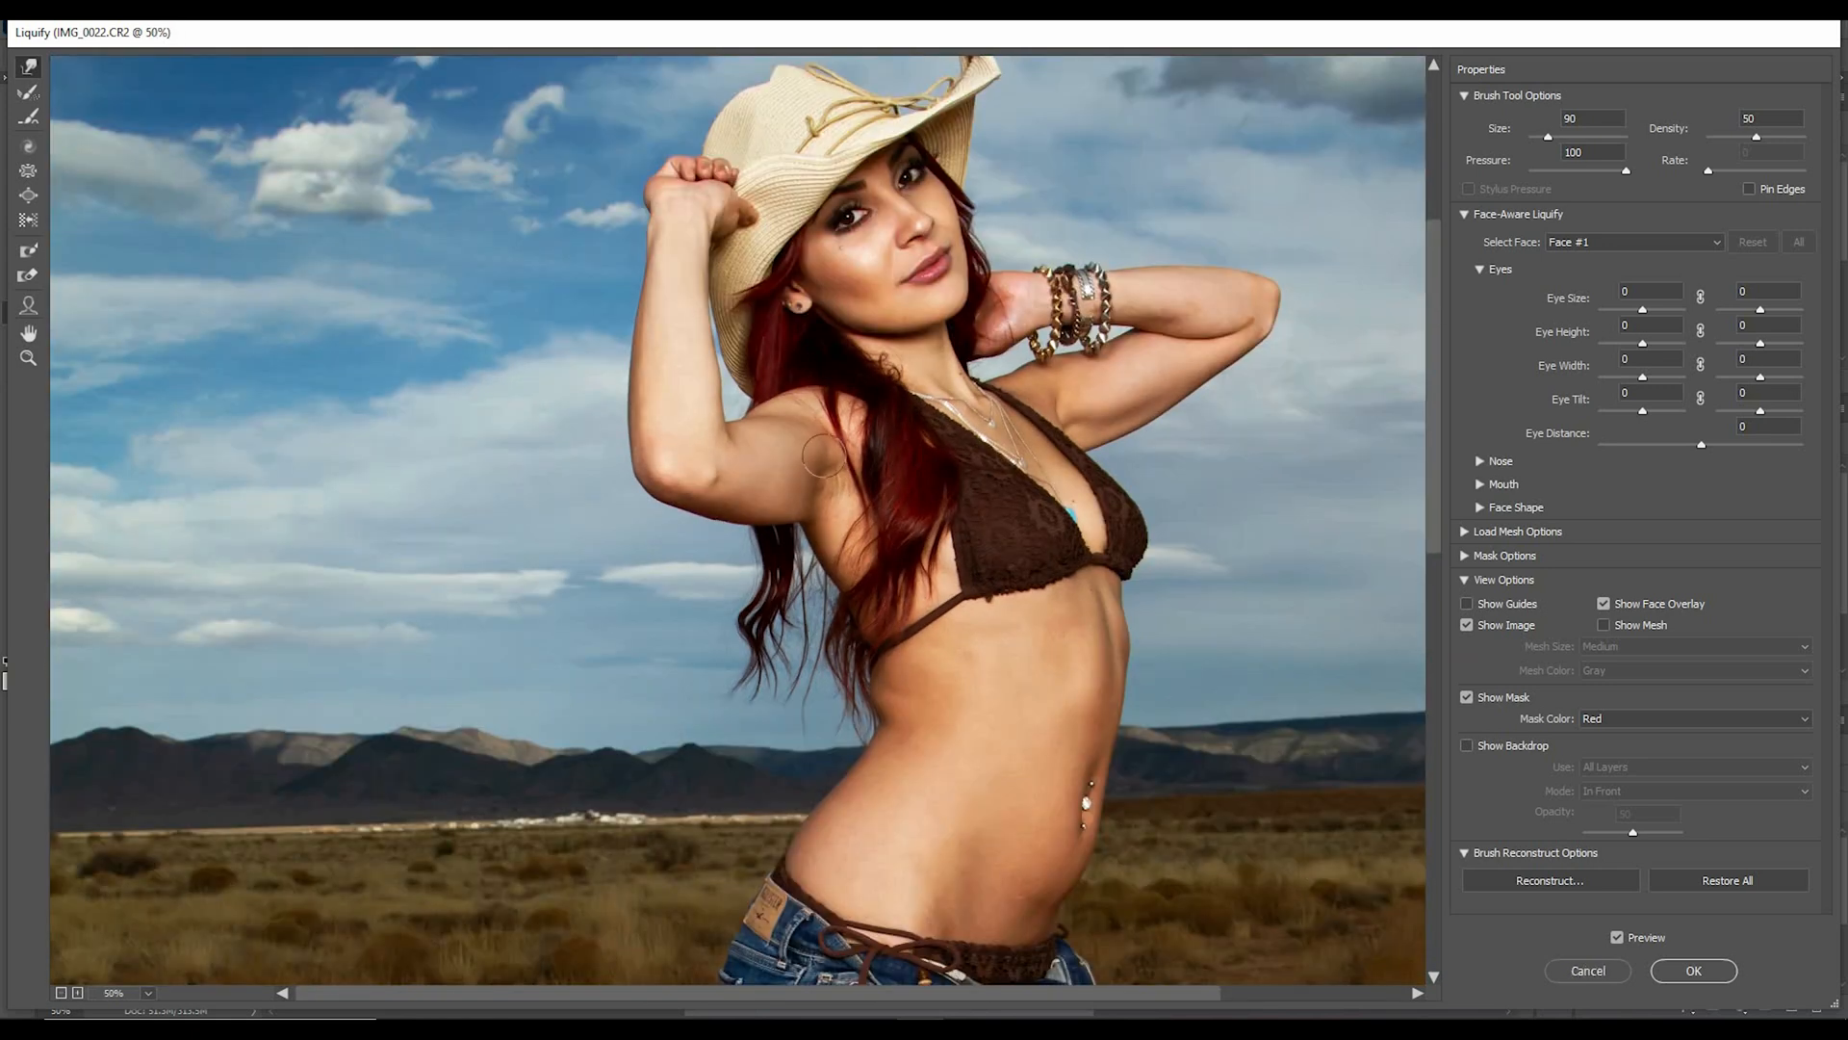
Step: Touch up the outline of the back below the bikini strap, reducing the warp brush size from 150 to 100
{"action": "scroll", "coordinate": [823, 456], "scroll_direction": "up", "scroll_amount": 4}
{"action": "key", "text": "]"}
{"action": "key", "text": "]"}
{"action": "key", "text": "]"}
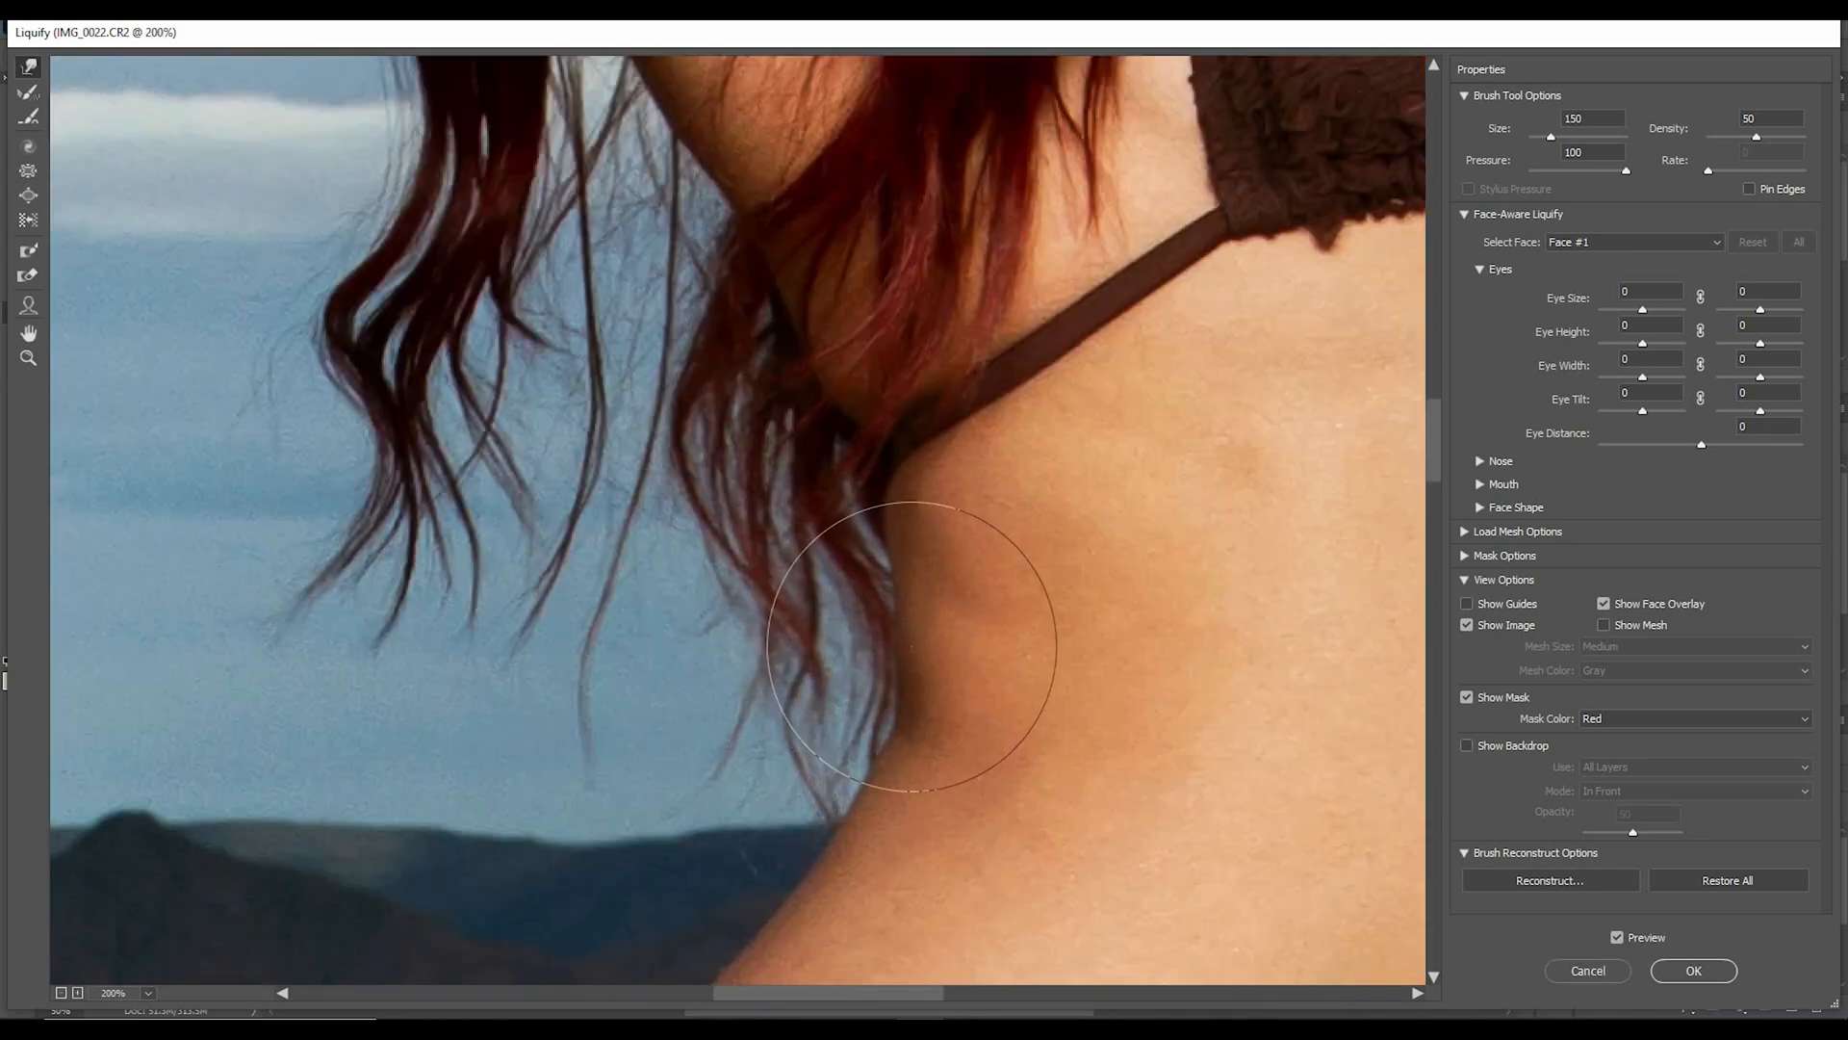
{"action": "key", "text": "["}
{"action": "key", "text": "["}
{"action": "scroll", "coordinate": [825, 350], "scroll_direction": "down", "scroll_amount": 2}
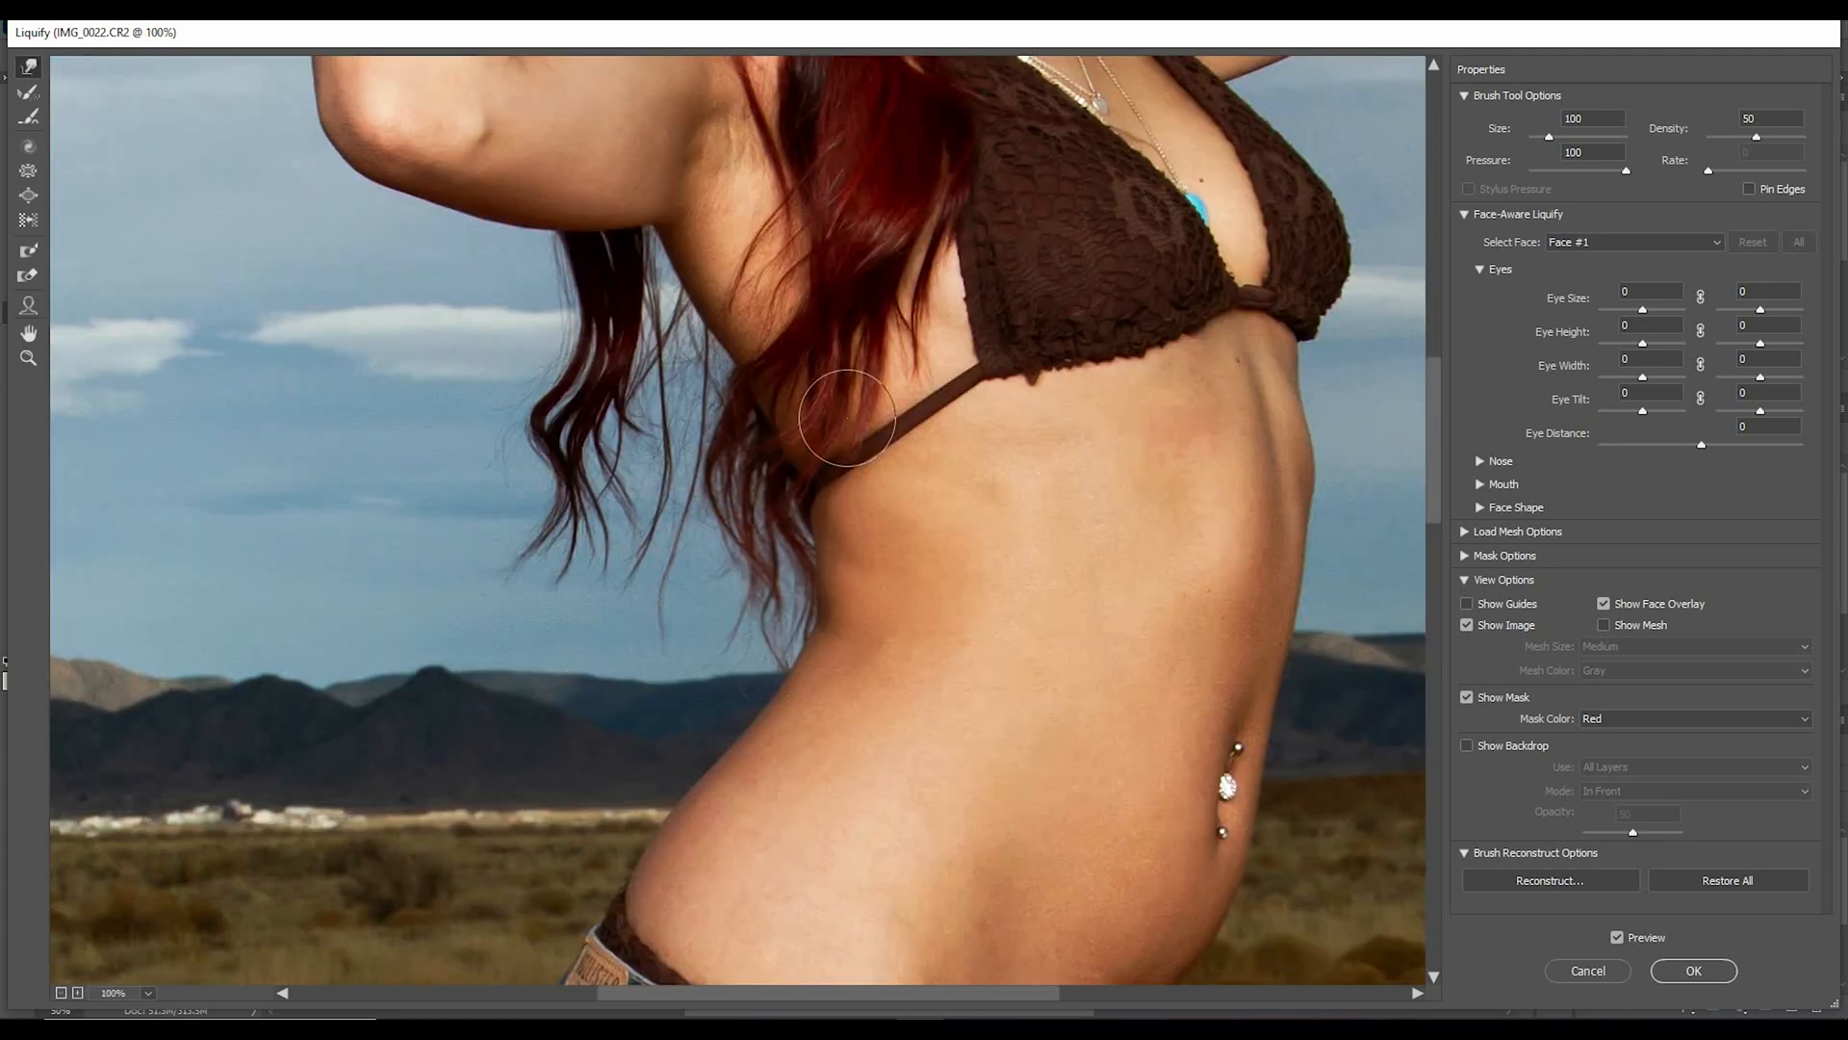
Step: Set the warp brush size to 200, touch up the waist and belly contour, and apply the Liquify changes
{"action": "scroll", "coordinate": [616, 866], "scroll_direction": "down", "scroll_amount": 2}
{"action": "key", "text": "]"}
{"action": "key", "text": "]"}
{"action": "key", "text": "]"}
{"action": "key", "text": "]"}
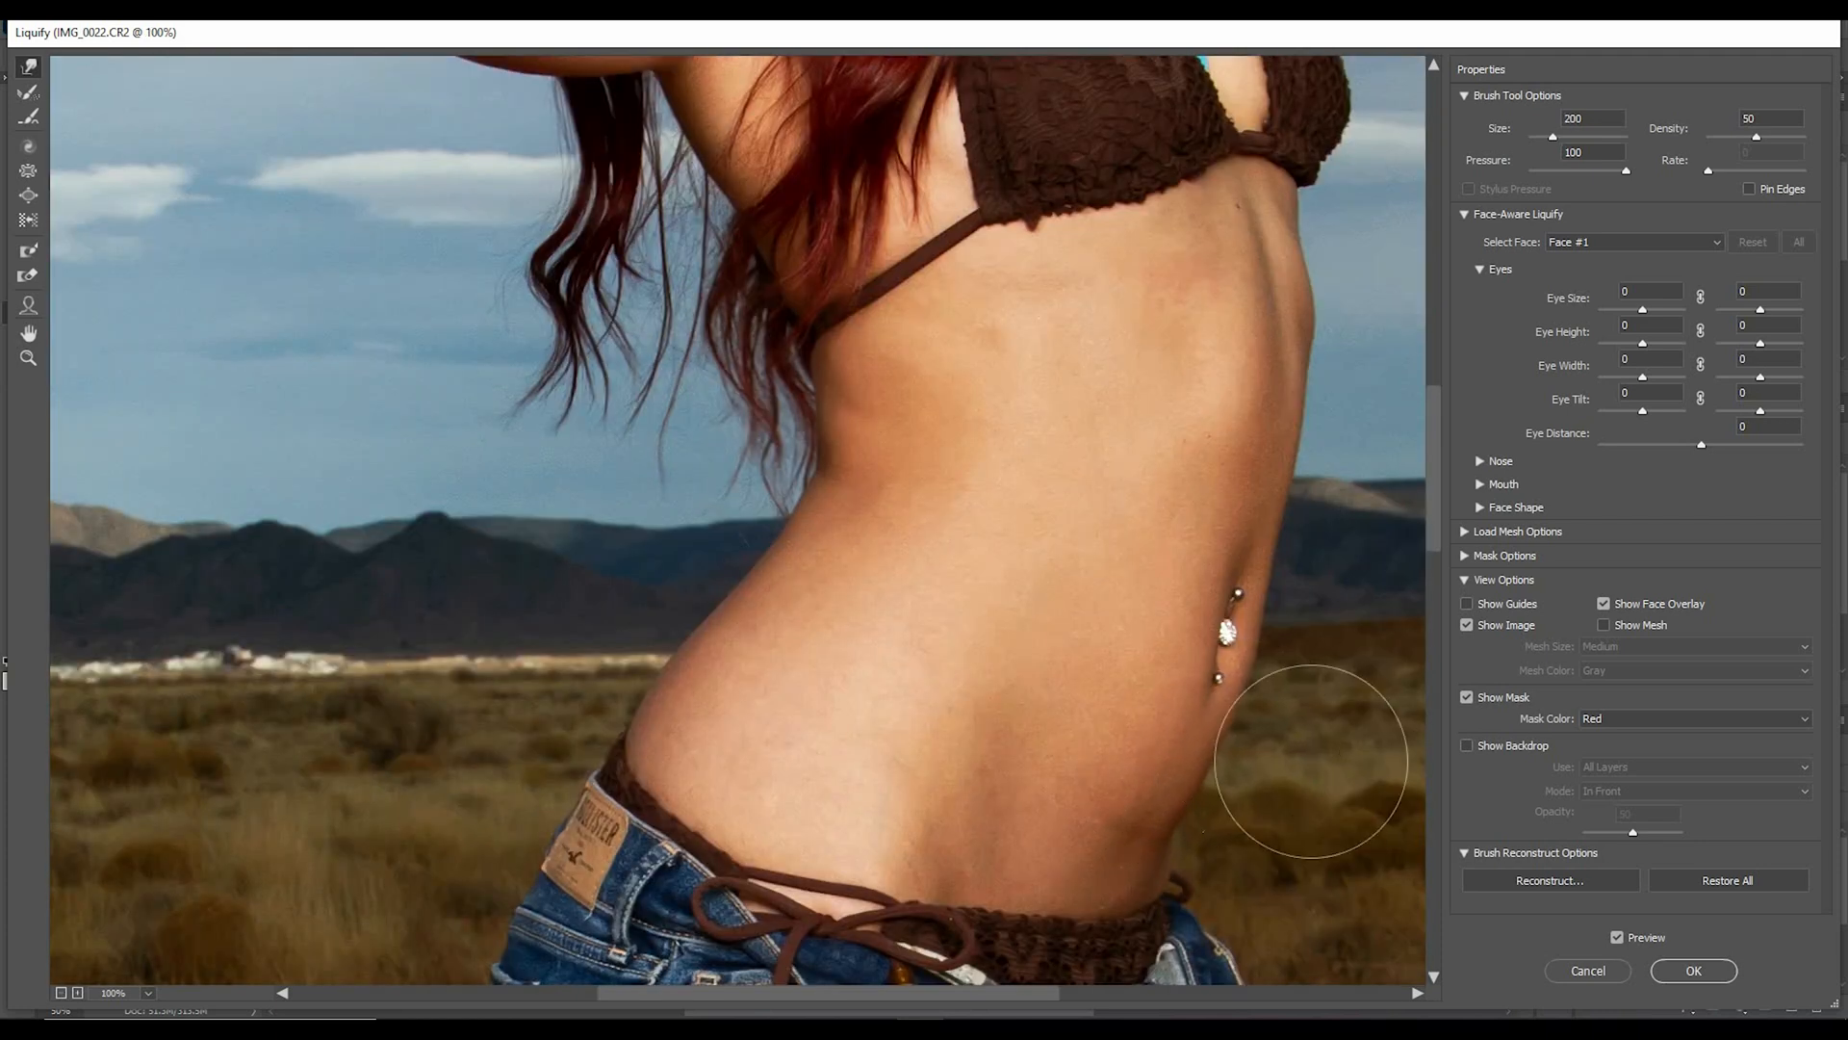
{"action": "scroll", "coordinate": [1114, 702], "scroll_direction": "down", "scroll_amount": 2}
{"action": "scroll", "coordinate": [941, 416], "scroll_direction": "down", "scroll_amount": 3}
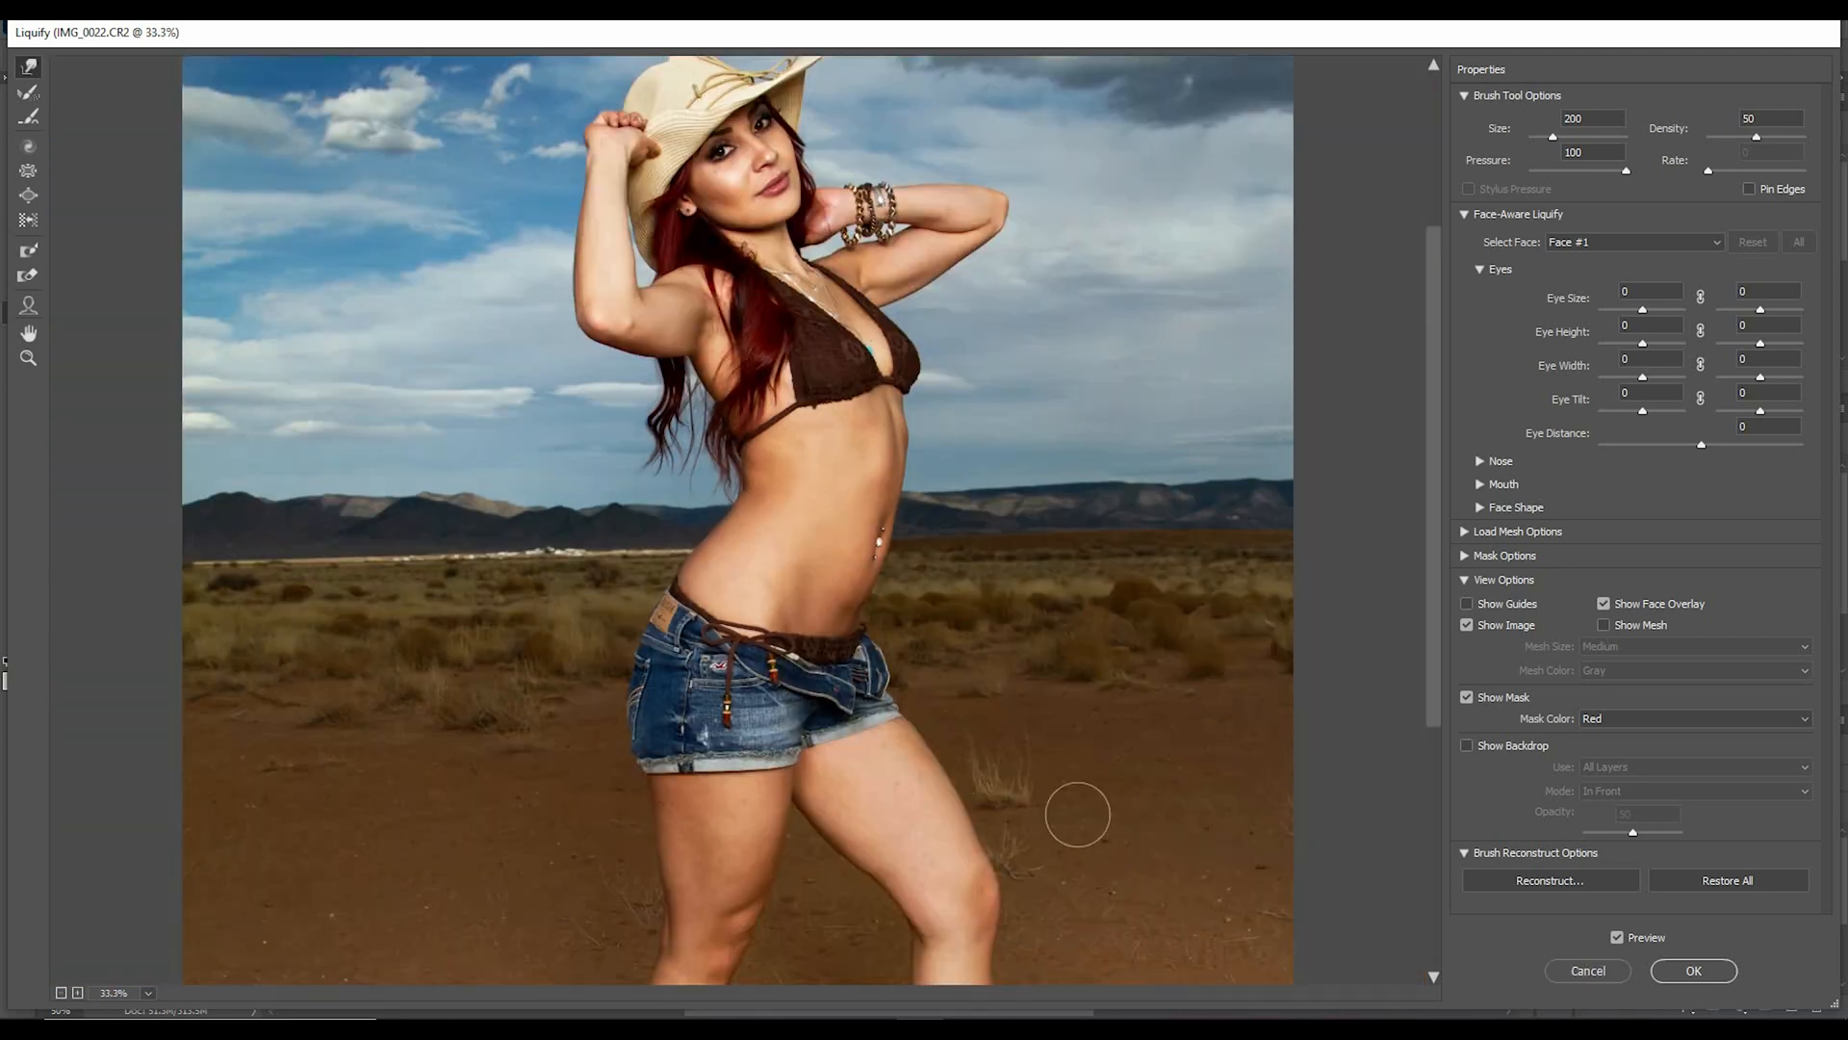
{"action": "left_click", "coordinate": [1696, 972]}
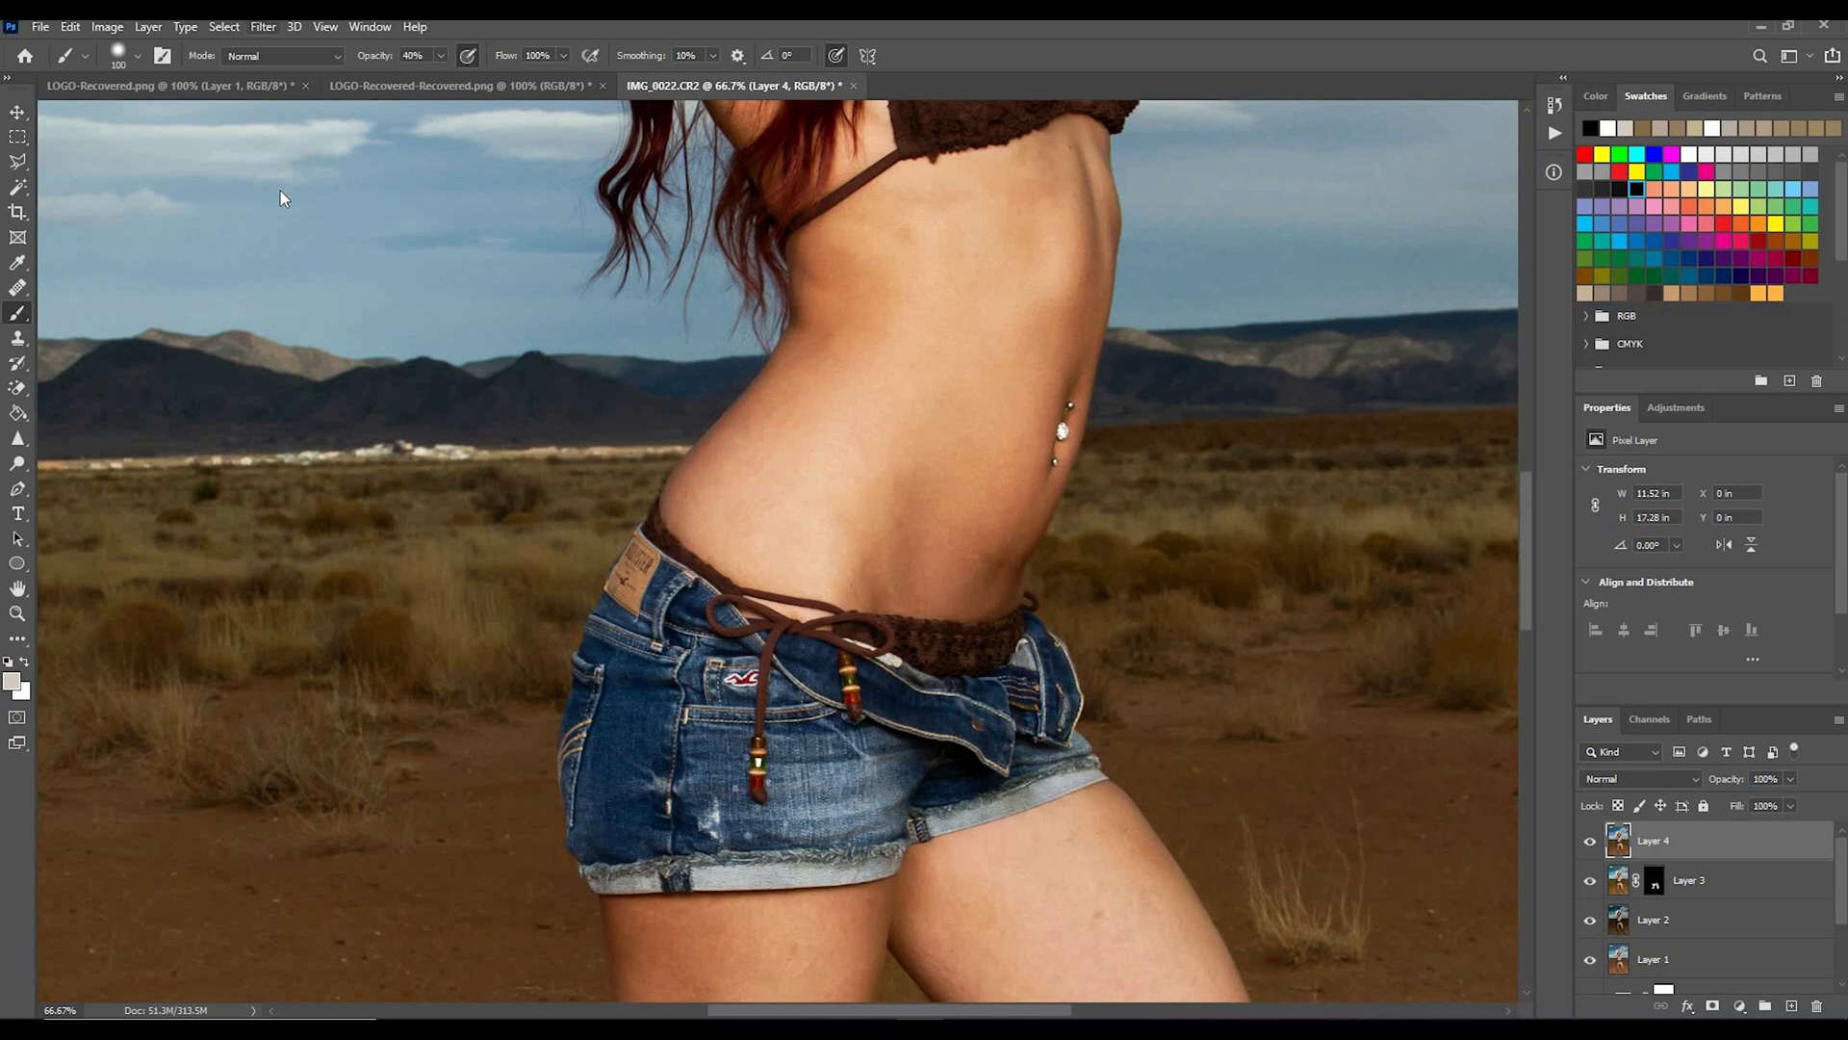
Step: Reopen Liquify and nudge the front of the abdomen inward at the navel with an enlarged warp brush
{"action": "key", "text": "ctrl+shift+x"}
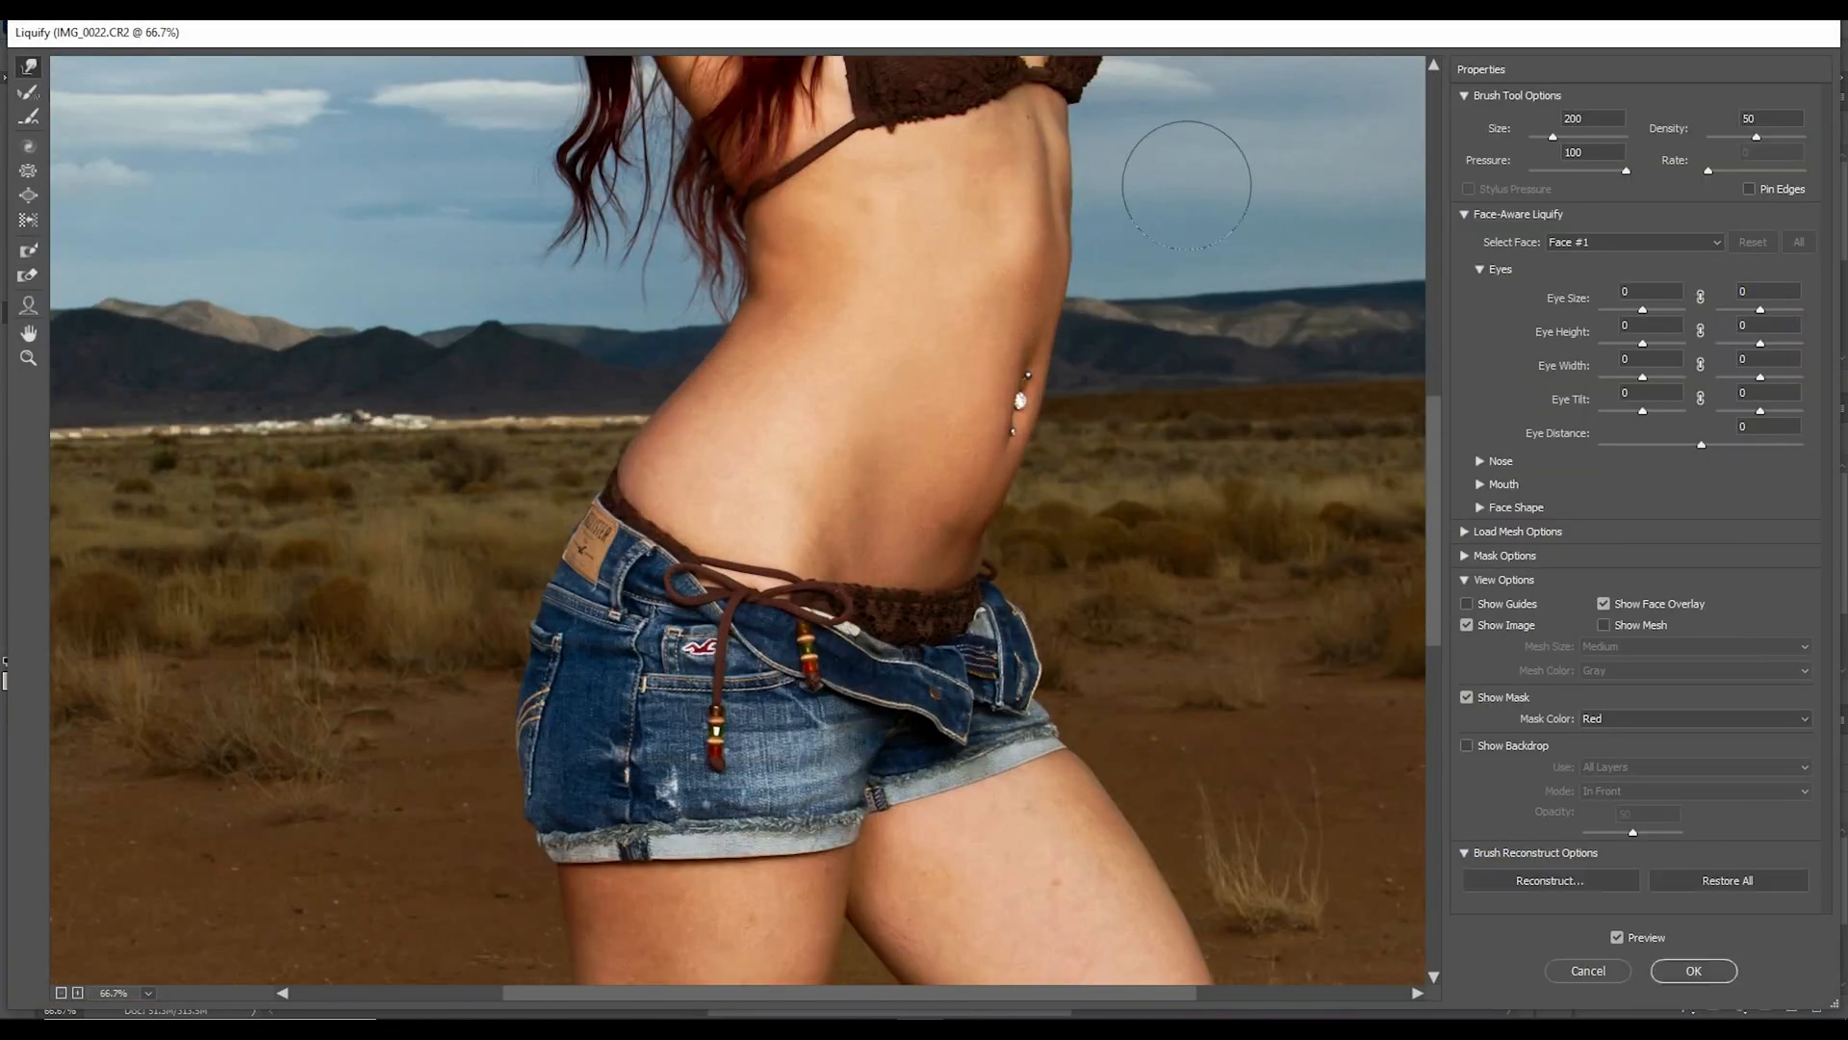
{"action": "key", "text": "bracketright"}
{"action": "key", "text": "bracketright"}
{"action": "key", "text": "bracketright"}
{"action": "key", "text": "bracketright"}
{"action": "left_click_drag", "start_coordinate": [1026, 388], "coordinate": [1019, 390]}
Step: Set the warp brush size to 250, tuck in the lower belly, and apply the Liquify changes
{"action": "key", "text": "bracketleft"}
{"action": "key", "text": "bracketleft"}
{"action": "key", "text": "bracketleft"}
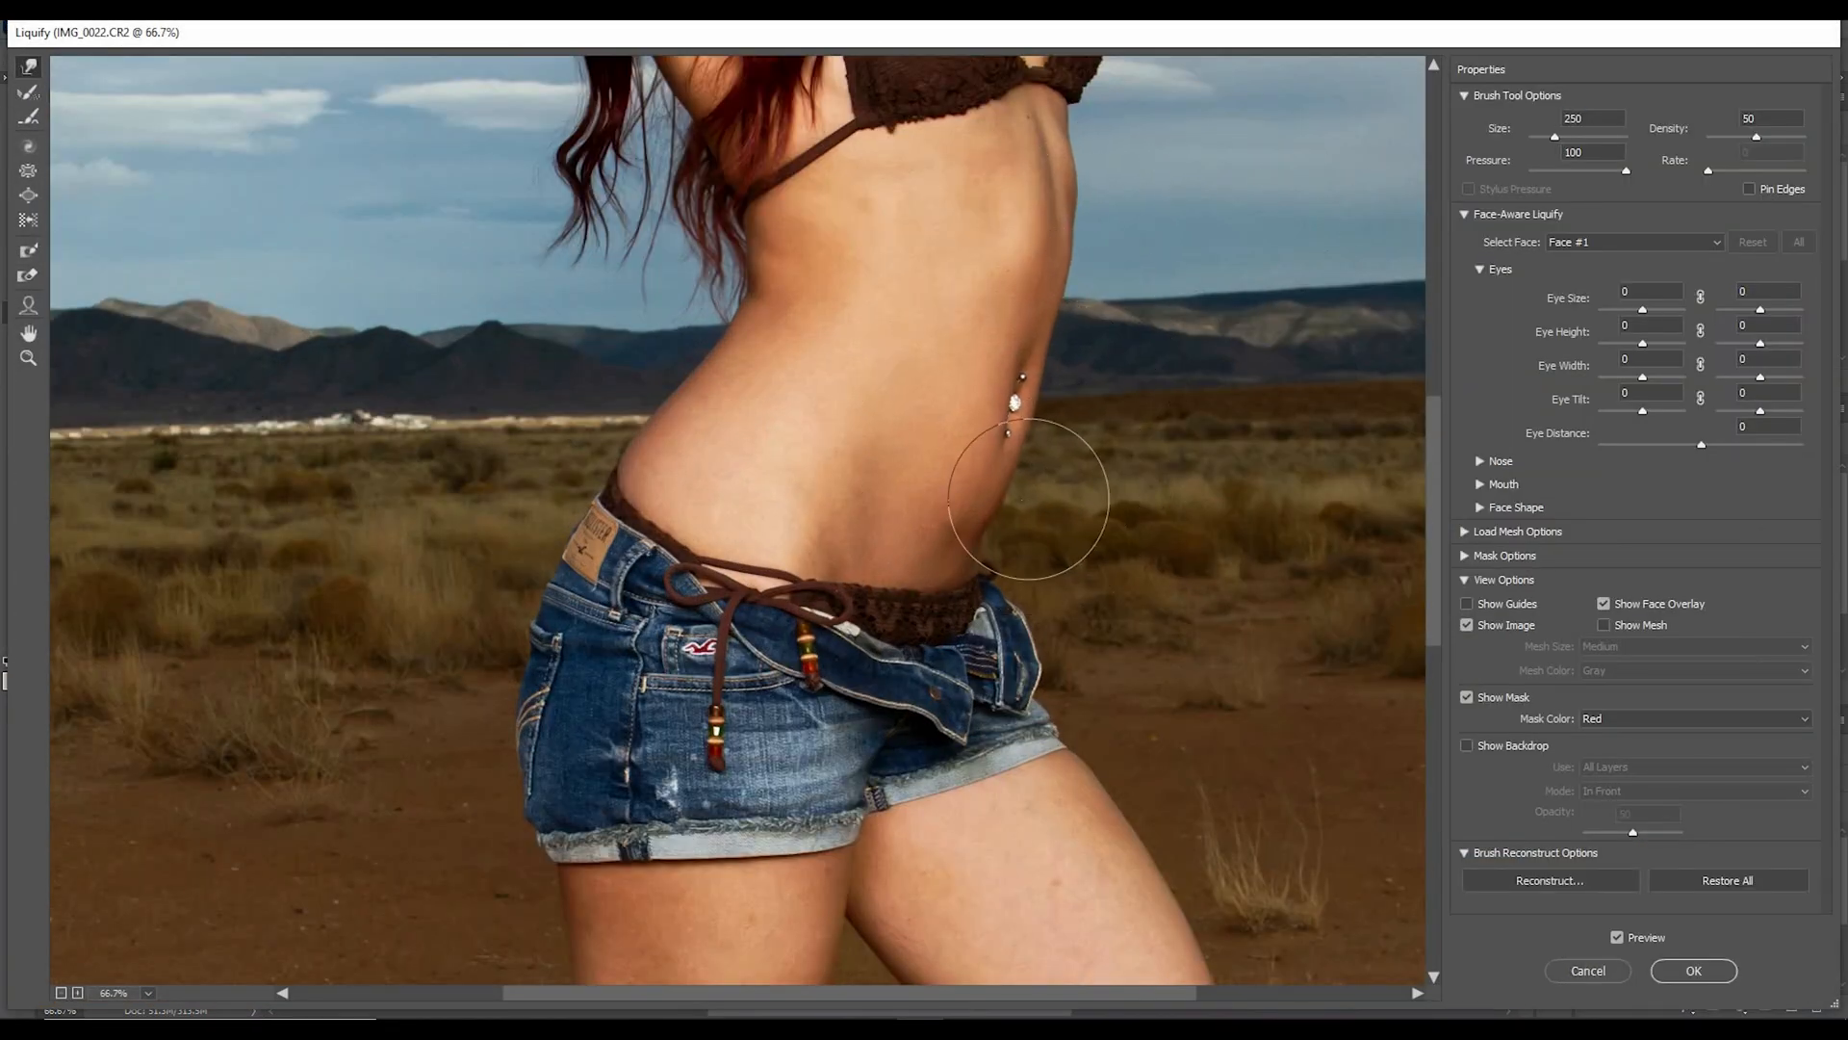
{"action": "left_click_drag", "start_coordinate": [1029, 498], "coordinate": [1021, 505]}
{"action": "key", "text": "ctrl+minus"}
{"action": "key", "text": "ctrl+minus"}
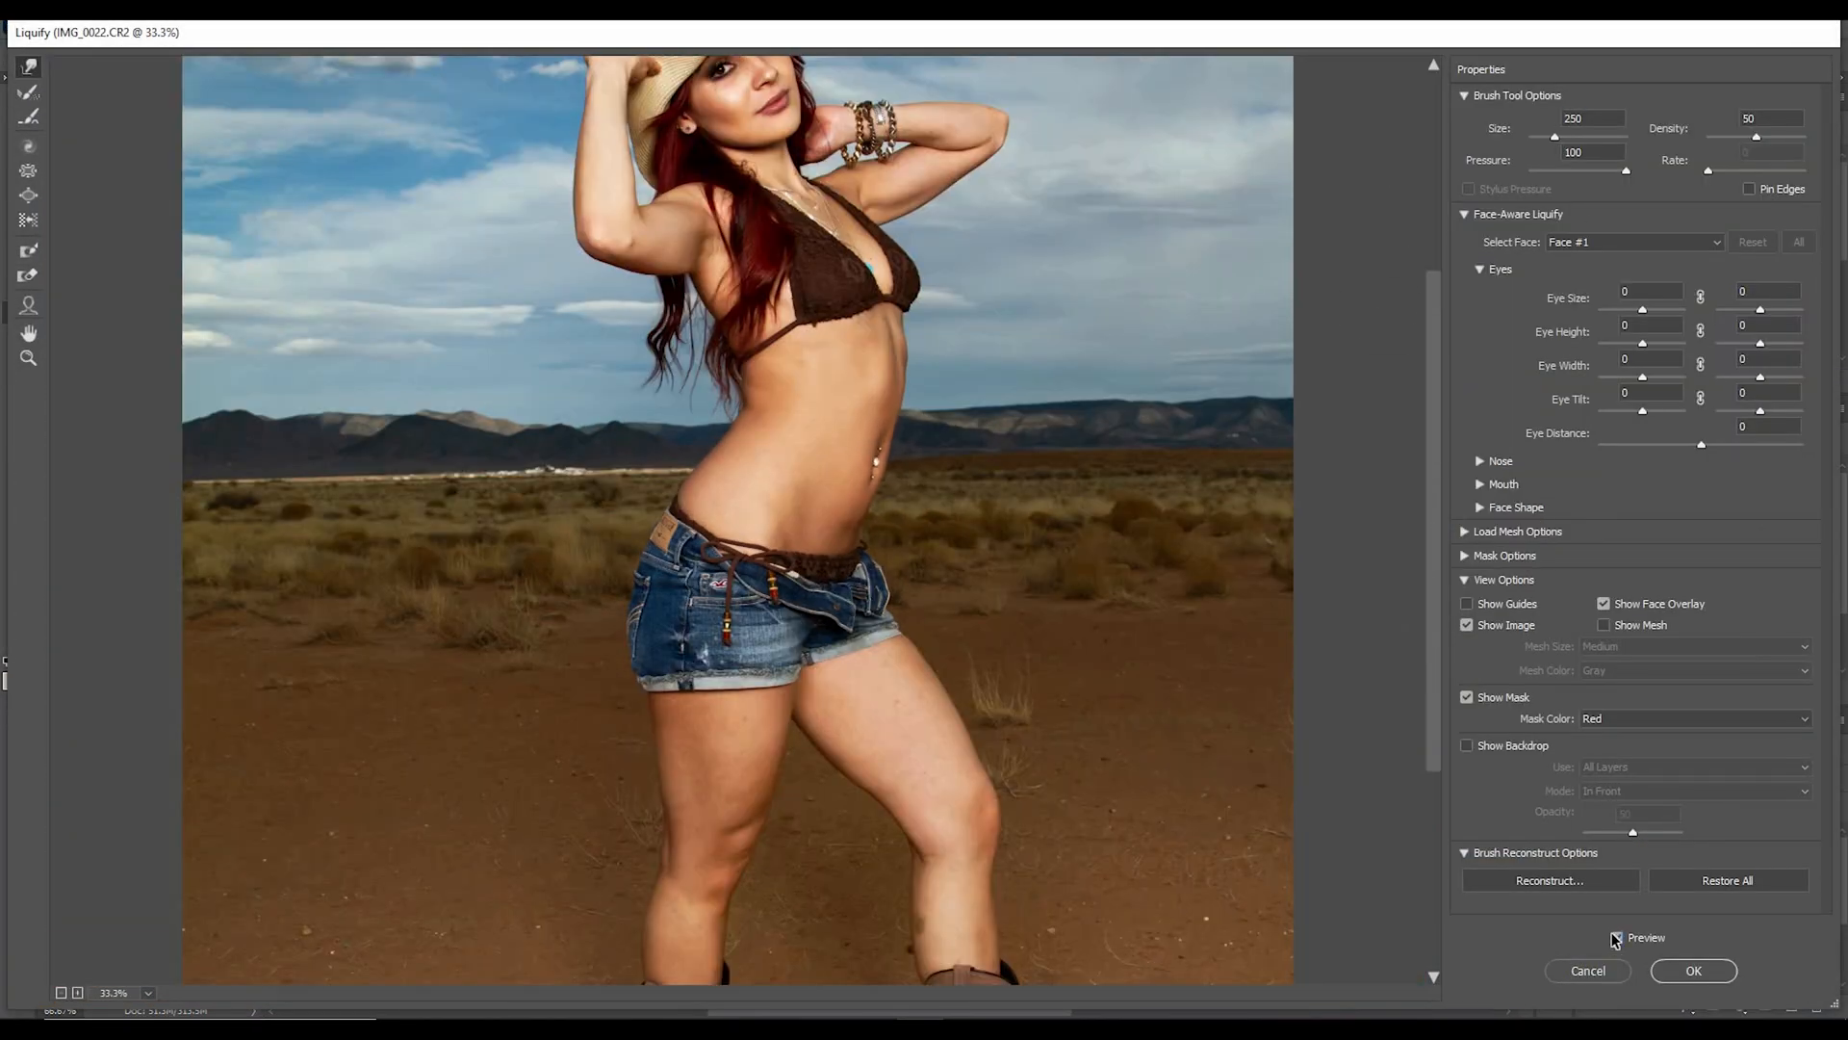
{"action": "left_click", "coordinate": [1693, 971]}
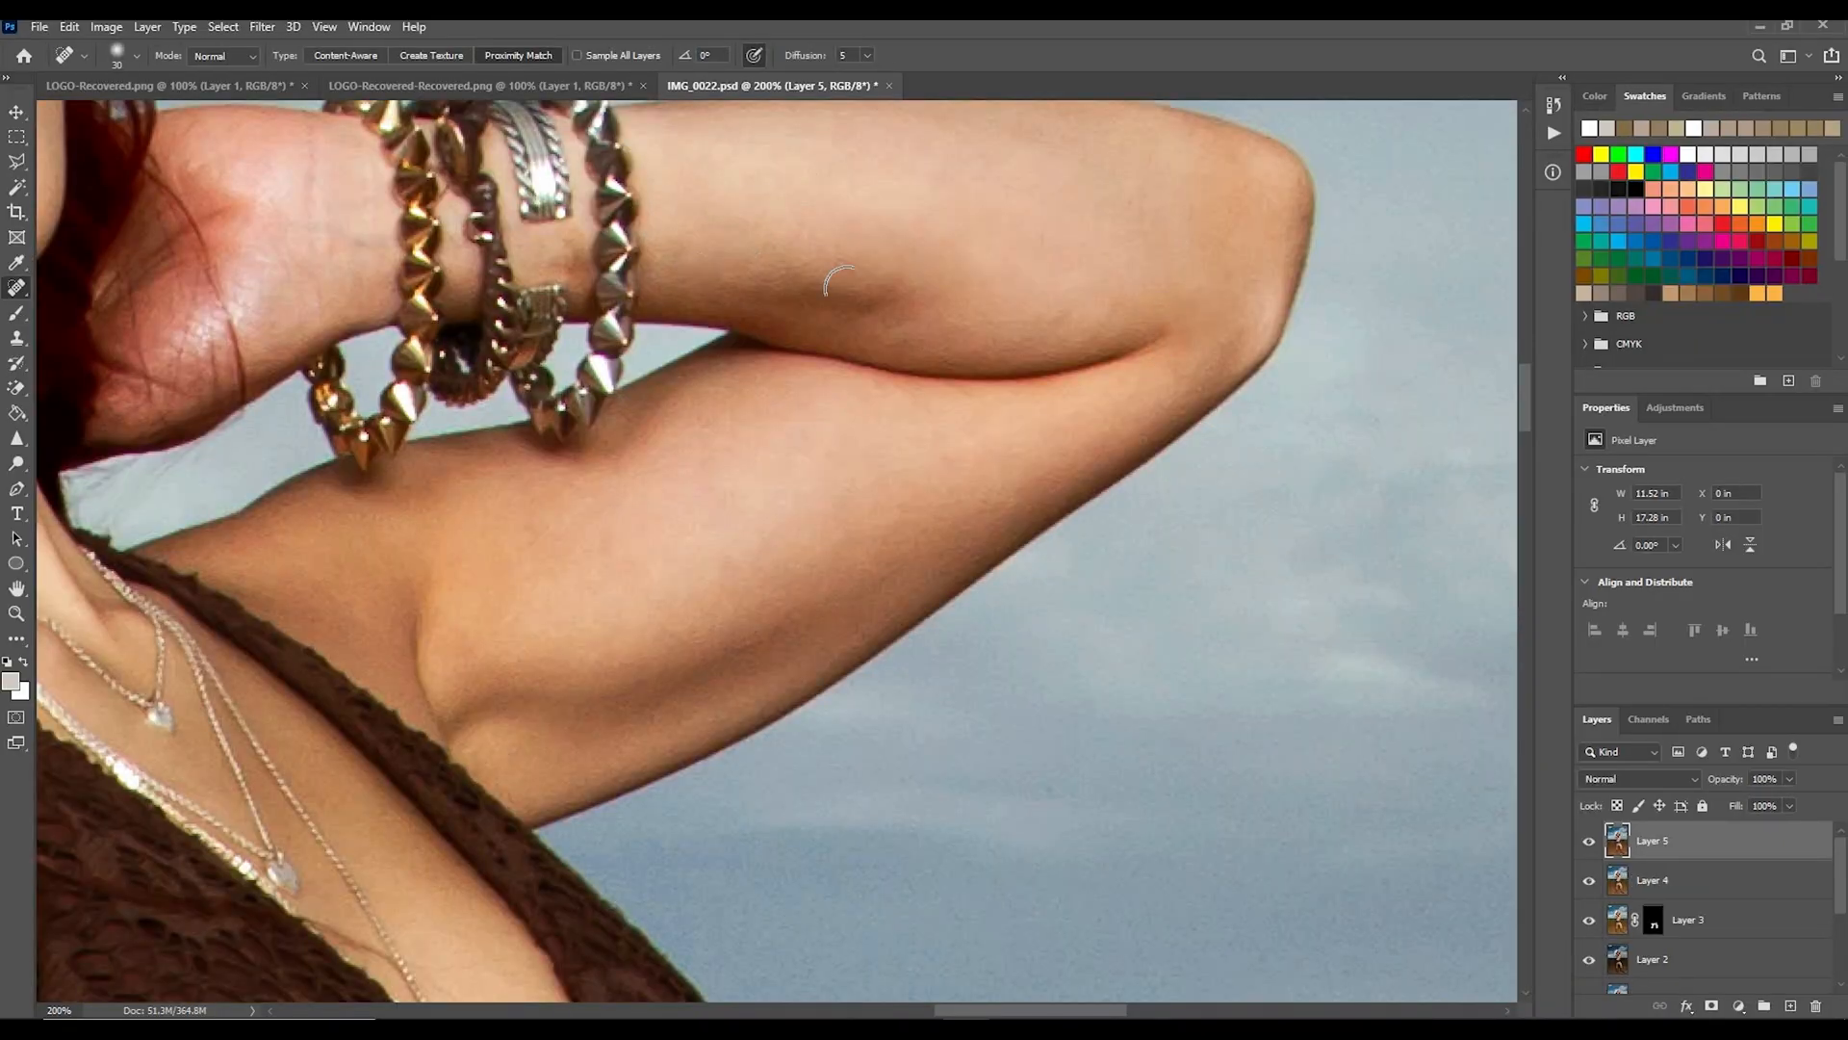
Step: Remove small blemishes on the bent arm beside the bracelets and on the upper arm with a 15 px Spot Healing Brush
{"action": "key", "text": "ctrl+plus"}
{"action": "scroll", "coordinate": [1028, 209], "scroll_direction": "up", "scroll_amount": 3}
{"action": "key", "text": "bracketleft"}
{"action": "key", "text": "bracketleft"}
{"action": "key", "text": "bracketleft"}
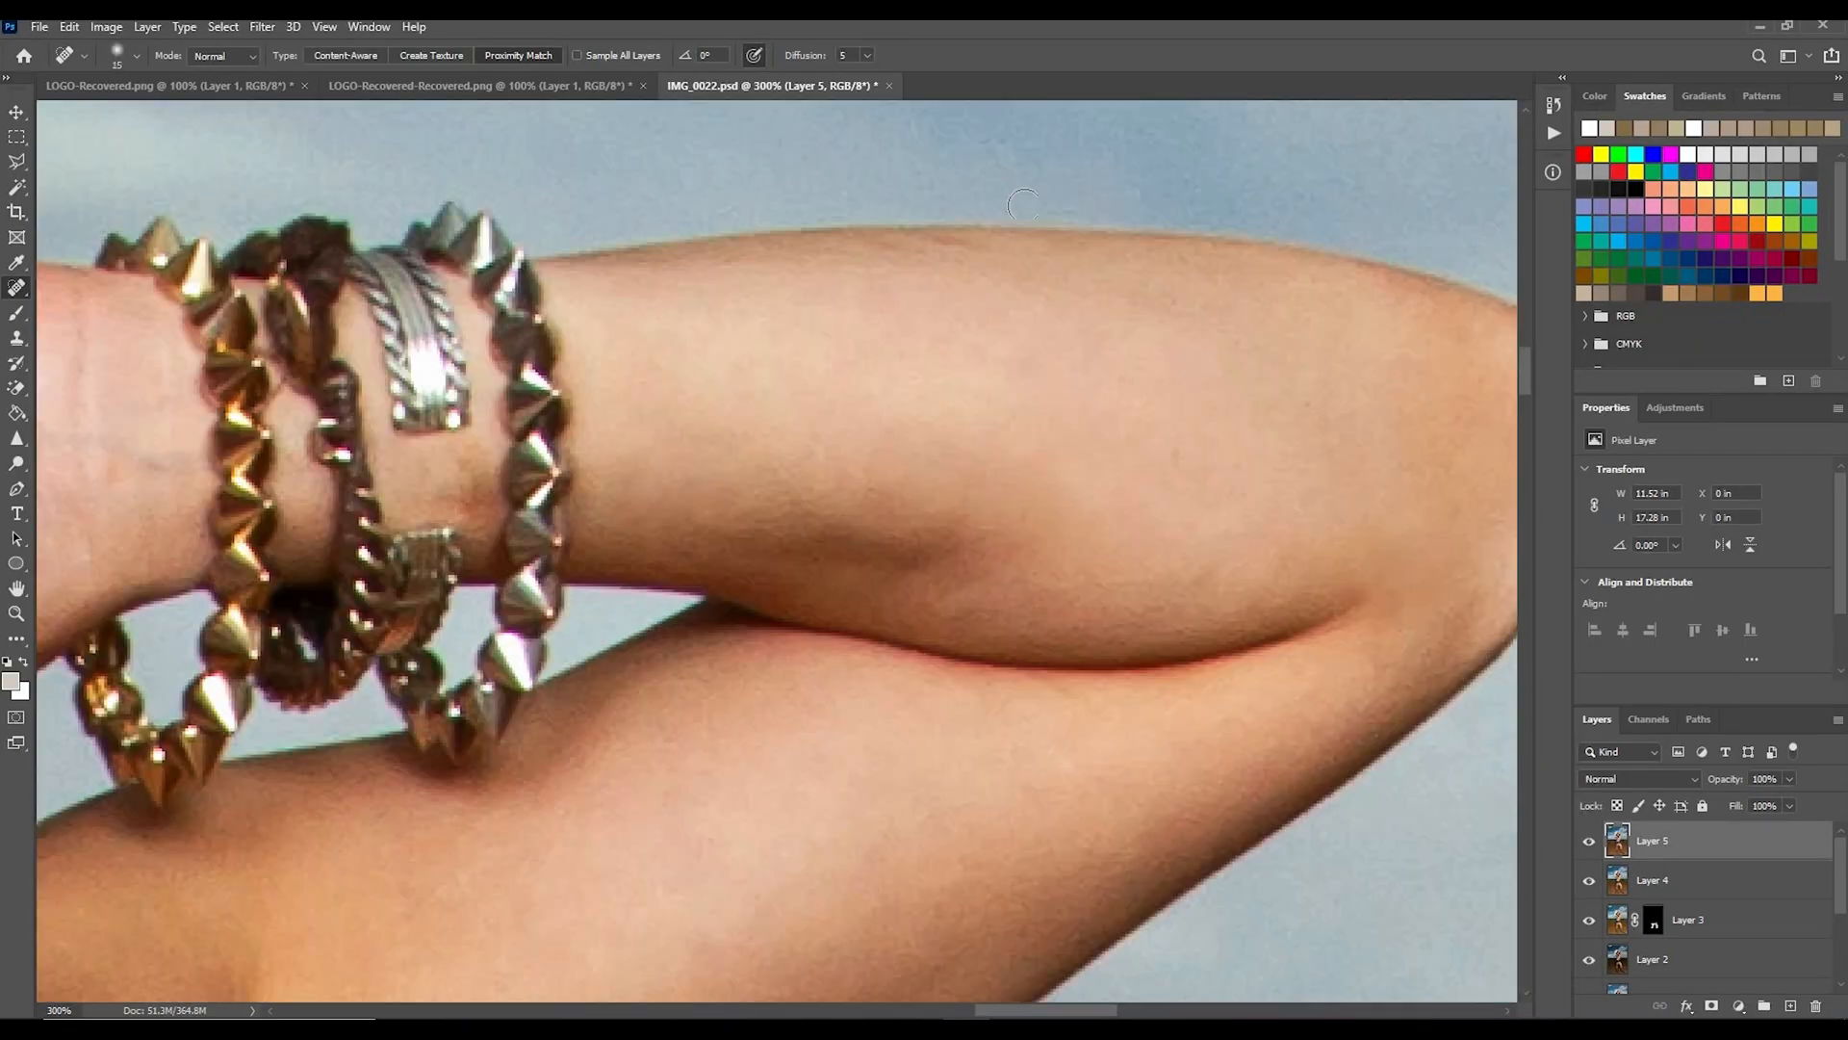
{"action": "left_click", "coordinate": [475, 490]}
{"action": "left_click", "coordinate": [1058, 767]}
Step: Switch to the Healing Brush and retouch skin blemishes on the torso with a 20 px brush
{"action": "right_click", "coordinate": [16, 288]}
{"action": "left_click", "coordinate": [82, 306]}
{"action": "key", "text": "ctrl+minus"}
{"action": "key", "text": "ctrl+minus"}
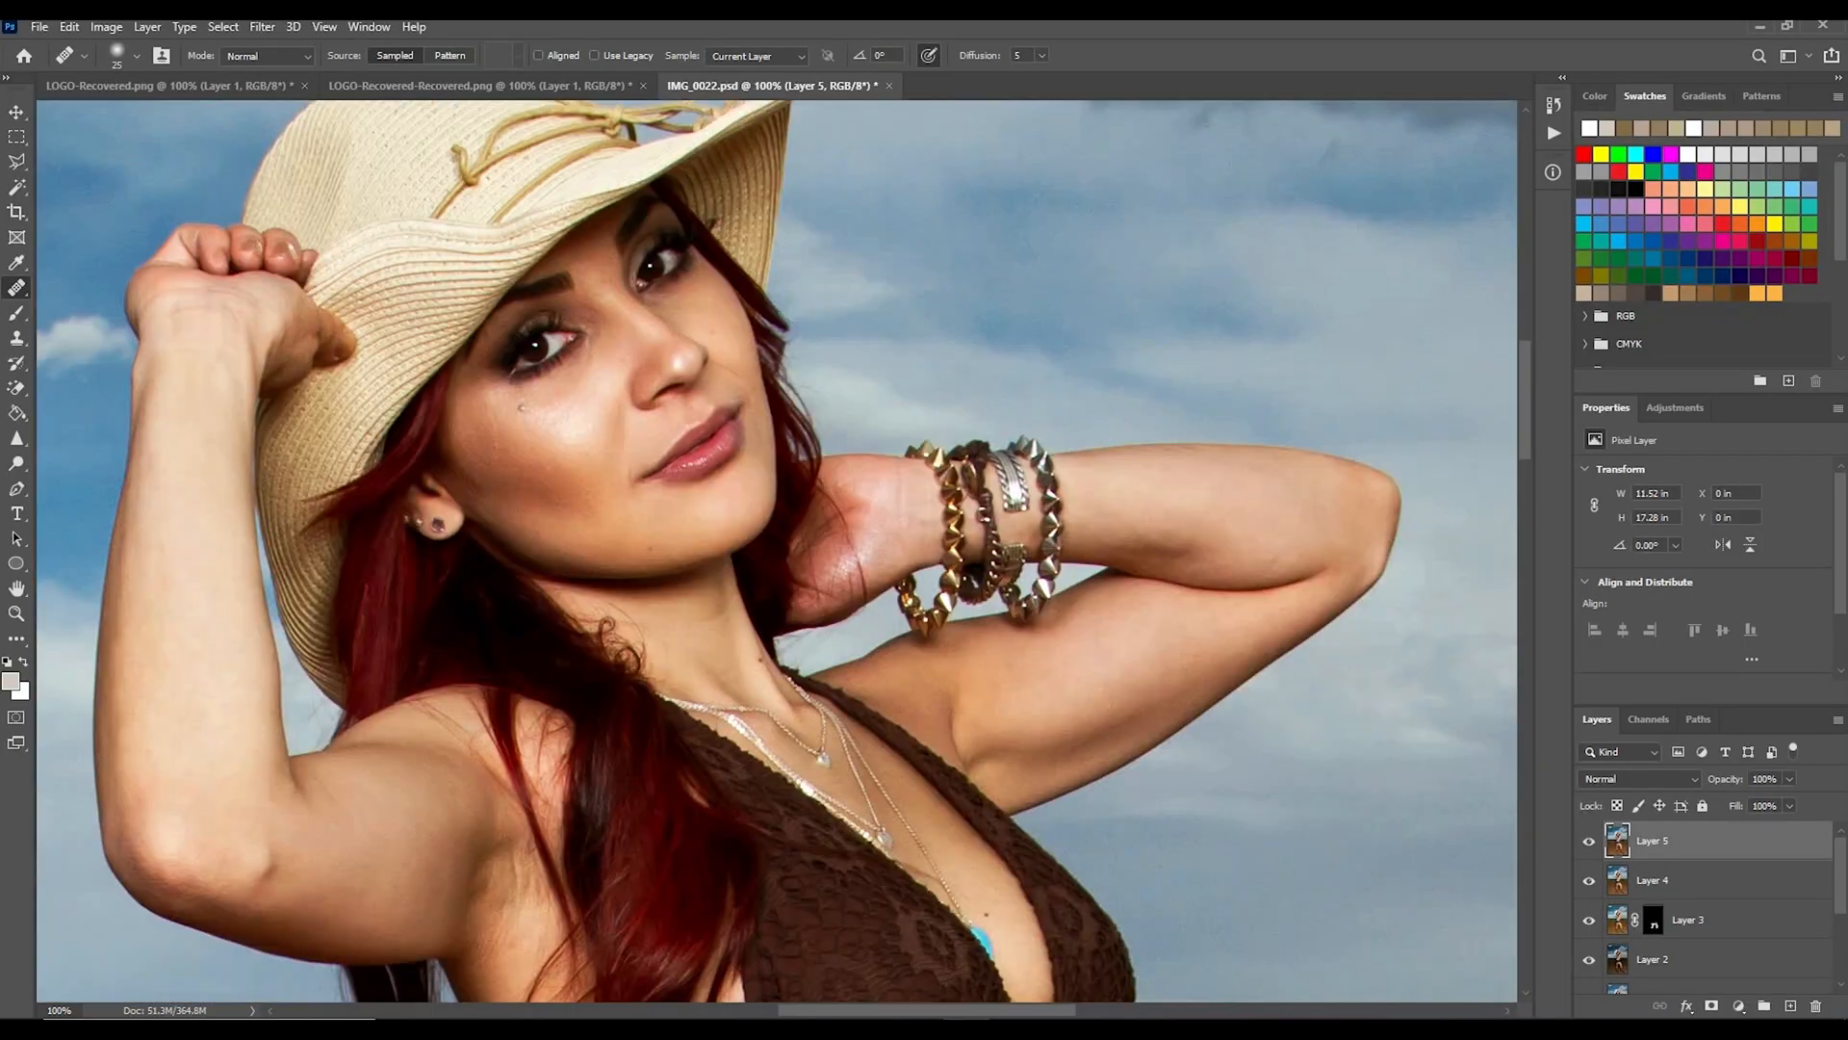
{"action": "key", "text": "ctrl+plus"}
{"action": "scroll", "coordinate": [322, 475], "scroll_direction": "down", "scroll_amount": 8}
{"action": "scroll", "coordinate": [322, 475], "scroll_direction": "left", "scroll_amount": 6}
{"action": "scroll", "coordinate": [157, 767], "scroll_direction": "up", "scroll_amount": 8}
{"action": "left_click_drag", "start_coordinate": [1523, 392], "coordinate": [1523, 543]}
{"action": "scroll", "coordinate": [1440, 611], "scroll_direction": "up", "scroll_amount": 3}
{"action": "key", "text": "bracketleft"}
{"action": "scroll", "coordinate": [394, 525], "scroll_direction": "left", "scroll_amount": 3}
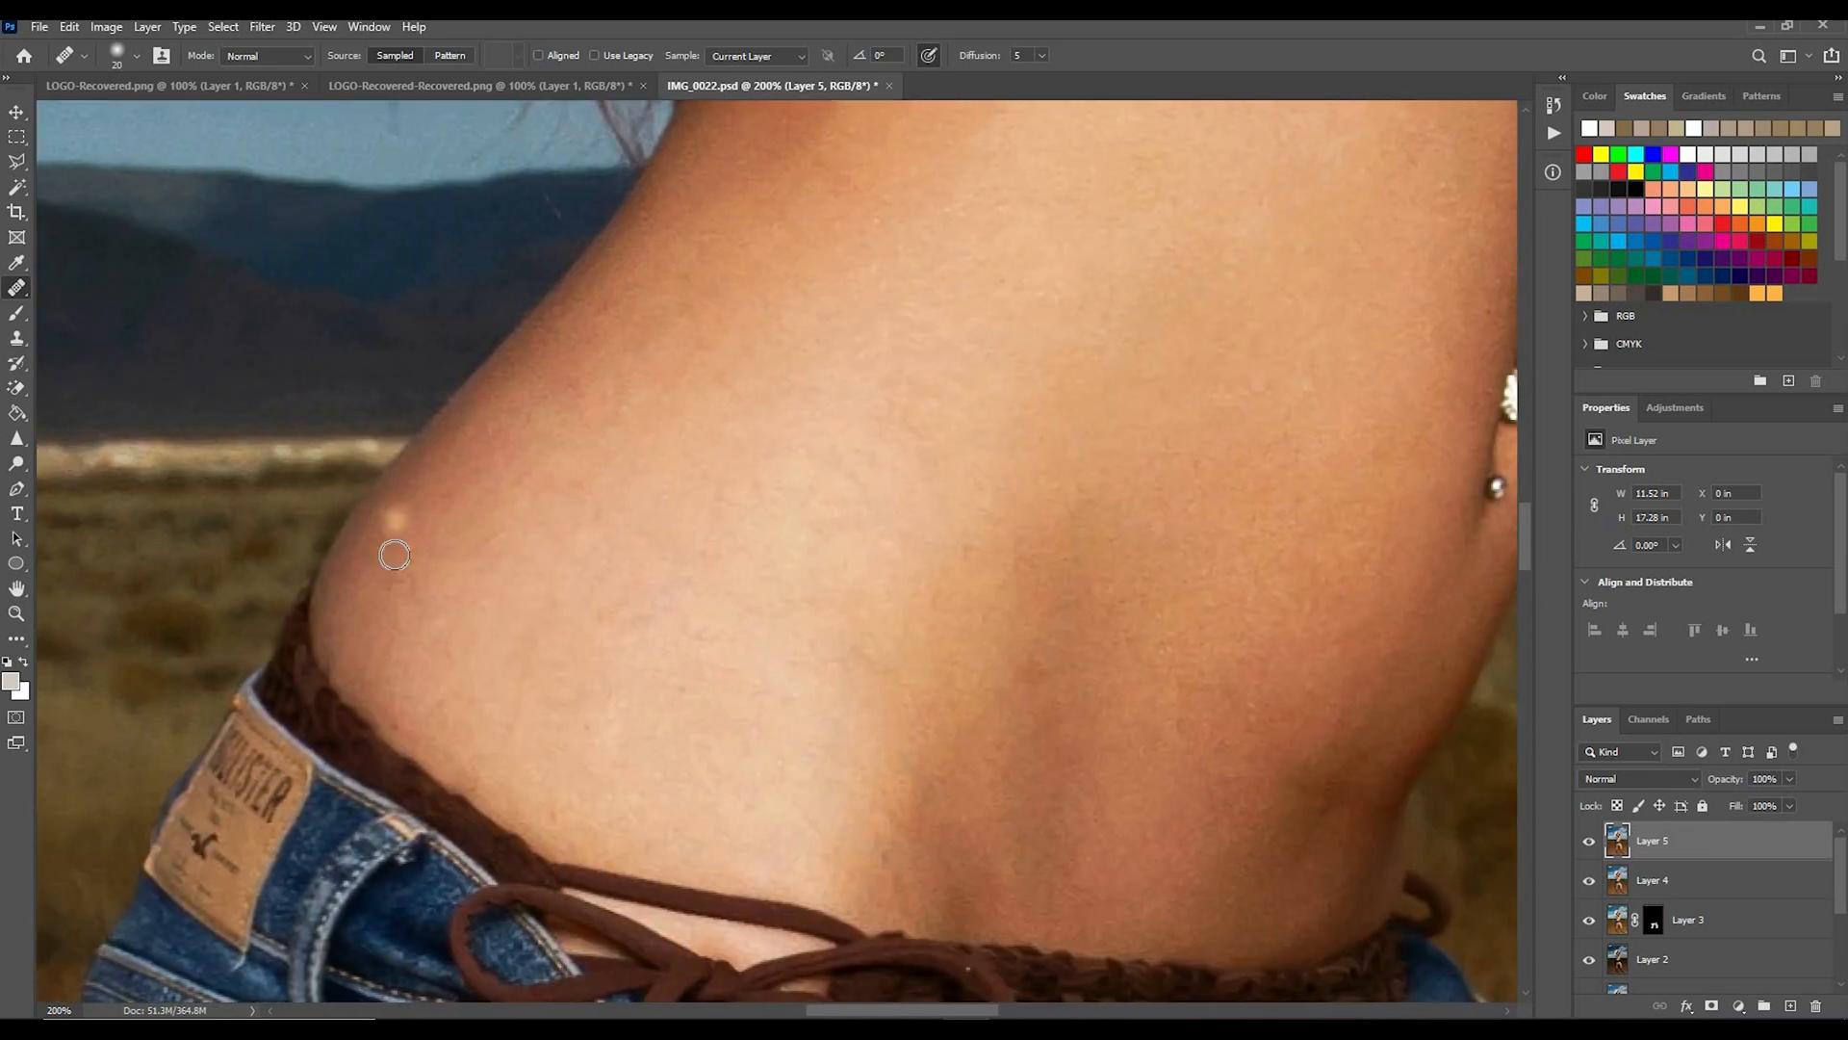
Step: Sample clean skin and heal the spots and creases on the forward thigh below the shorts with an enlarged Healing Brush
{"action": "scroll", "coordinate": [937, 190], "scroll_direction": "down", "scroll_amount": 10}
{"action": "mouse_move", "coordinate": [1532, 674]}
{"action": "left_mouse_down"}
{"action": "mouse_move", "coordinate": [1532, 739]}
{"action": "mouse_move", "coordinate": [1637, 620]}
{"action": "mouse_move", "coordinate": [1531, 638]}
{"action": "left_mouse_up"}
{"action": "scroll", "coordinate": [951, 519], "scroll_direction": "right", "scroll_amount": 5}
{"action": "left_click", "coordinate": [952, 520], "text": "alt"}
{"action": "key", "text": "bracketright"}
{"action": "left_click", "coordinate": [951, 468]}
{"action": "left_click", "coordinate": [759, 500]}
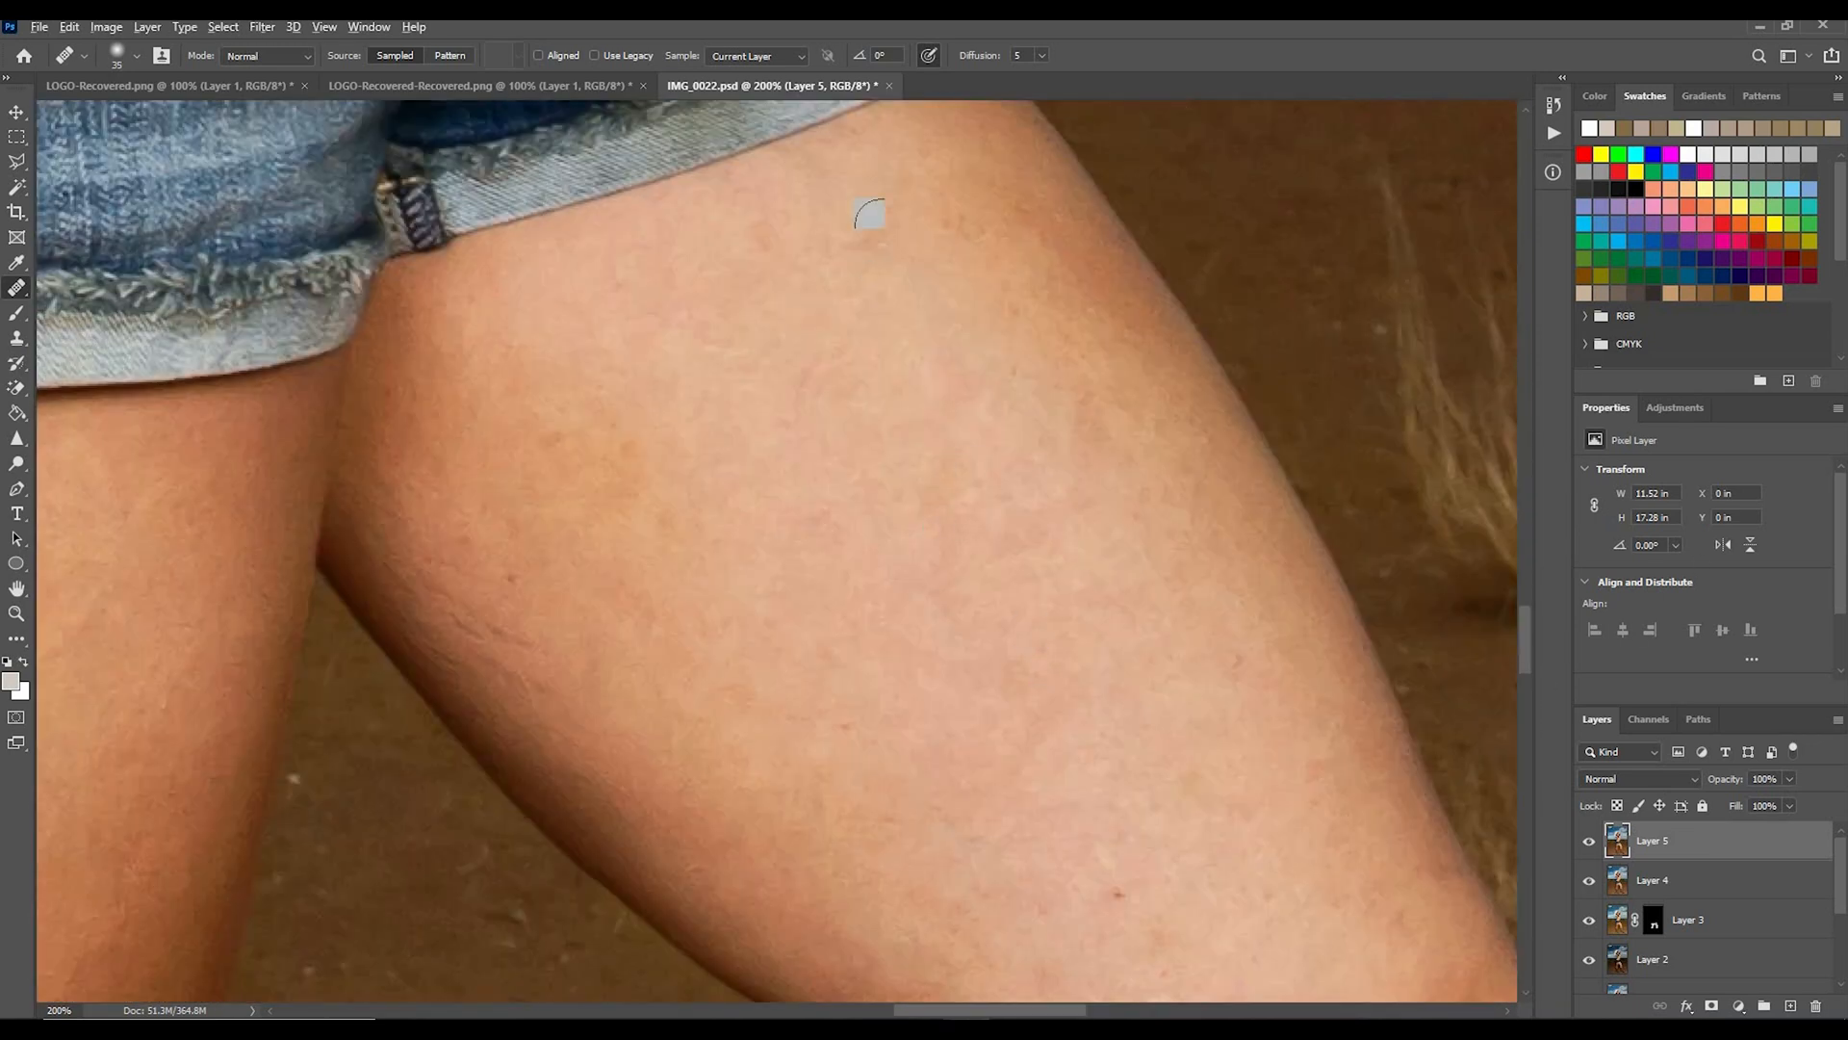
{"action": "left_click", "coordinate": [870, 219]}
{"action": "left_click", "coordinate": [816, 616]}
{"action": "left_click", "coordinate": [511, 578]}
{"action": "left_click", "coordinate": [420, 630]}
Step: Set the Healing Brush mode to Replace and retouch the dark bruise on the lower leg above the boot from nearby skin
{"action": "scroll", "coordinate": [1158, 551], "scroll_direction": "down", "scroll_amount": 4}
{"action": "scroll", "coordinate": [1124, 547], "scroll_direction": "down", "scroll_amount": 10}
{"action": "left_click", "coordinate": [266, 56]}
{"action": "left_click", "coordinate": [269, 93]}
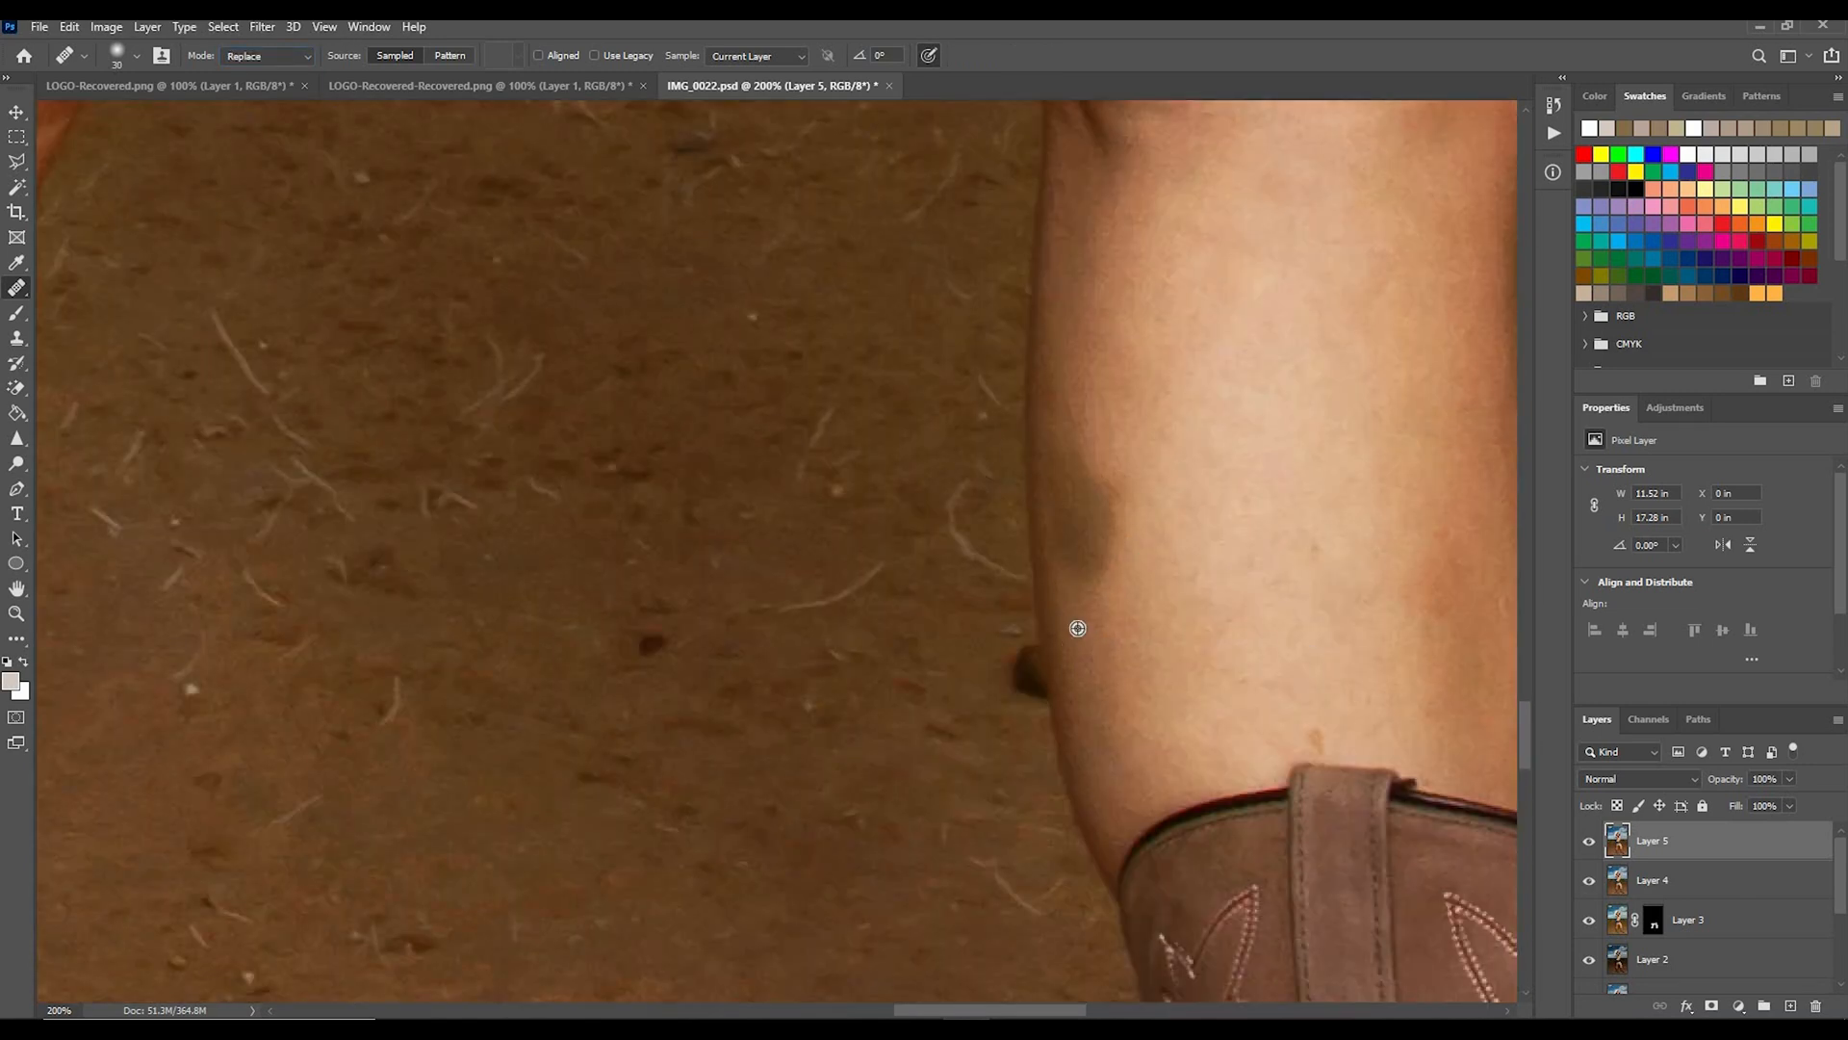
{"action": "left_click", "coordinate": [1078, 628], "text": "alt"}
{"action": "key", "text": "bracketright"}
{"action": "key", "text": "ctrl+minus"}
{"action": "key", "text": "ctrl+plus"}
{"action": "scroll", "coordinate": [1026, 740], "scroll_direction": "right", "scroll_amount": 3}
{"action": "mouse_move", "coordinate": [1530, 732]}
{"action": "left_mouse_down"}
{"action": "mouse_move", "coordinate": [1529, 674]}
{"action": "mouse_move", "coordinate": [1532, 731]}
{"action": "left_mouse_up"}
Step: Clone clean skin over the remaining lower-leg marks, heal one more spot, and compare with the retouch layer hidden
{"action": "key", "text": "s"}
{"action": "left_click", "coordinate": [809, 492], "text": "alt"}
{"action": "left_click", "coordinate": [809, 601]}
{"action": "left_click_drag", "start_coordinate": [810, 601], "coordinate": [799, 652]}
{"action": "key", "text": "j"}
{"action": "left_click", "coordinate": [758, 523]}
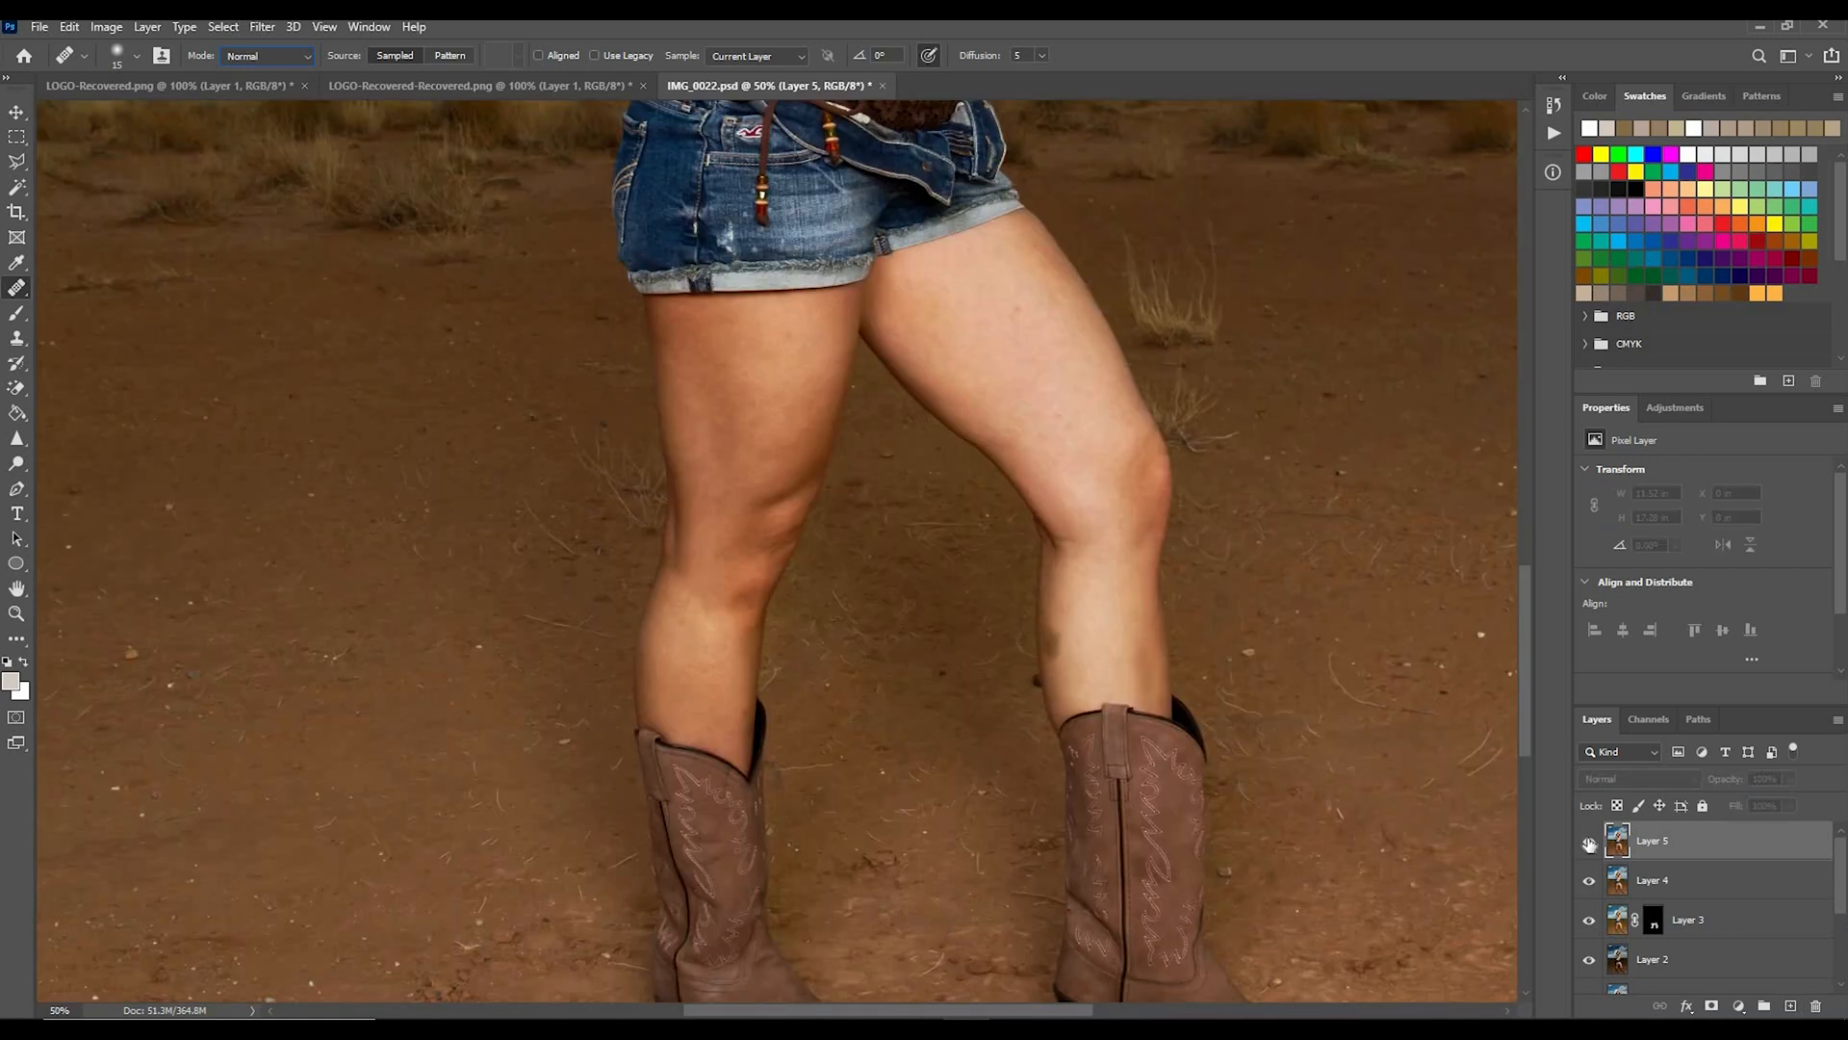
{"action": "left_click", "coordinate": [1589, 841]}
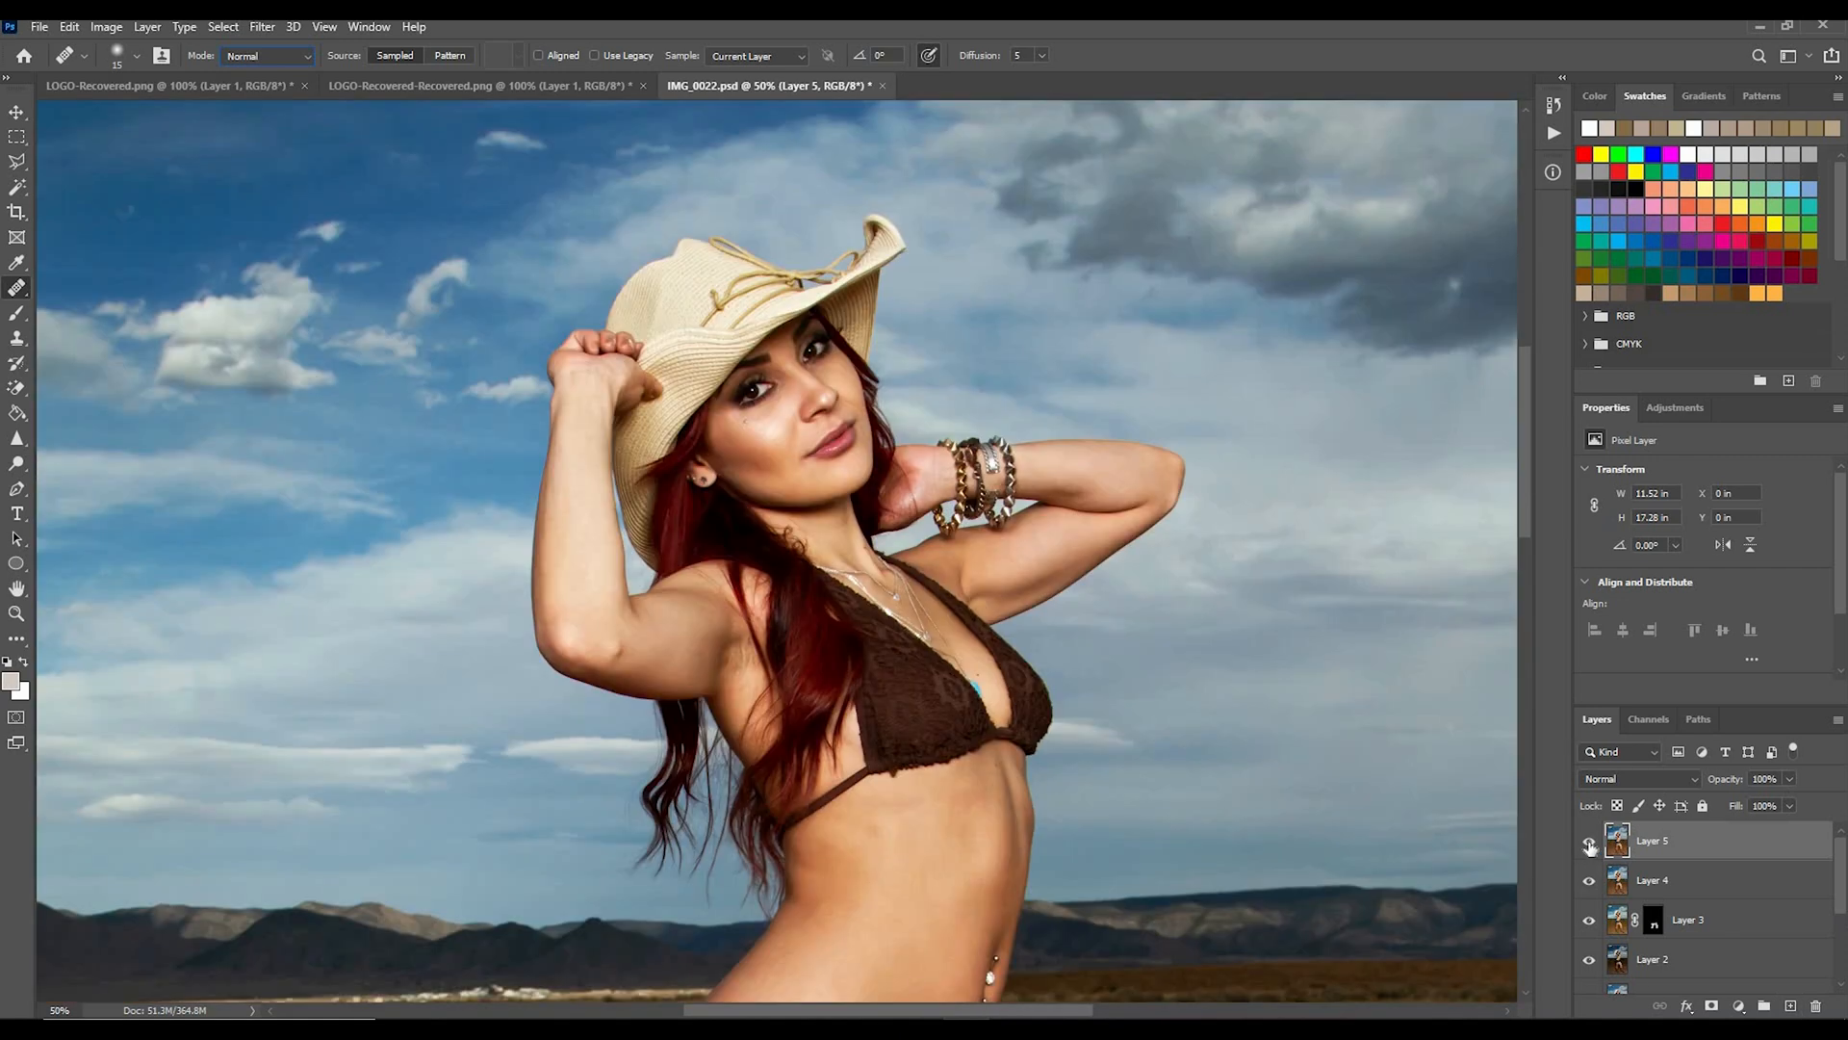
{"action": "left_click", "coordinate": [1589, 843]}
Step: Even out the skin on the lower abdomen and bent arm with the Clone Stamp at 51% opacity
{"action": "key", "text": "ctrl+plus"}
{"action": "scroll", "coordinate": [1249, 849], "scroll_direction": "right", "scroll_amount": 5}
{"action": "key", "text": "s"}
{"action": "left_click", "coordinate": [1014, 295], "text": "alt"}
{"action": "left_click_drag", "start_coordinate": [810, 310], "coordinate": [946, 213]}
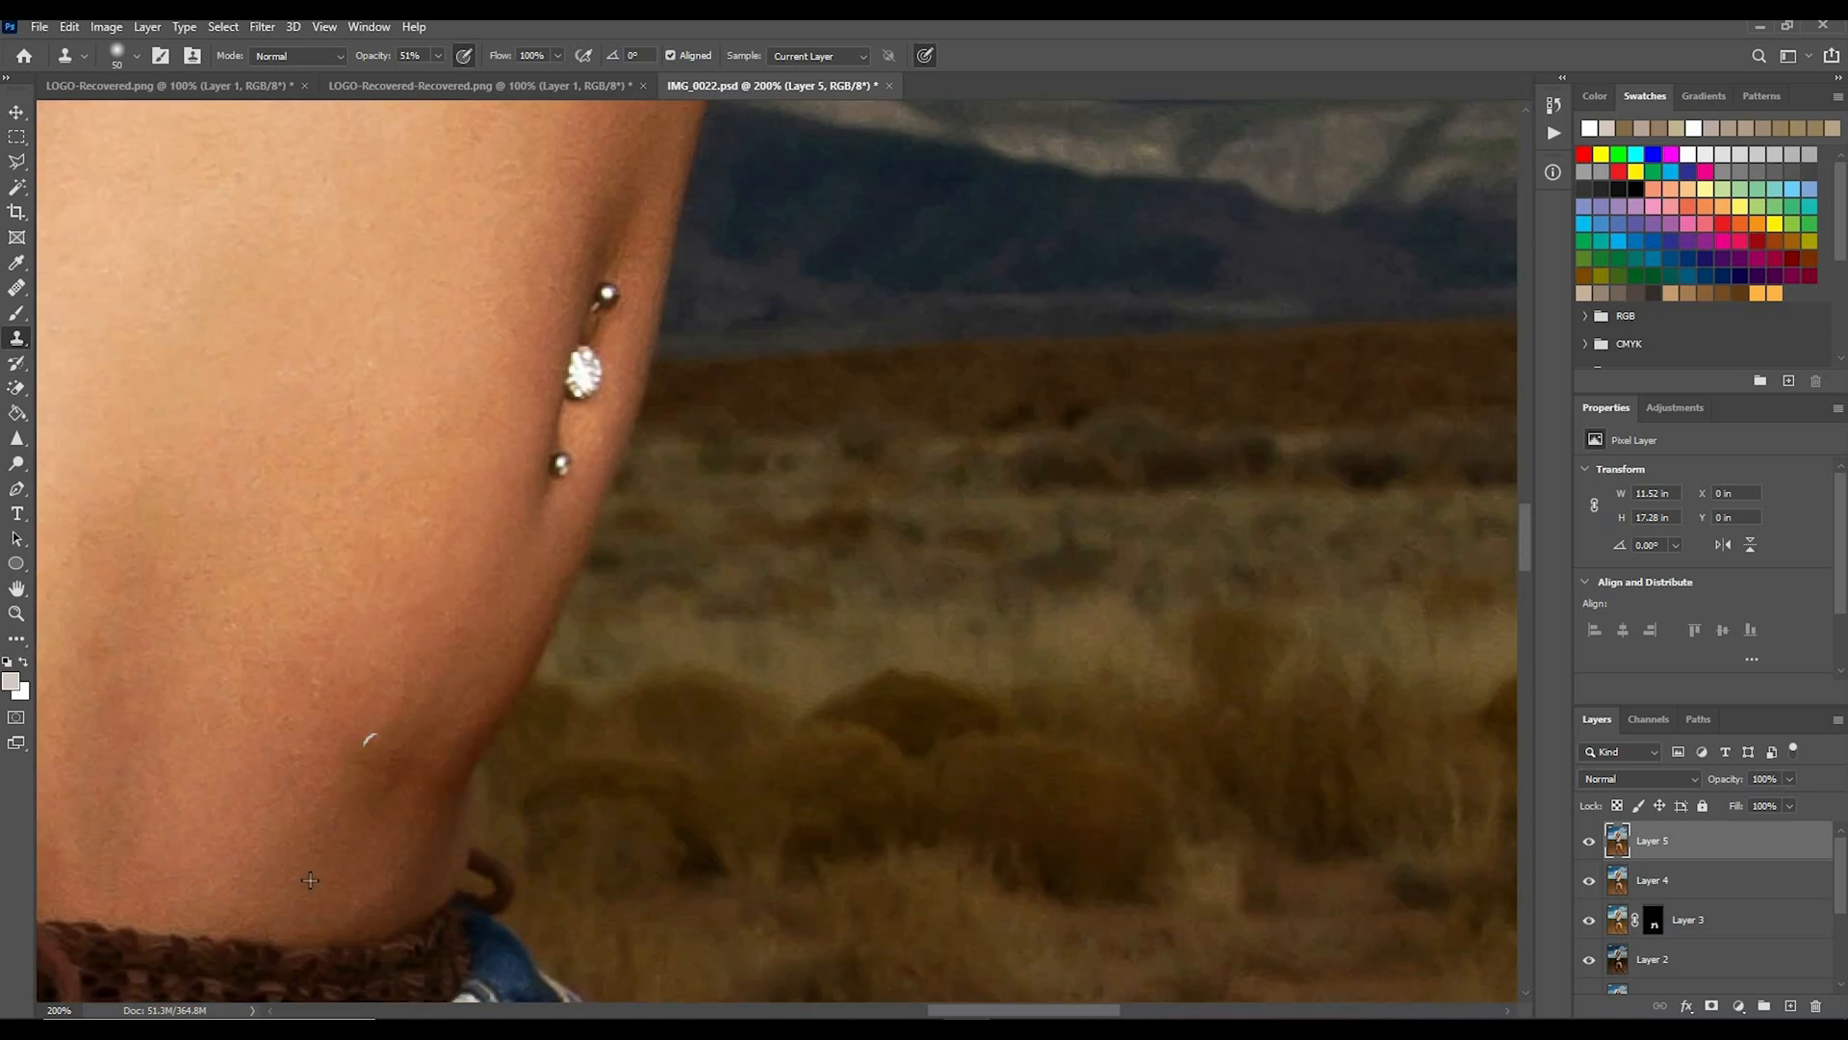
{"action": "key", "text": "ctrl+minus"}
{"action": "key", "text": "ctrl+minus"}
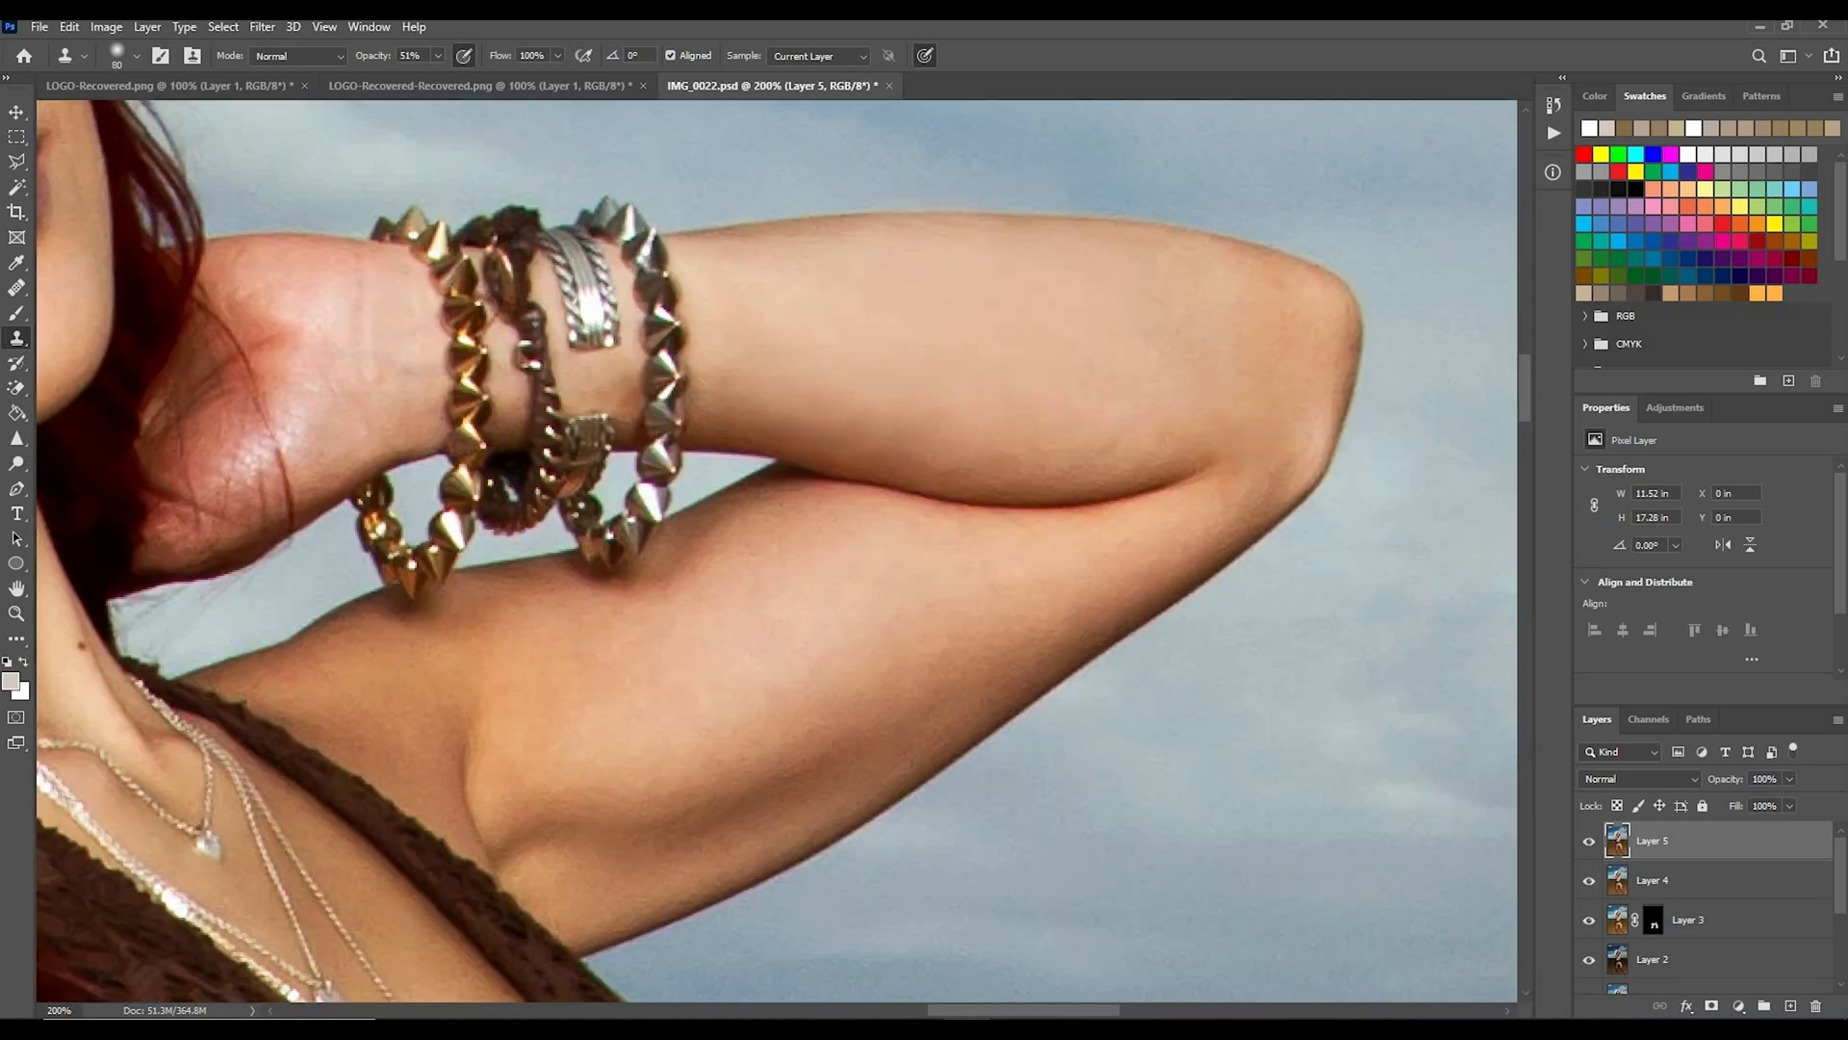
{"action": "key", "text": "ctrl+0"}
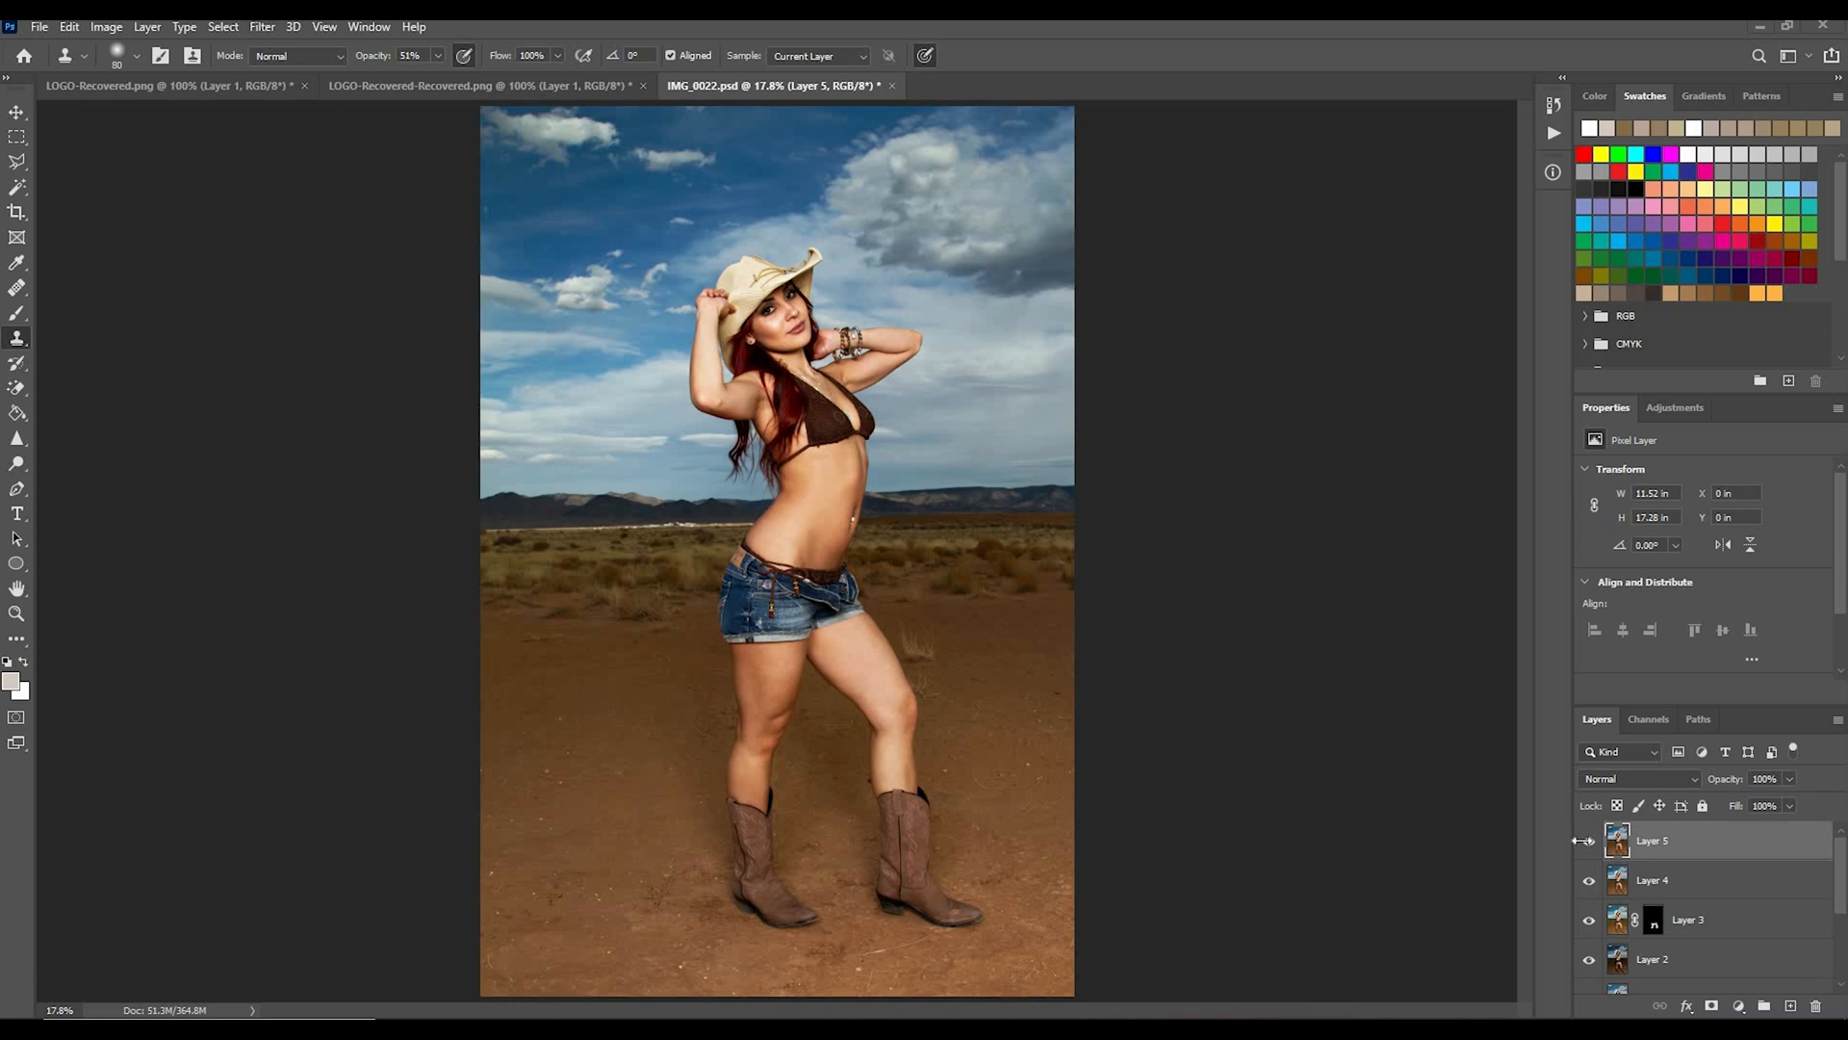
Step: Stamp the visible image onto a new top layer and apply a Gaussian Blur with a 20.8-pixel radius
{"action": "key", "text": "ctrl+shift+alt+n"}
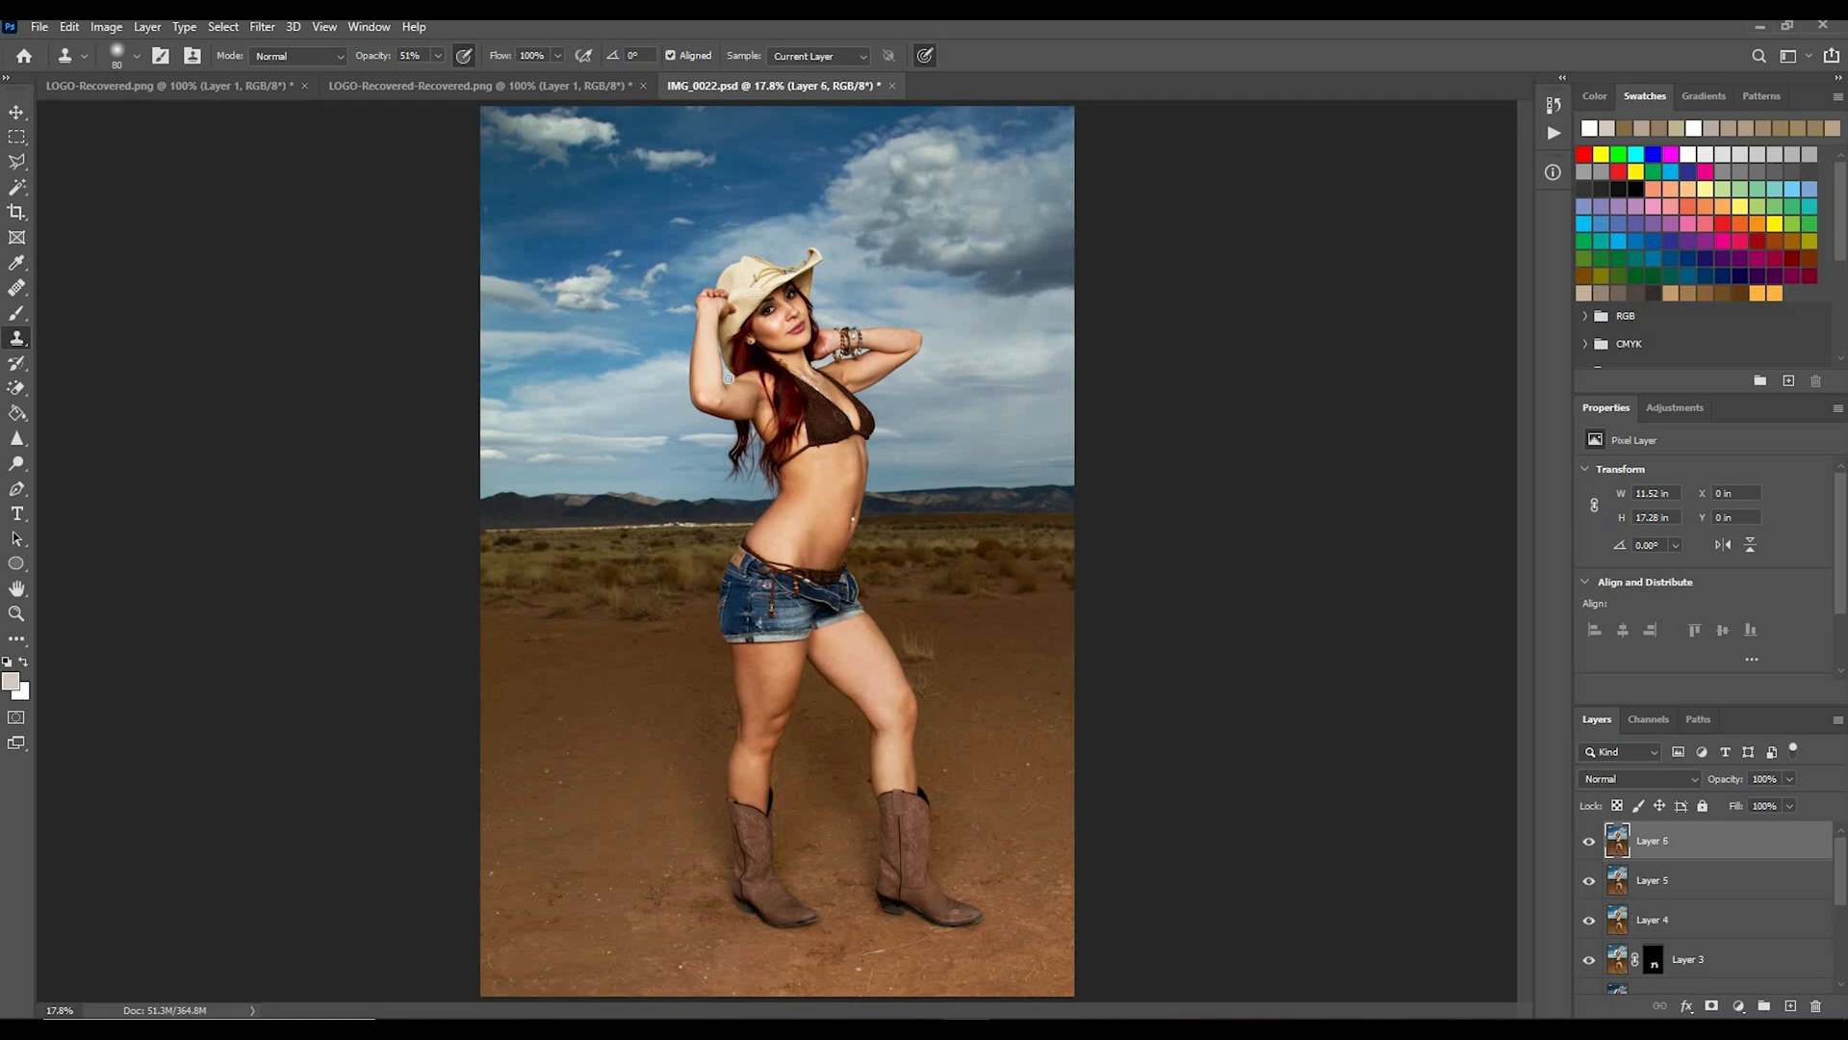
{"action": "left_click", "coordinate": [262, 26]}
{"action": "mouse_move", "coordinate": [344, 243]}
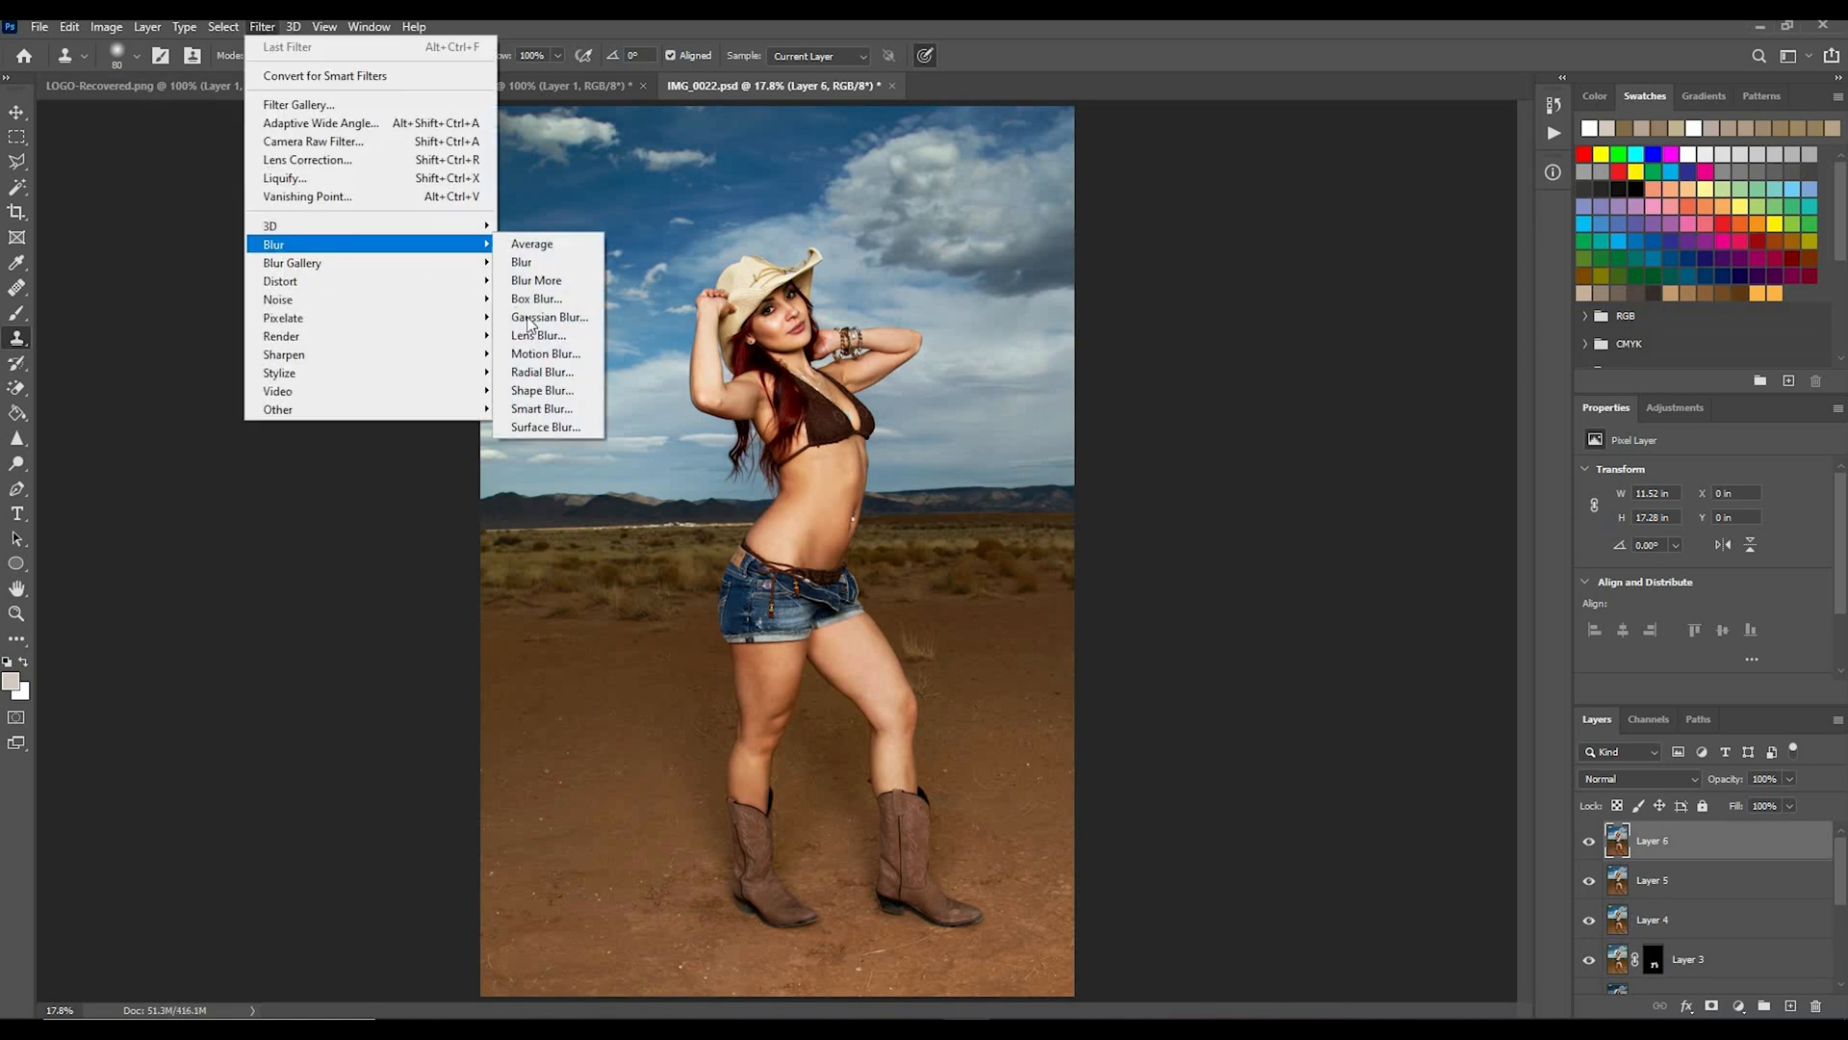
{"action": "left_click", "coordinate": [528, 317]}
{"action": "key", "text": "ctrl+minus"}
{"action": "key", "text": "ctrl+minus"}
{"action": "key", "text": "ctrl+plus"}
{"action": "key", "text": "ctrl+plus"}
{"action": "key", "text": "ctrl+plus"}
{"action": "key", "text": "ctrl+plus"}
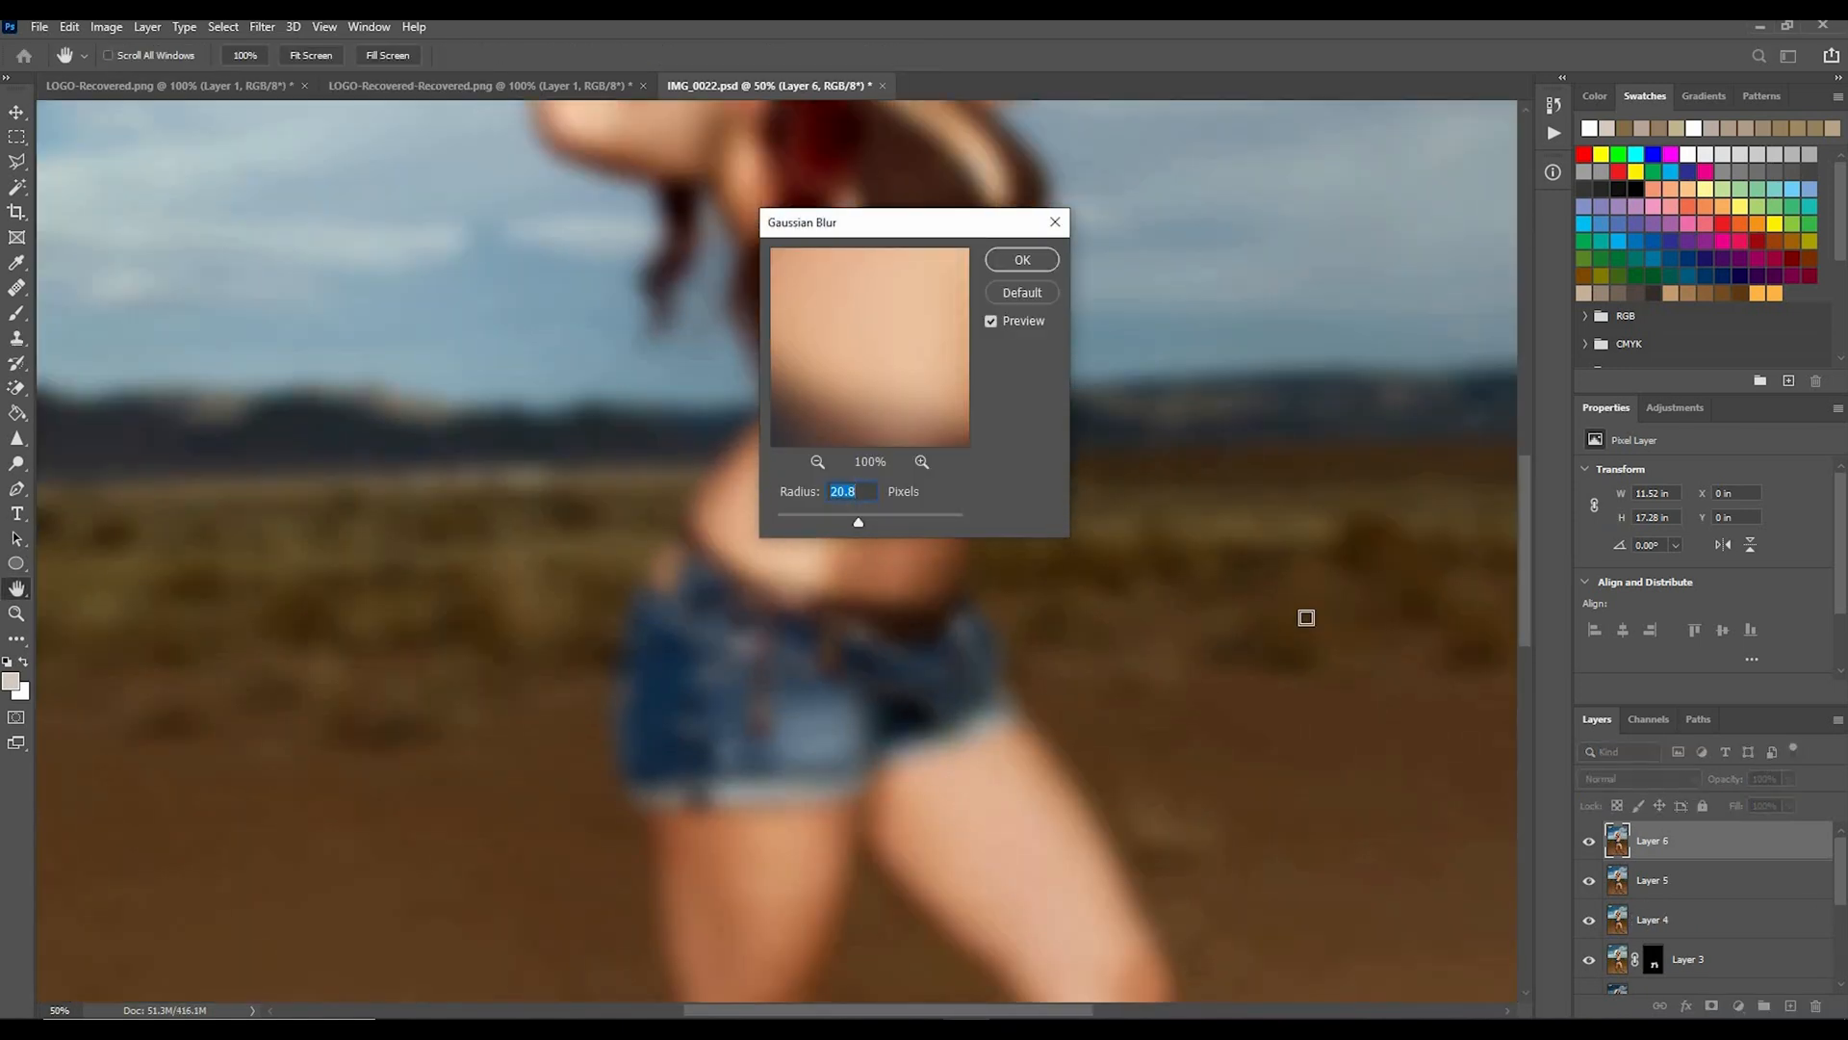
{"action": "scroll", "coordinate": [1537, 513], "scroll_direction": "up", "scroll_amount": 5}
{"action": "left_click", "coordinate": [1022, 259]}
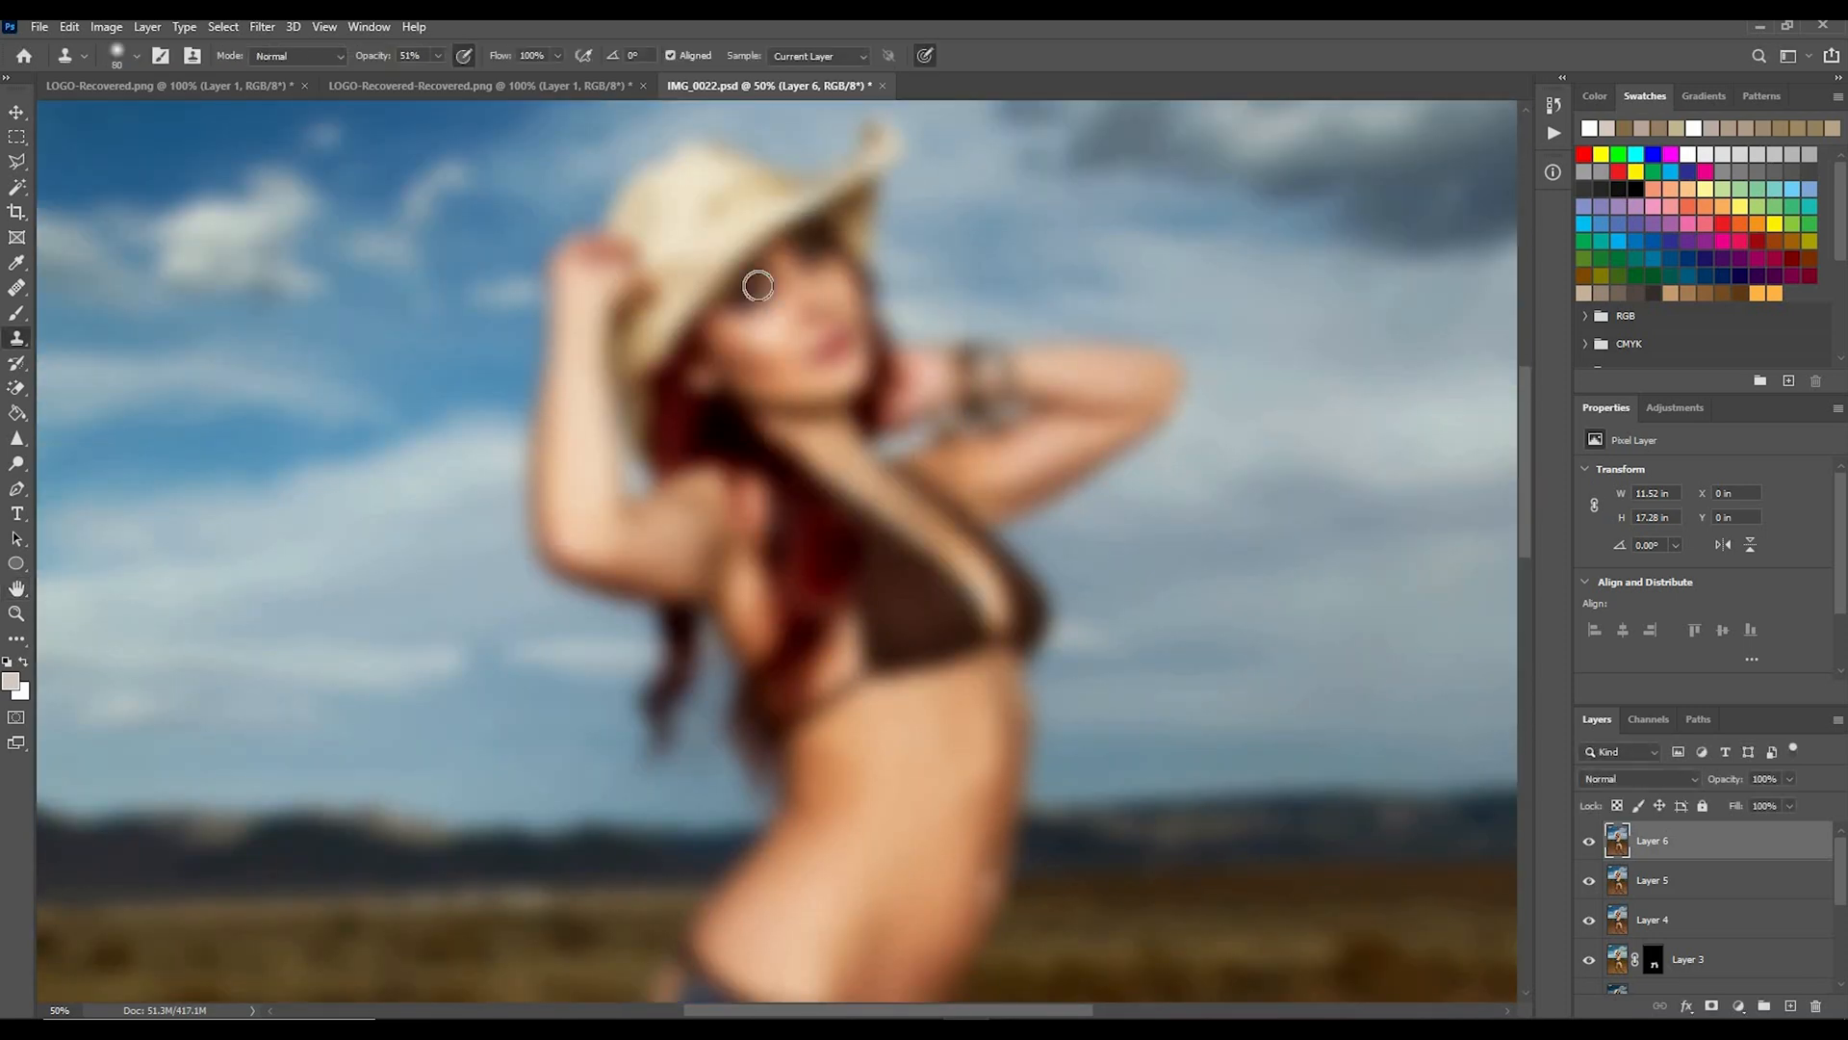
Step: Add a Hide All layer mask to the blurred layer
{"action": "left_click", "coordinate": [148, 26]}
{"action": "mouse_move", "coordinate": [289, 328]}
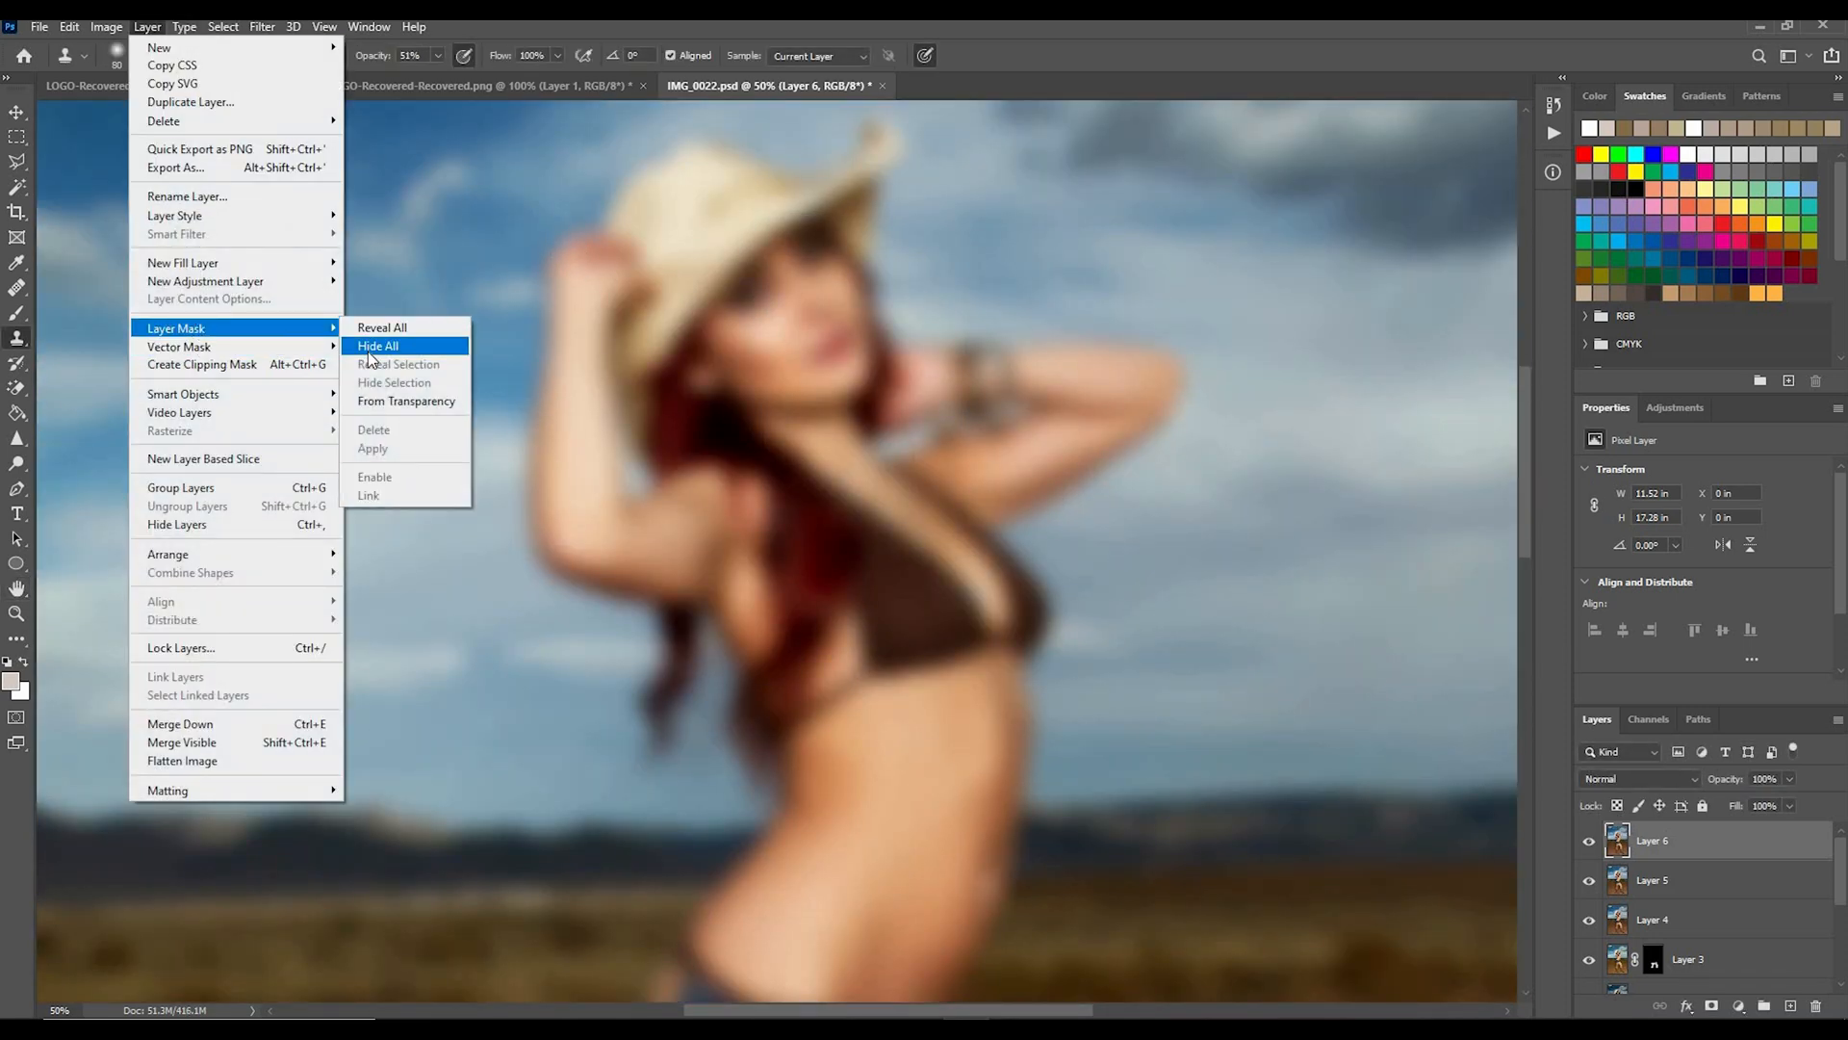
{"action": "left_click", "coordinate": [369, 346]}
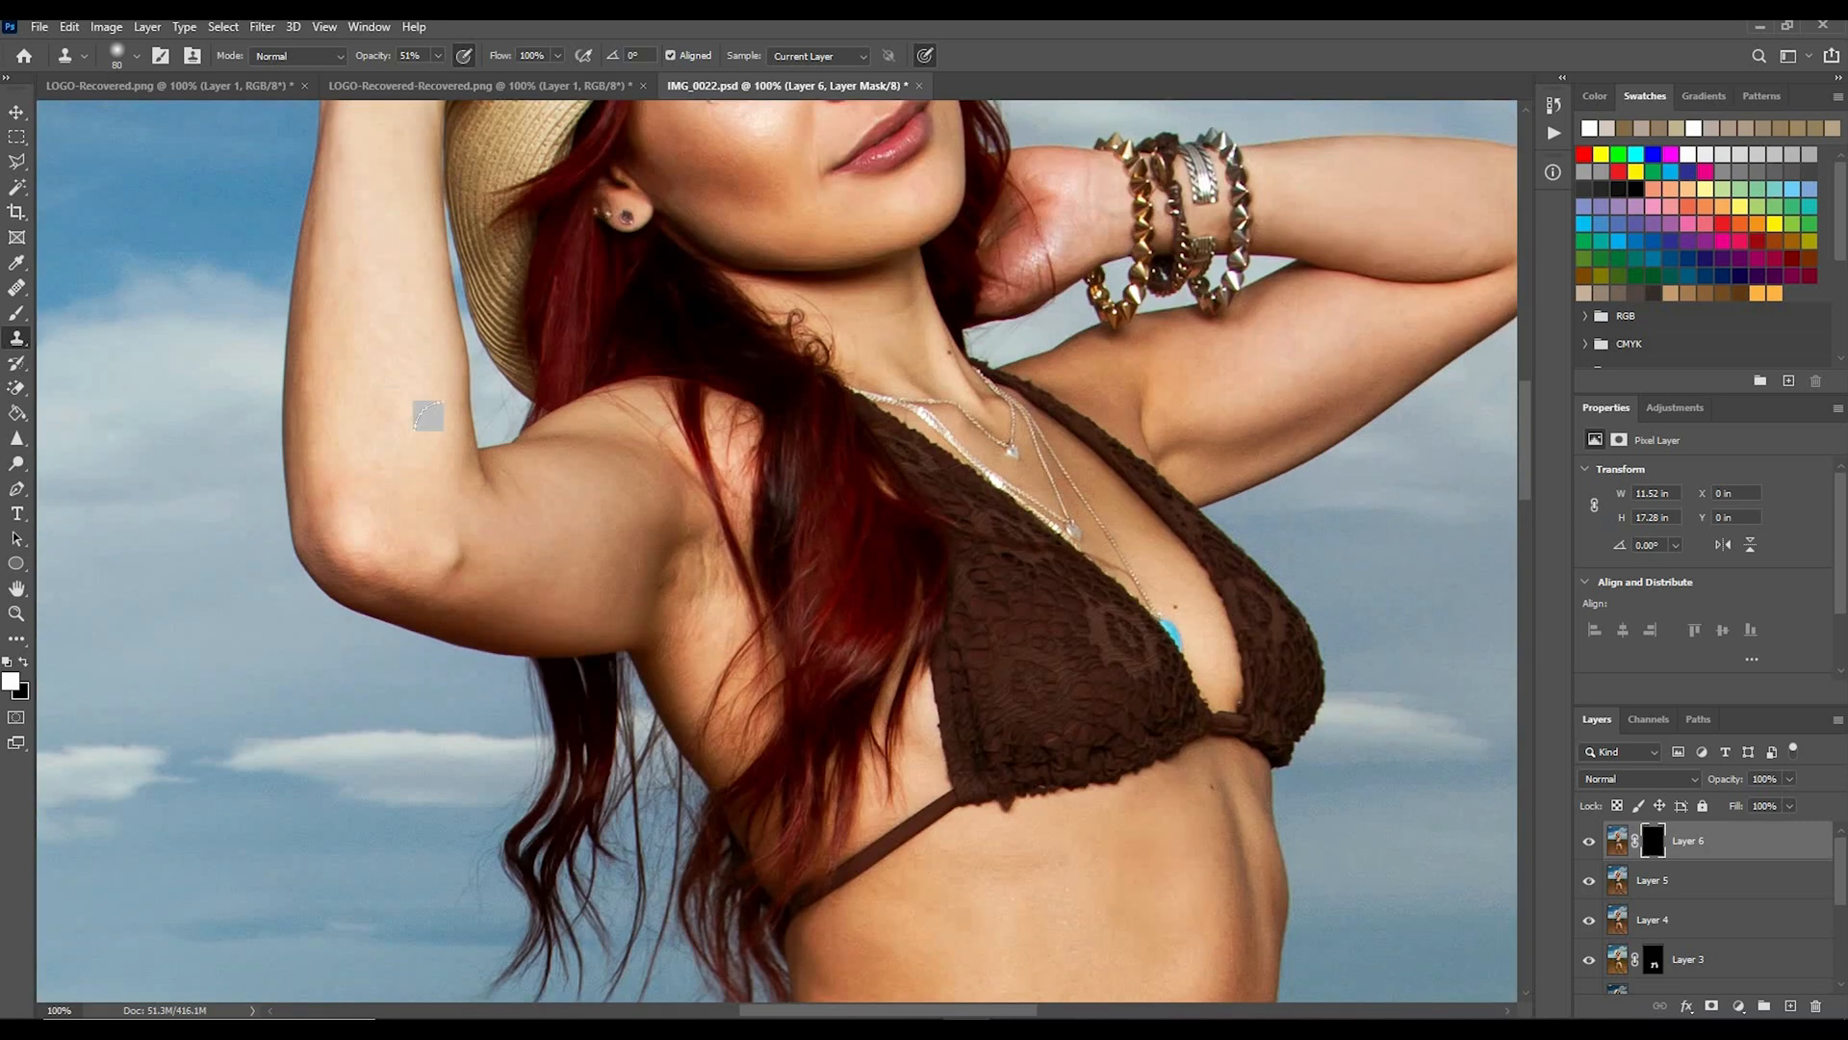
Step: Paint the blurred layer's mask over the facial skin with a white Brush at 20% opacity
{"action": "scroll", "coordinate": [426, 414], "scroll_direction": "up", "scroll_amount": 2}
{"action": "left_click", "coordinate": [16, 314]}
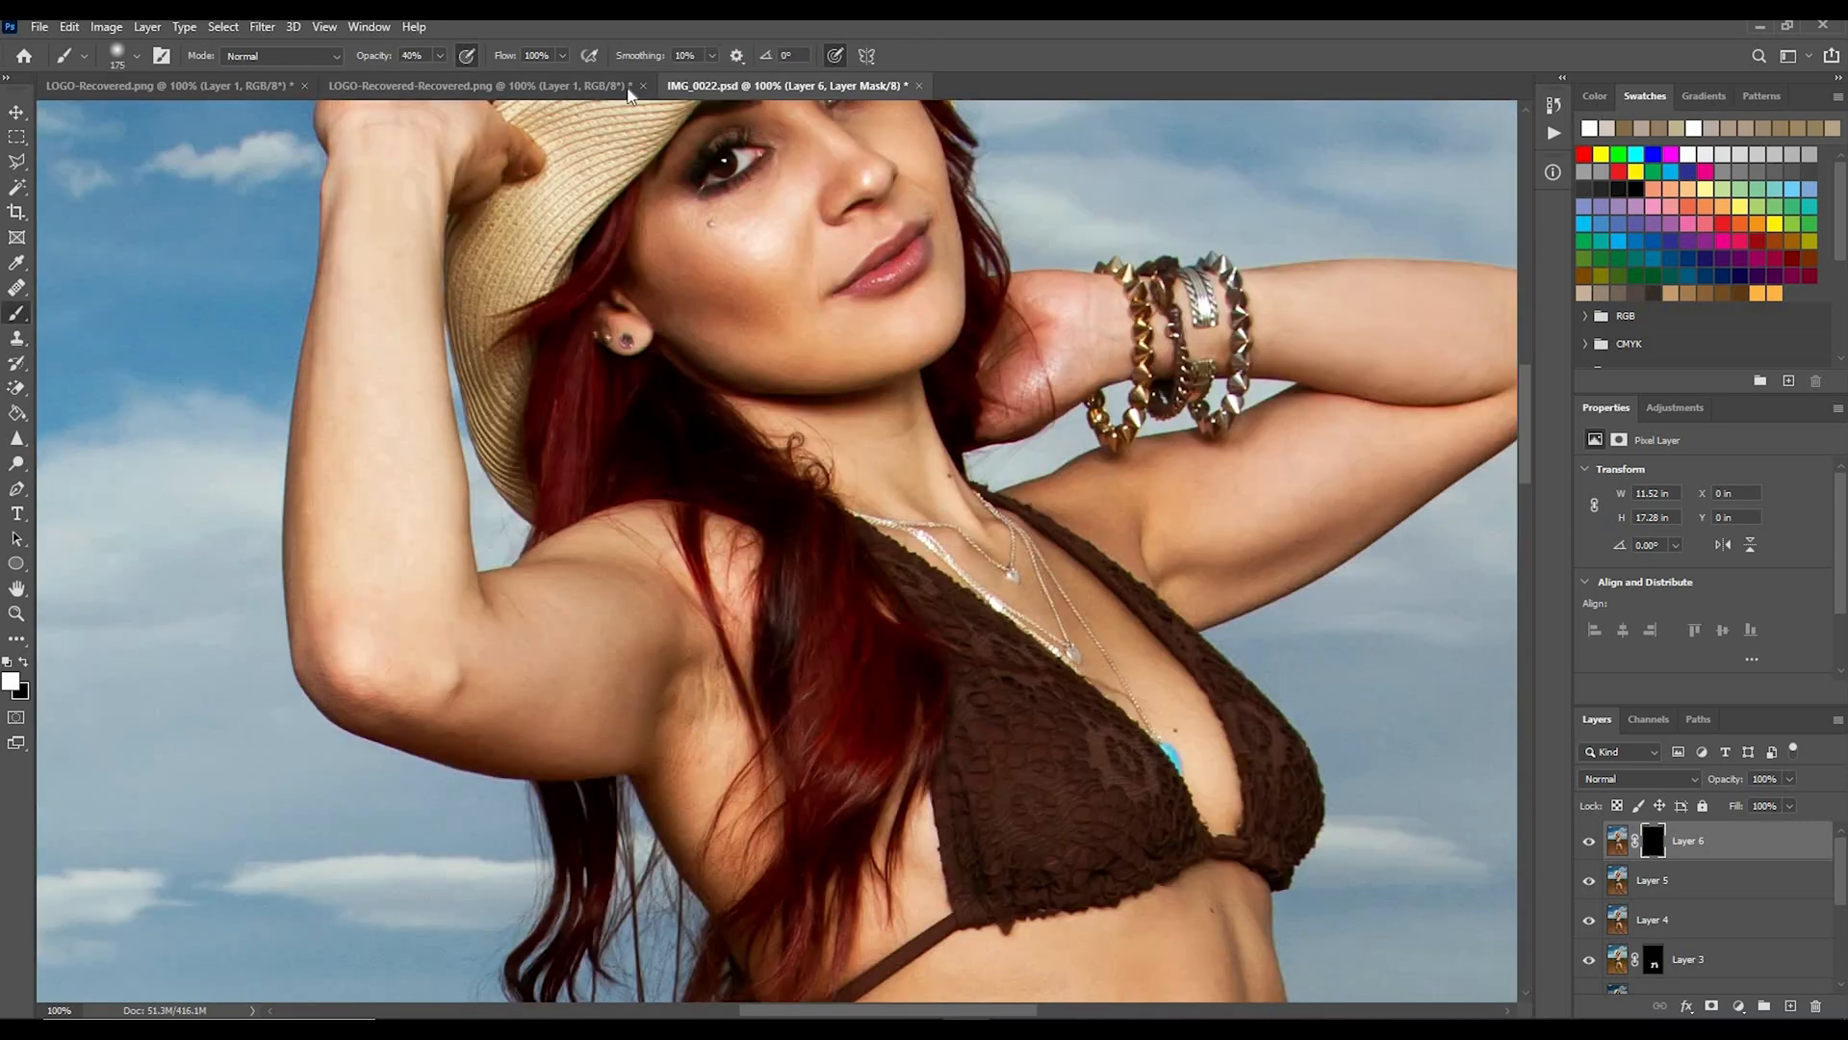
{"action": "left_click", "coordinate": [437, 56]}
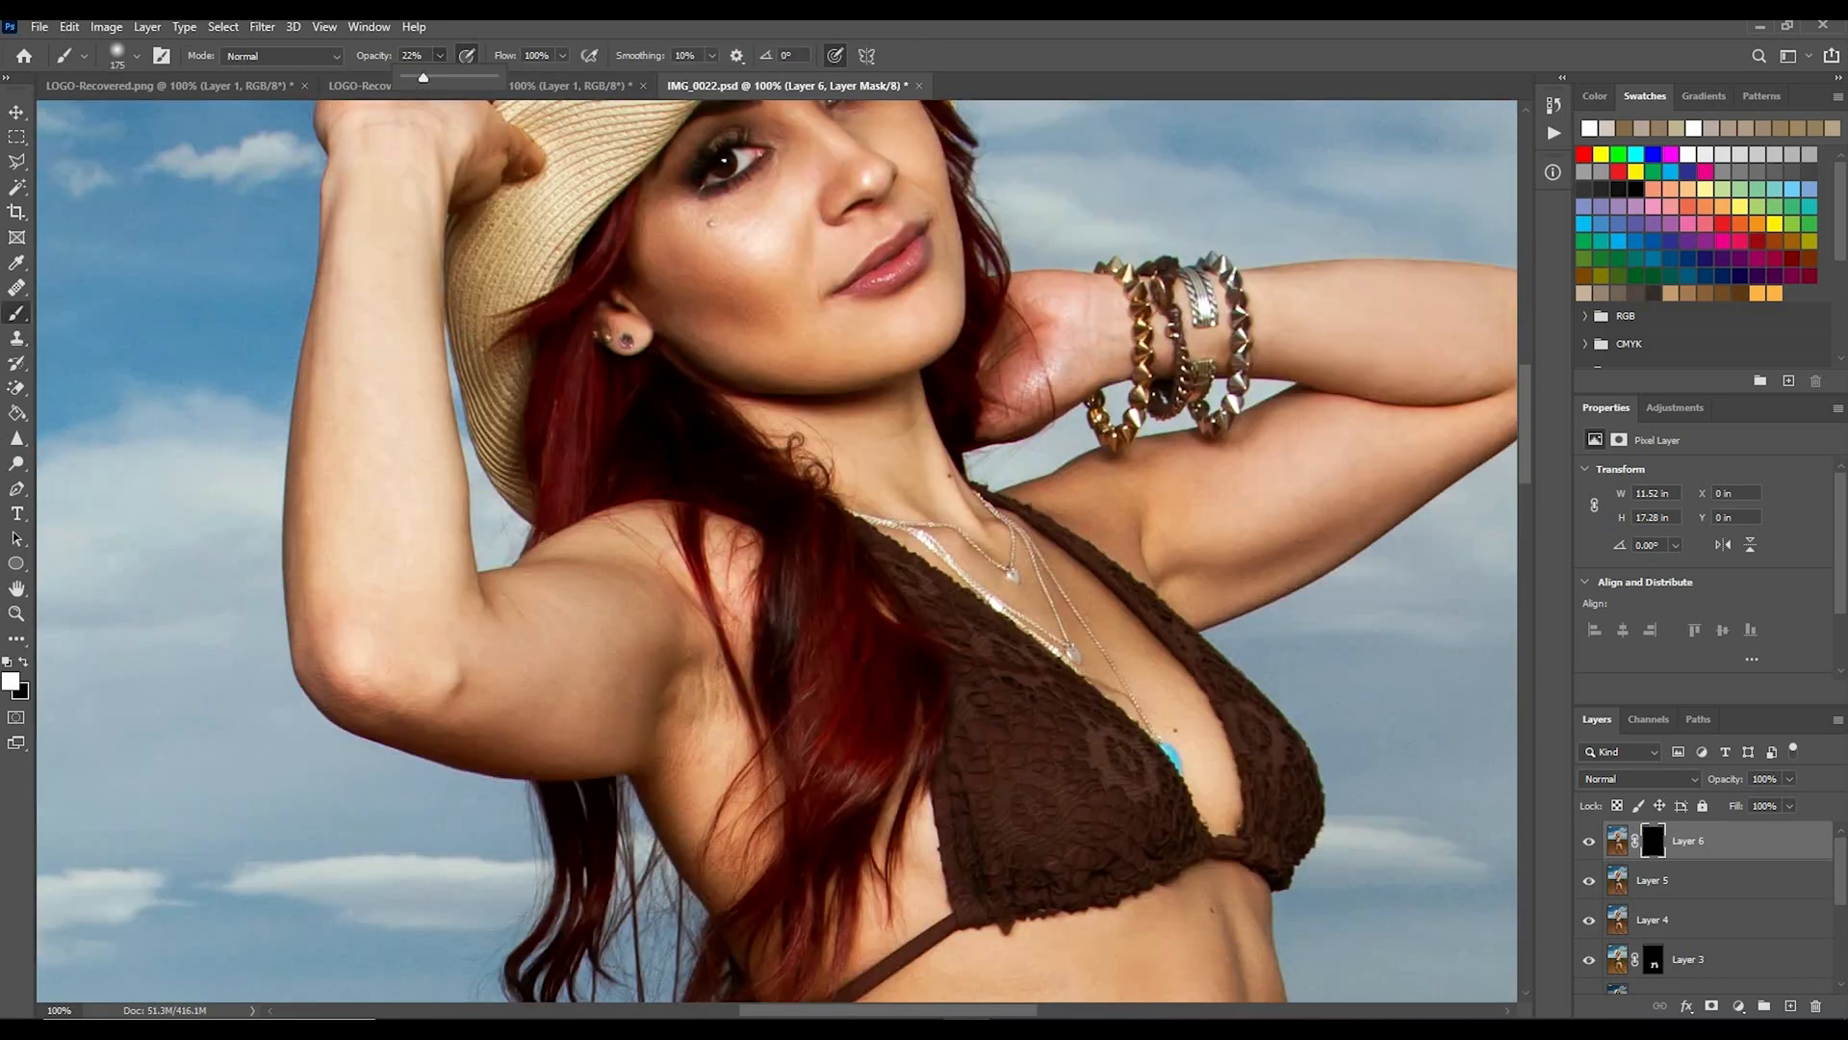
{"action": "key", "text": "ctrl+plus"}
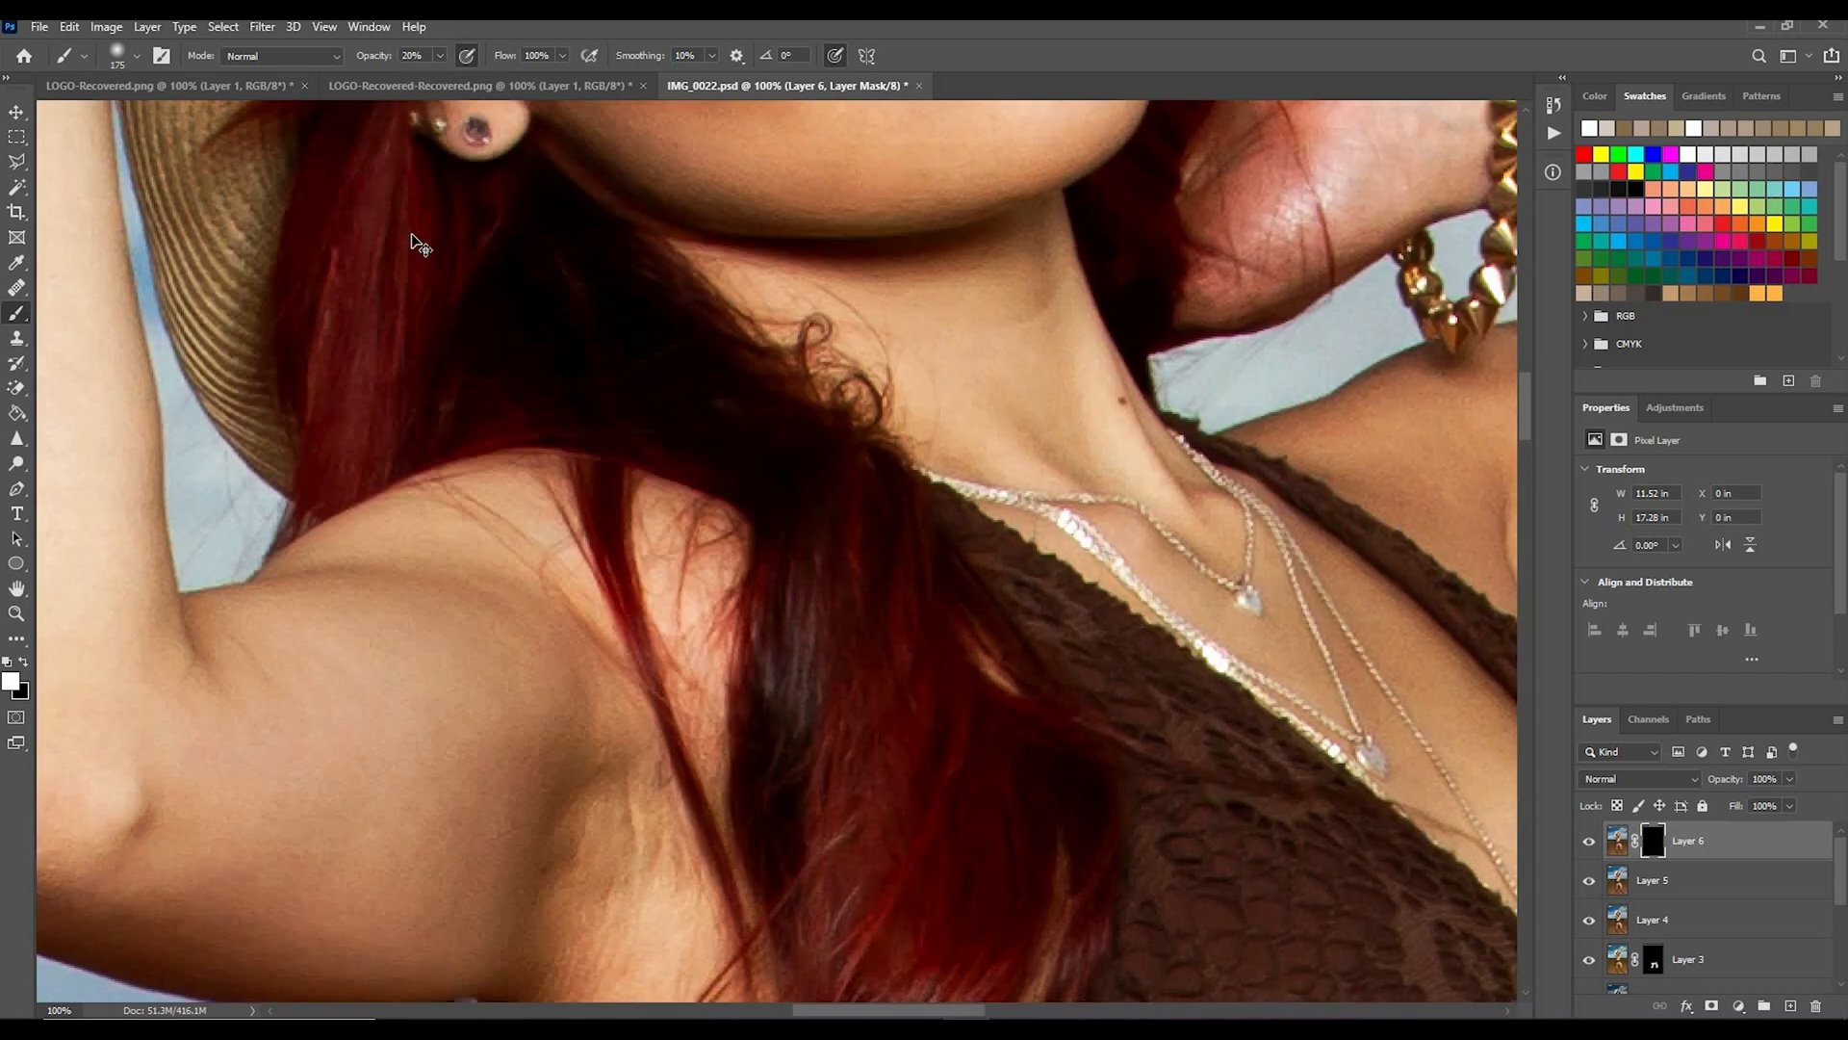
{"action": "key", "text": "ctrl+minus"}
{"action": "scroll", "coordinate": [662, 842], "scroll_direction": "up", "scroll_amount": 2}
{"action": "key", "text": "ctrl+plus"}
{"action": "key", "text": "bracketleft"}
{"action": "key", "text": "bracketleft"}
{"action": "key", "text": "bracketleft"}
{"action": "key", "text": "bracketleft"}
{"action": "key", "text": "bracketleft"}
{"action": "key", "text": "bracketleft"}
{"action": "key", "text": "bracketleft"}
{"action": "key", "text": "bracketleft"}
{"action": "key", "text": "bracketleft"}
{"action": "left_click", "coordinate": [736, 330]}
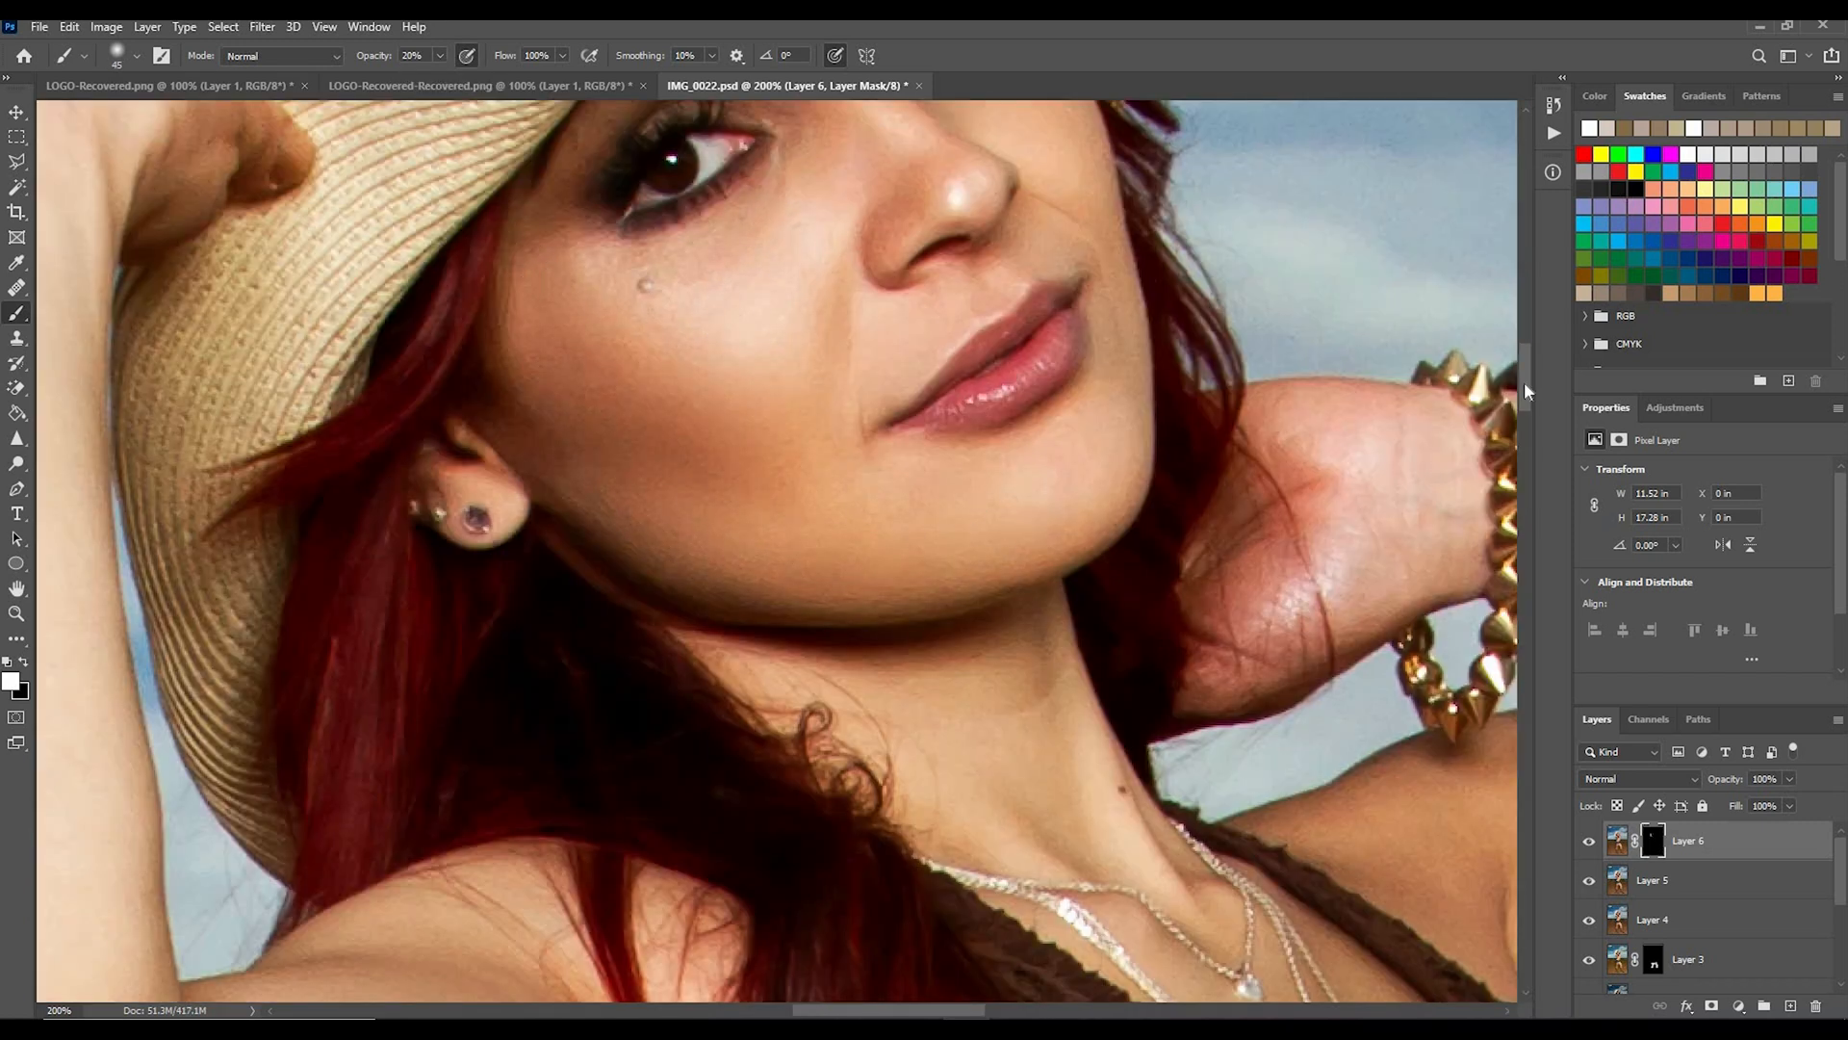
Step: Continue painting the blur mask over the remaining upper-body skin with a smaller brush at 20% opacity
{"action": "mouse_move", "coordinate": [1524, 391]}
{"action": "left_mouse_down"}
{"action": "mouse_move", "coordinate": [1524, 372]}
{"action": "mouse_move", "coordinate": [1525, 401]}
{"action": "left_mouse_up"}
{"action": "key", "text": "bracketleft"}
{"action": "key", "text": "bracketleft"}
{"action": "key", "text": "bracketleft"}
{"action": "left_click_drag", "start_coordinate": [963, 1009], "coordinate": [1098, 1007]}
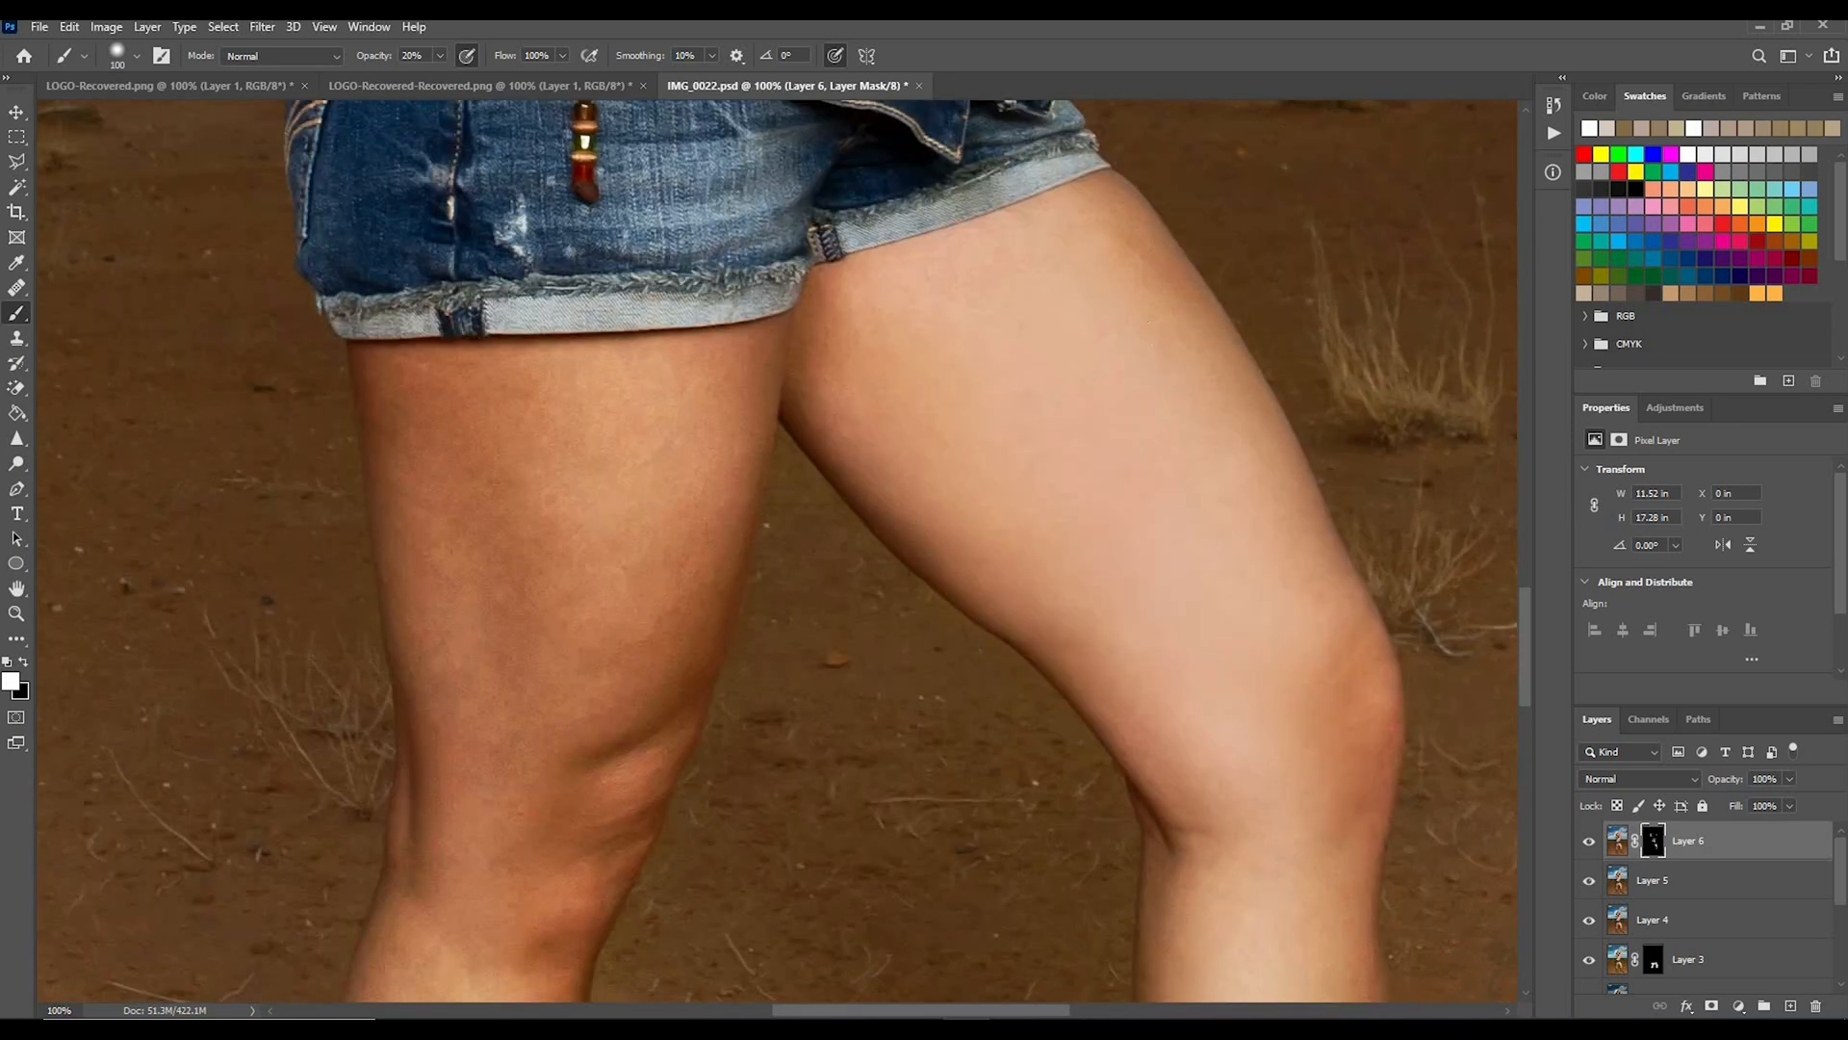
Step: Smooth the skin of both legs by painting the blur mask with the Brush at 39% opacity
{"action": "scroll", "coordinate": [865, 413], "scroll_direction": "down", "scroll_amount": 5}
{"action": "key", "text": "bracketleft"}
{"action": "key", "text": "bracketleft"}
{"action": "key", "text": "bracketleft"}
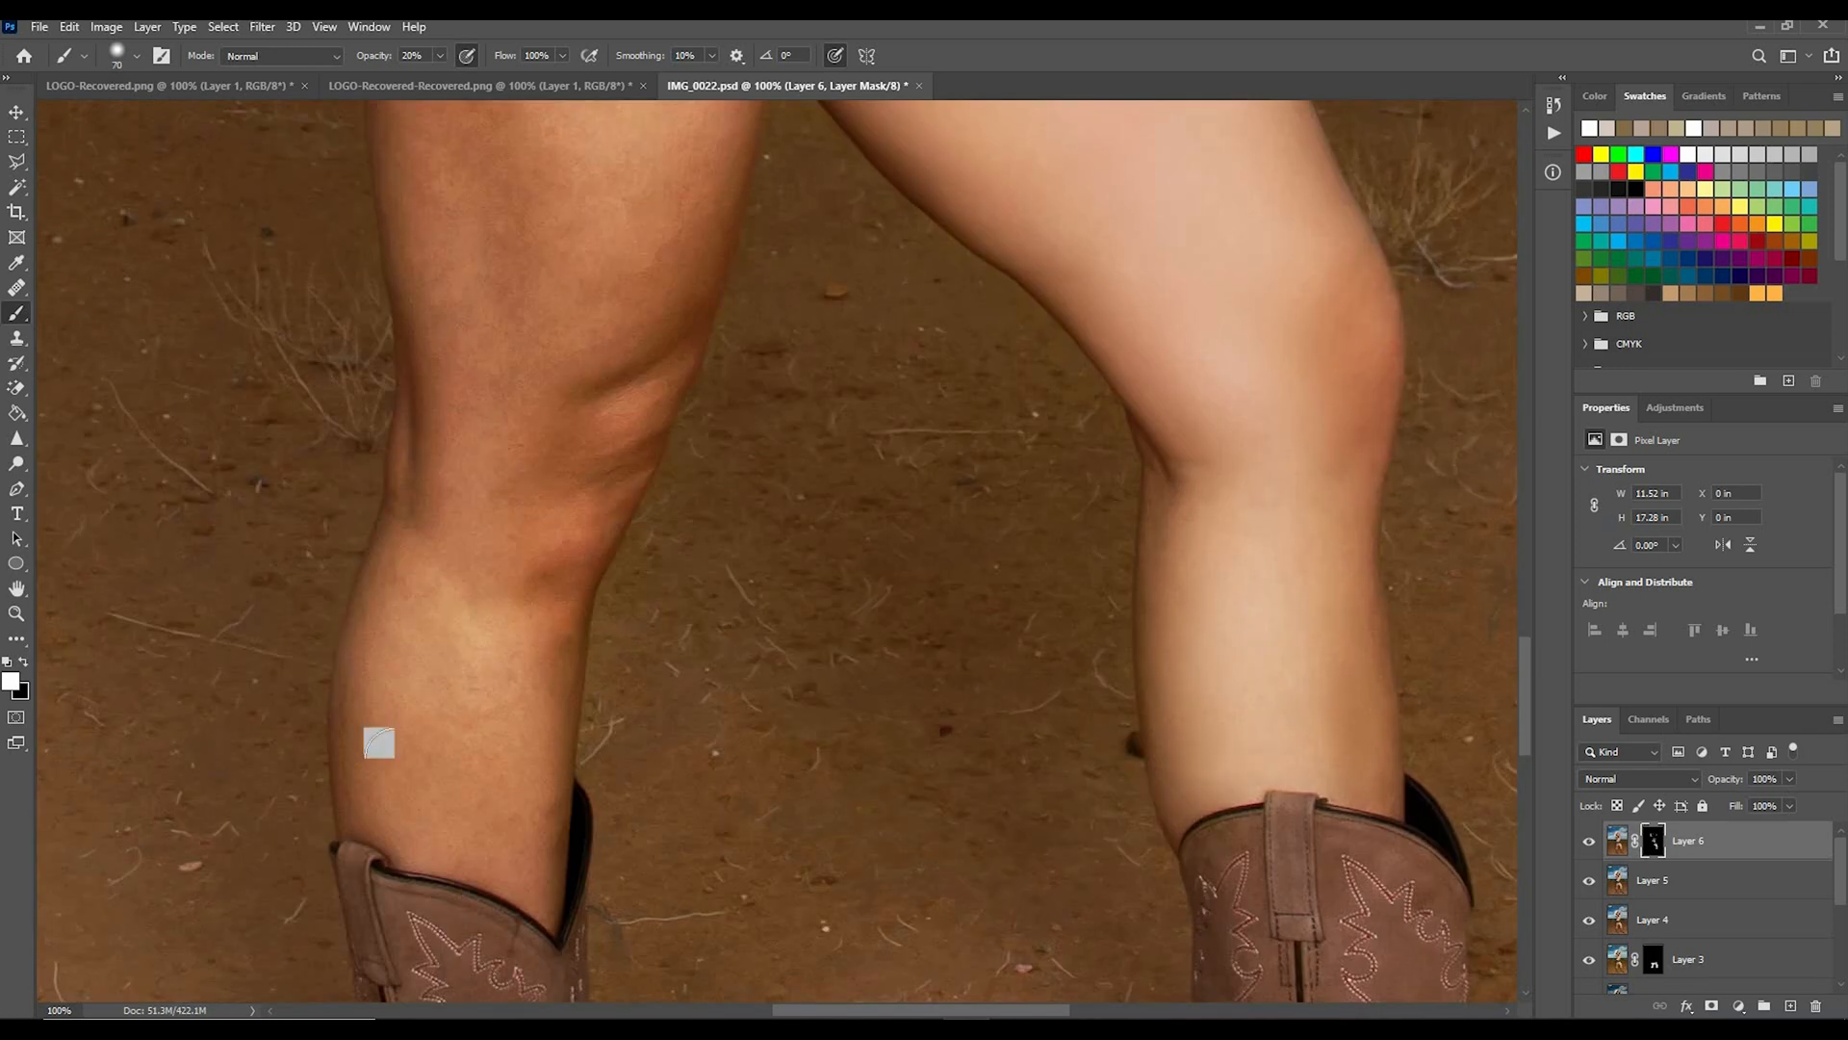
{"action": "key", "text": "3"}
{"action": "key", "text": "9"}
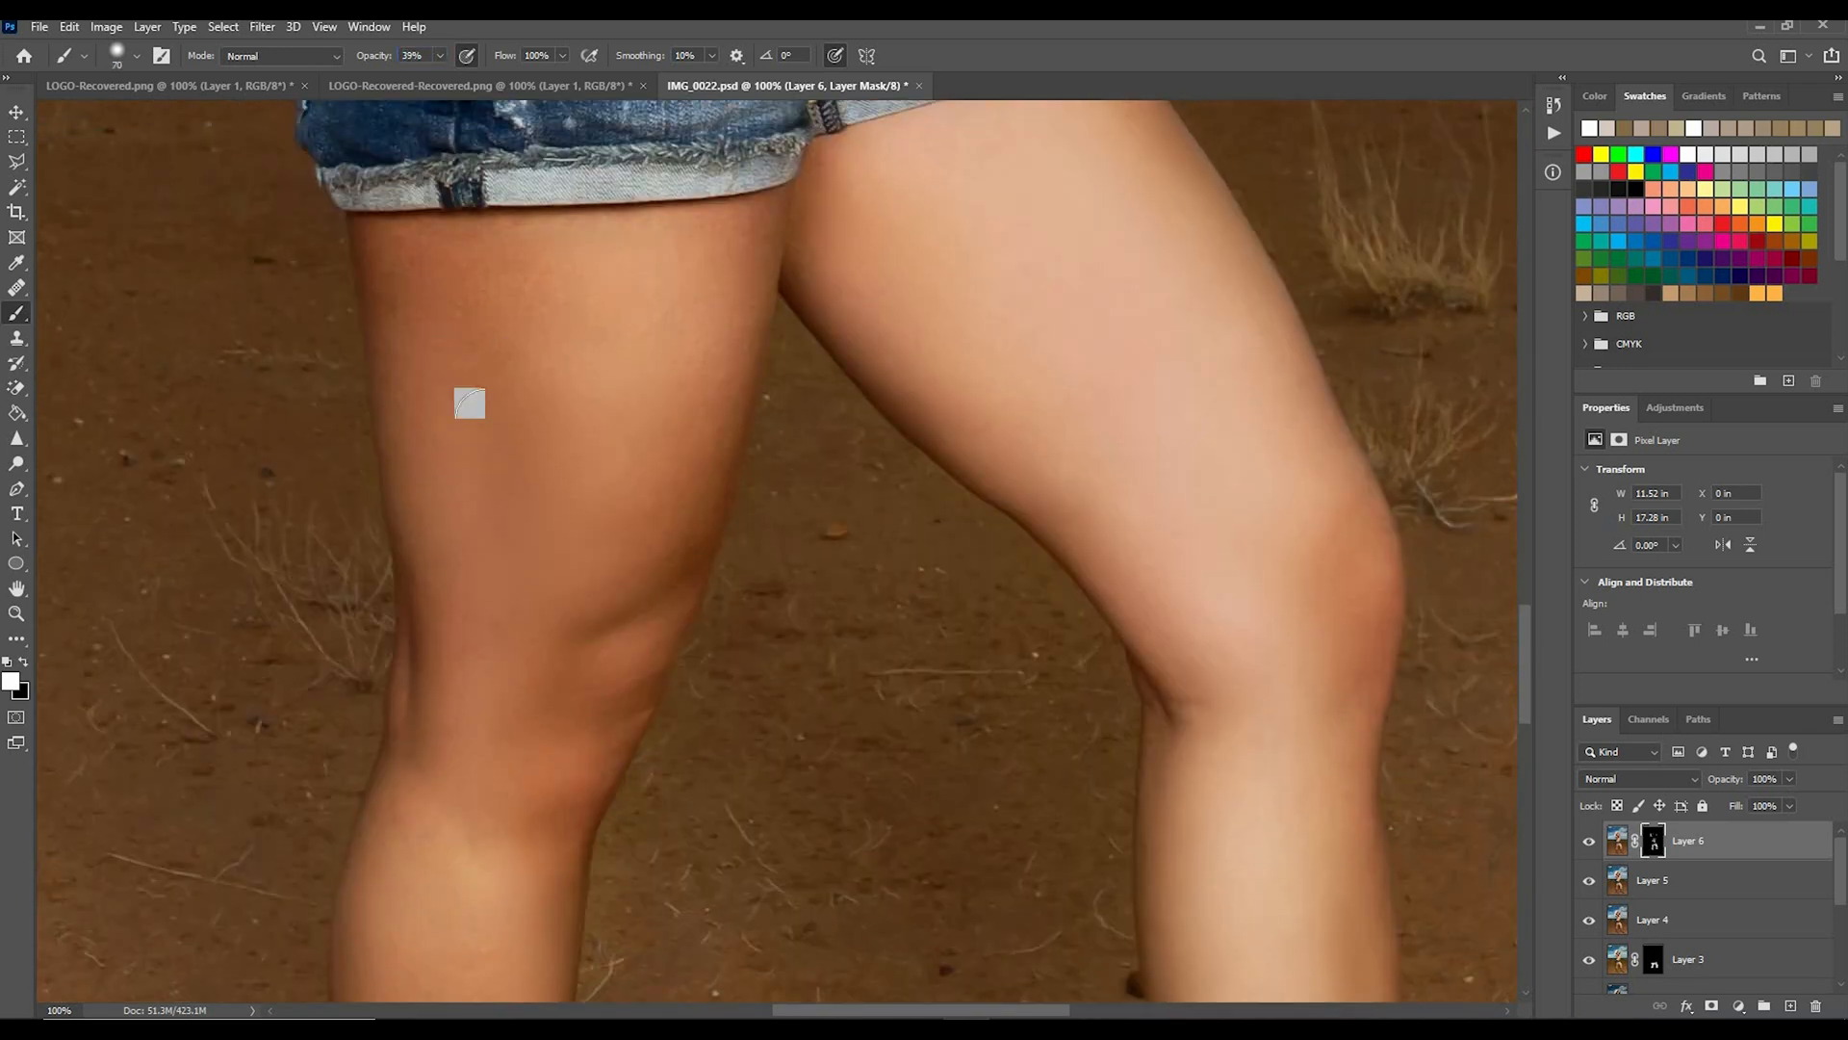
{"action": "scroll", "coordinate": [796, 234], "scroll_direction": "down", "scroll_amount": 4}
{"action": "scroll", "coordinate": [441, 816], "scroll_direction": "up", "scroll_amount": 5}
{"action": "key", "text": "ctrl+minus"}
{"action": "key", "text": "ctrl+minus"}
{"action": "key", "text": "ctrl+minus"}
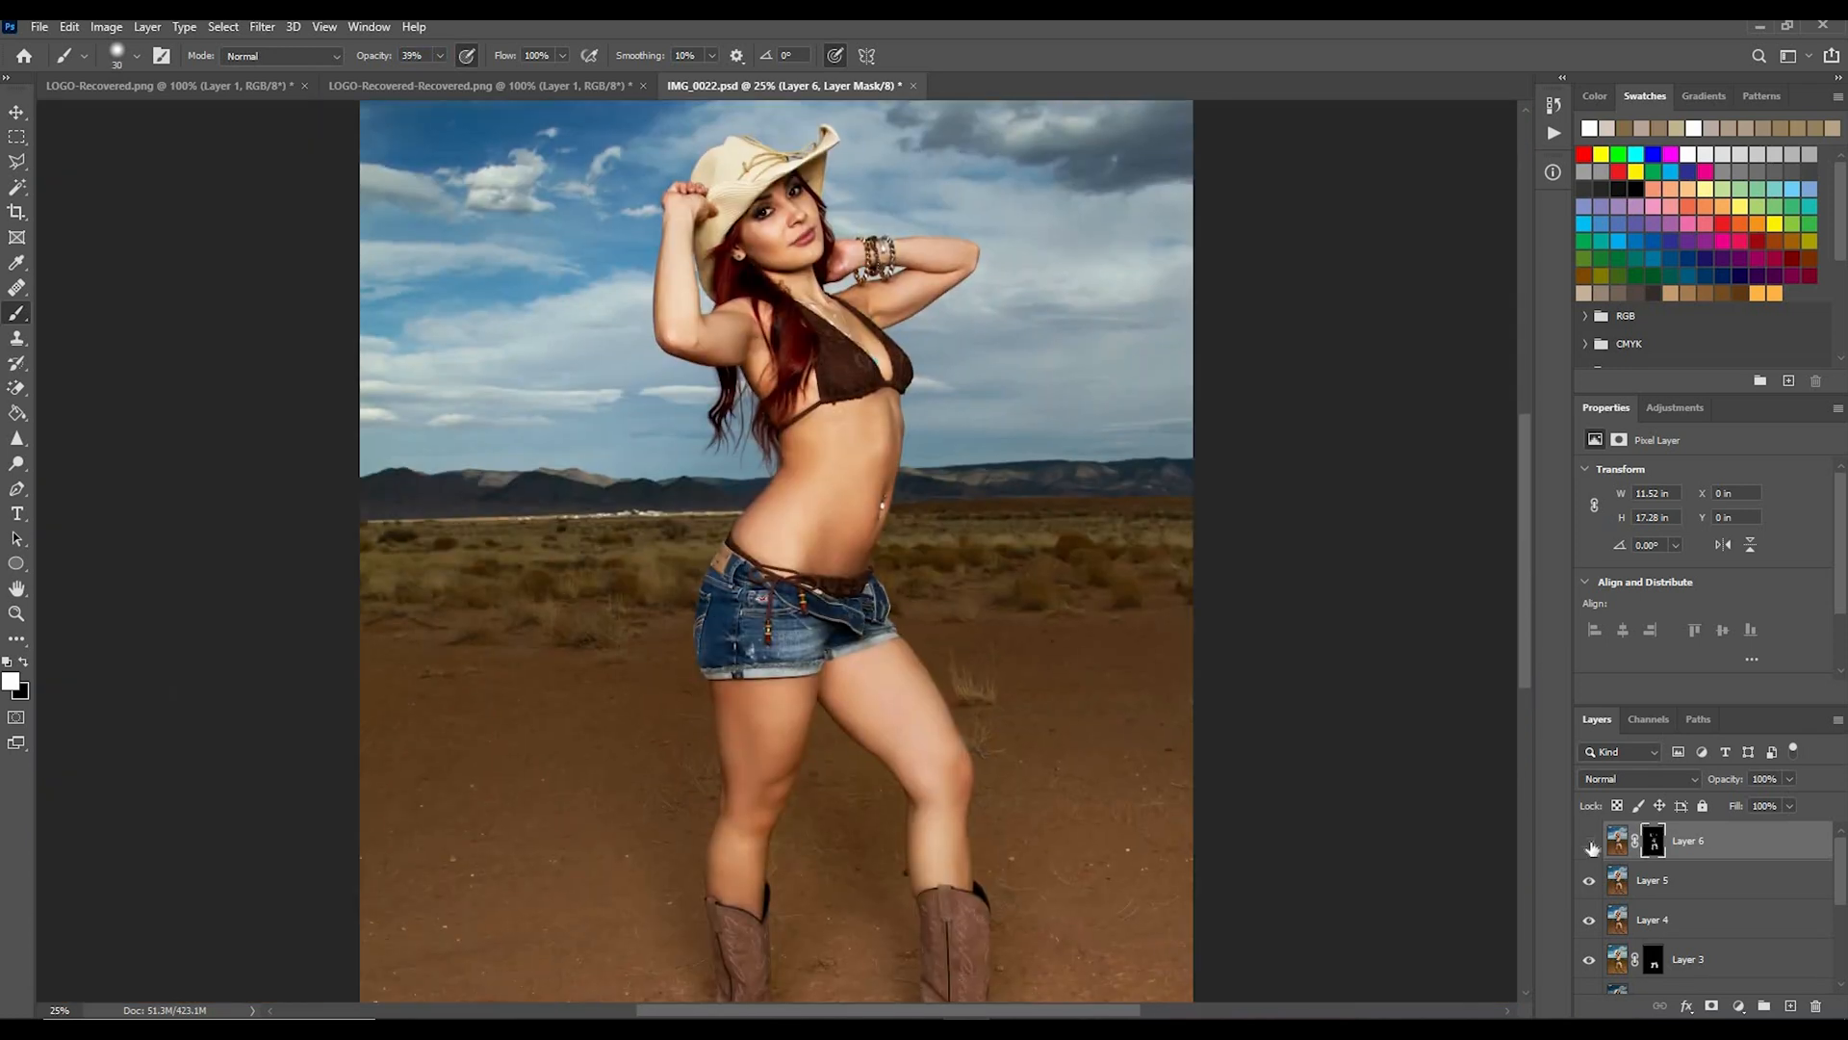
Step: Refine the blur mask on the face with the Brush at 17% opacity and set the brush angle to -30°
{"action": "left_click", "coordinate": [1636, 188]}
{"action": "key", "text": "ctrl+1"}
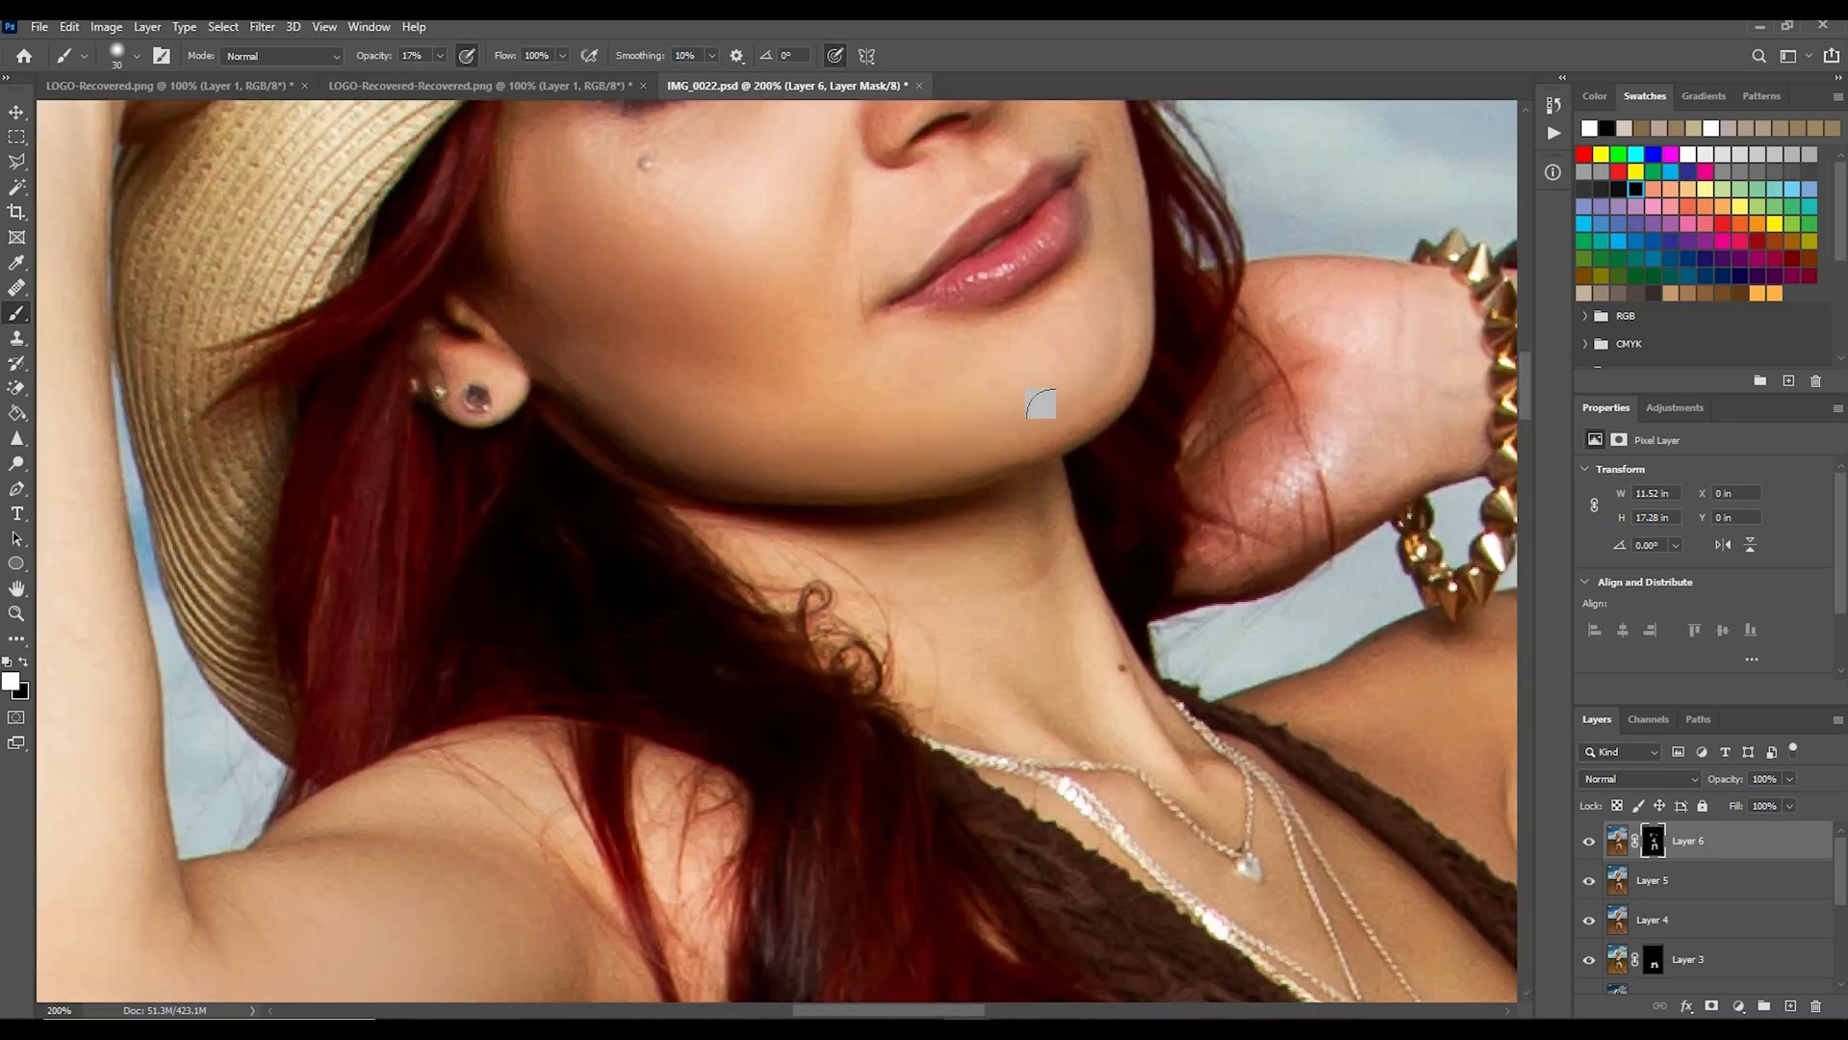
{"action": "key", "text": "ctrl+plus"}
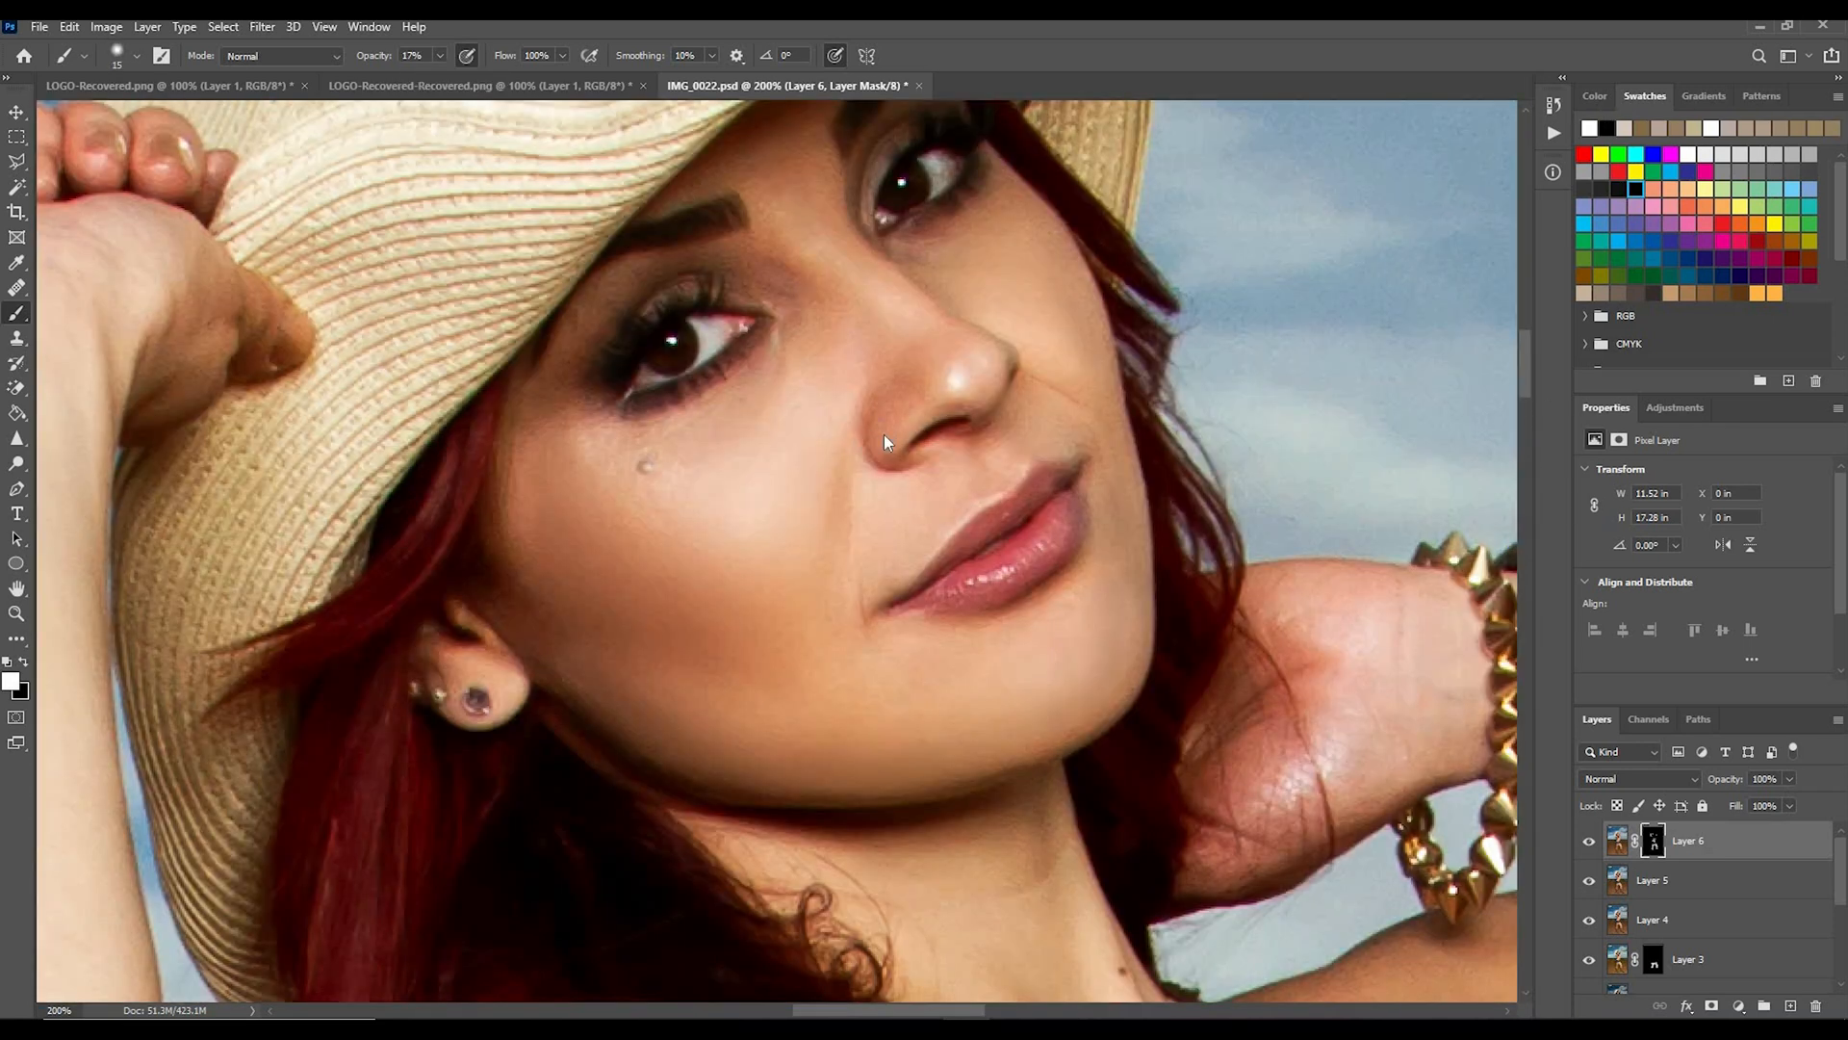
{"action": "right_click", "coordinate": [713, 231]}
{"action": "key", "text": "Return"}
{"action": "key", "text": "ctrl+minus"}
{"action": "key", "text": "ctrl+minus"}
{"action": "key", "text": "ctrl+minus"}
{"action": "key", "text": "ctrl+minus"}
{"action": "key", "text": "ctrl+minus"}
{"action": "key", "text": "ctrl+plus"}
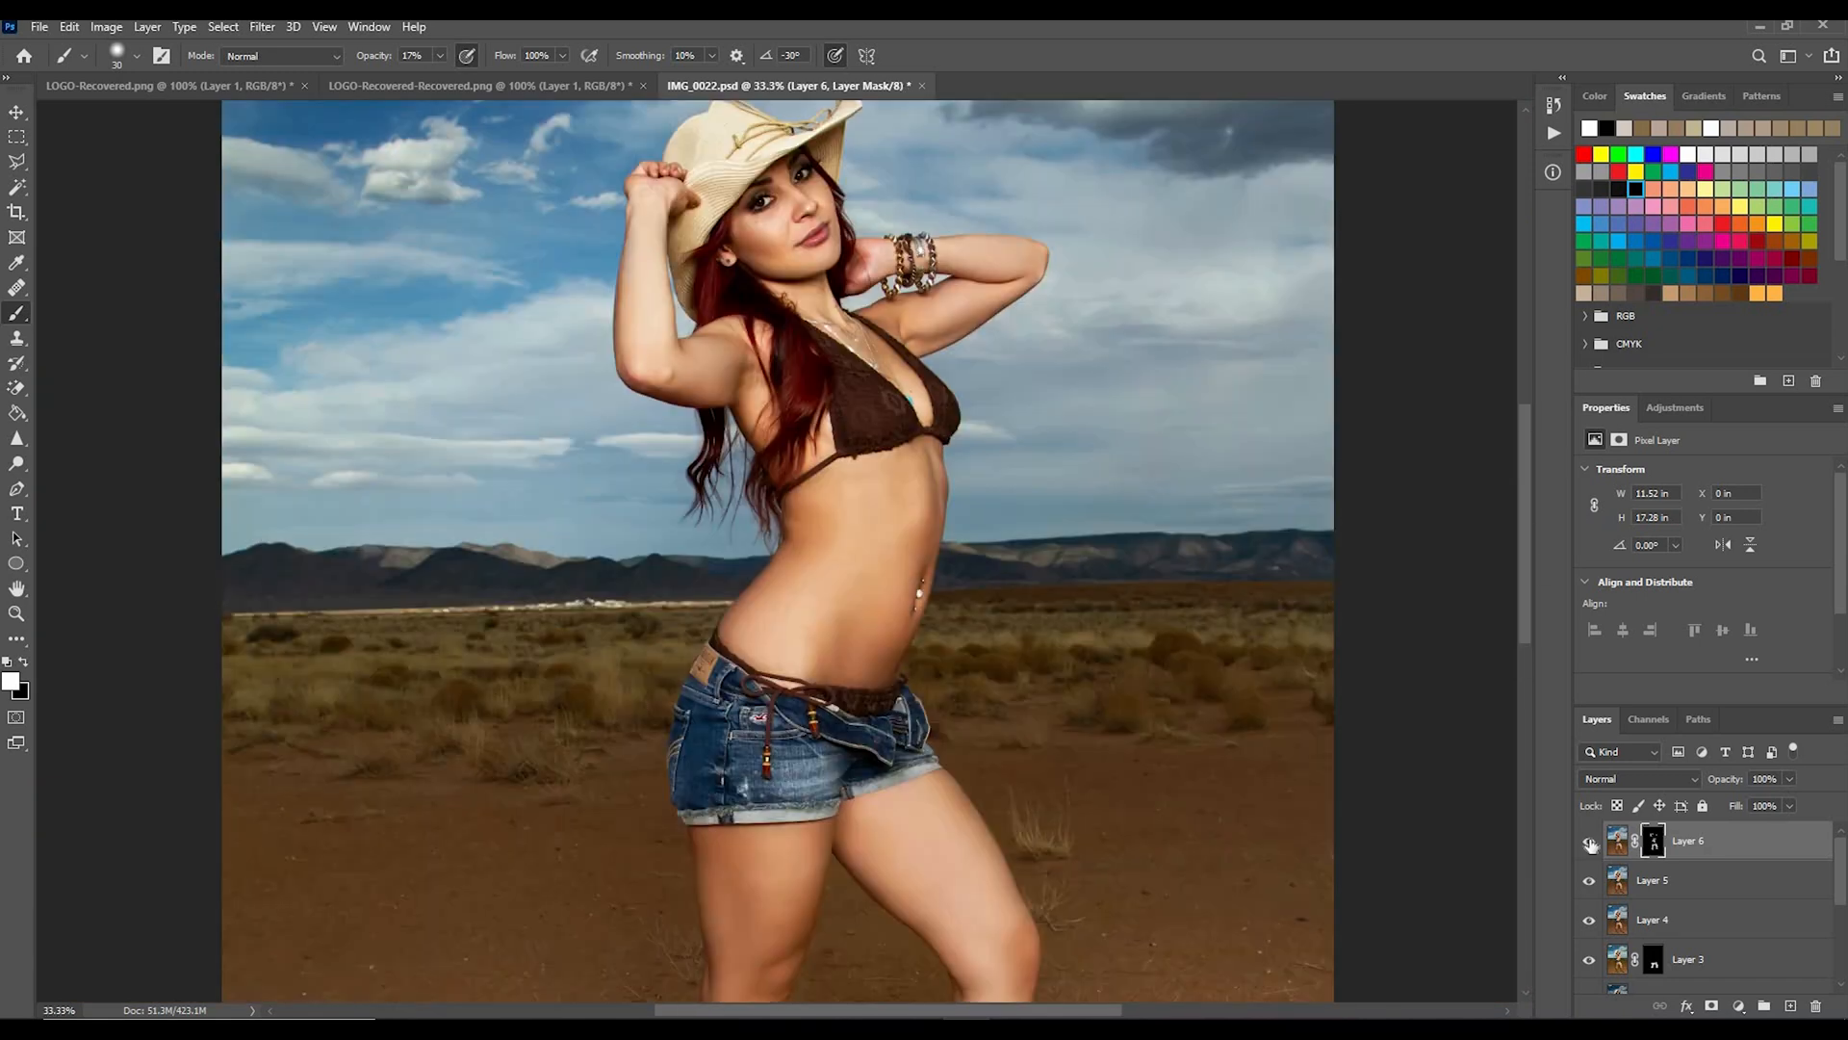
Step: Stamp the visible image onto a new top layer, and add a new layer above it filled with 50% Gray
{"action": "key", "text": "ctrl+alt+shift+e"}
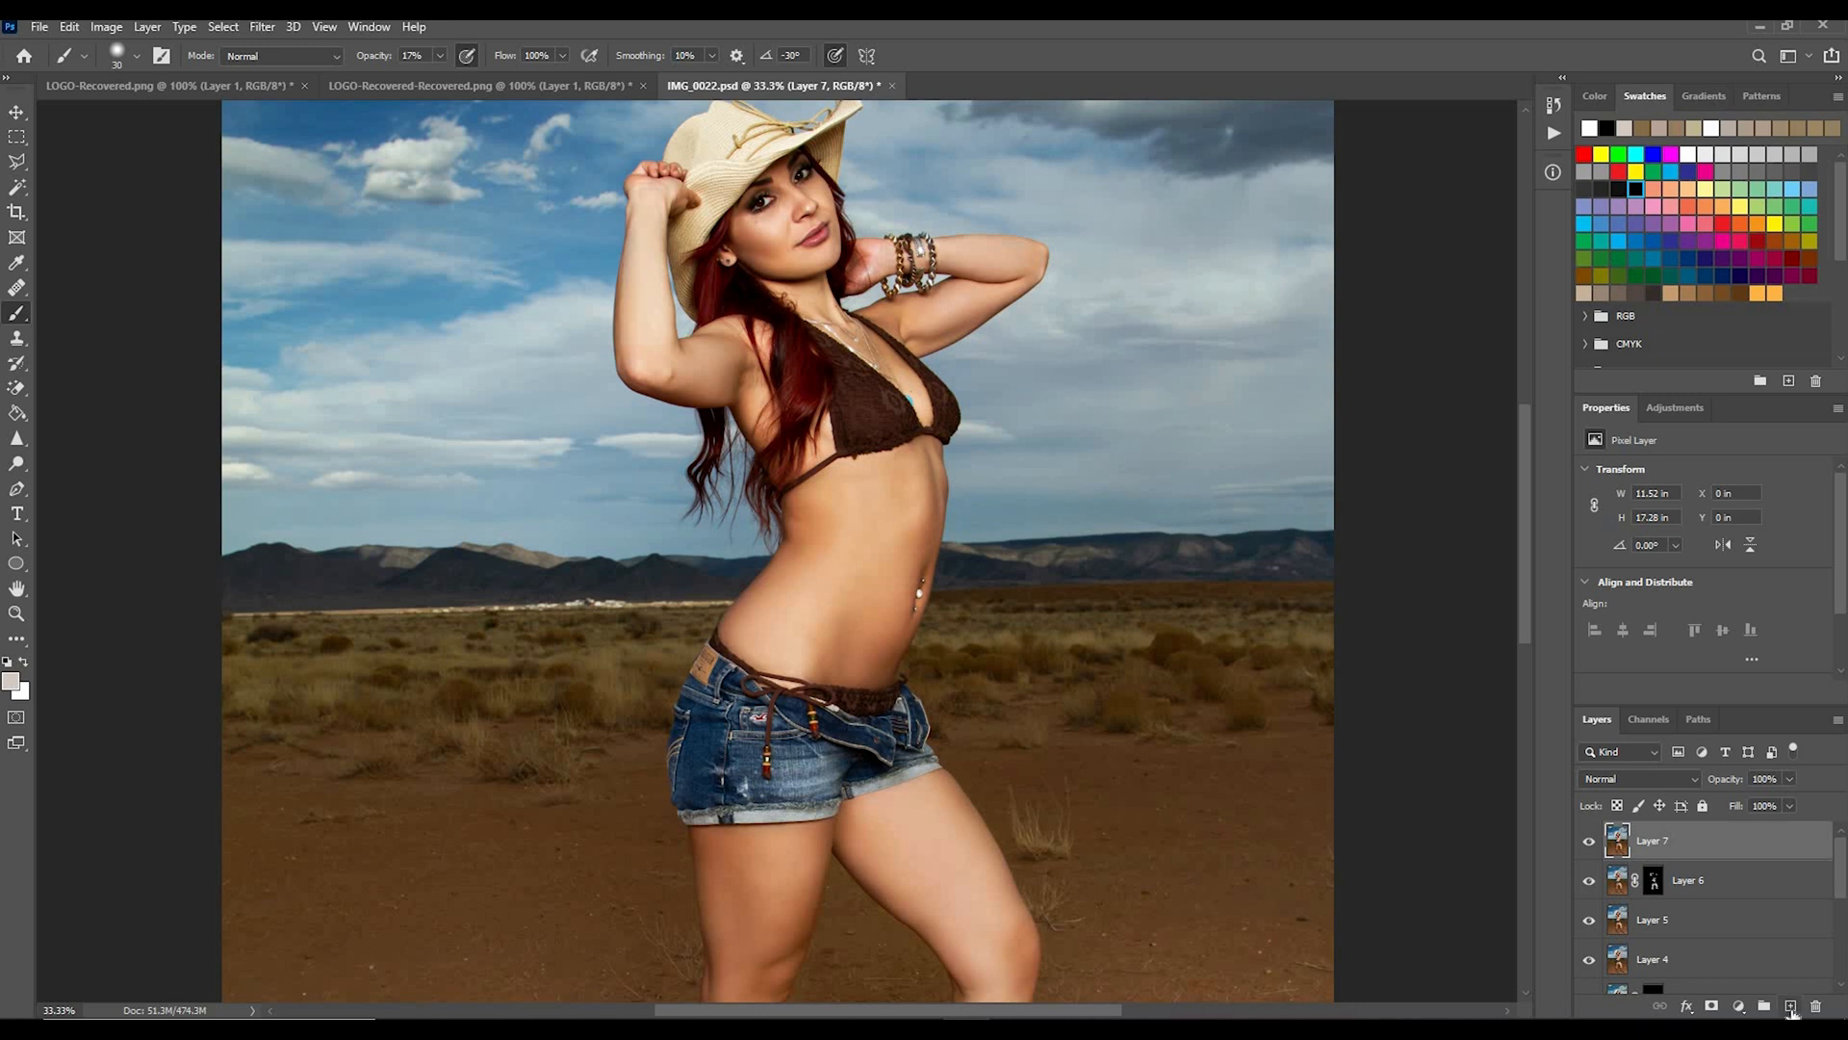
{"action": "key", "text": "ctrl+shift+alt+n"}
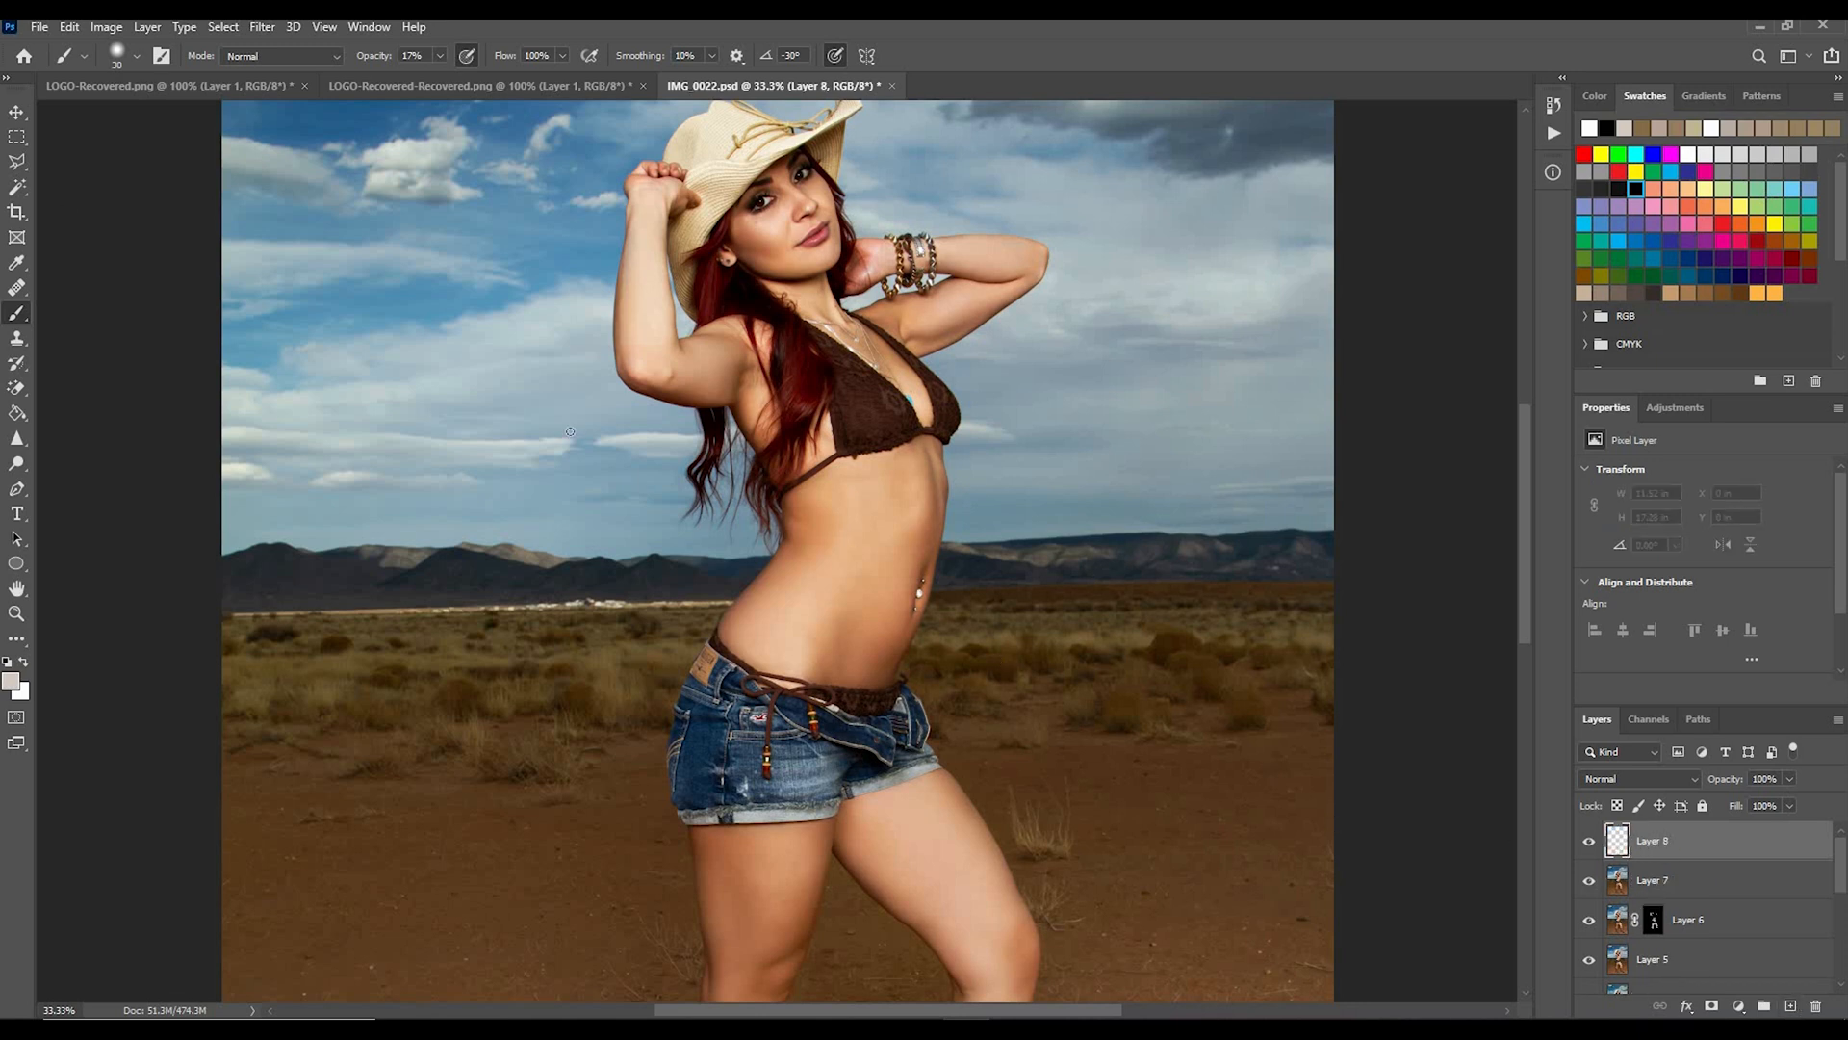
{"action": "left_click", "coordinate": [75, 27]}
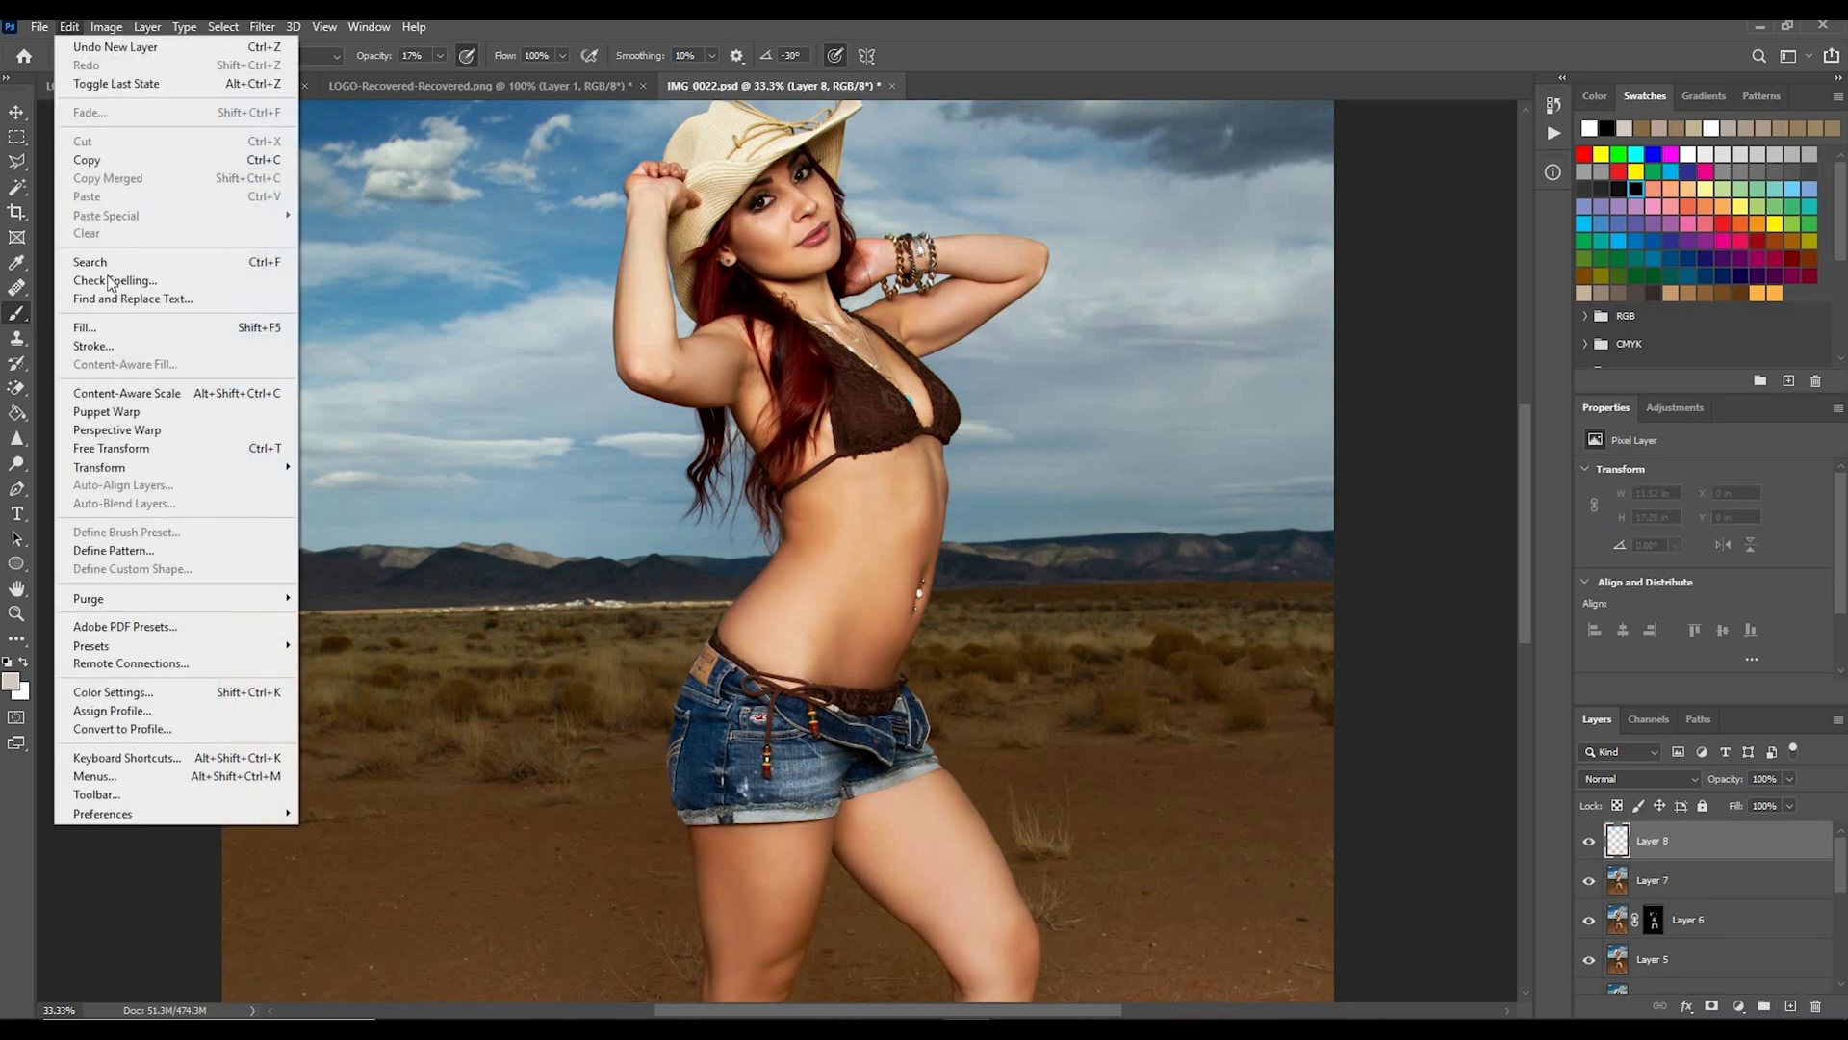
{"action": "left_click", "coordinate": [120, 327]}
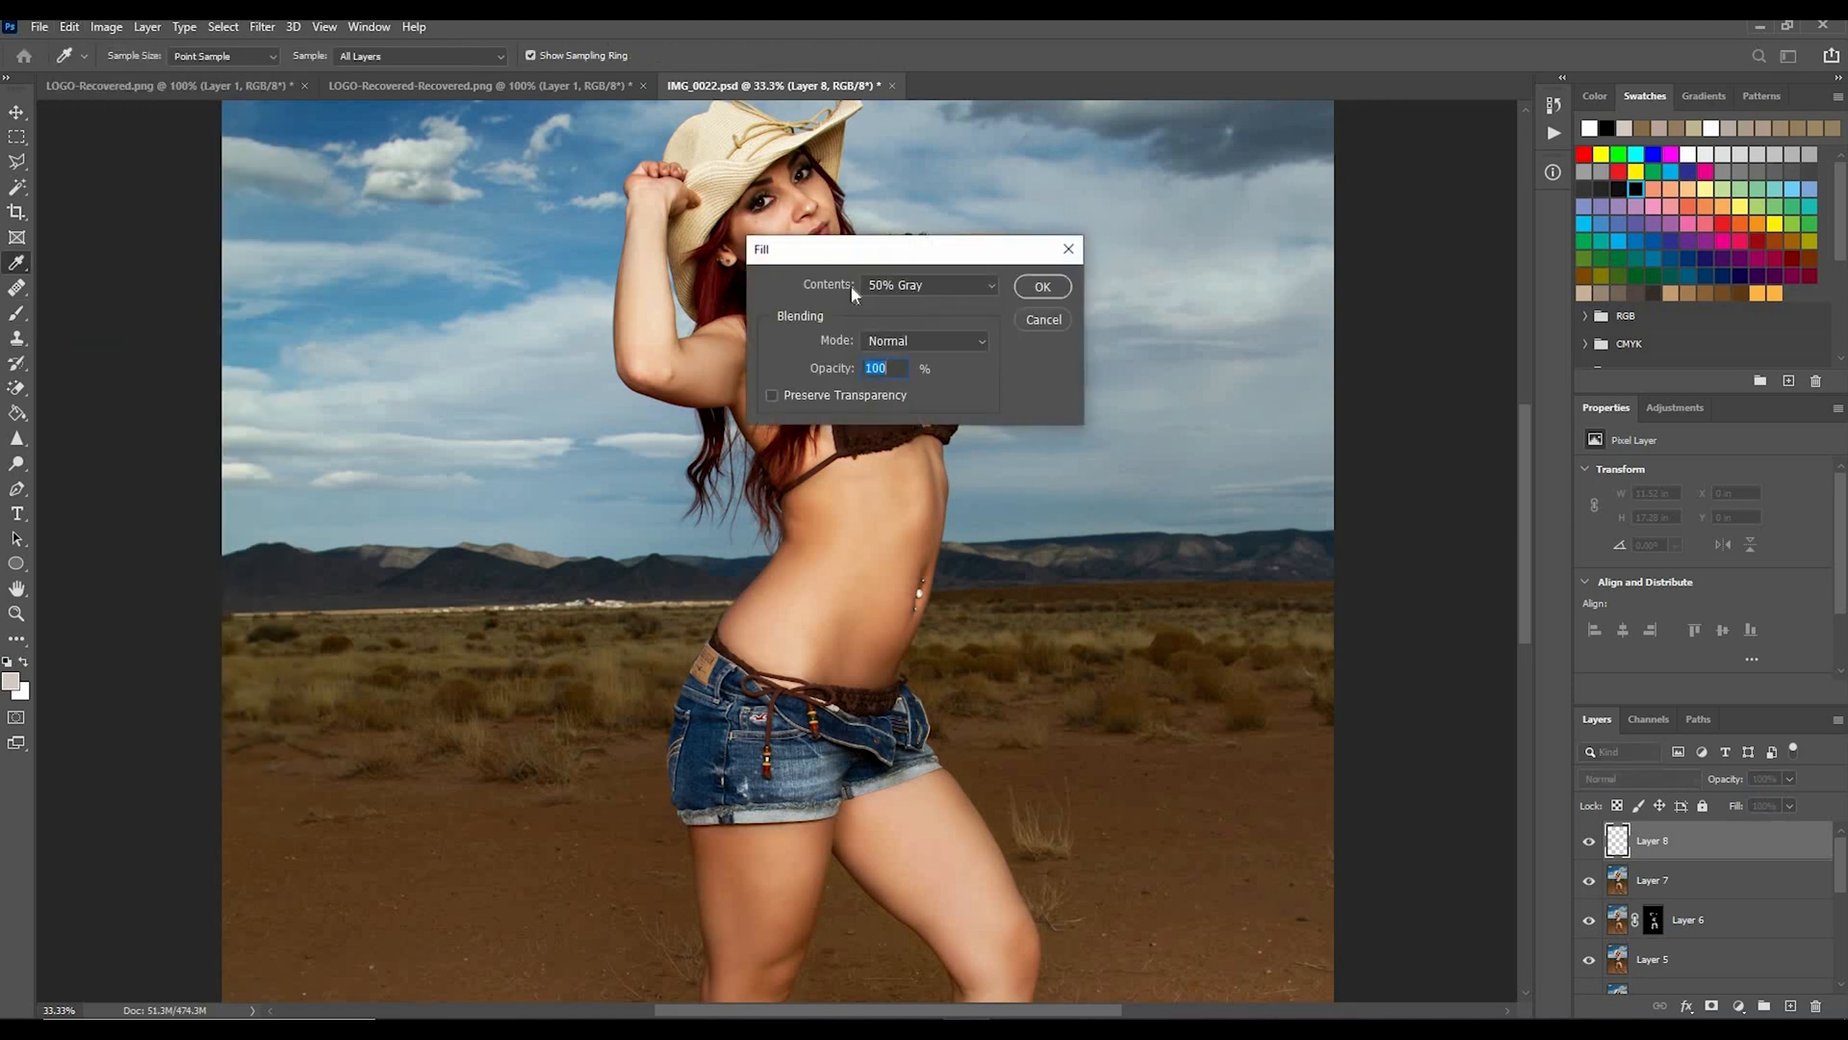
{"action": "left_click", "coordinate": [1045, 287]}
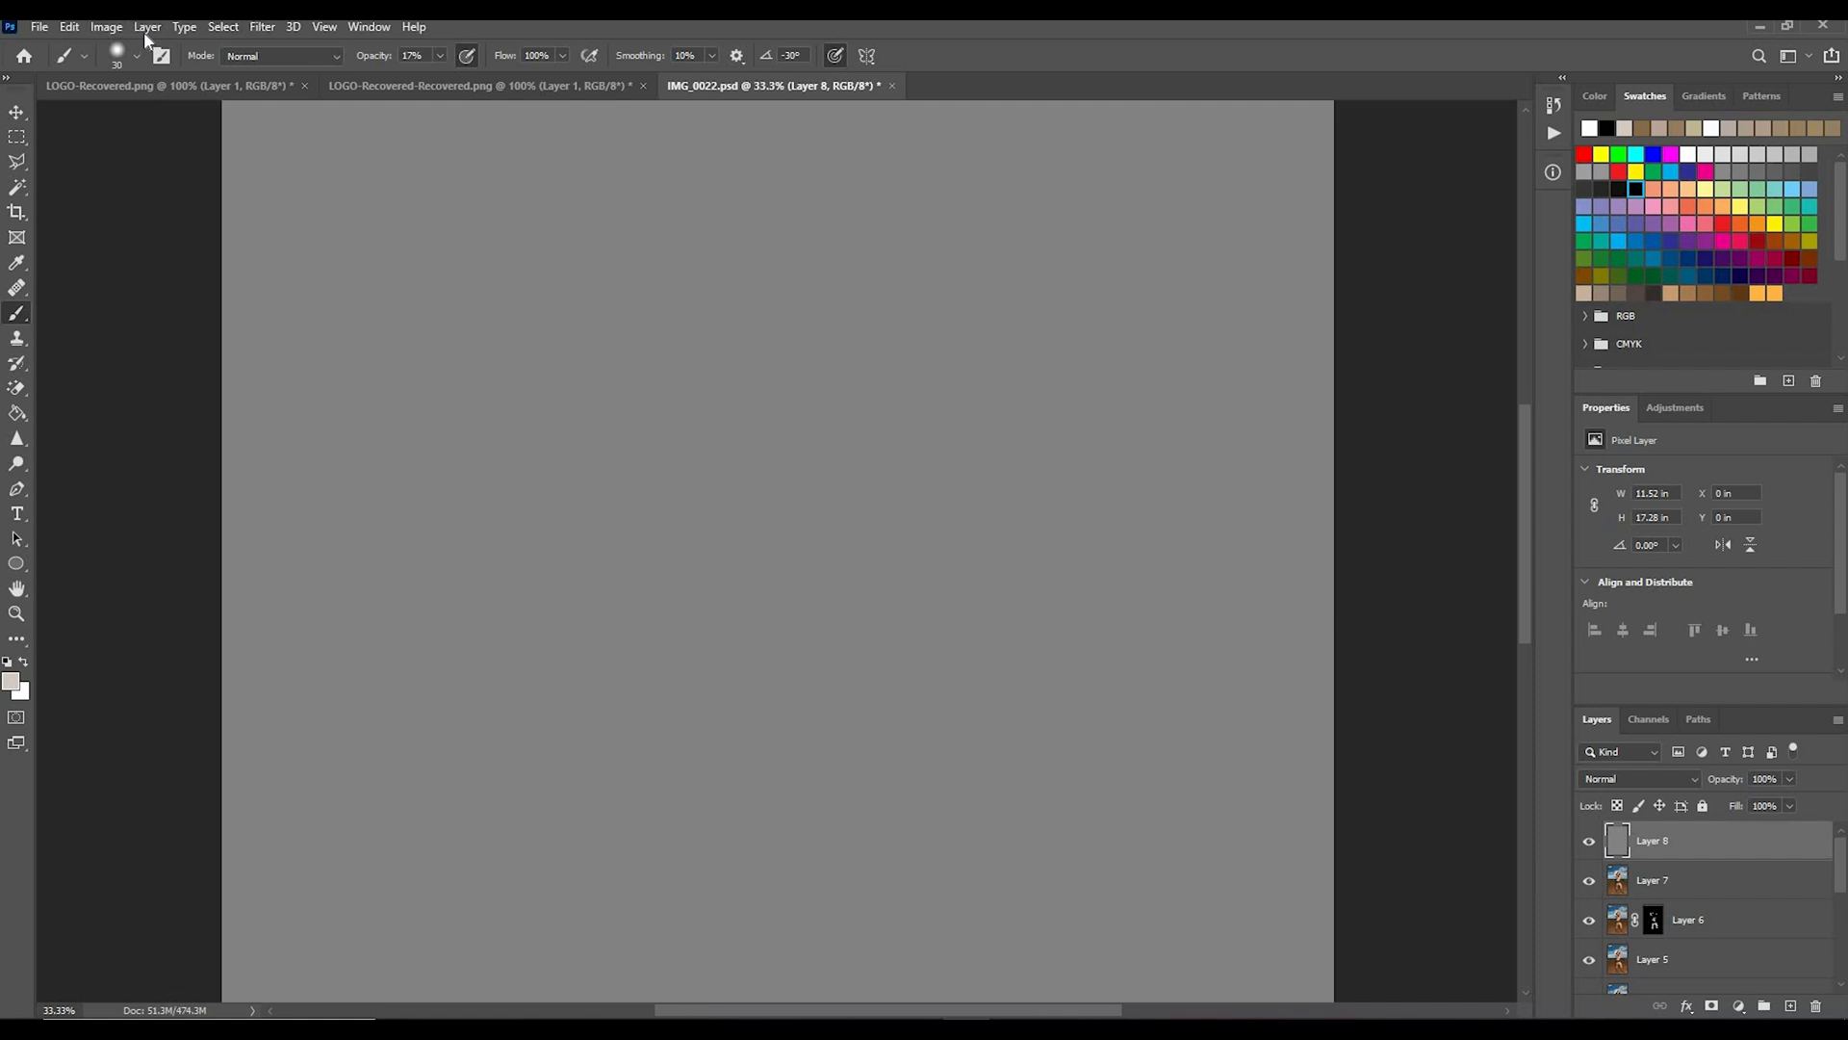
Step: Set the gray layer's blending mode to Overlay
{"action": "left_click", "coordinate": [147, 27]}
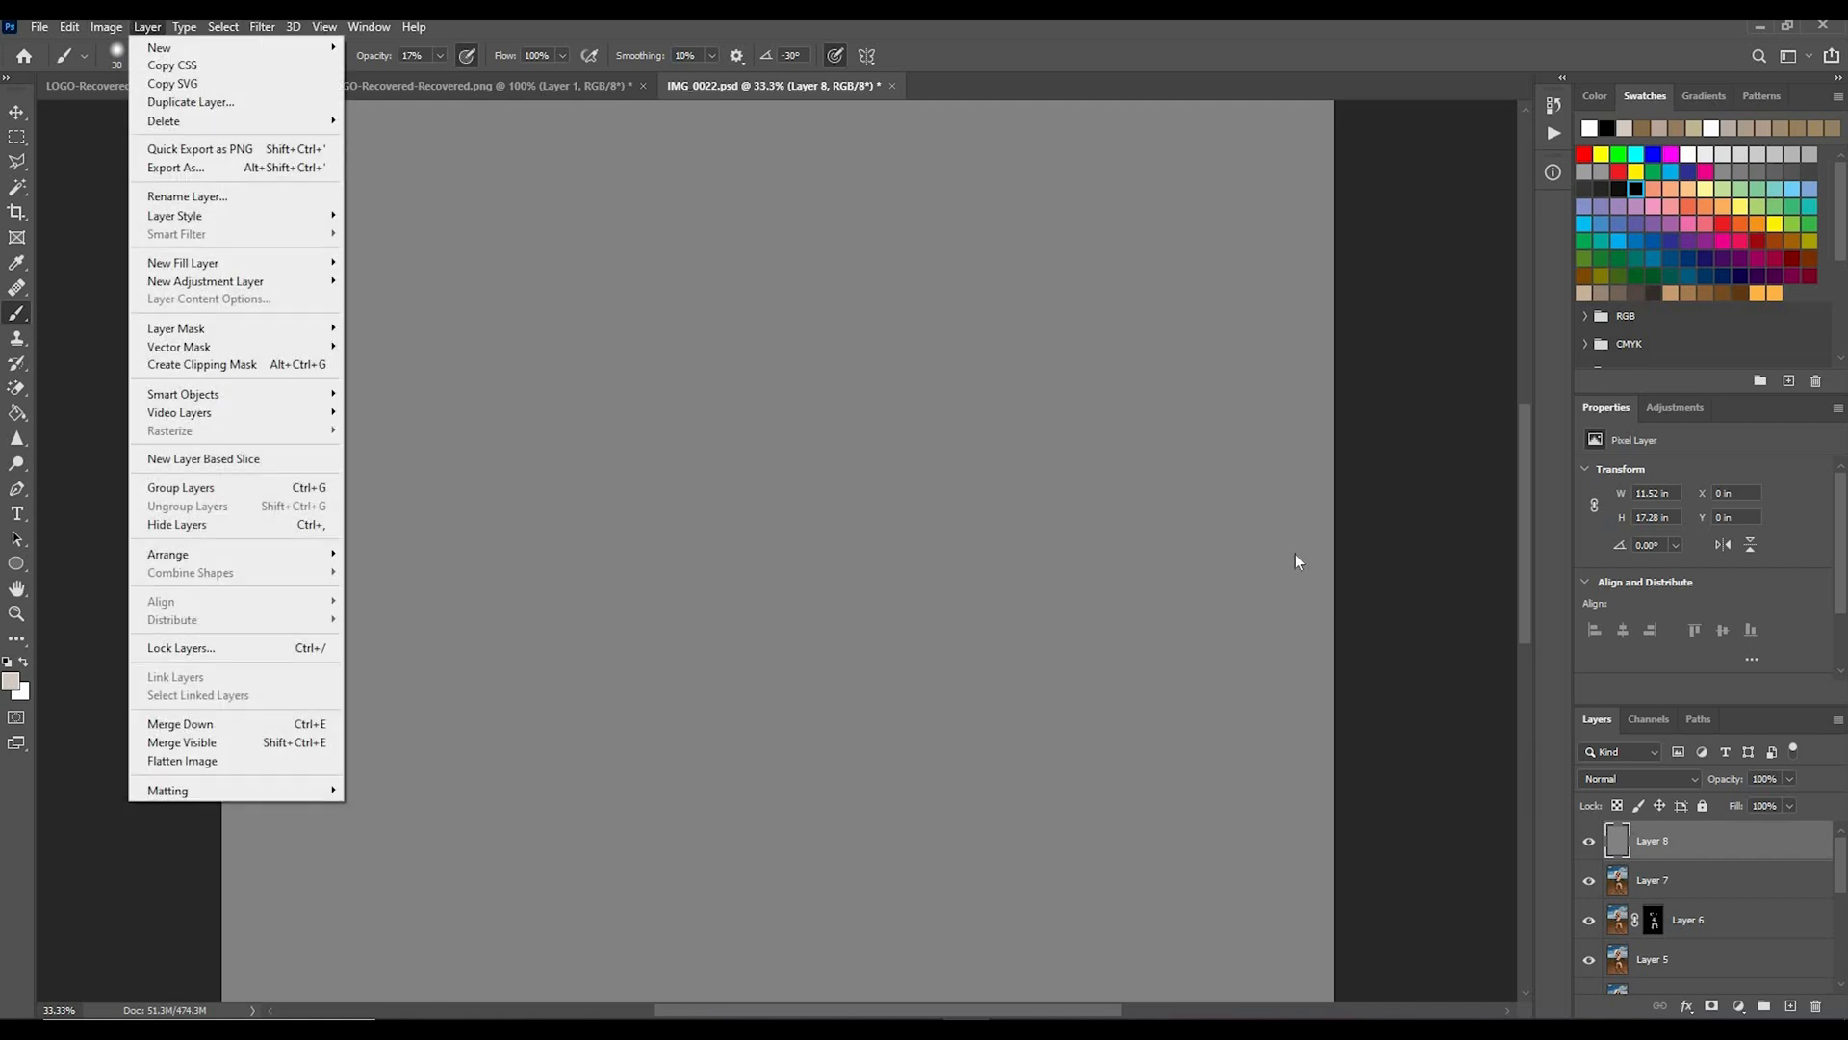
{"action": "left_click", "coordinate": [1681, 778]}
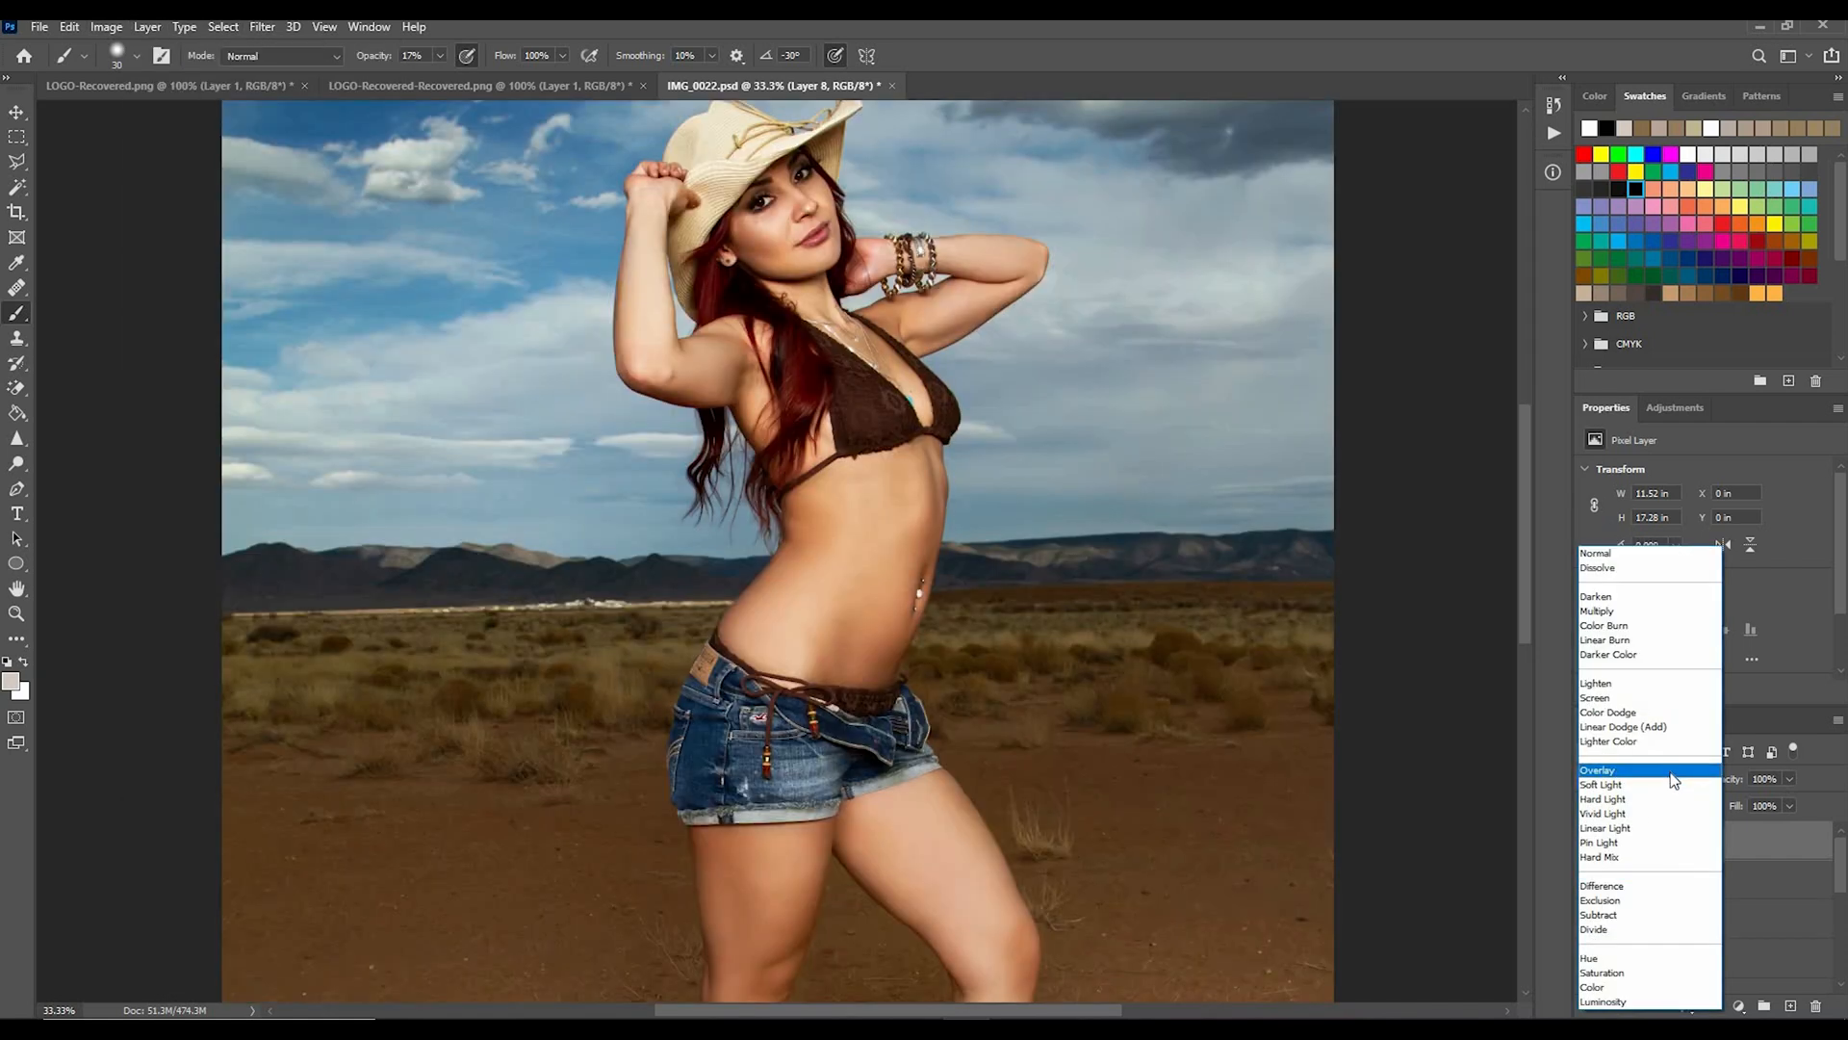
{"action": "left_click", "coordinate": [1598, 770]}
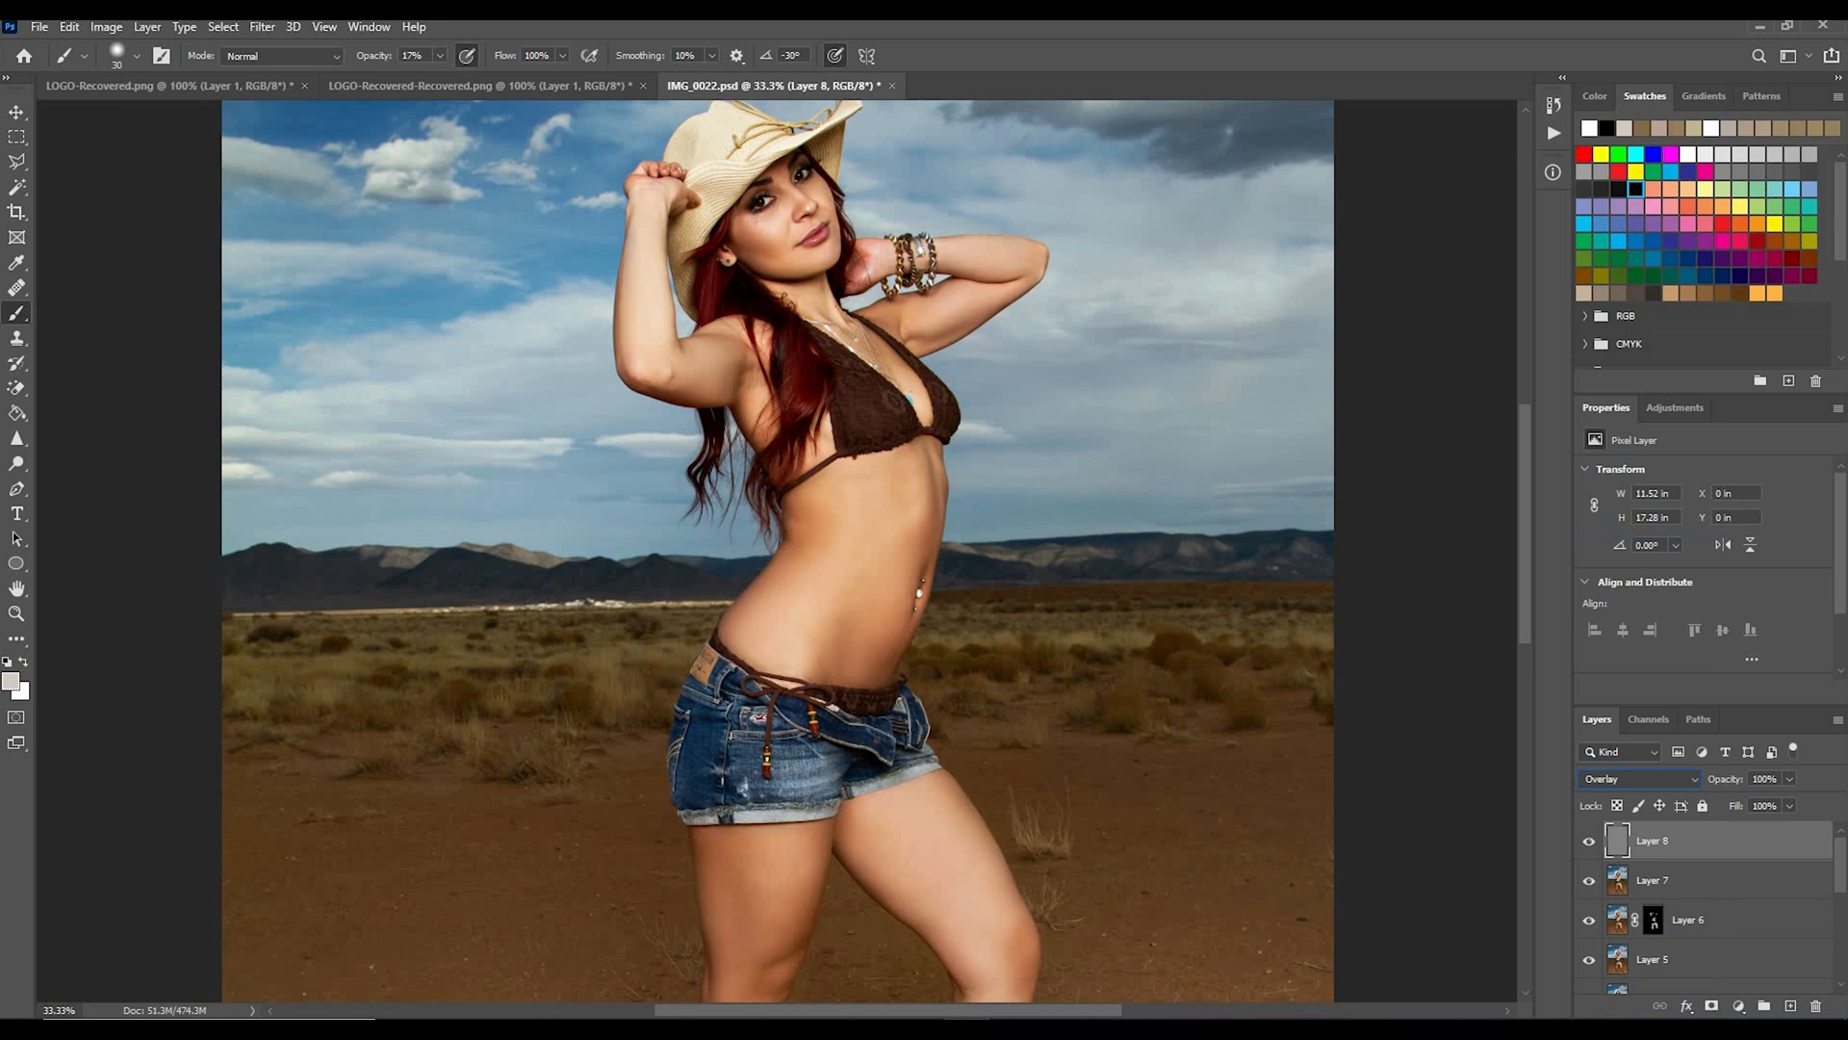
{"action": "left_click", "coordinate": [108, 27]}
{"action": "mouse_move", "coordinate": [154, 30]}
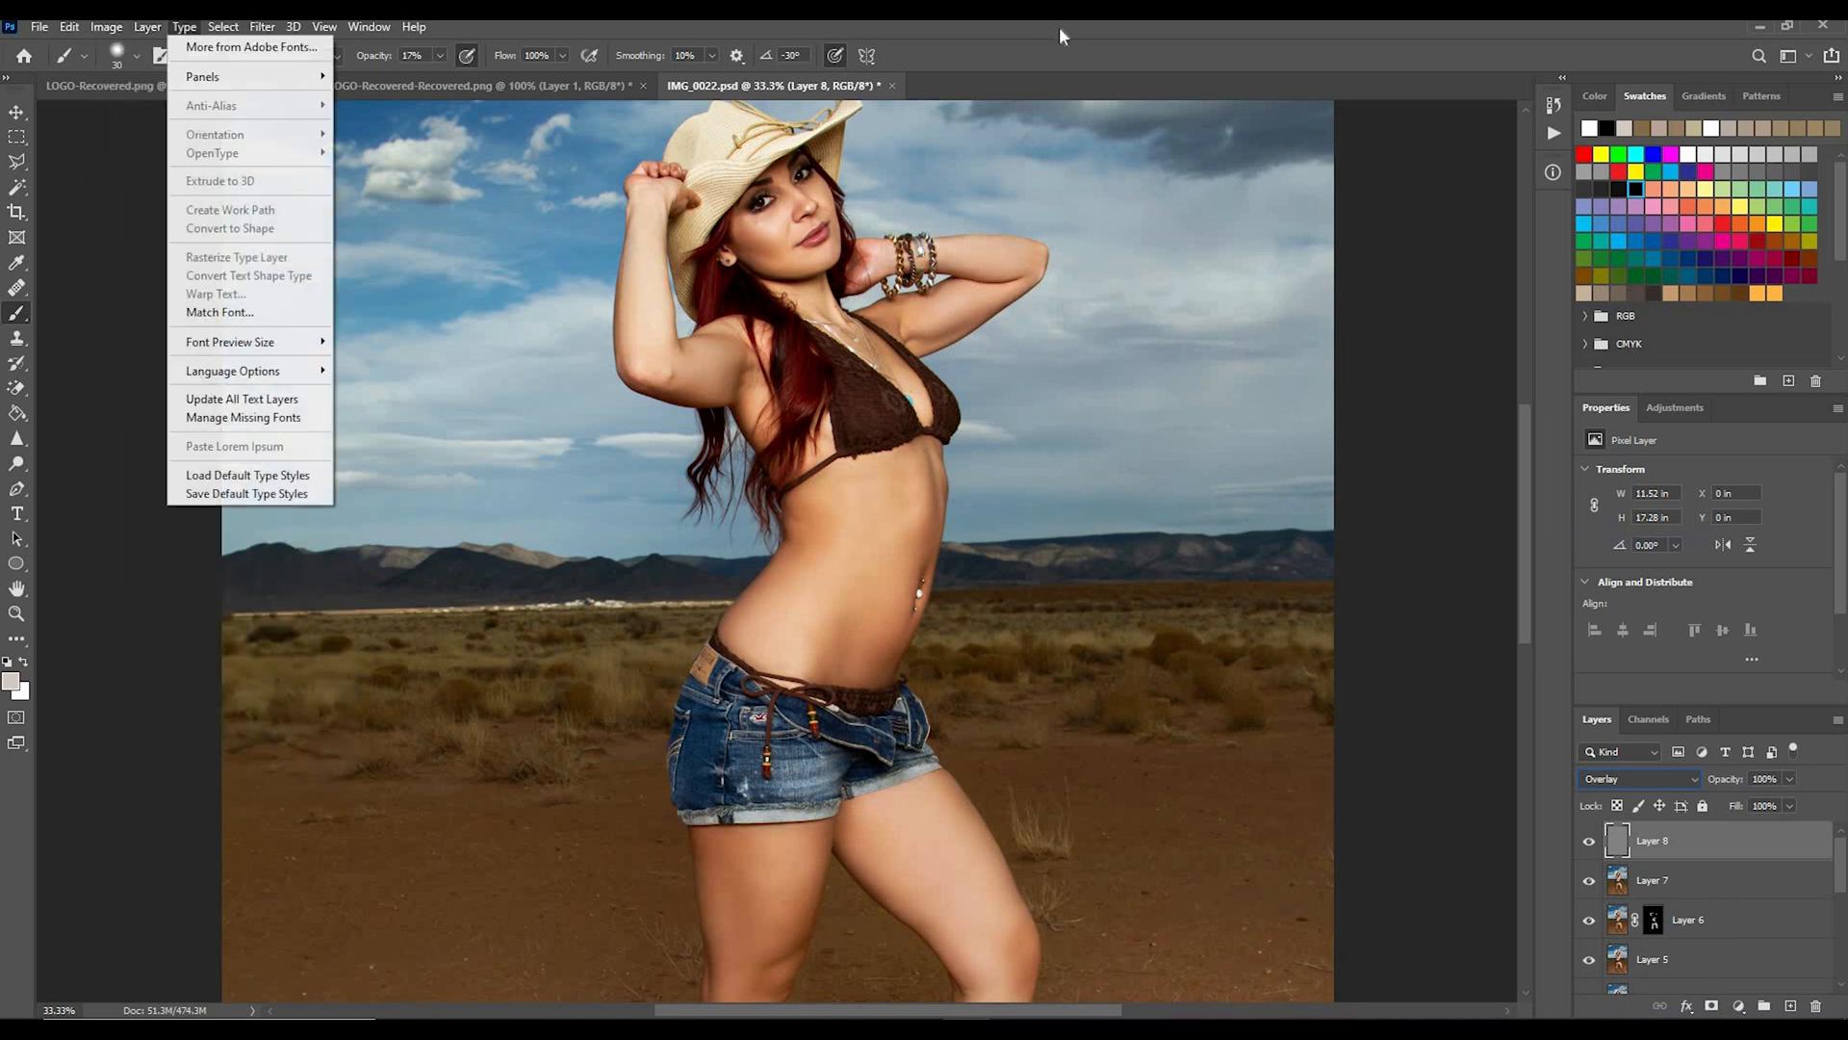
{"action": "left_click", "coordinate": [623, 815]}
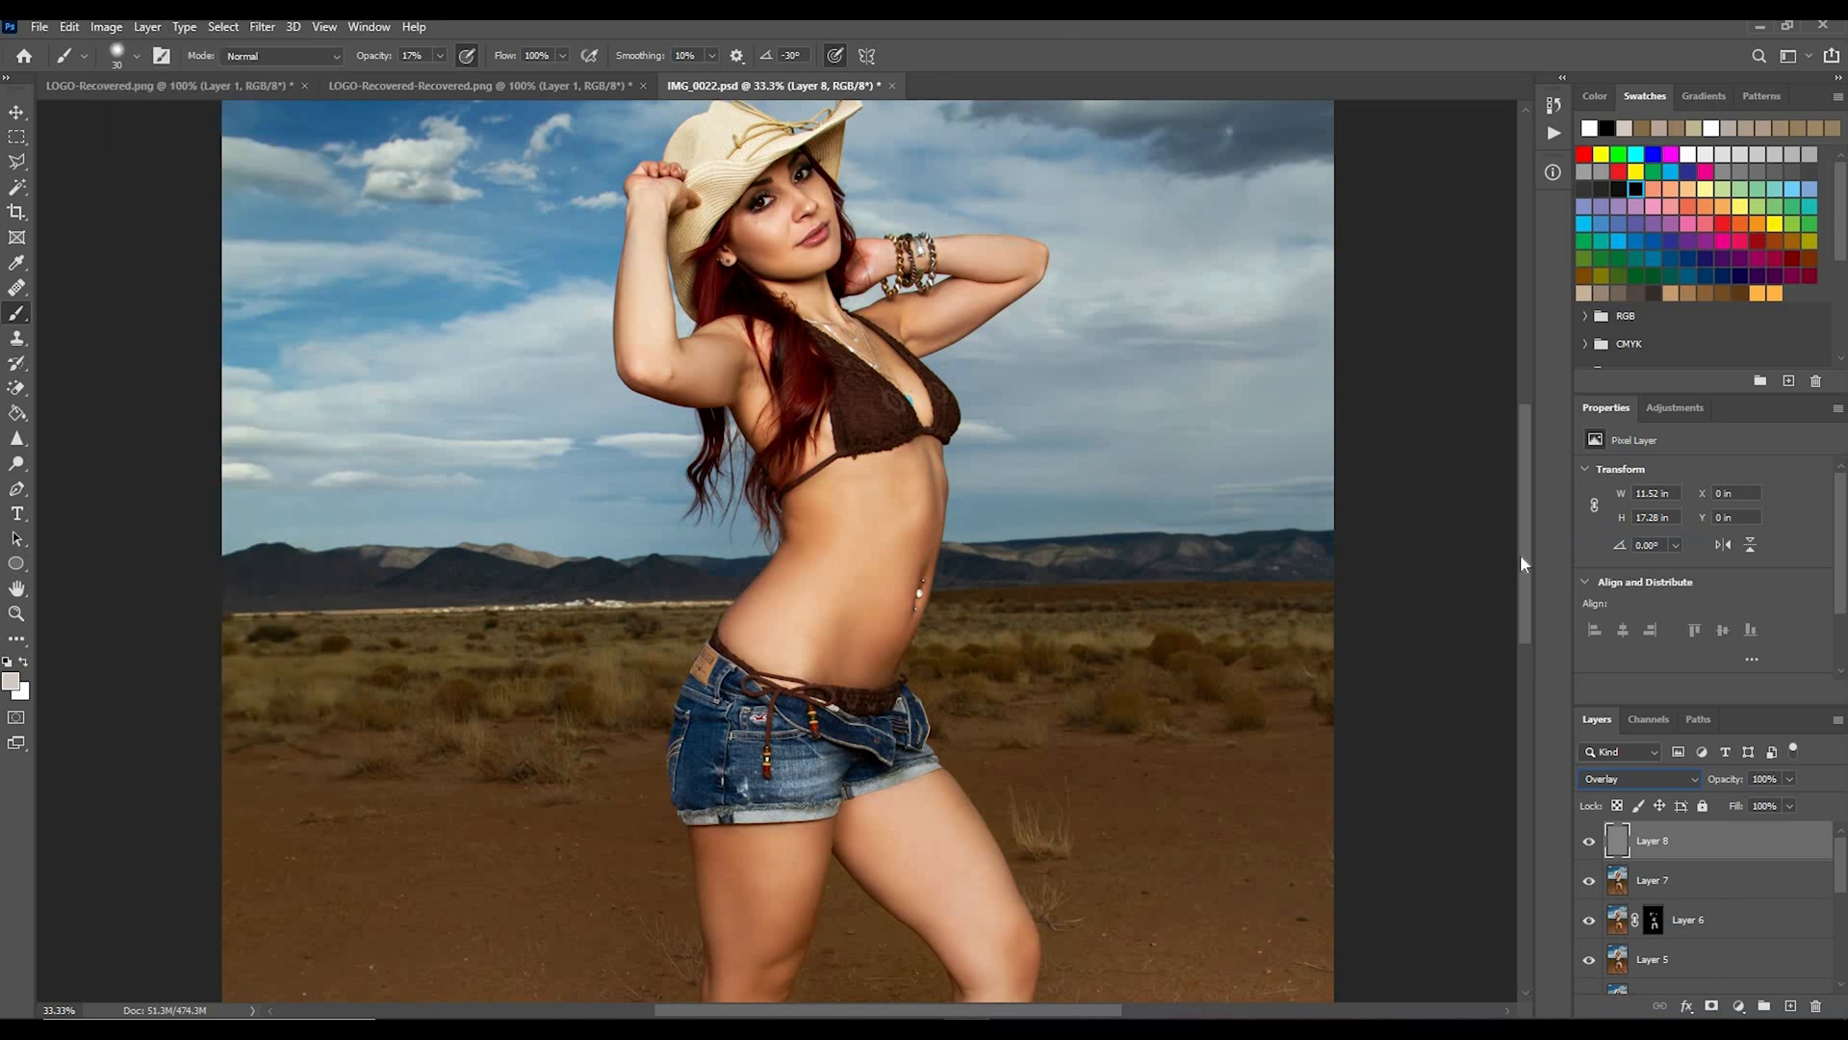
Step: Brighten the leg highlights on the gray layer with the Dodge tool in the Midtones range at 15% exposure, undoing a trial stroke
{"action": "scroll", "coordinate": [1504, 644], "scroll_direction": "down", "scroll_amount": 3}
{"action": "right_click", "coordinate": [18, 462]}
{"action": "left_click", "coordinate": [67, 462]}
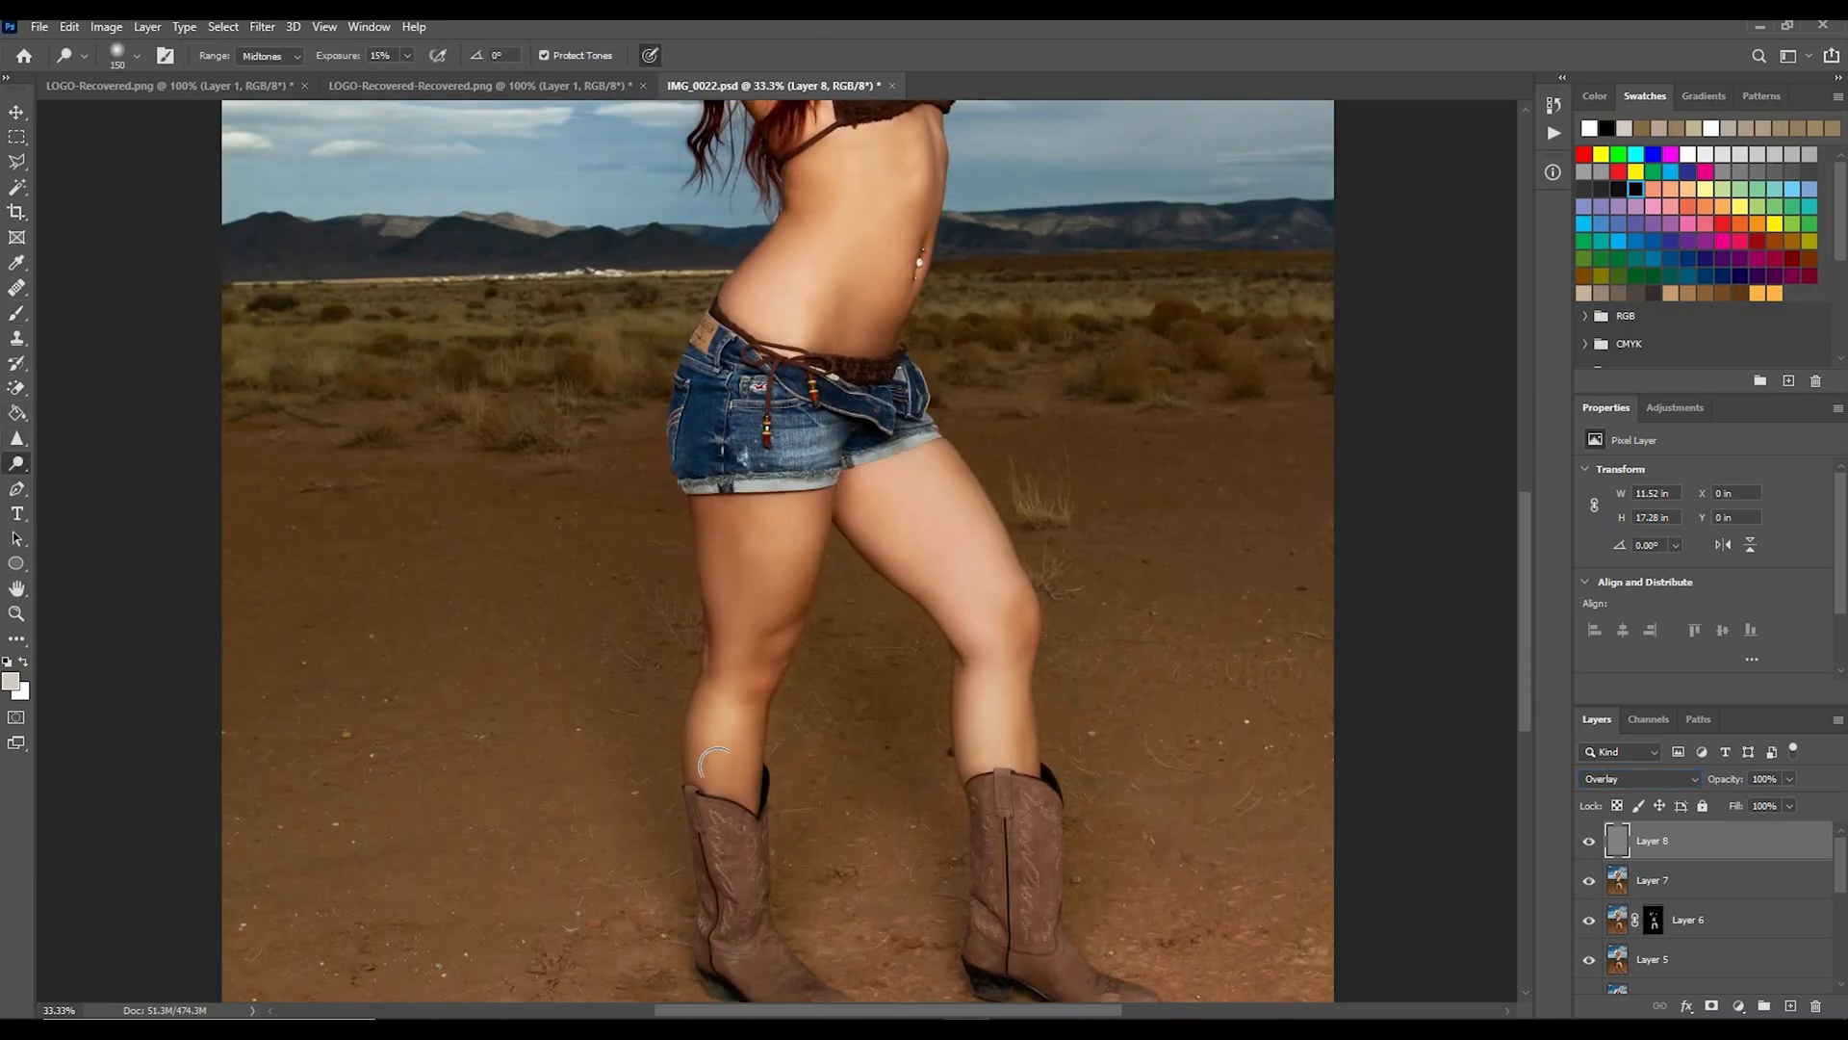
{"action": "mouse_move", "coordinate": [782, 568]}
{"action": "left_mouse_down"}
{"action": "mouse_move", "coordinate": [775, 501]}
{"action": "mouse_move", "coordinate": [748, 700]}
{"action": "left_mouse_up"}
{"action": "key", "text": "ctrl+z"}
{"action": "key", "text": "]"}
{"action": "key", "text": "]"}
{"action": "key", "text": "]"}
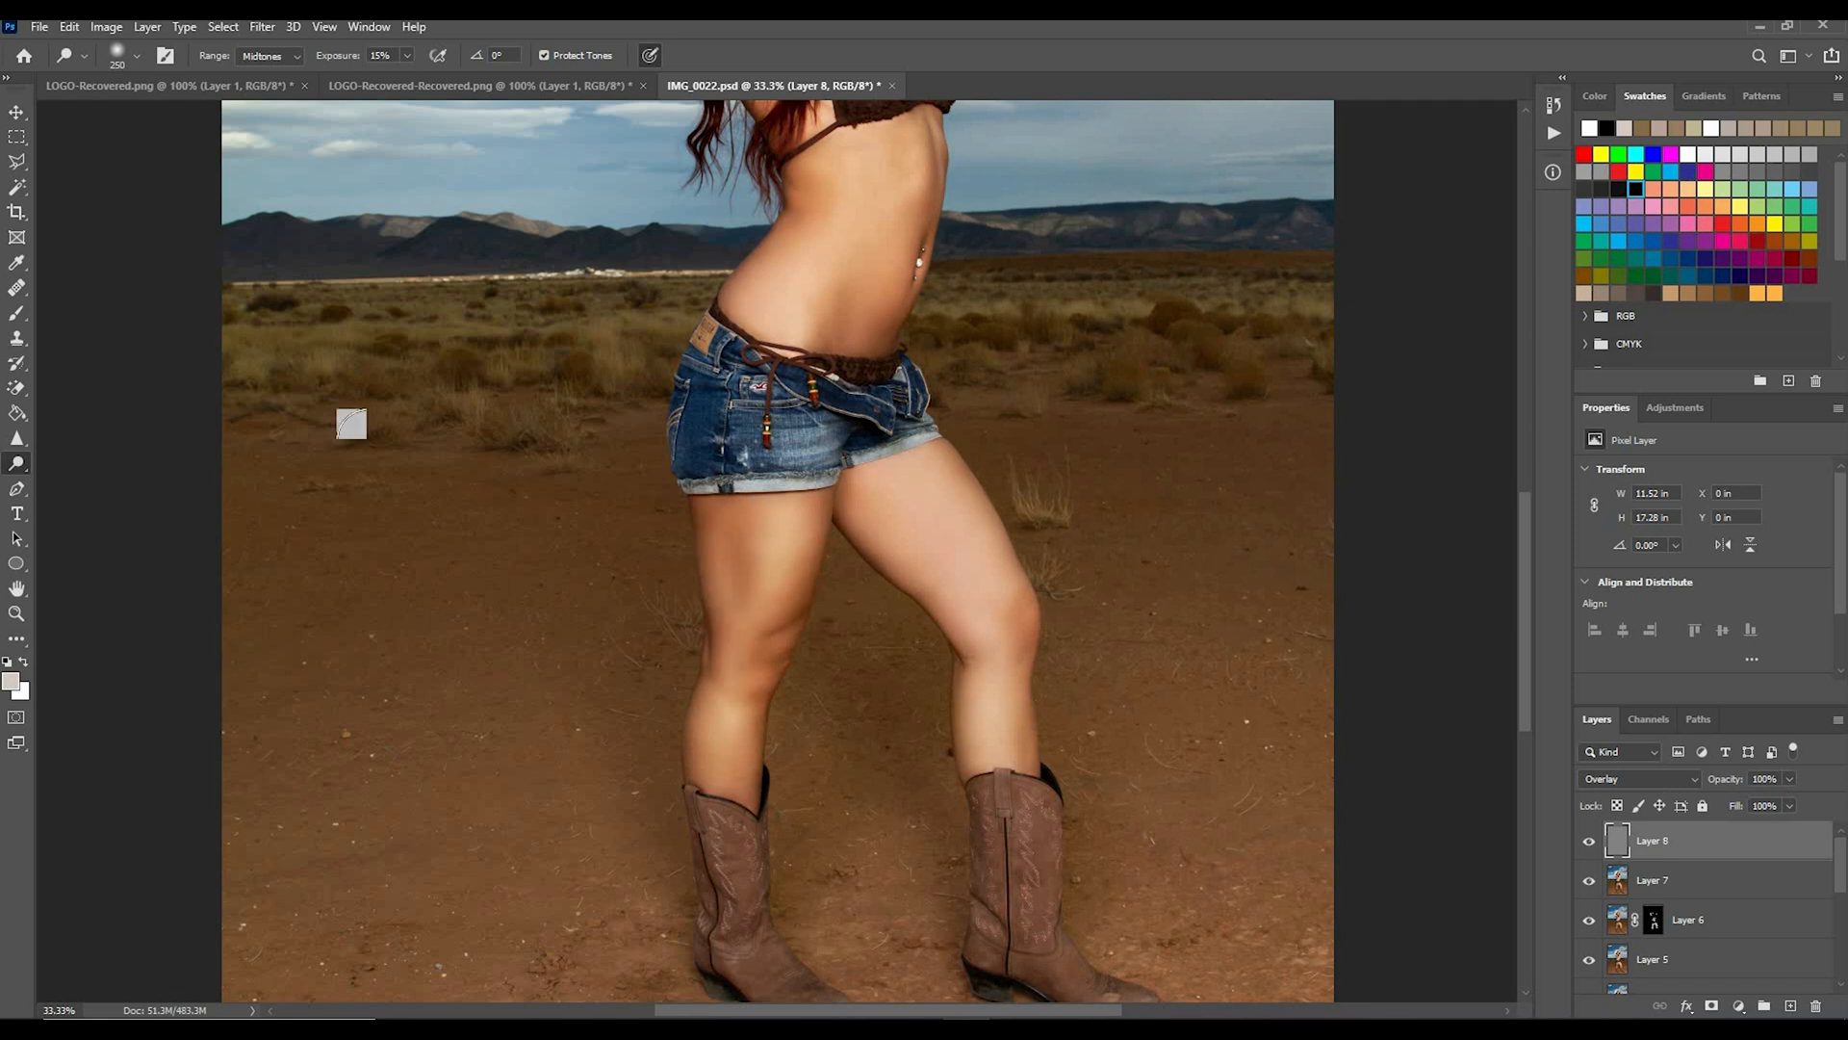
Step: Dodge the torso skin in the Midtones range at 15% exposure, reducing the brush size to 150
{"action": "key", "text": "alt+shift+s"}
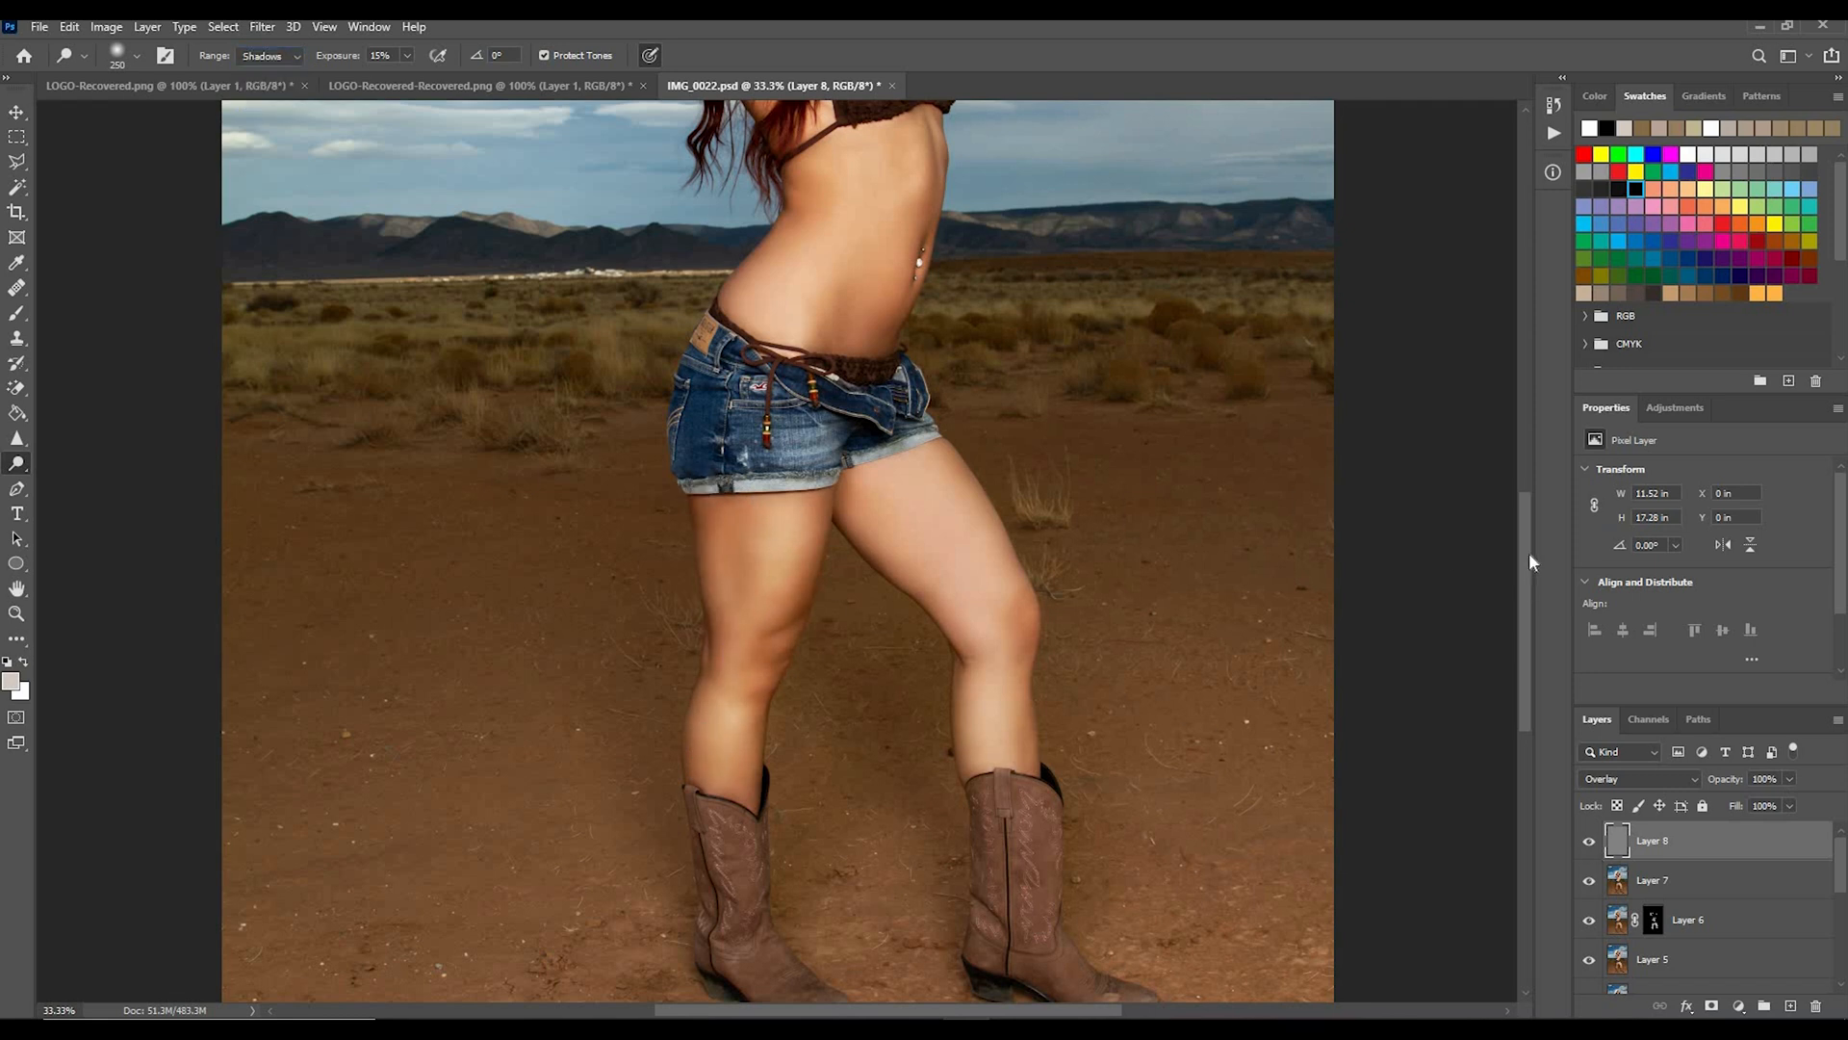
{"action": "left_click_drag", "start_coordinate": [1528, 559], "coordinate": [1527, 507]}
{"action": "right_click", "coordinate": [17, 463]}
{"action": "left_click", "coordinate": [76, 480]}
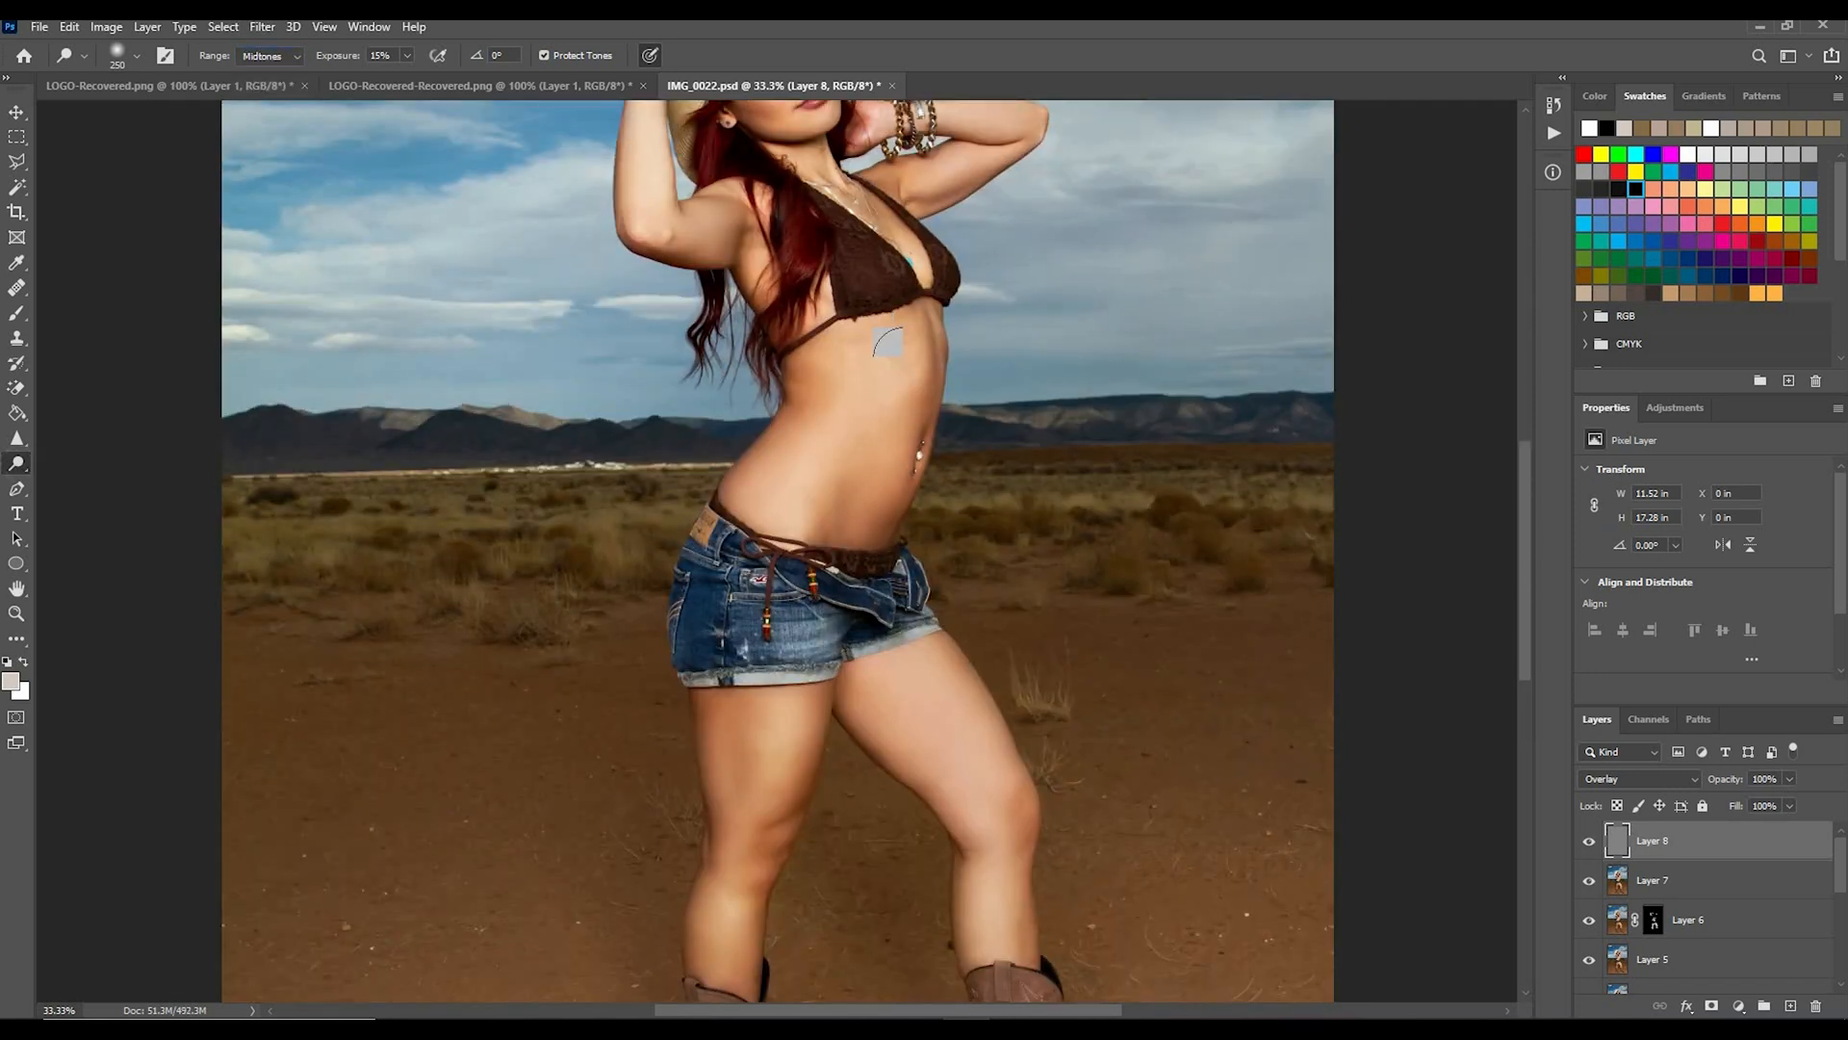
{"action": "key", "text": "["}
{"action": "key", "text": "["}
{"action": "key", "text": "["}
{"action": "scroll", "coordinate": [770, 424], "scroll_direction": "up", "scroll_amount": 4}
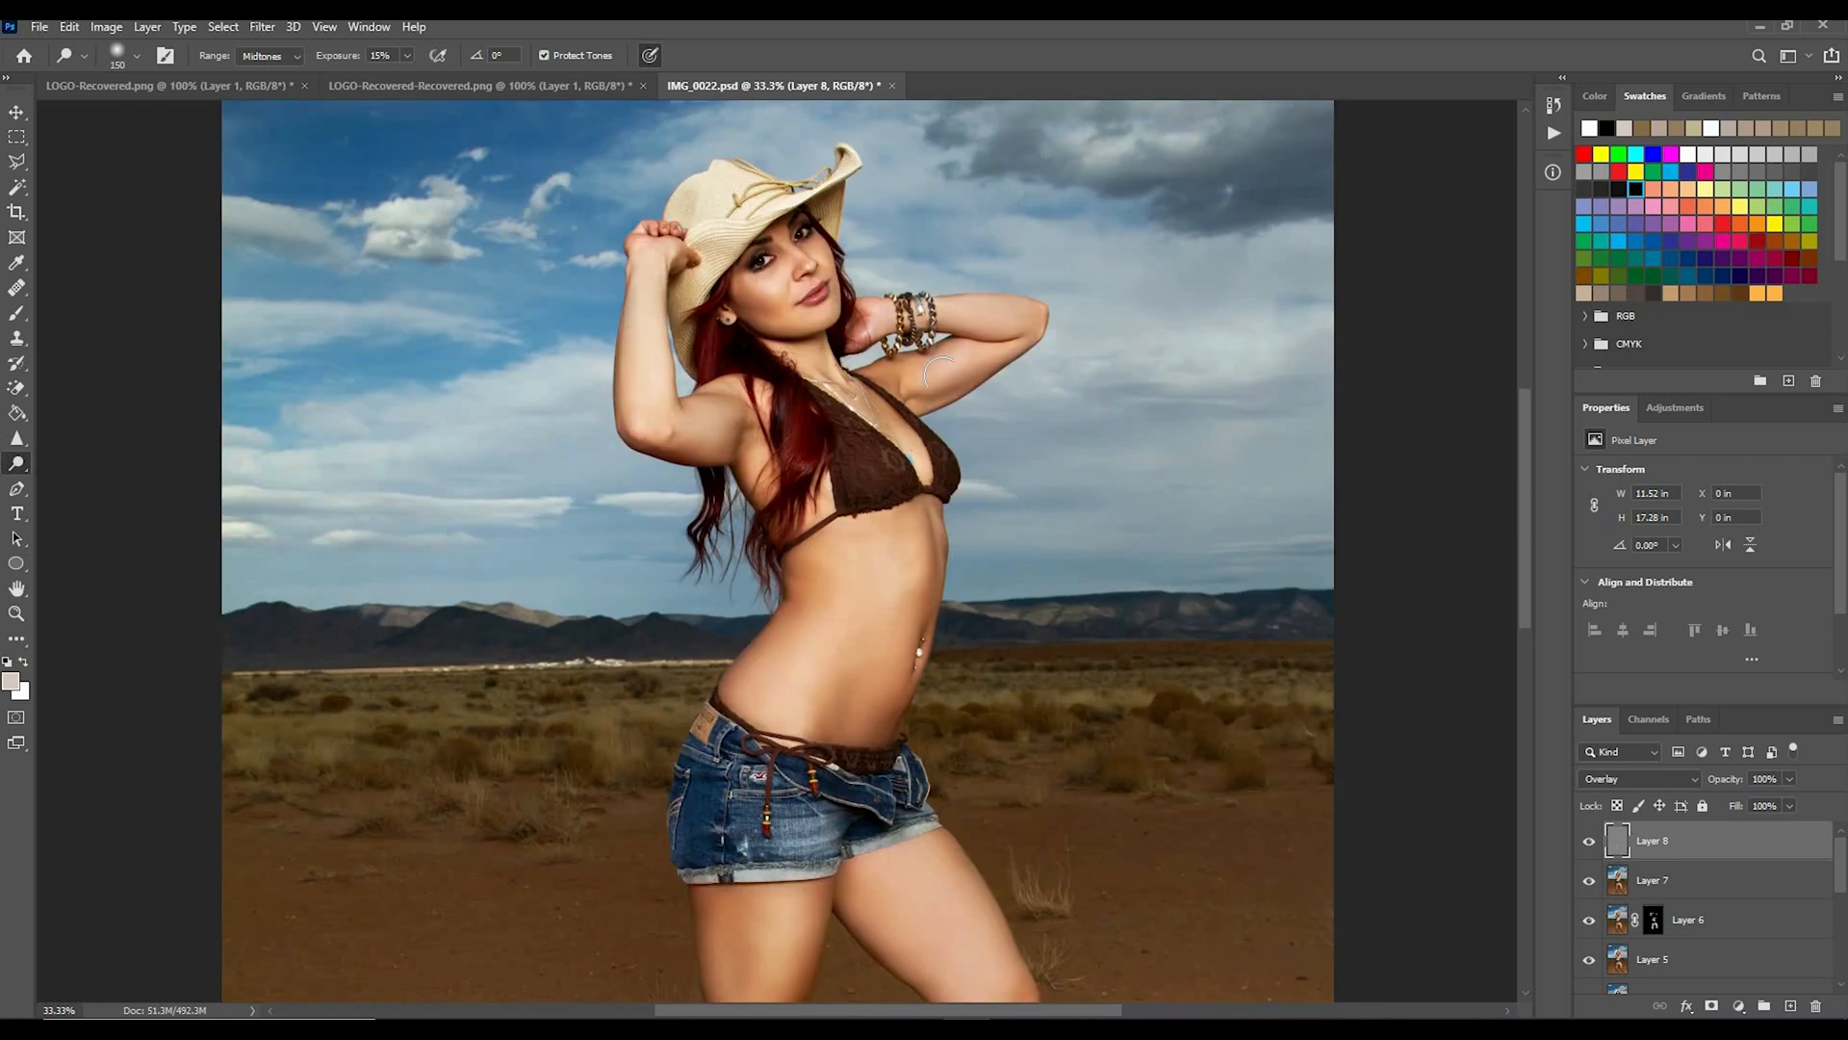
Step: Add larger dodge strokes to the leg highlights on the gray layer at 15% exposure
{"action": "key", "text": "ctrl+plus"}
{"action": "key", "text": "ctrl+plus"}
{"action": "mouse_move", "coordinate": [1527, 489]}
{"action": "left_mouse_down"}
{"action": "mouse_move", "coordinate": [1526, 441]}
{"action": "mouse_move", "coordinate": [1527, 731]}
{"action": "left_mouse_up"}
{"action": "mouse_move", "coordinate": [818, 799]}
{"action": "left_mouse_down"}
{"action": "mouse_move", "coordinate": [701, 742]}
{"action": "mouse_move", "coordinate": [674, 510]}
{"action": "left_mouse_up"}
{"action": "left_click_drag", "start_coordinate": [1444, 809], "coordinate": [1352, 764]}
{"action": "left_click", "coordinate": [1253, 474]}
{"action": "left_click_drag", "start_coordinate": [1527, 726], "coordinate": [1551, 643]}
Step: Darken the leg contours with the Burn tool at 12% exposure in the Midtones and Highlights ranges, undoing an unwanted stroke
{"action": "key", "text": "shift+o"}
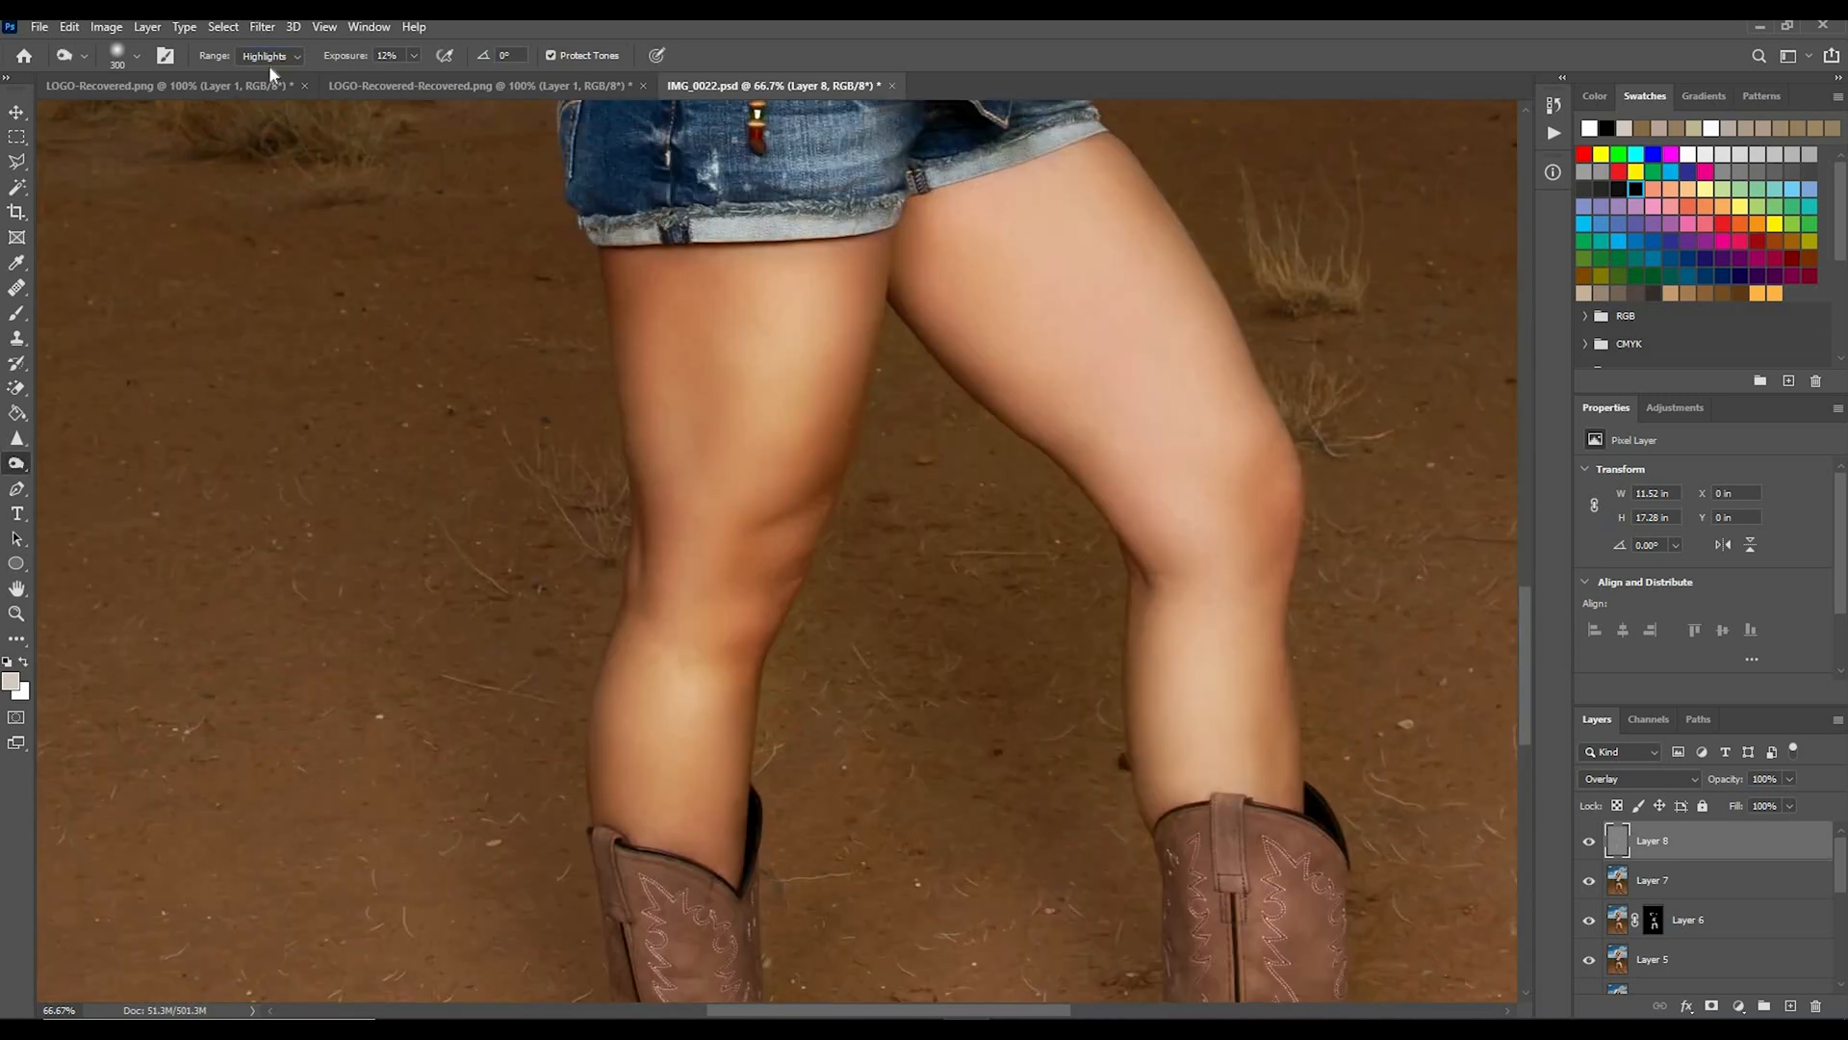
{"action": "mouse_move", "coordinate": [1148, 725]}
{"action": "left_mouse_down"}
{"action": "mouse_move", "coordinate": [1274, 780]}
{"action": "mouse_move", "coordinate": [1163, 585]}
{"action": "mouse_move", "coordinate": [1073, 565]}
{"action": "left_mouse_up"}
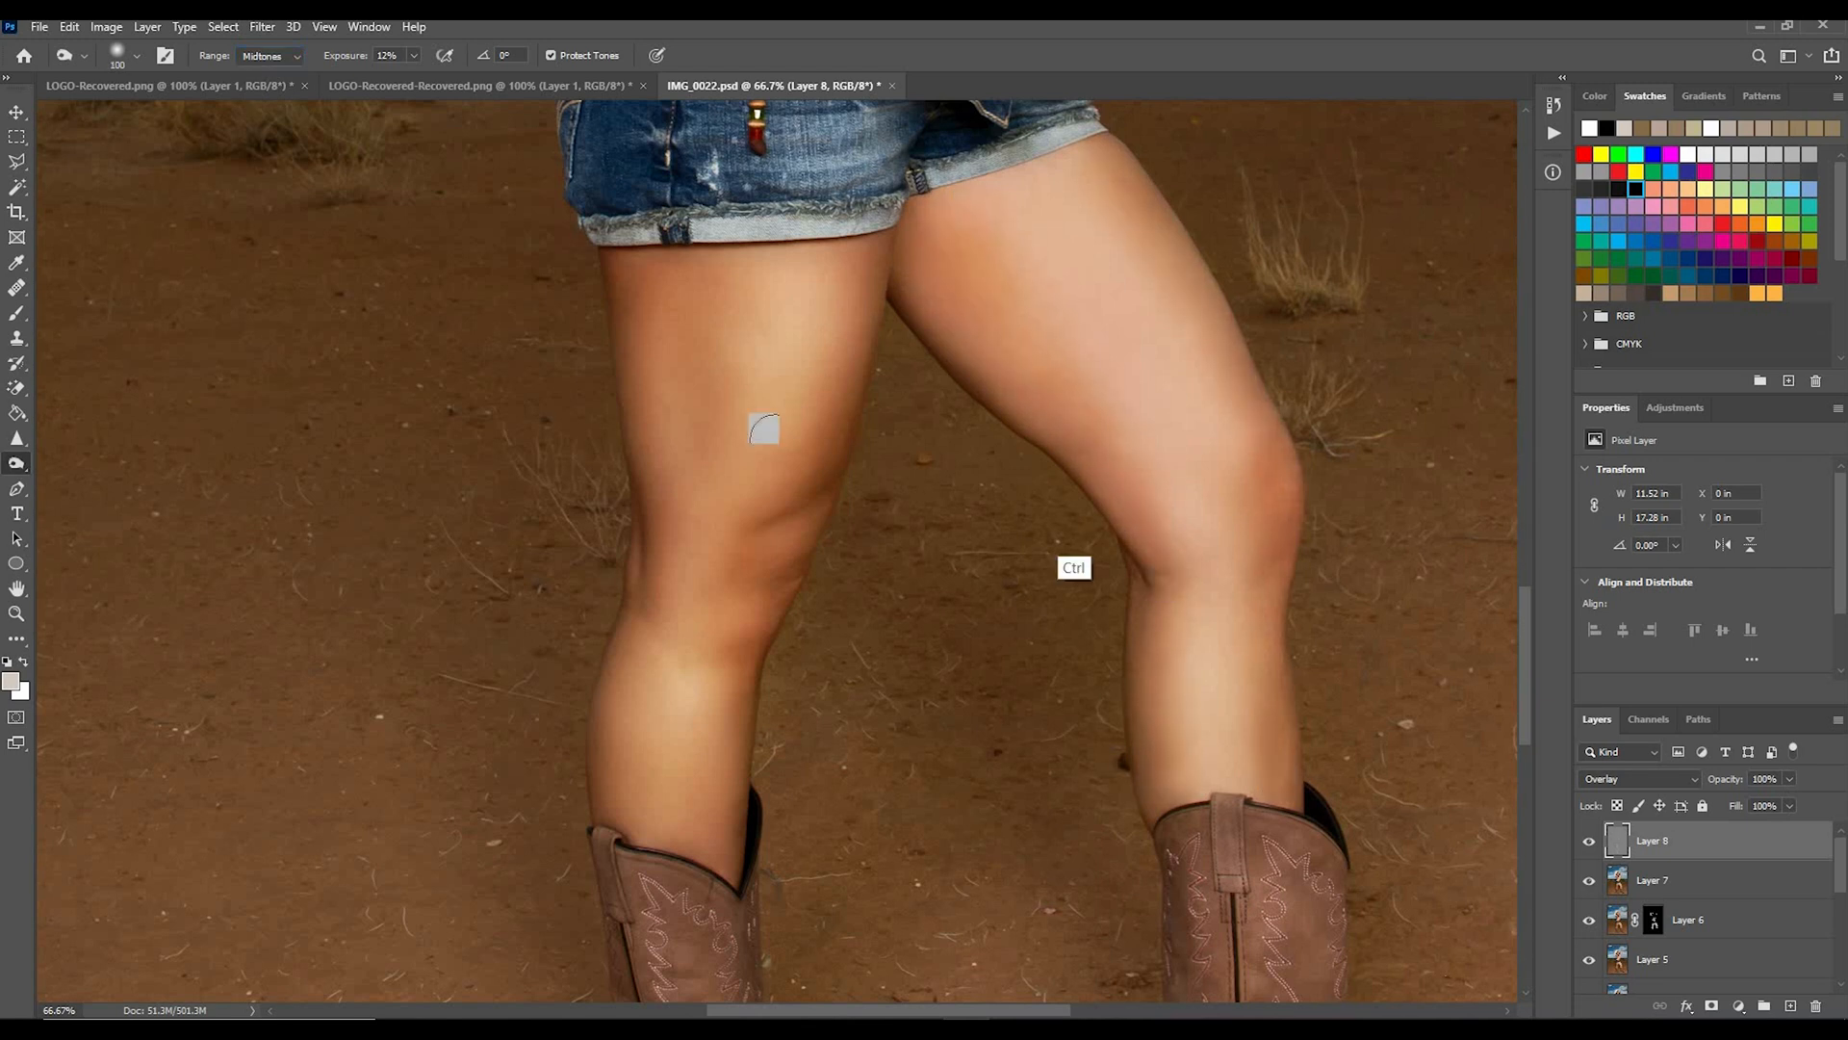
{"action": "key", "text": "ctrl+z"}
{"action": "key", "text": "["}
{"action": "key", "text": "["}
{"action": "left_click", "coordinate": [271, 56]}
{"action": "left_click", "coordinate": [262, 87]}
{"action": "key", "text": "ctrl+minus"}
{"action": "key", "text": "ctrl+minus"}
{"action": "key", "text": "ctrl+minus"}
{"action": "key", "text": "ctrl+minus"}
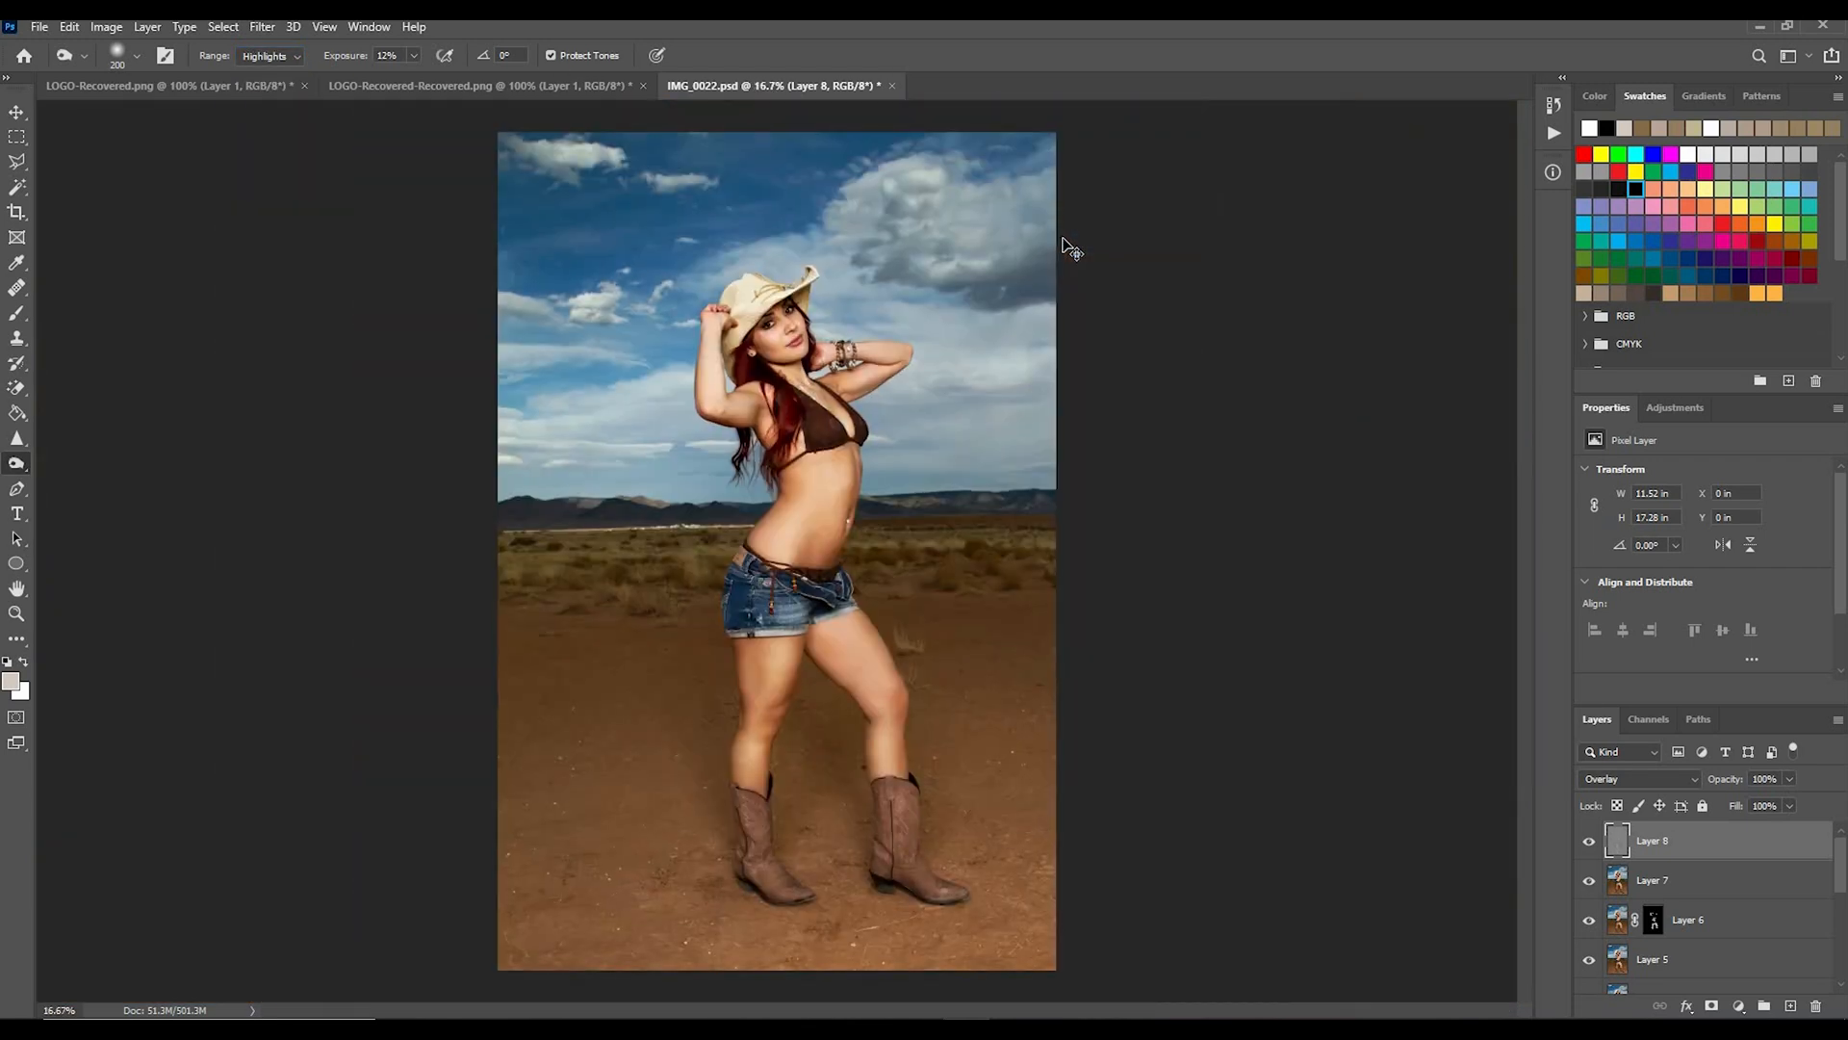
Step: Return to the Dodge tool and work on the legs in the Shadows range at 15% exposure
{"action": "key", "text": "ctrl+plus"}
{"action": "key", "text": "ctrl+plus"}
{"action": "key", "text": "ctrl+plus"}
{"action": "key", "text": "shift+o"}
{"action": "left_click_drag", "start_coordinate": [1523, 533], "coordinate": [1540, 632]}
{"action": "left_click", "coordinate": [271, 56]}
{"action": "left_click", "coordinate": [262, 72]}
{"action": "key", "text": "ctrl+minus"}
{"action": "key", "text": "ctrl+minus"}
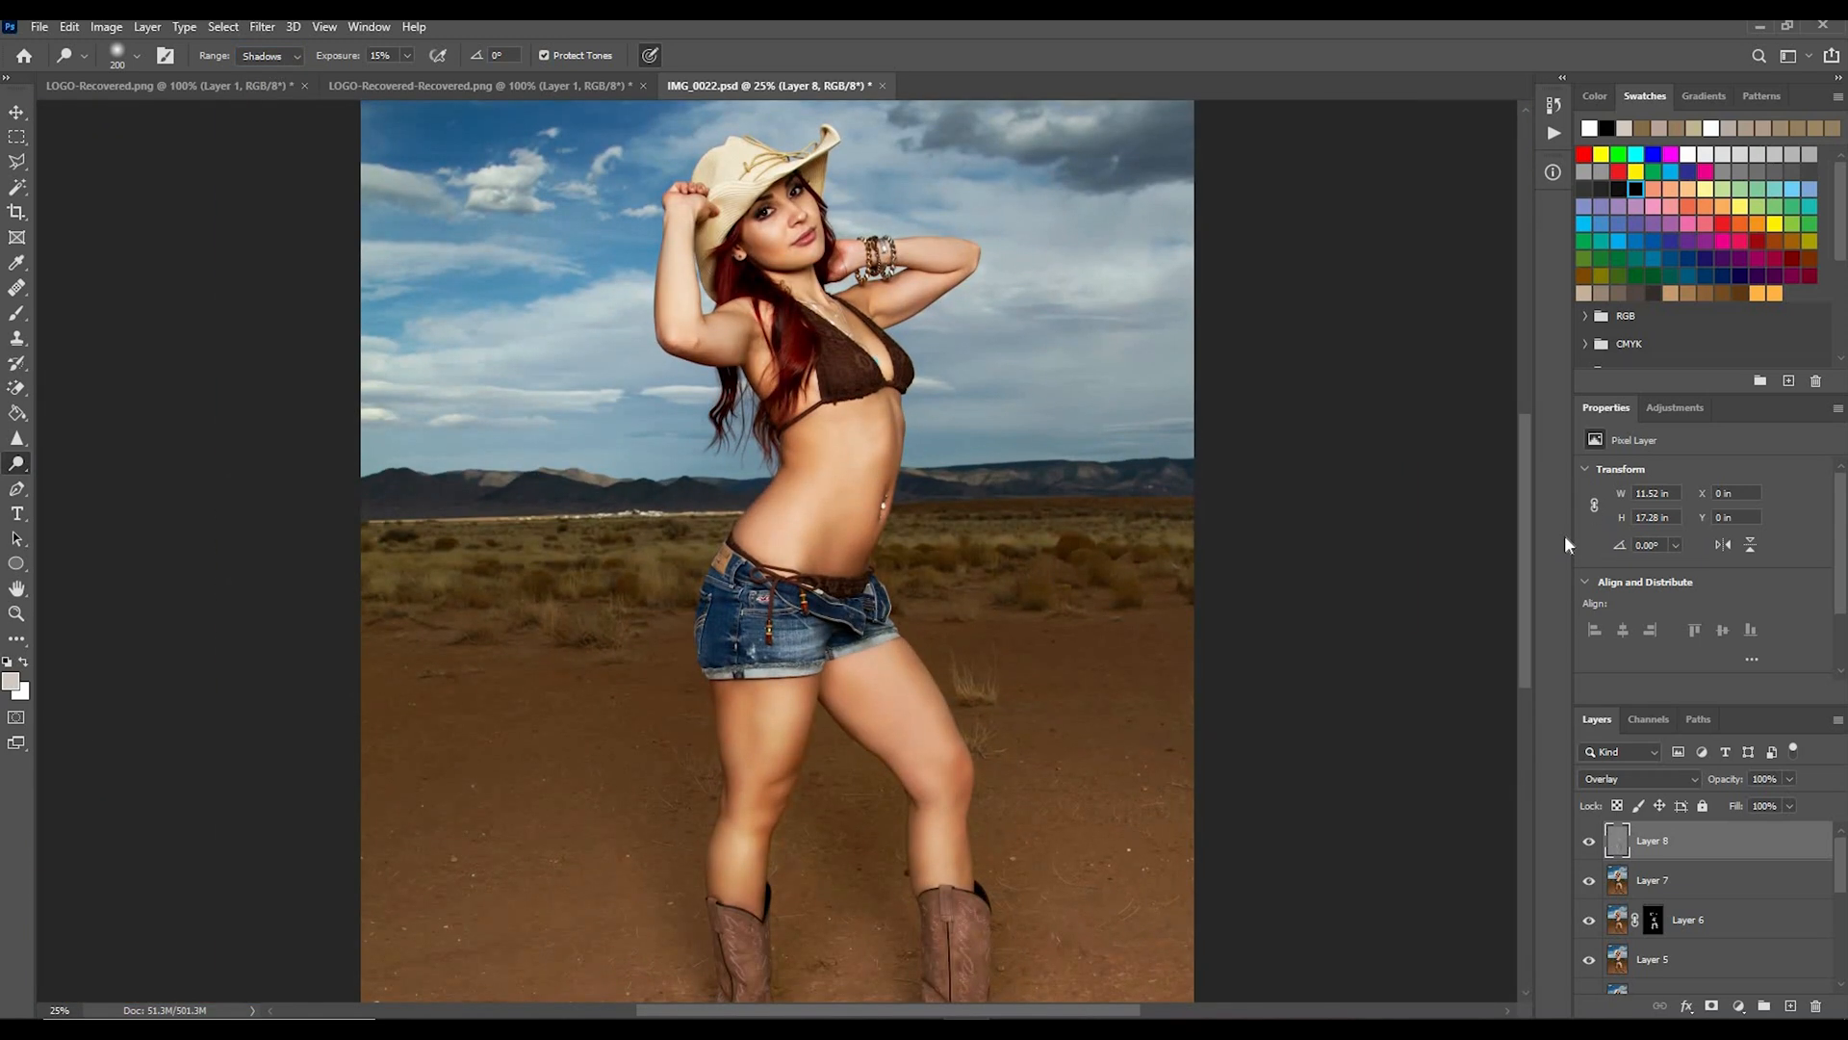
Step: Stamp the visible image onto a new top layer and apply a midtone Color Balance of +10, 0, -13
{"action": "key", "text": "ctrl+minus"}
{"action": "key", "text": "ctrl+shift+alt+e"}
{"action": "key", "text": "ctrl+plus"}
{"action": "key", "text": "ctrl+plus"}
{"action": "key", "text": "ctrl+plus"}
{"action": "scroll", "coordinate": [1477, 623], "scroll_direction": "down", "scroll_amount": 5}
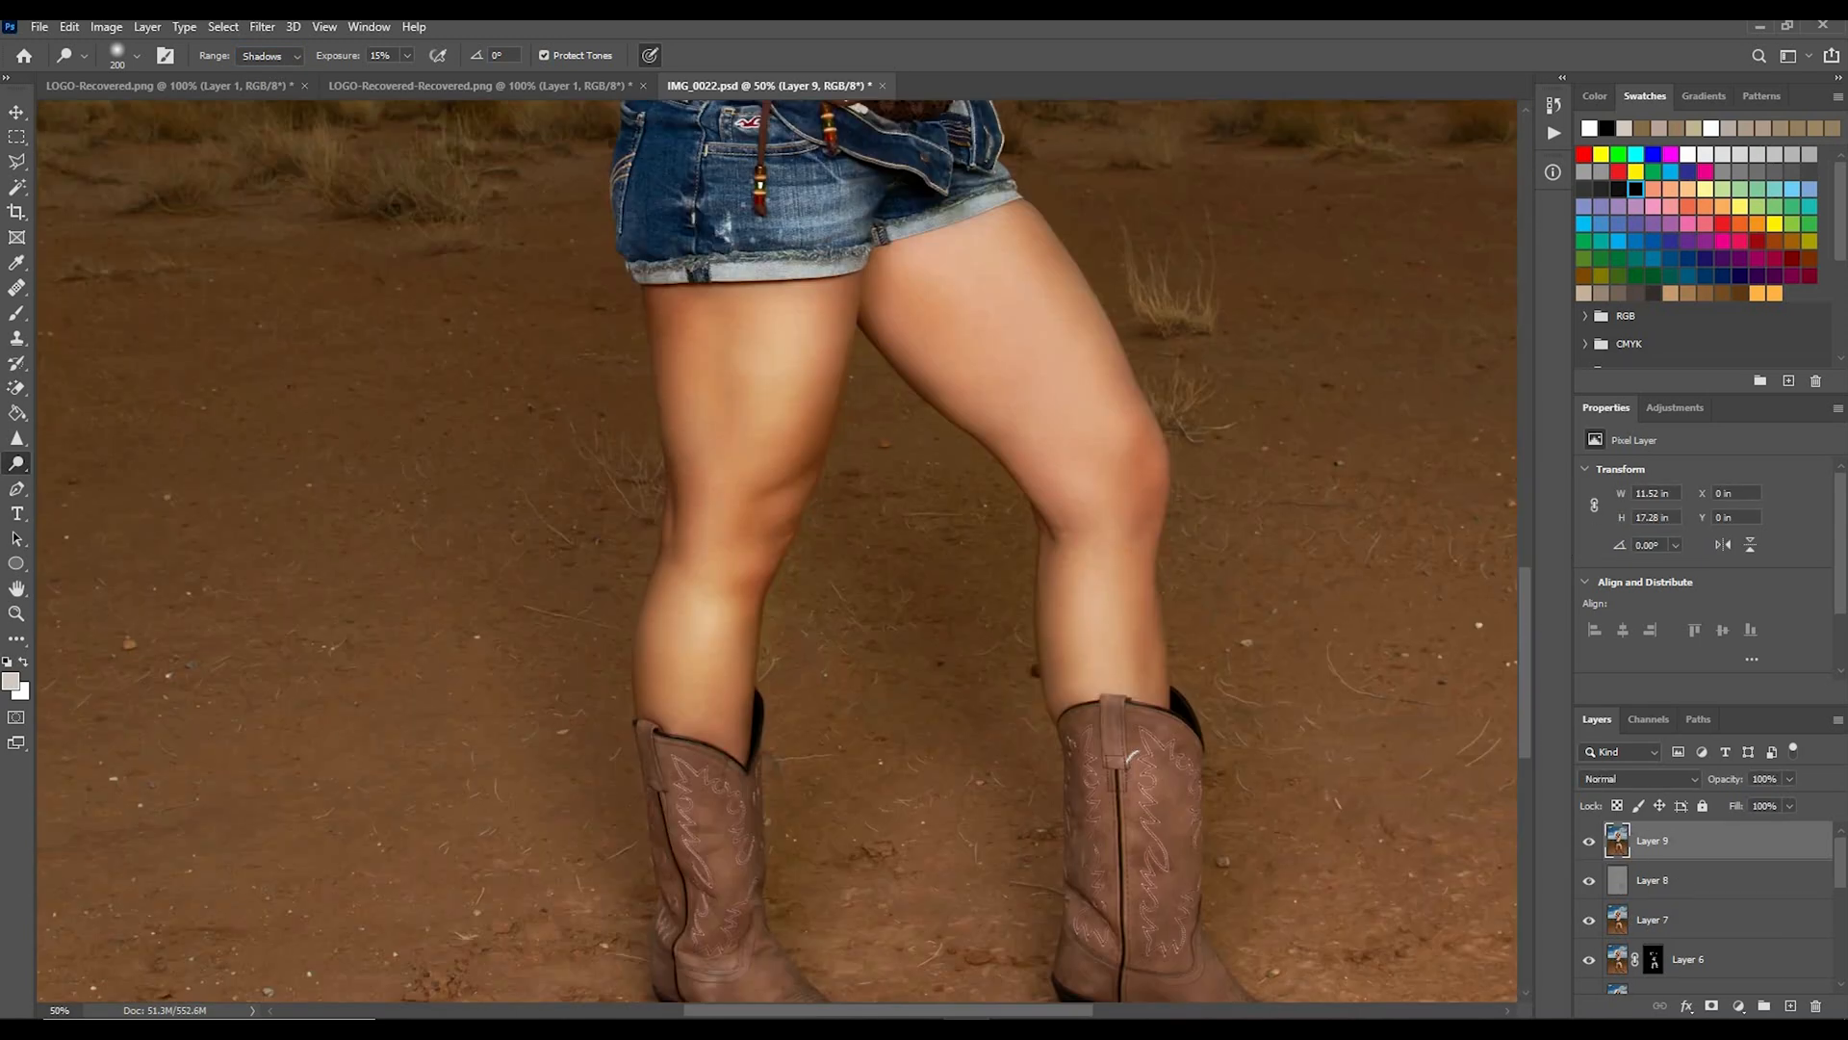
{"action": "left_click", "coordinate": [106, 26]}
{"action": "mouse_move", "coordinate": [125, 76]}
{"action": "left_click", "coordinate": [371, 197]}
{"action": "key", "text": "shift+Up"}
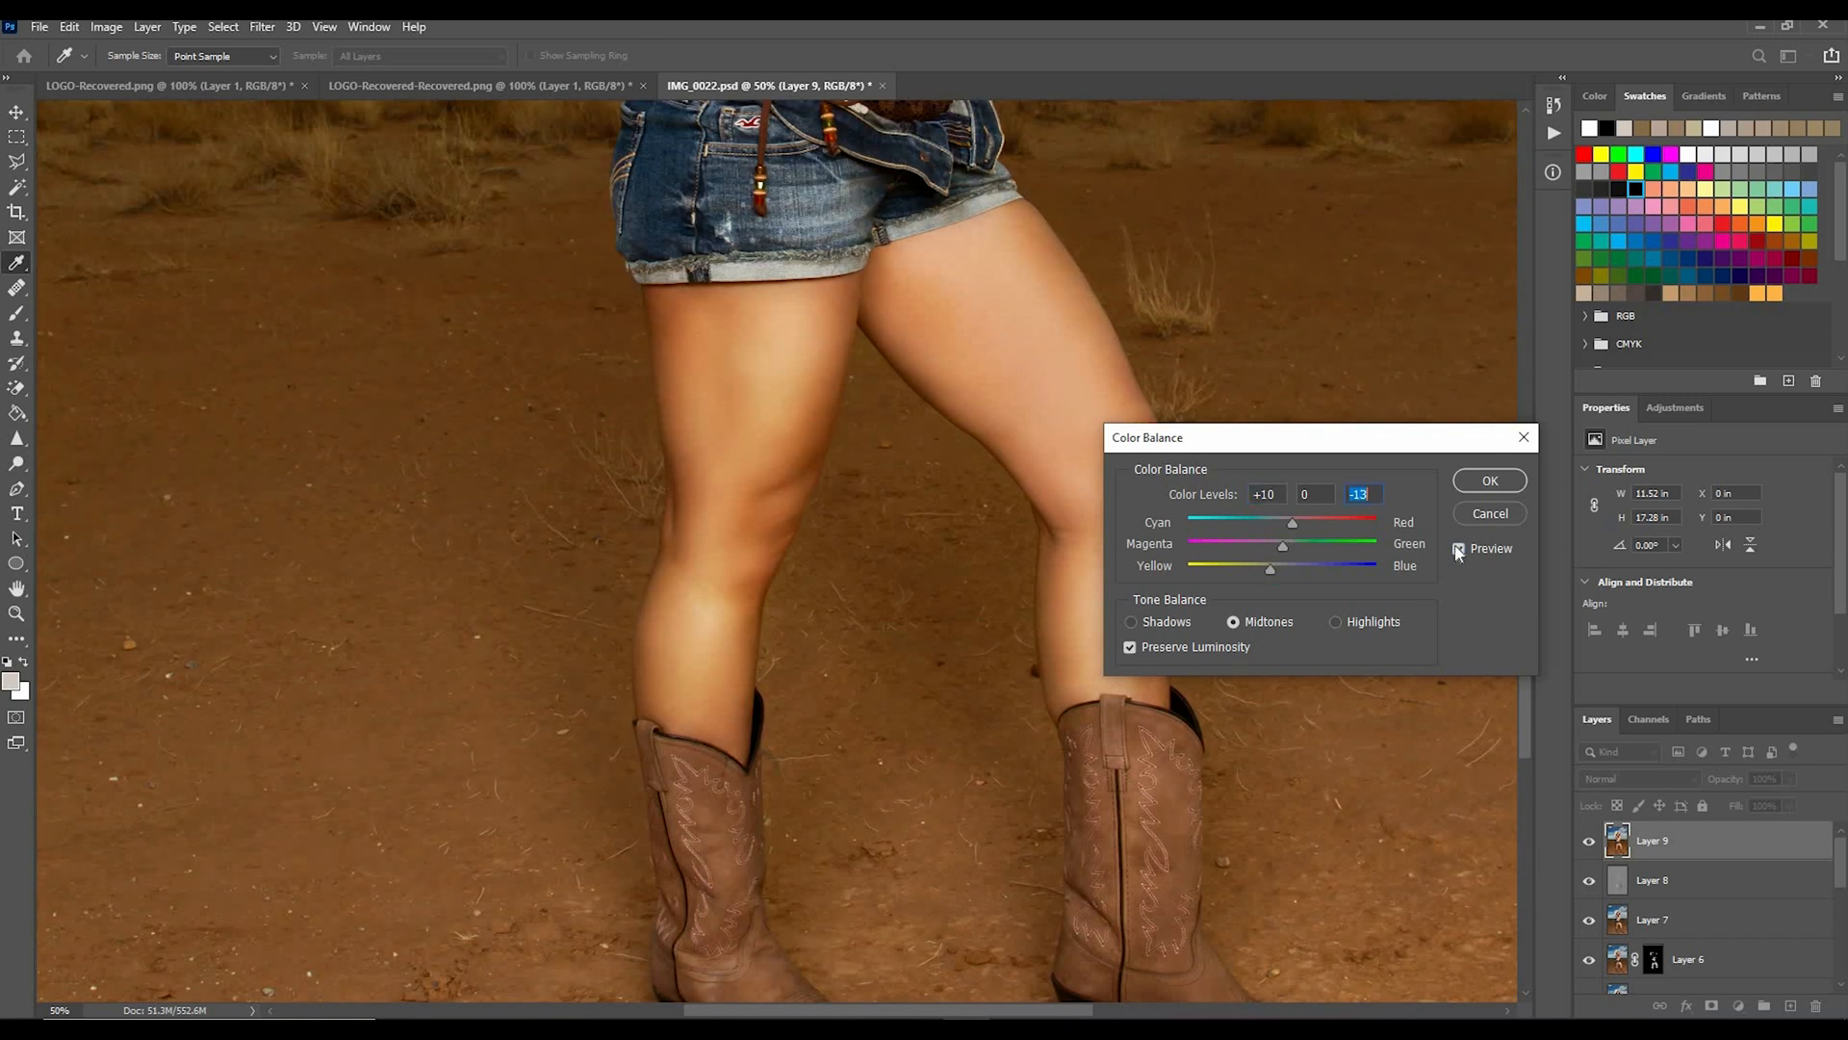
{"action": "left_click", "coordinate": [1489, 480]}
Step: Add a Hide All mask to the color-balanced layer and paint the warmer tone onto the paler leg in white at 17% opacity
{"action": "left_click", "coordinate": [146, 26]}
{"action": "mouse_move", "coordinate": [241, 334]}
{"action": "left_click", "coordinate": [390, 353]}
{"action": "key", "text": "b"}
{"action": "key", "text": "x"}
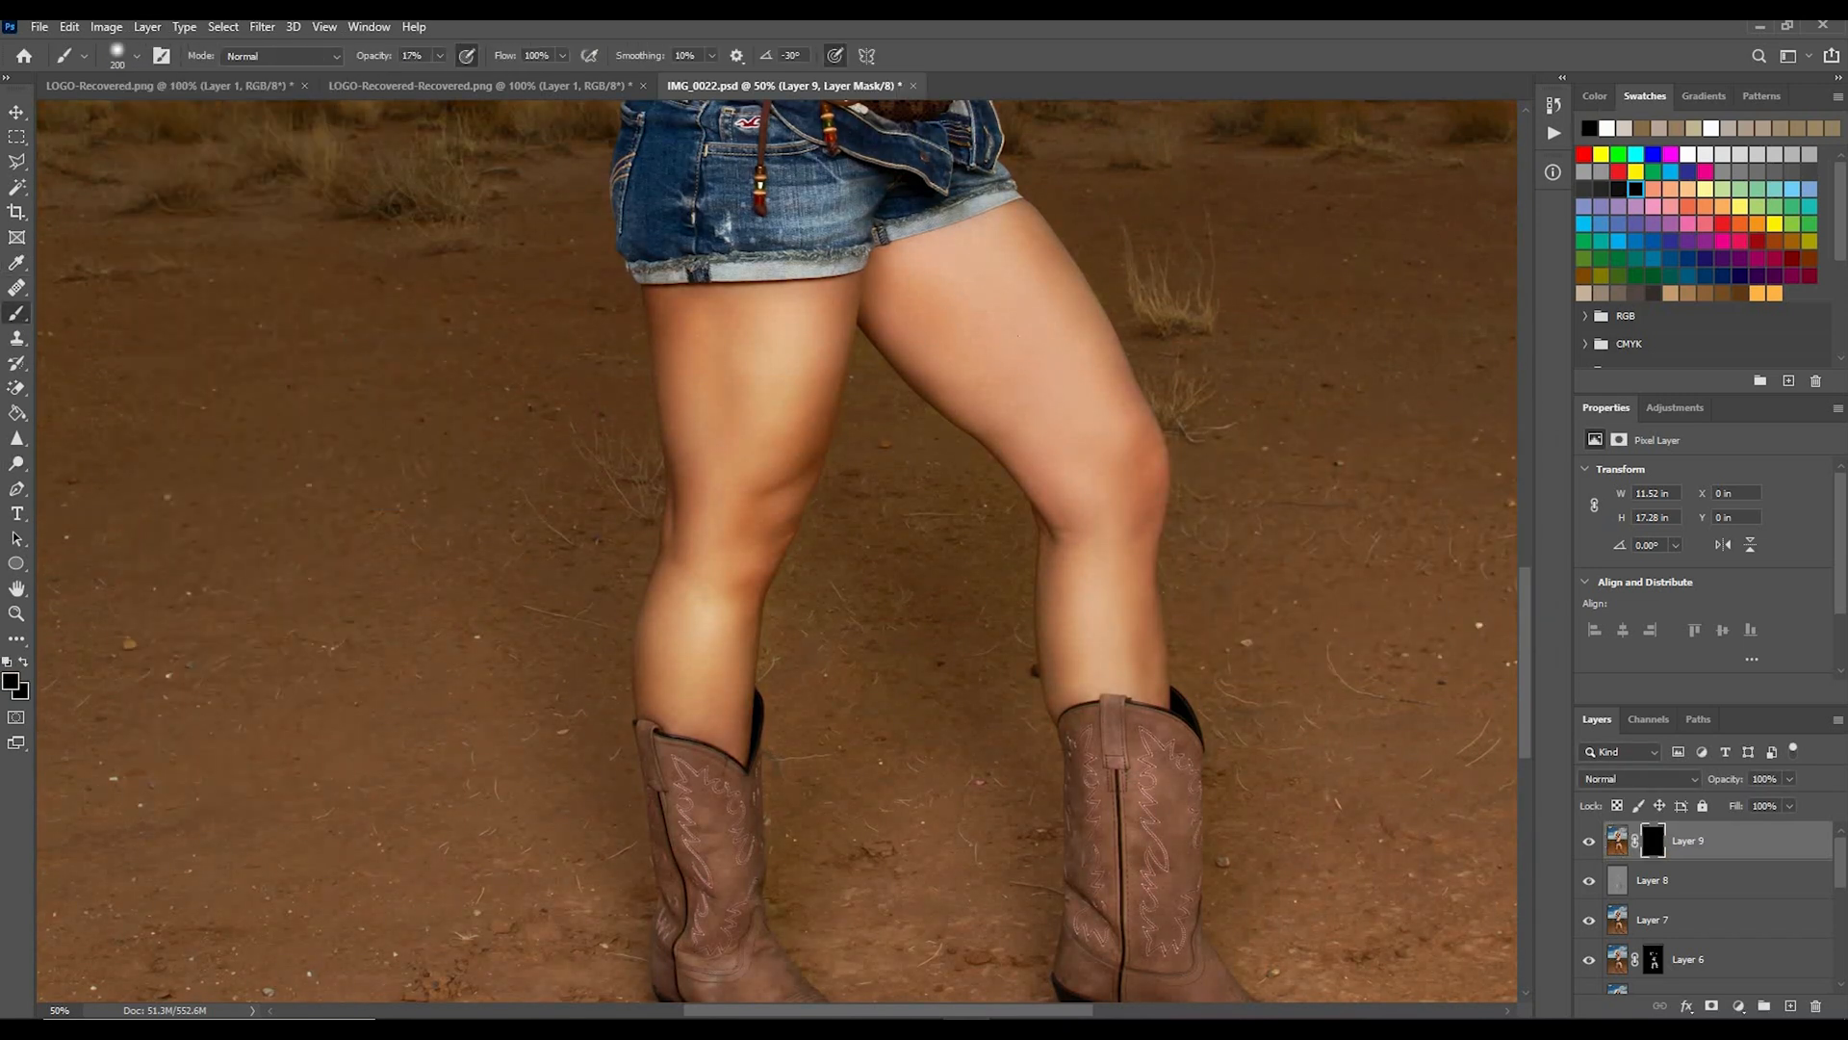
{"action": "key", "text": "x"}
{"action": "key", "text": "ctrl+0"}
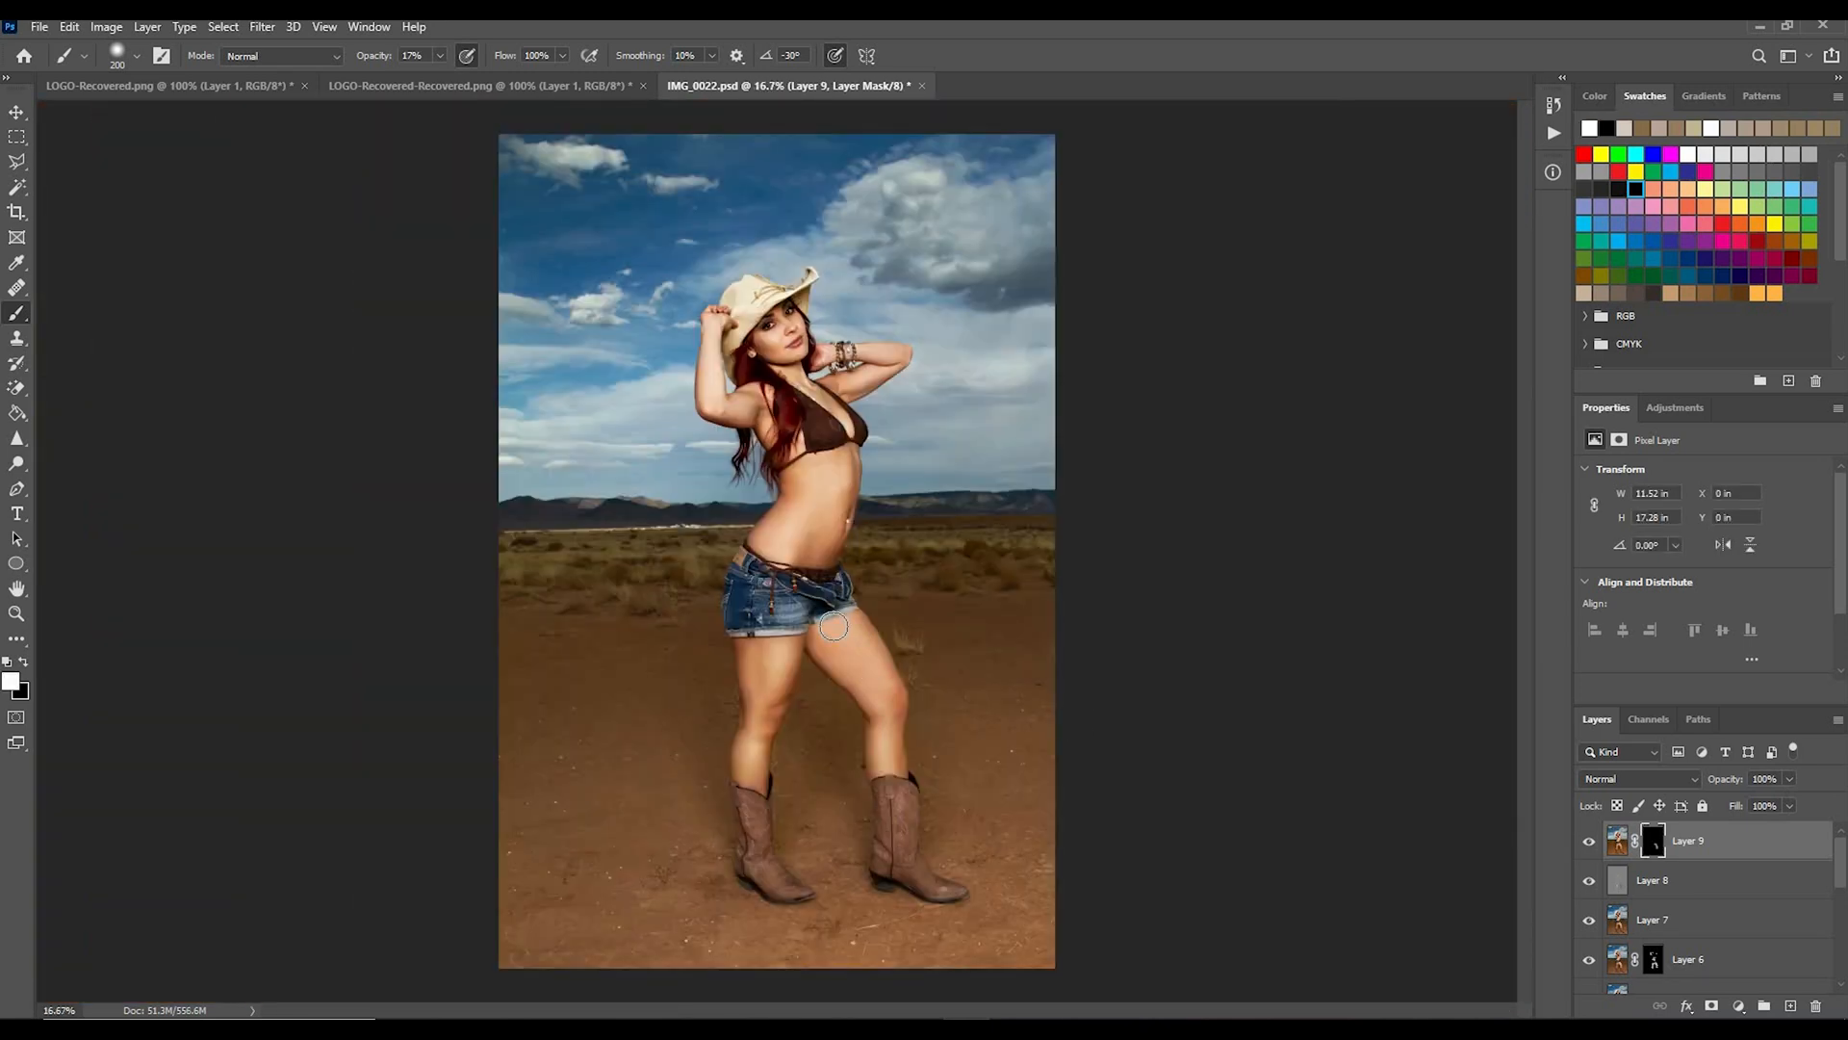
Step: Stamp the visible image, including the leg color correction, onto another new top layer
{"action": "key", "text": "ctrl+shift+alt+e"}
{"action": "key", "text": "ctrl+plus"}
{"action": "key", "text": "ctrl+plus"}
{"action": "key", "text": "ctrl+plus"}
{"action": "key", "text": "ctrl+plus"}
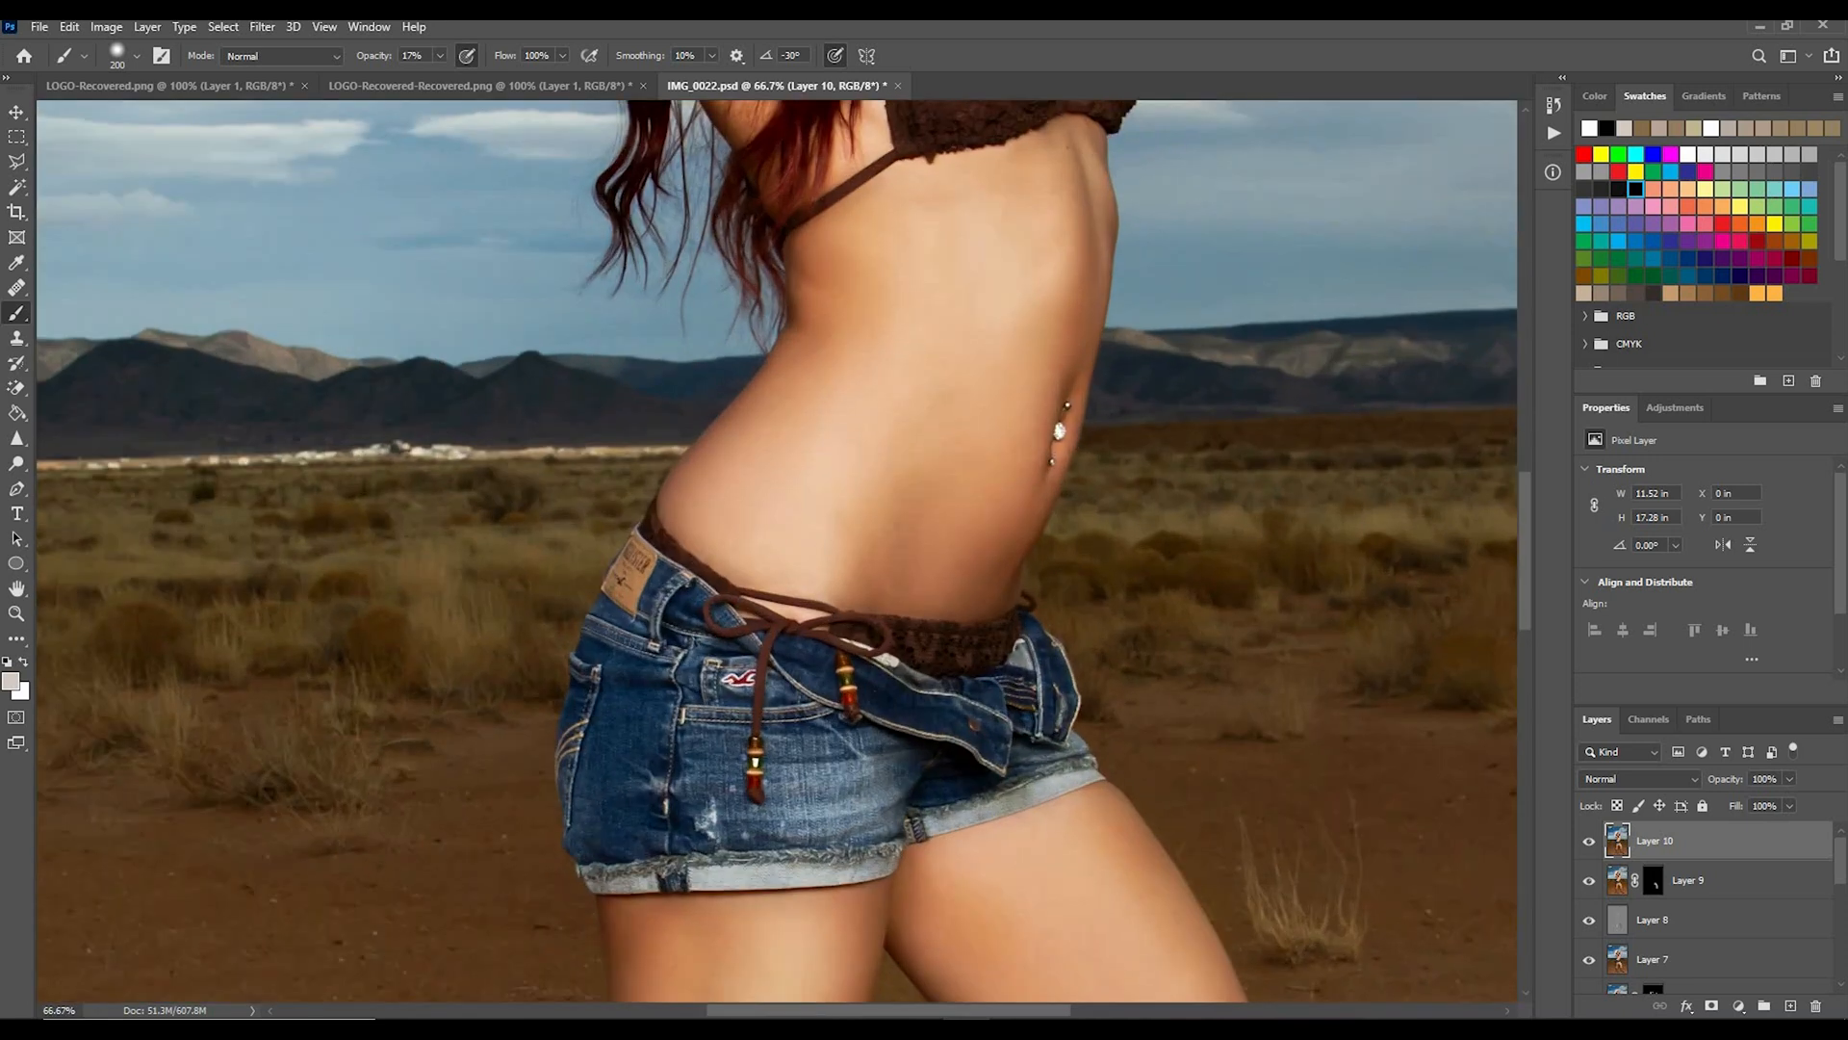
Step: Apply the Texturizer filter to the stamped layer with the Sandstone texture, 60% scaling, relief 3 and Top Left light
{"action": "left_click", "coordinate": [274, 32]}
{"action": "left_click", "coordinate": [328, 106]}
{"action": "left_click", "coordinate": [1147, 650], "text": "alt"}
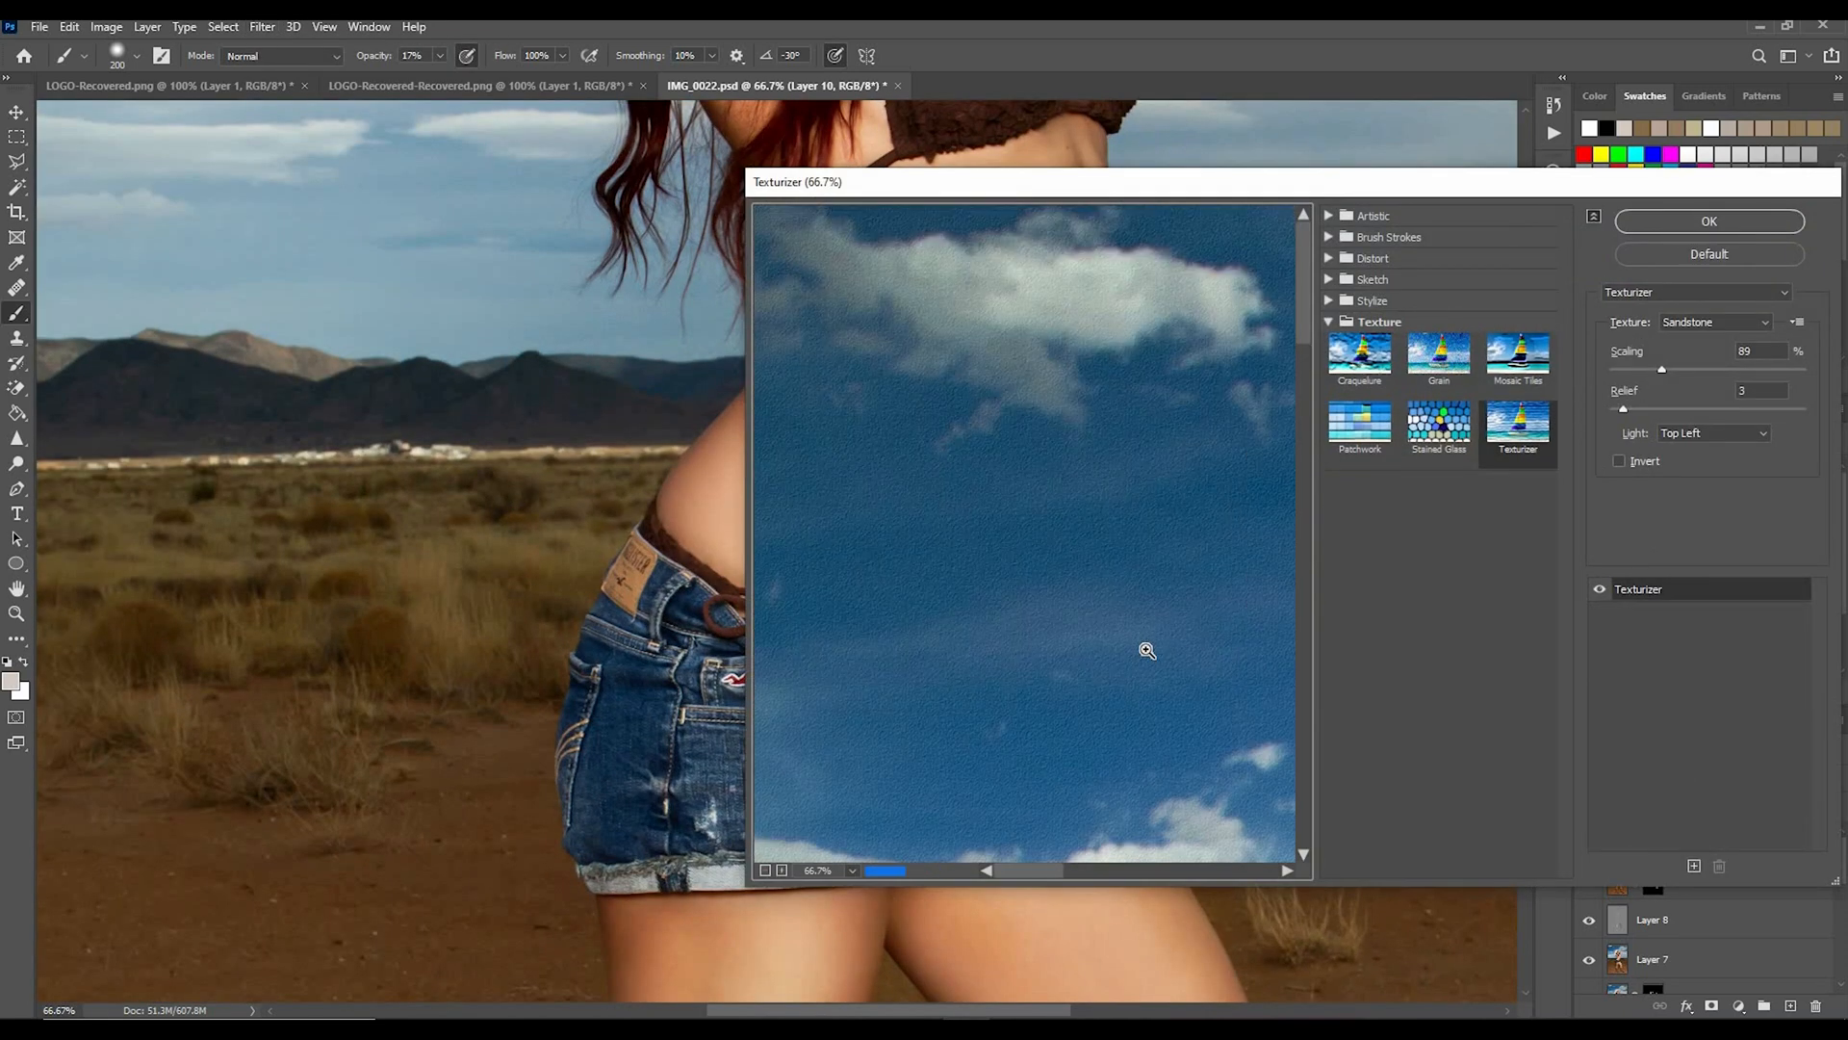
{"action": "left_click", "coordinate": [1146, 651], "text": "alt"}
{"action": "key", "text": "ctrl+plus"}
{"action": "key", "text": "ctrl+plus"}
{"action": "left_click_drag", "start_coordinate": [1083, 870], "coordinate": [1134, 872]}
{"action": "key", "text": "ctrl+plus"}
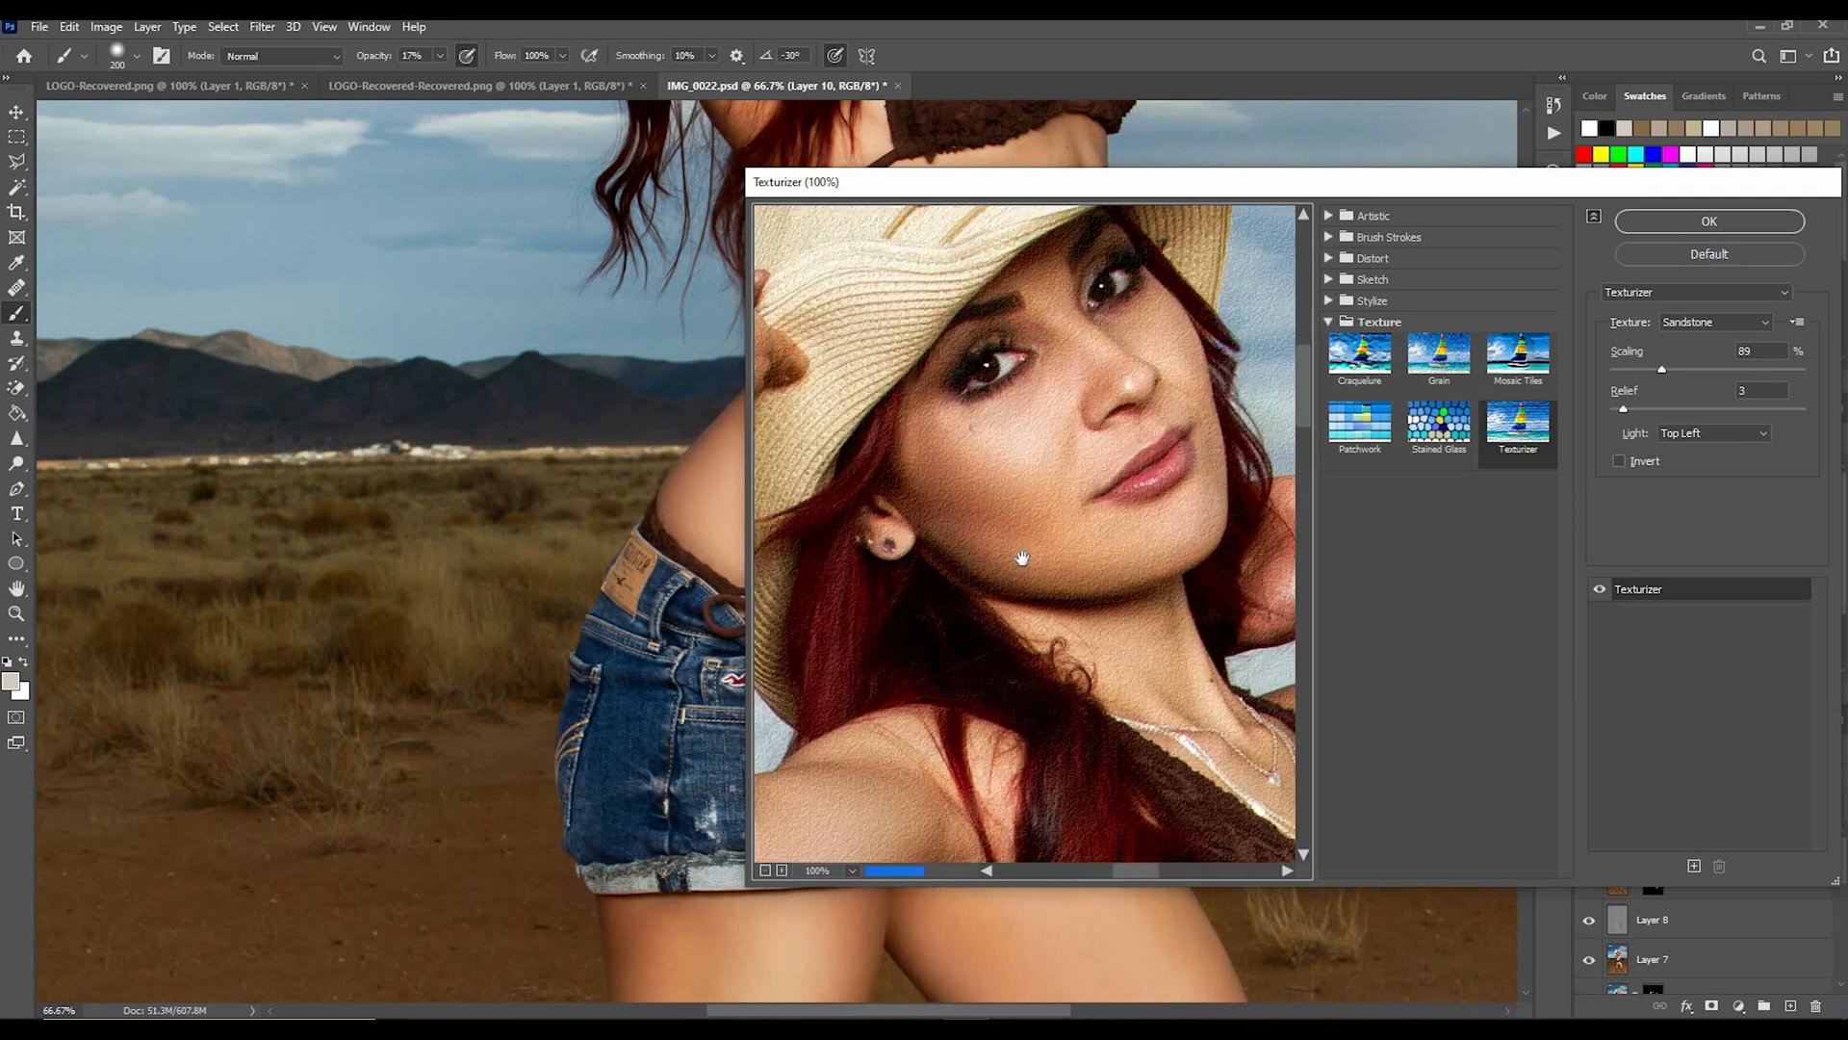
{"action": "left_click_drag", "start_coordinate": [1665, 376], "coordinate": [1626, 374]}
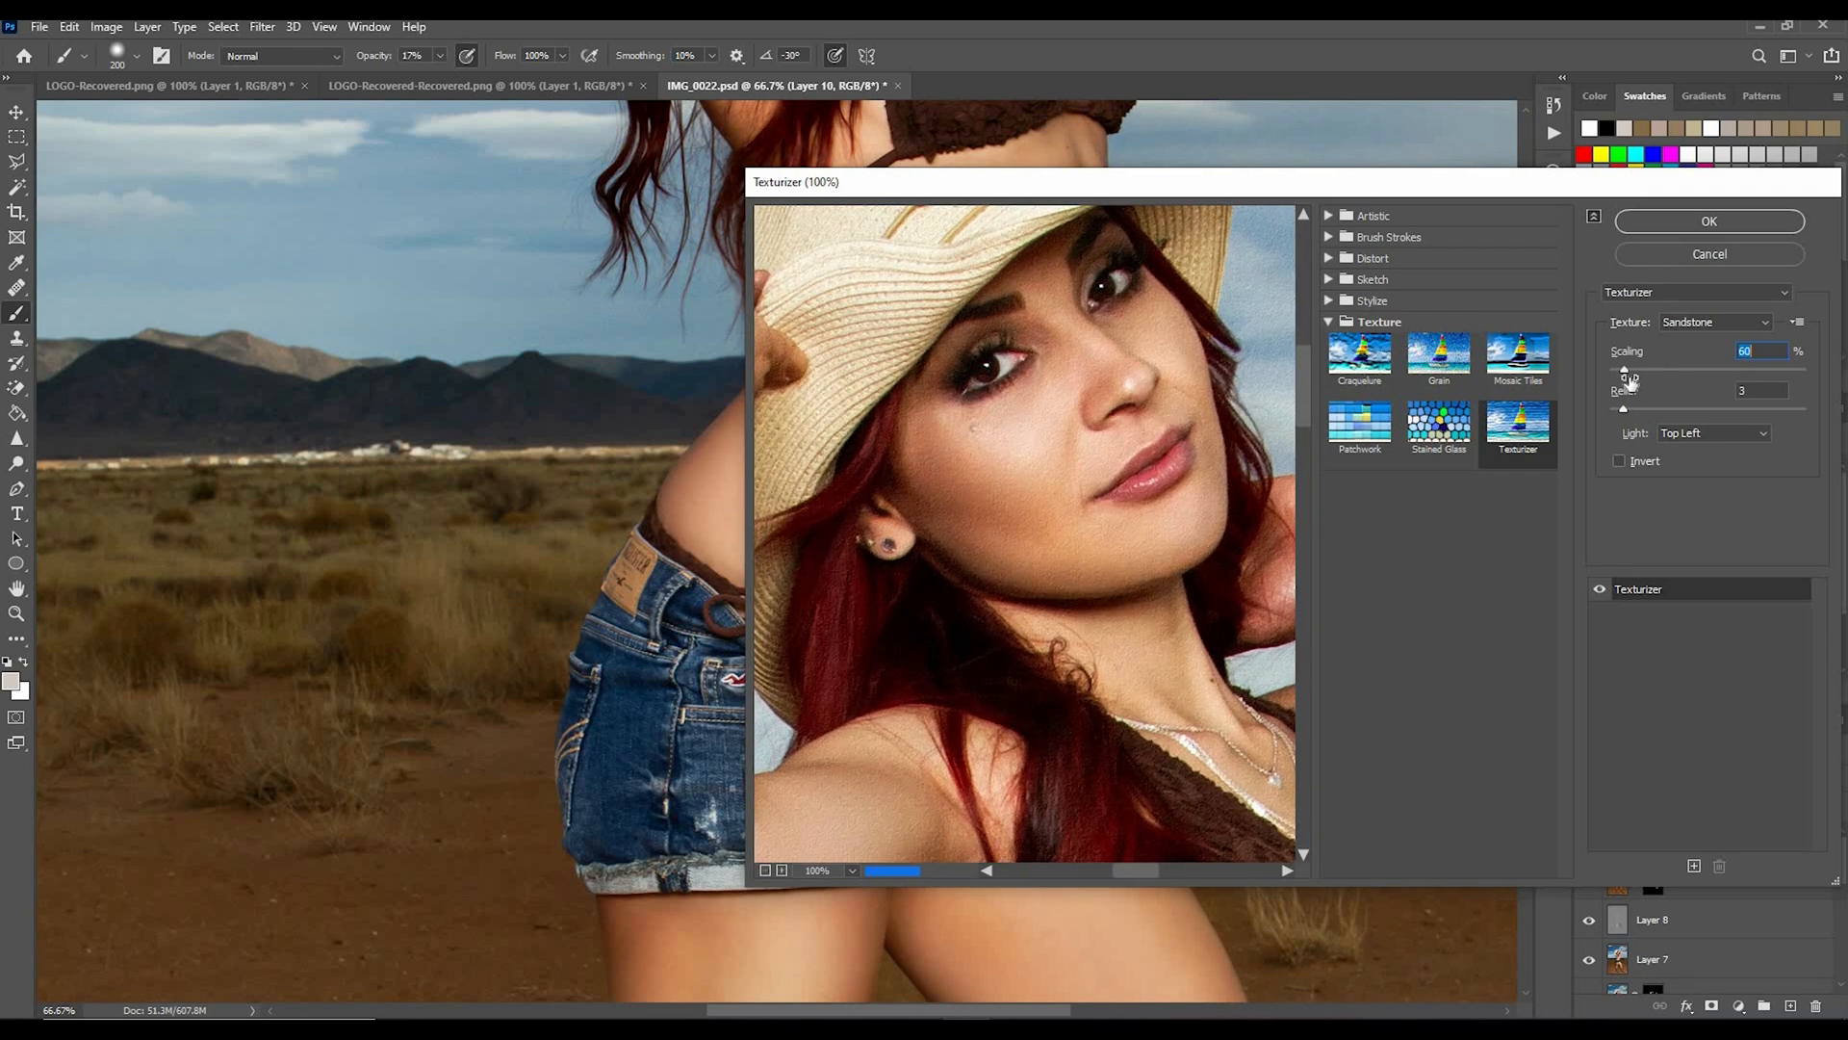
{"action": "left_click", "coordinate": [1709, 221]}
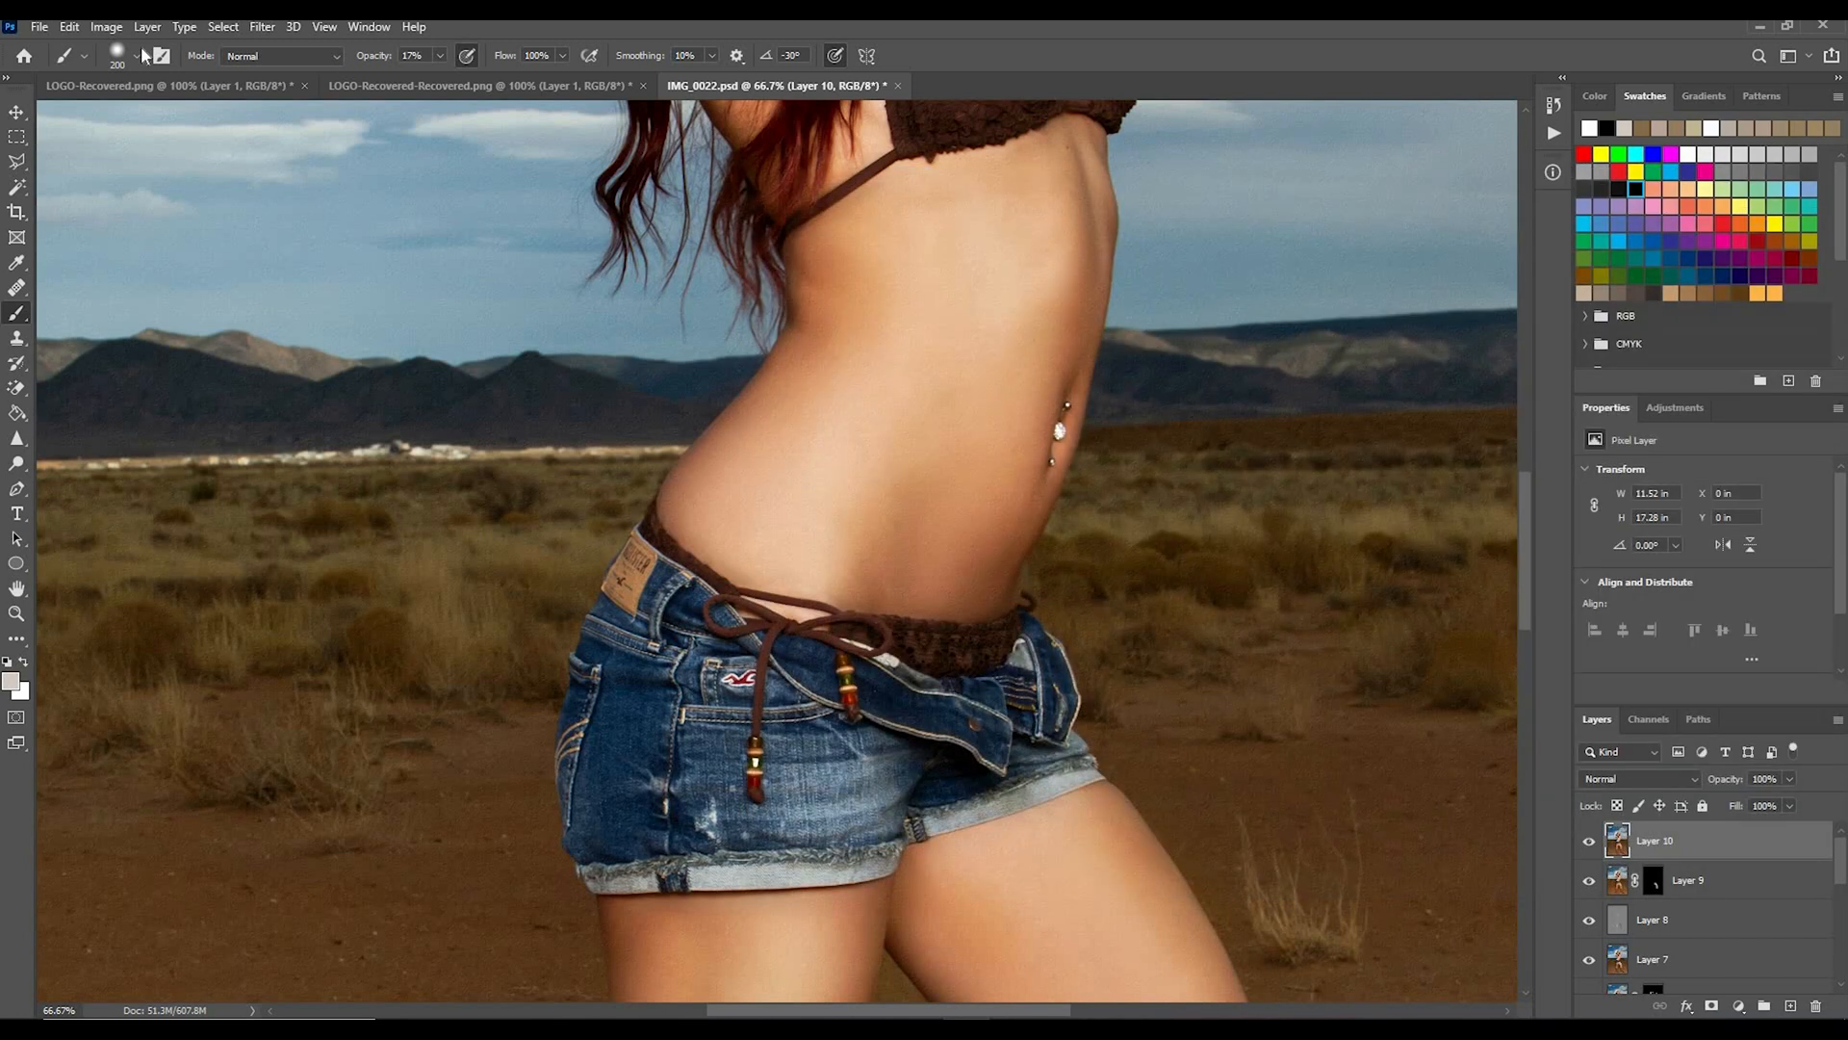
Step: Add a Hide All mask to the textured layer and reveal the texture on the upper-body skin in white at 17% opacity
{"action": "left_click", "coordinate": [147, 26]}
{"action": "mouse_move", "coordinate": [202, 333]}
{"action": "left_click", "coordinate": [385, 344]}
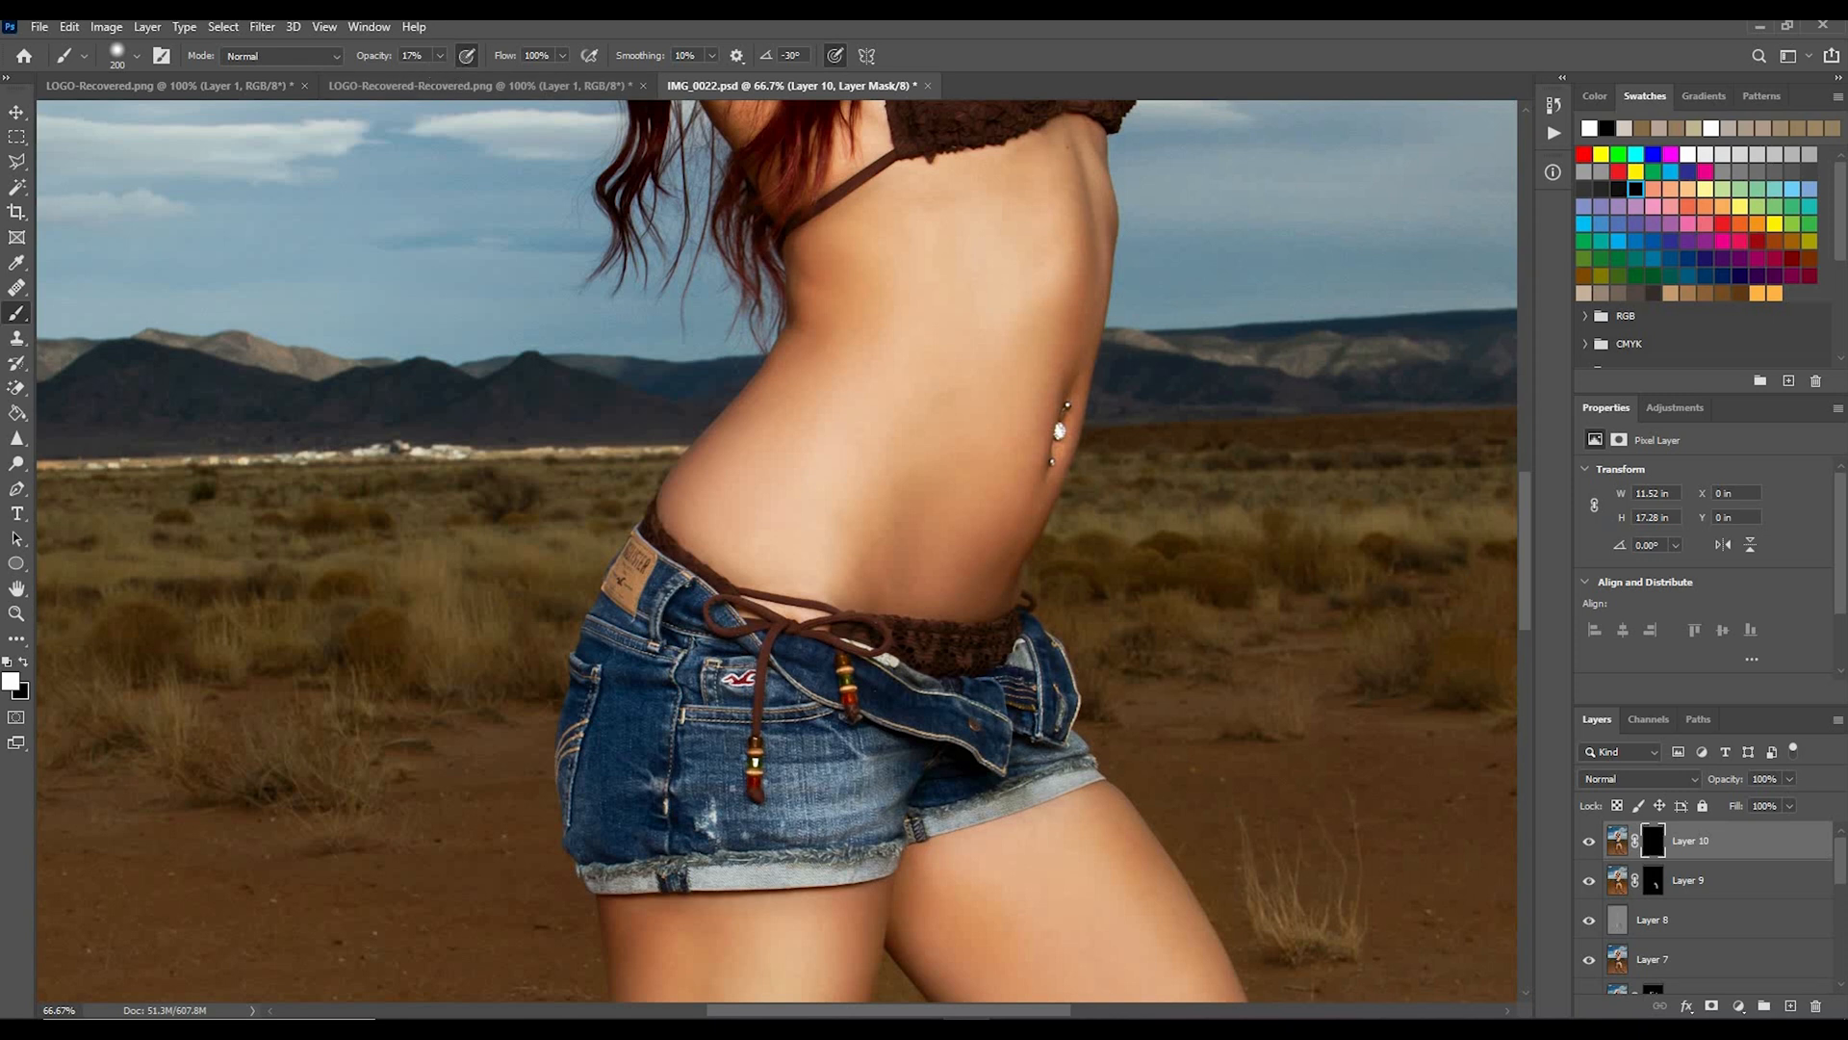
{"action": "key", "text": "ctrl+plus"}
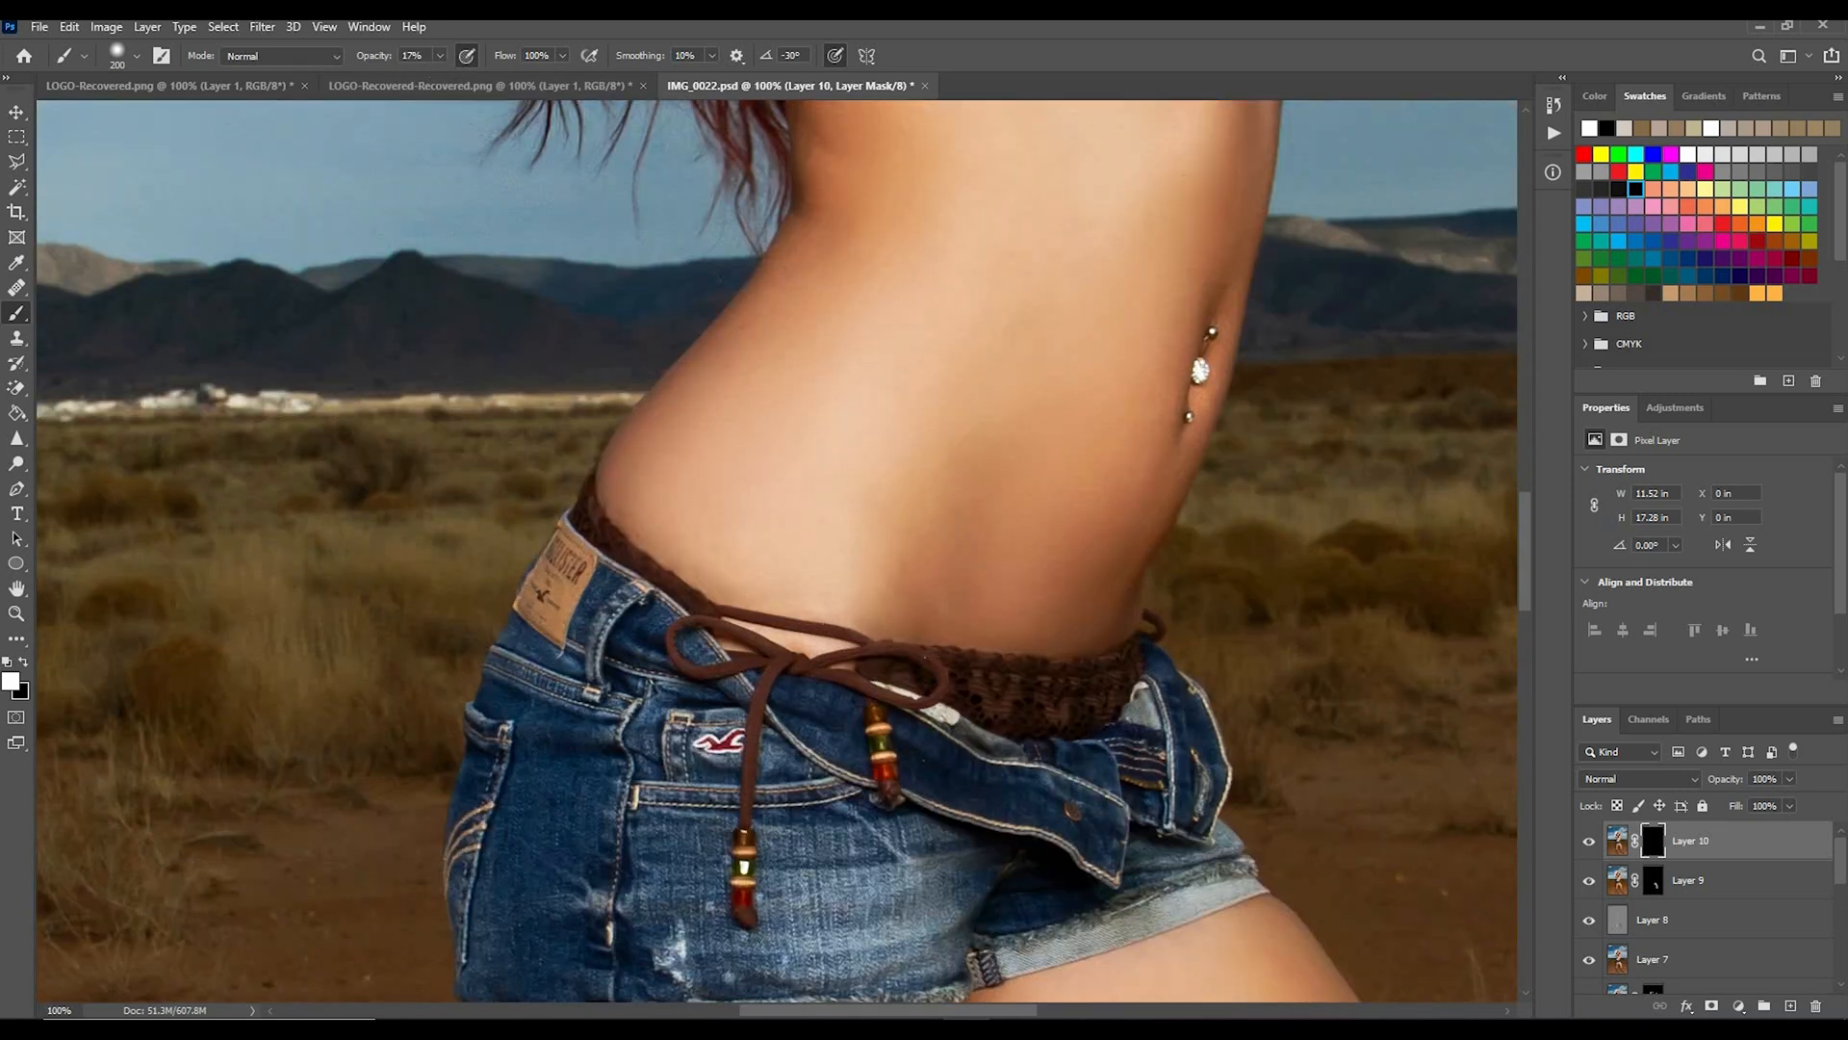
{"action": "scroll", "coordinate": [776, 550], "scroll_direction": "up", "scroll_amount": 5}
{"action": "scroll", "coordinate": [776, 549], "scroll_direction": "up", "scroll_amount": 7}
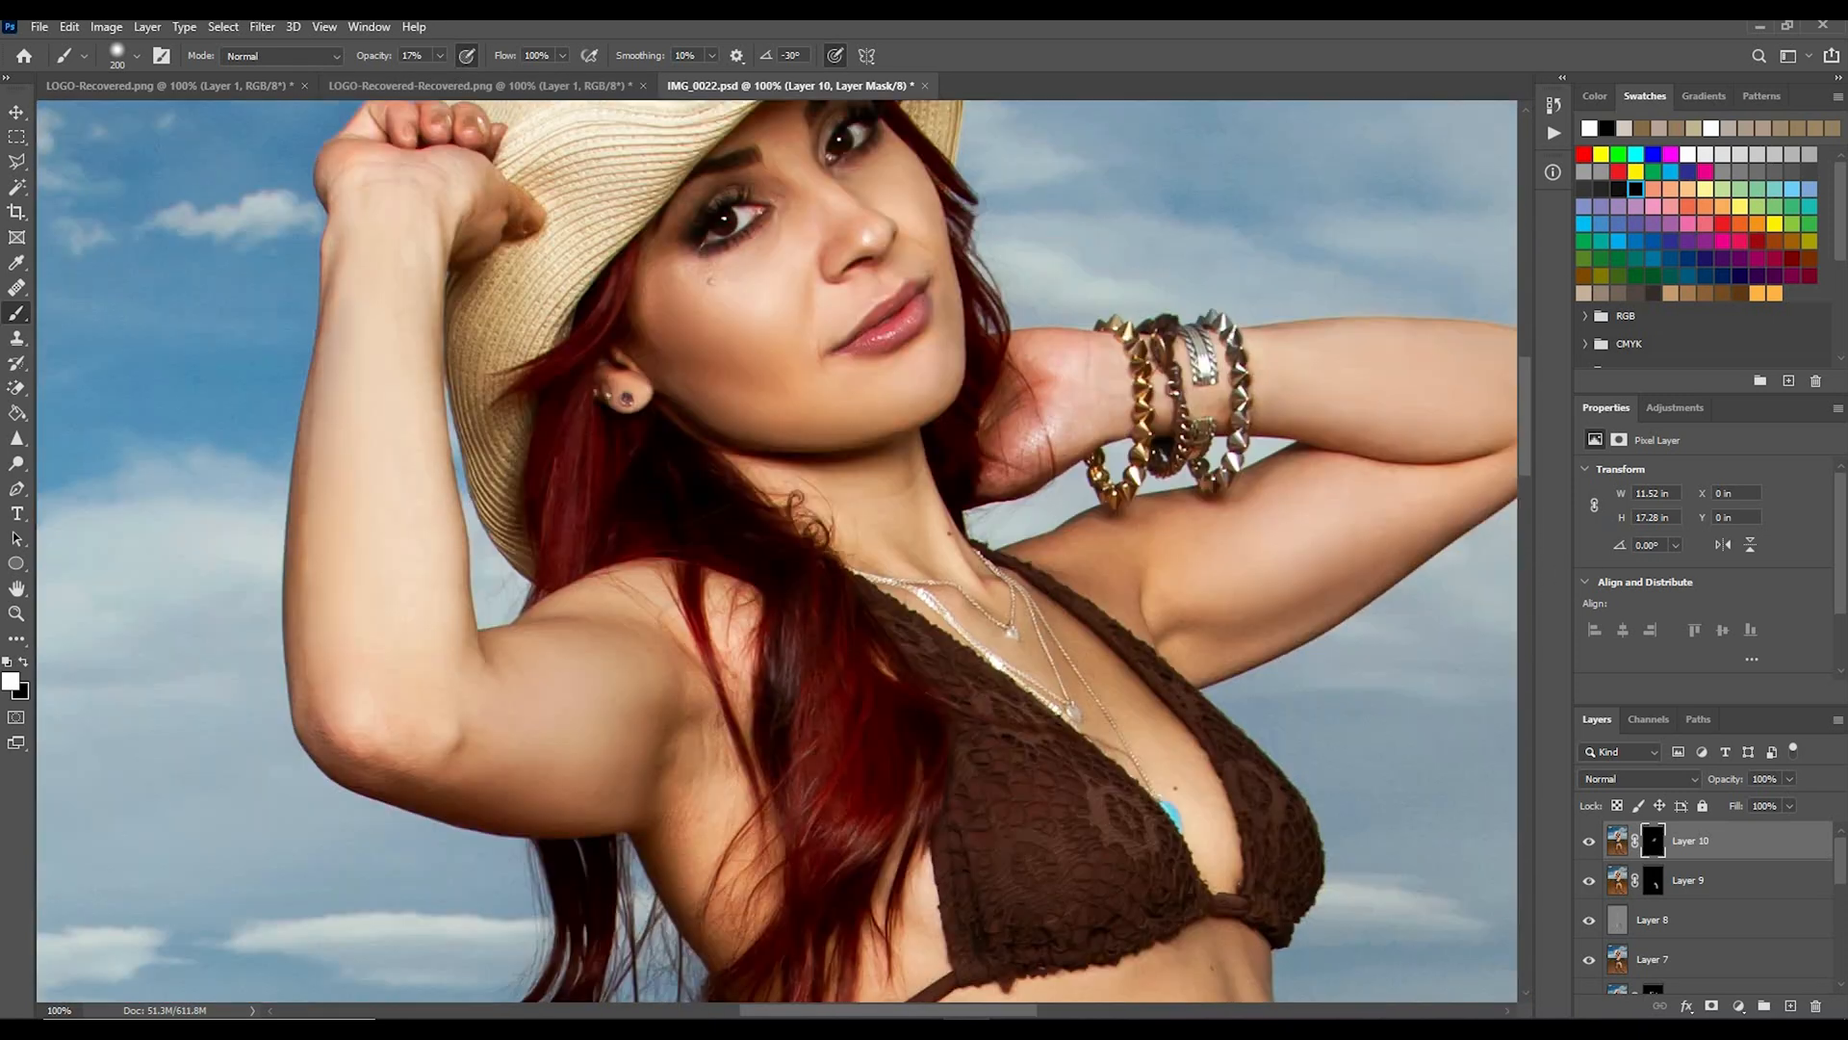
Step: Paint the skin texture into the neck and face on the mask, reducing the brush to 35 px for the facial details
{"action": "key", "text": "ctrl+plus"}
{"action": "key", "text": "ctrl+plus"}
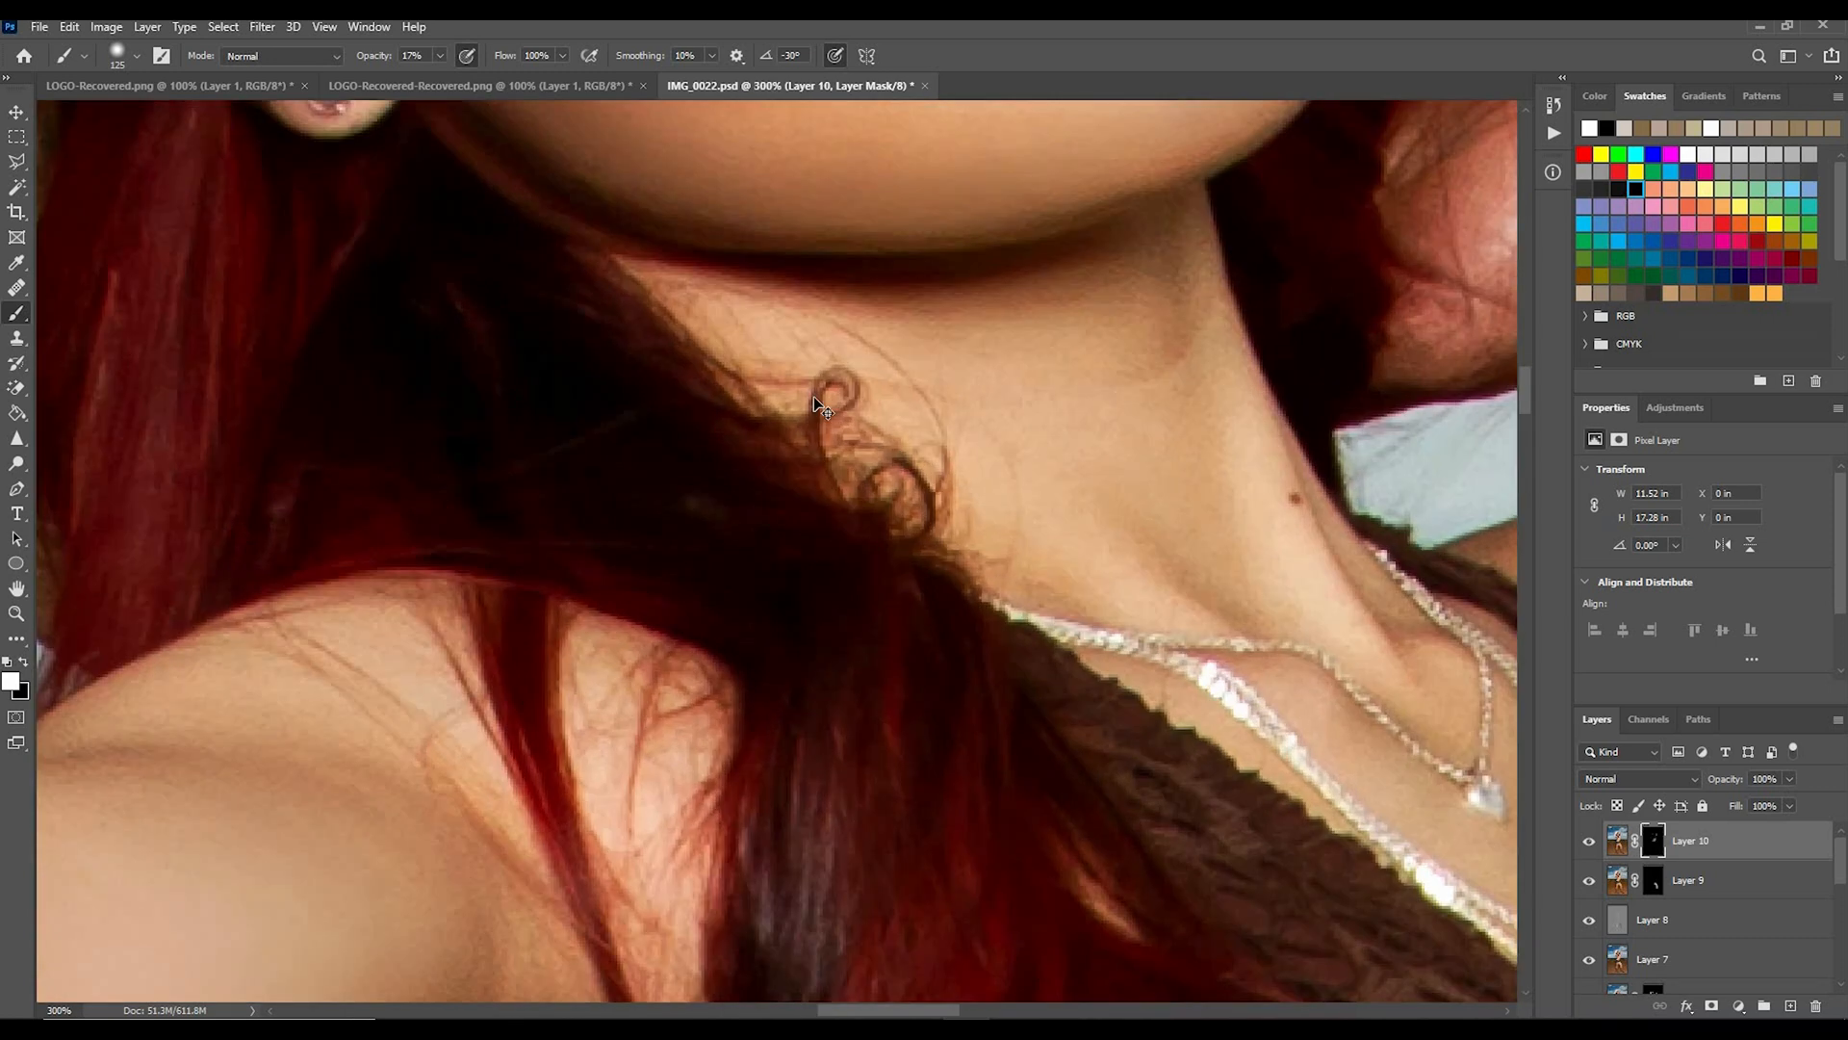
{"action": "key", "text": "ctrl+minus"}
{"action": "key", "text": "bracketleft"}
{"action": "key", "text": "bracketleft"}
{"action": "left_click_drag", "start_coordinate": [1525, 382], "coordinate": [1532, 338]}
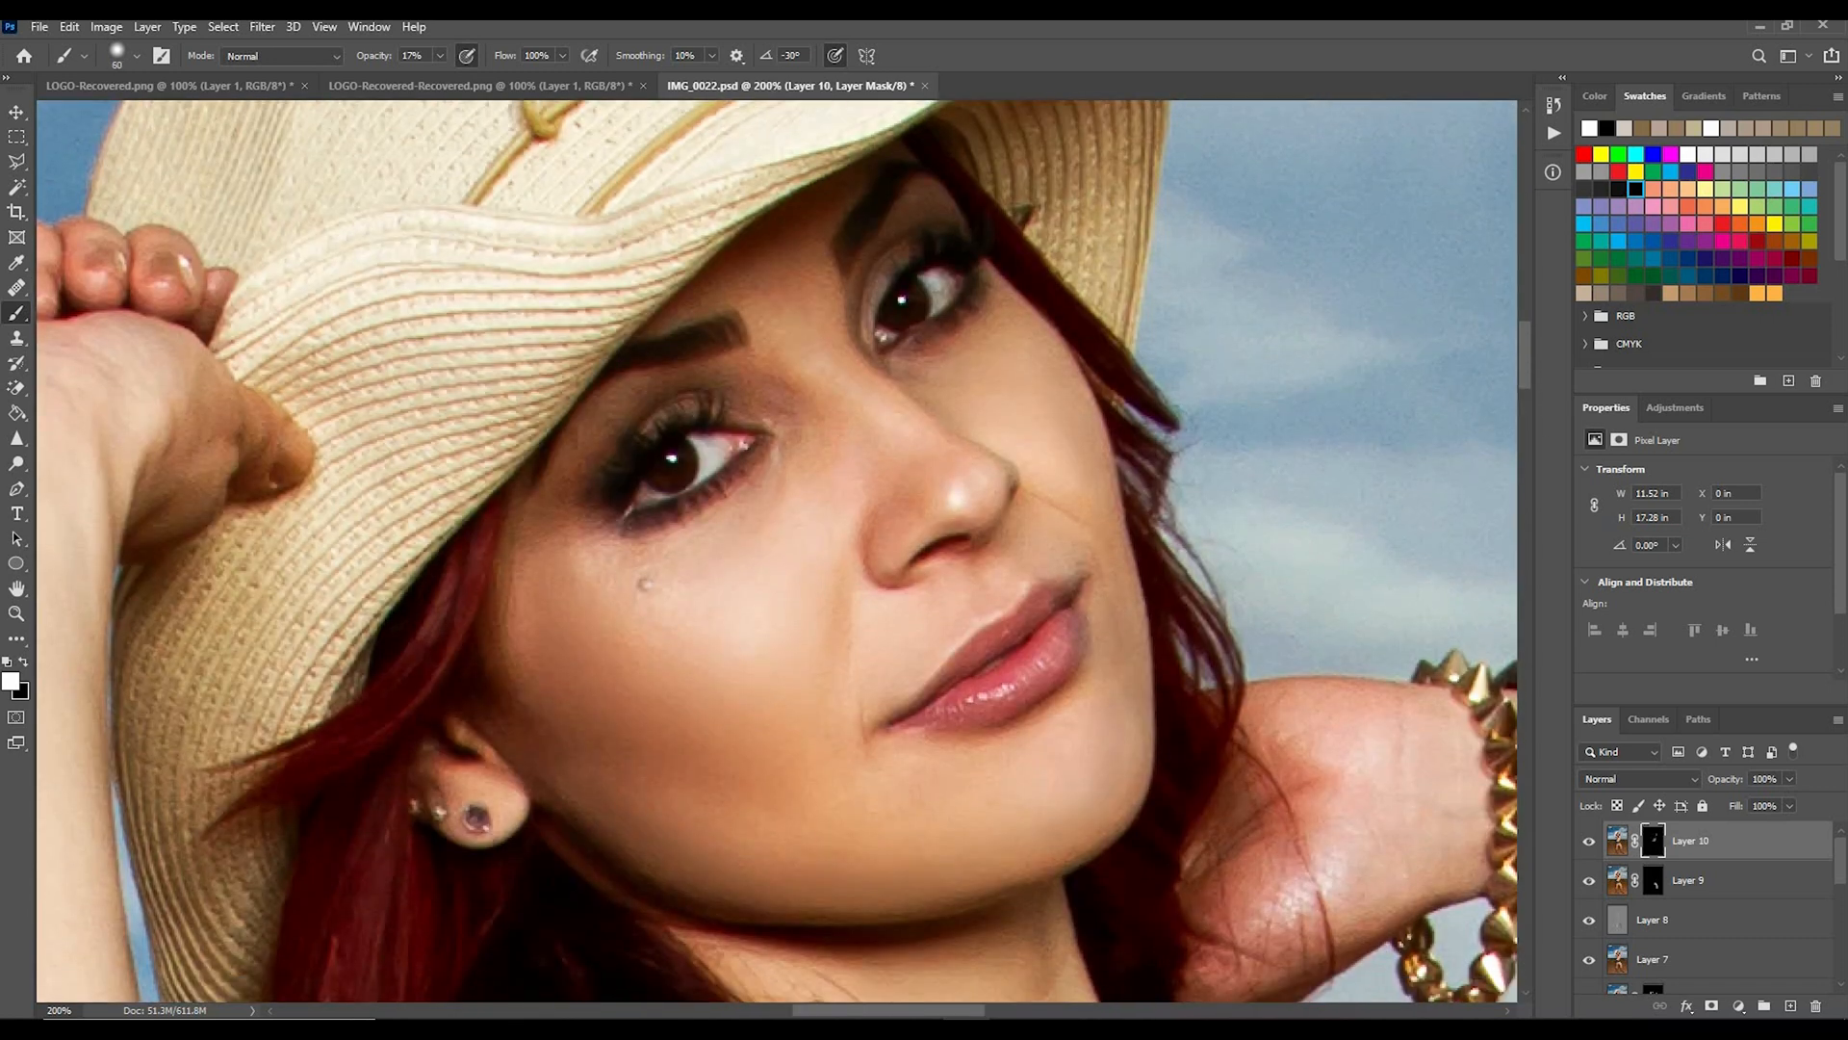
{"action": "key", "text": "bracketleft"}
{"action": "key", "text": "bracketleft"}
{"action": "key", "text": "bracketleft"}
{"action": "key", "text": "bracketleft"}
{"action": "key", "text": "ctrl+minus"}
{"action": "key", "text": "ctrl+minus"}
{"action": "key", "text": "ctrl+minus"}
{"action": "key", "text": "ctrl+minus"}
{"action": "key", "text": "ctrl+minus"}
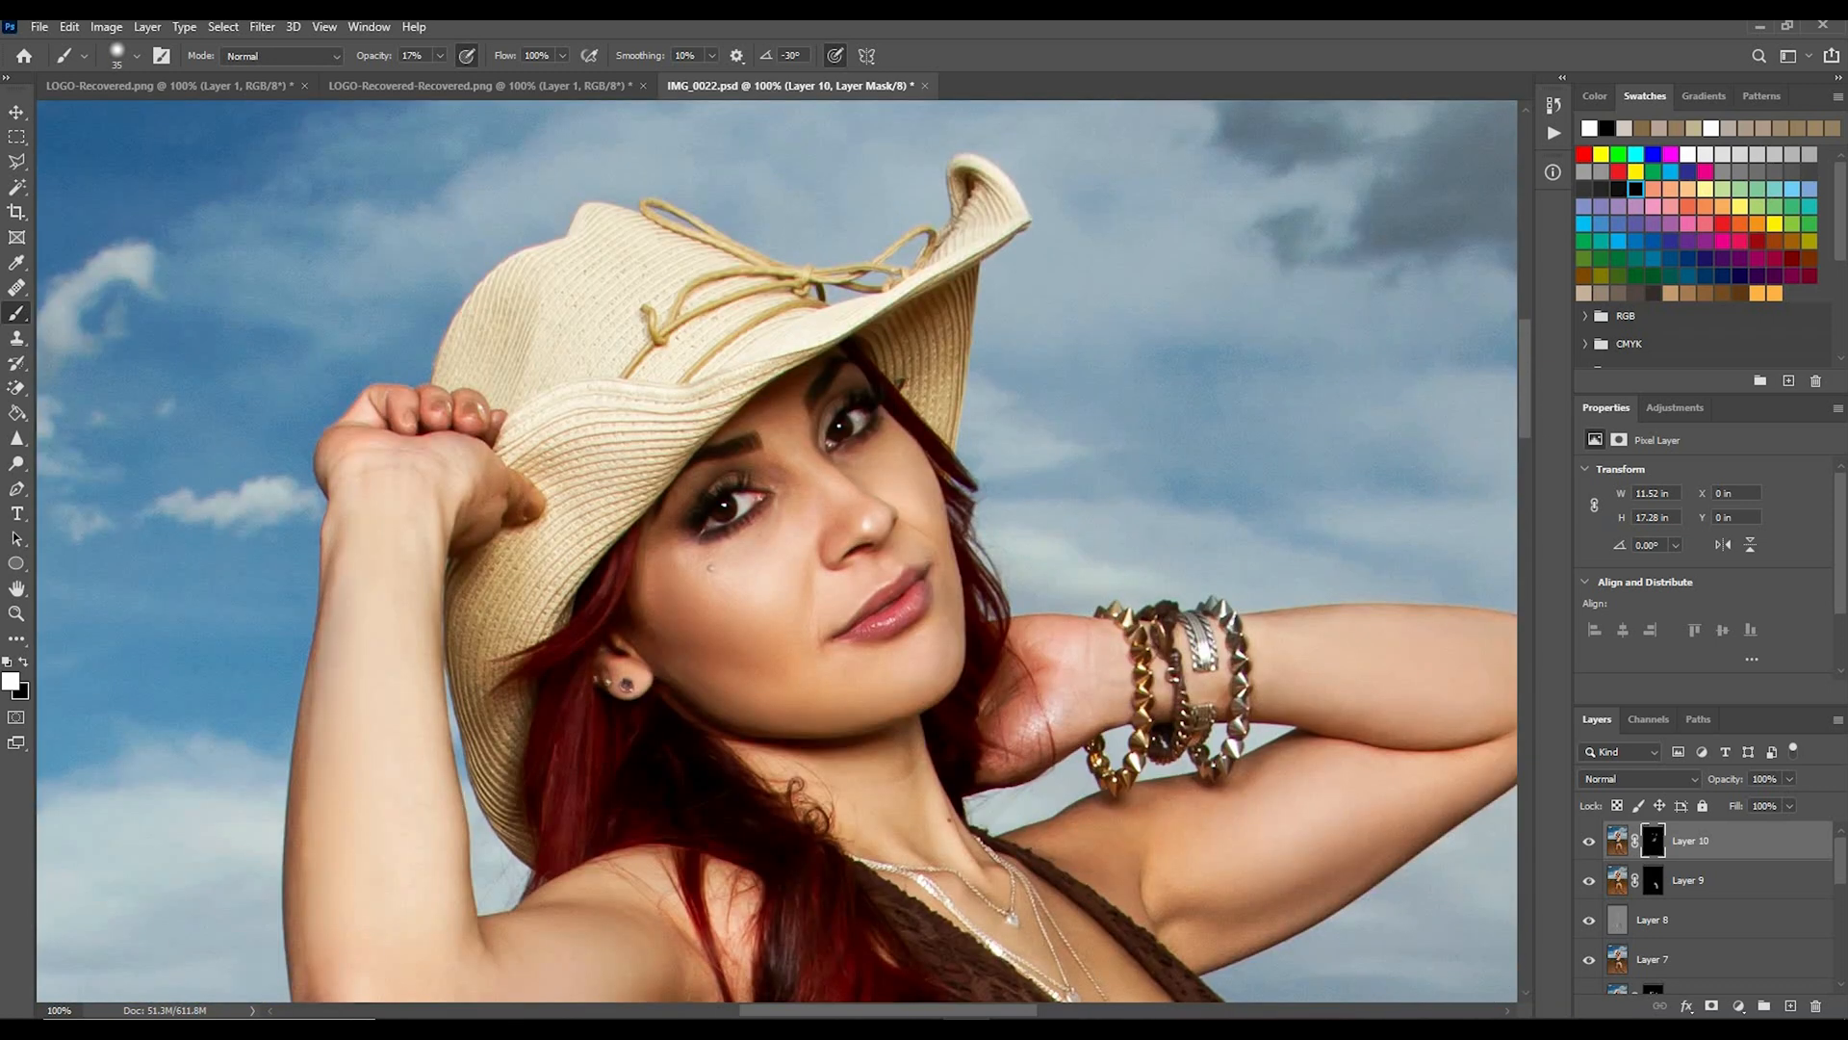
Step: Reveal the skin texture on both legs in the mask with a 125 px white brush at 17% opacity
{"action": "mouse_move", "coordinate": [1525, 541]}
{"action": "left_mouse_down"}
{"action": "mouse_move", "coordinate": [1546, 751]}
{"action": "mouse_move", "coordinate": [1526, 651]}
{"action": "mouse_move", "coordinate": [1524, 685]}
{"action": "left_mouse_up"}
{"action": "key", "text": "ctrl+plus"}
{"action": "key", "text": "ctrl+plus"}
{"action": "key", "text": "ctrl+plus"}
{"action": "key", "text": "bracketright"}
{"action": "key", "text": "bracketright"}
{"action": "key", "text": "bracketright"}
{"action": "key", "text": "bracketright"}
{"action": "key", "text": "bracketright"}
{"action": "key", "text": "bracketright"}
{"action": "key", "text": "bracketright"}
{"action": "key", "text": "bracketright"}
{"action": "key", "text": "bracketright"}
{"action": "key", "text": "ctrl+plus"}
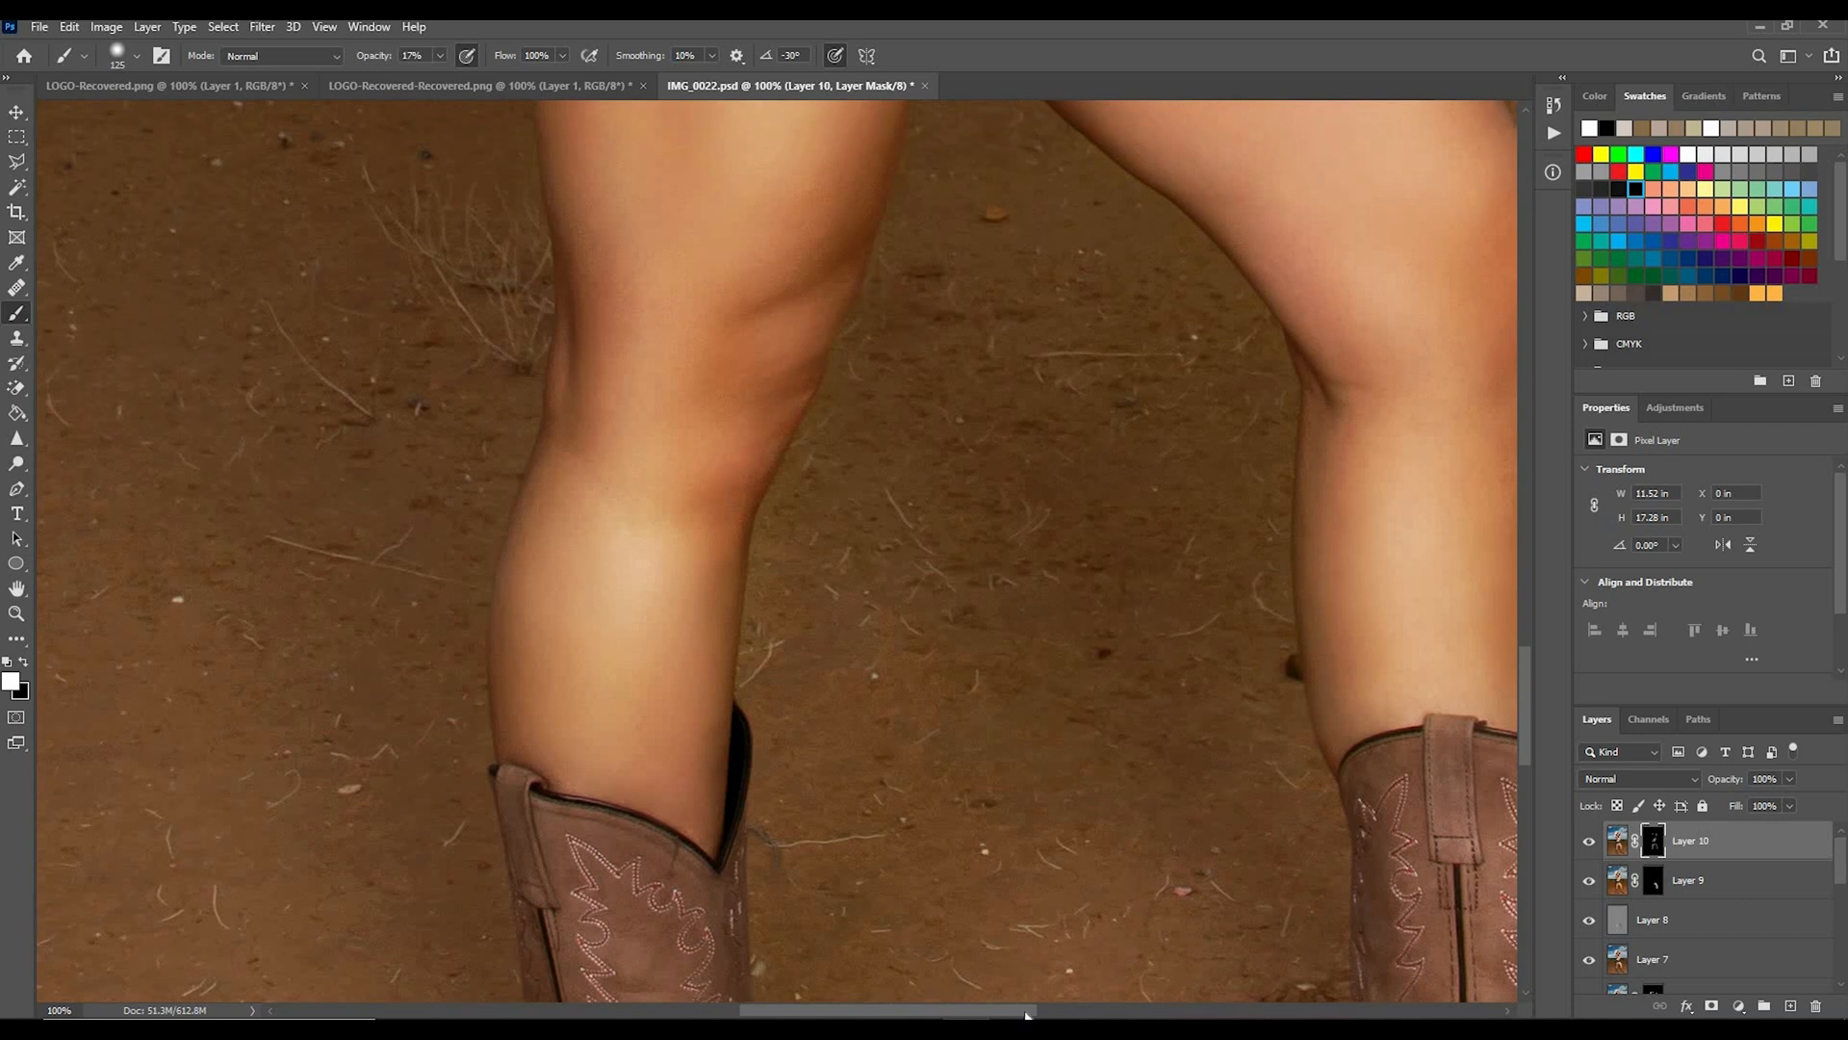
{"action": "left_click_drag", "start_coordinate": [1028, 1008], "coordinate": [1082, 1007]}
{"action": "key", "text": "ctrl+minus"}
{"action": "key", "text": "ctrl+minus"}
{"action": "key", "text": "ctrl+minus"}
{"action": "key", "text": "ctrl+0"}
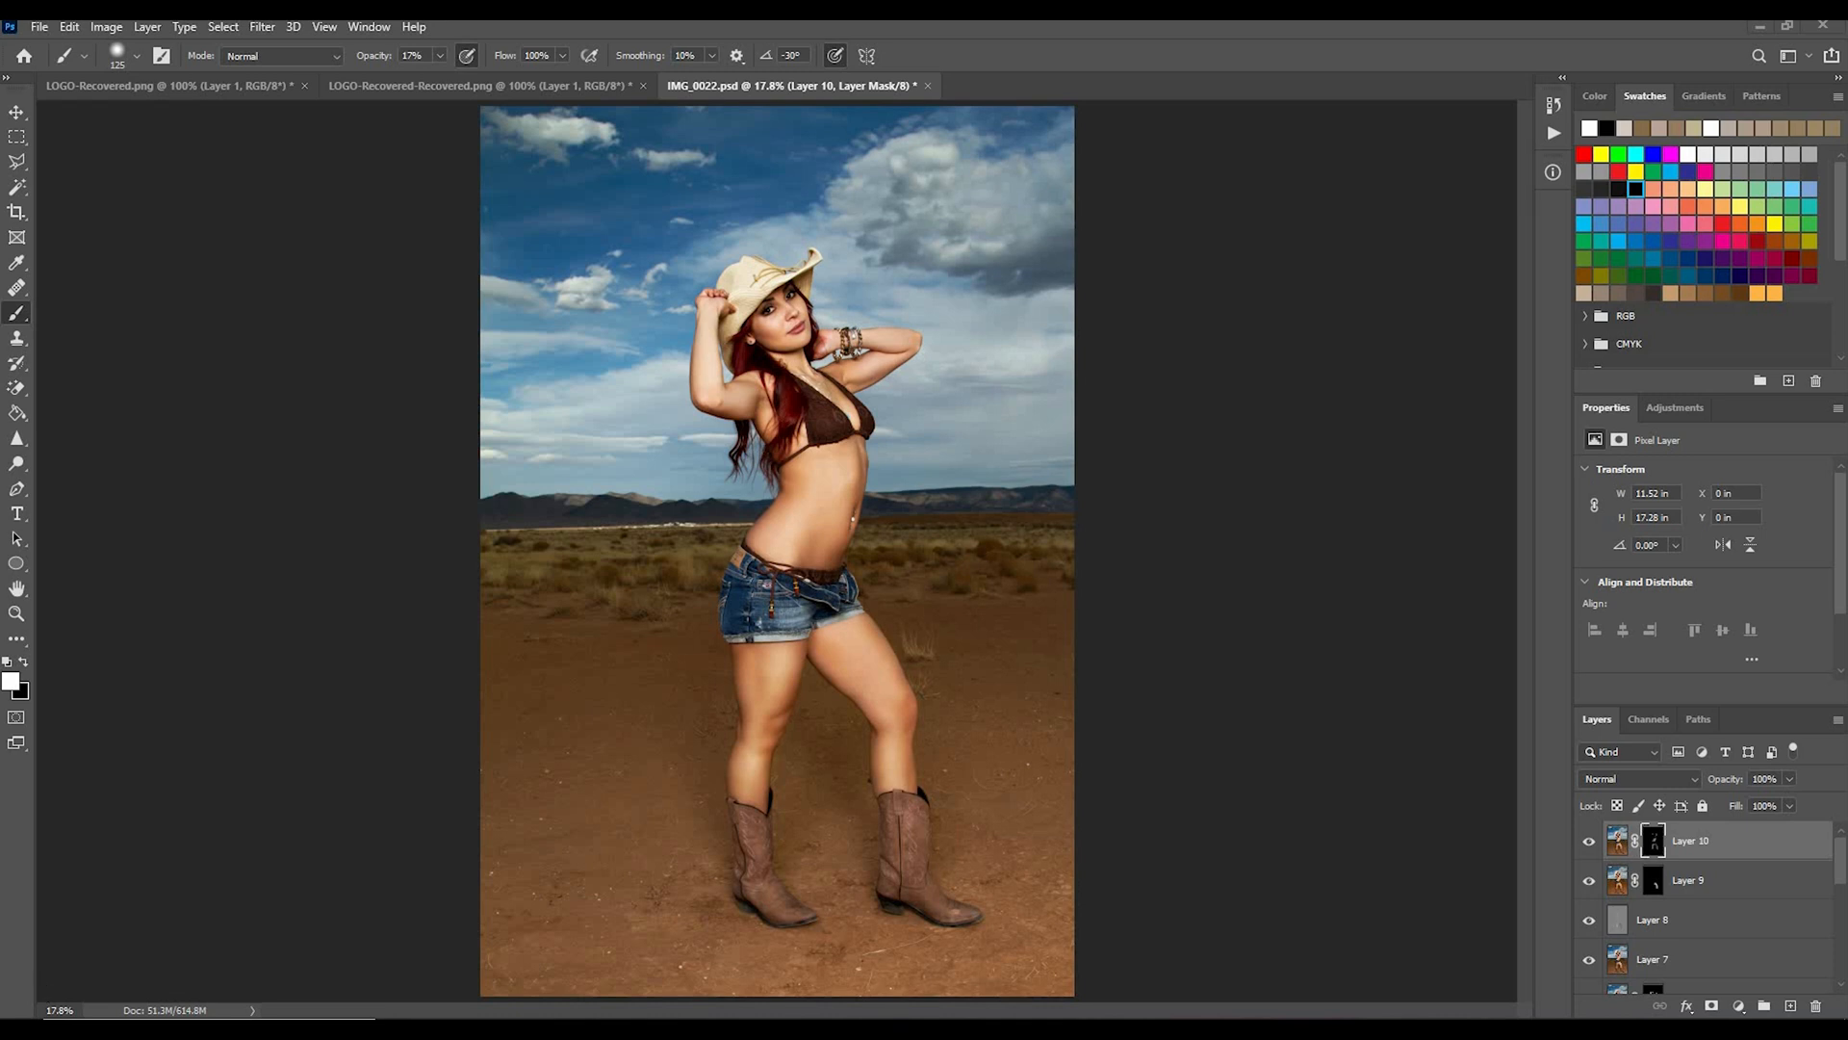
Step: Stamp the visible image onto a new top layer and set its blend mode to Overlay
{"action": "left_click", "coordinate": [1733, 850]}
{"action": "key", "text": "ctrl+shift+alt+e"}
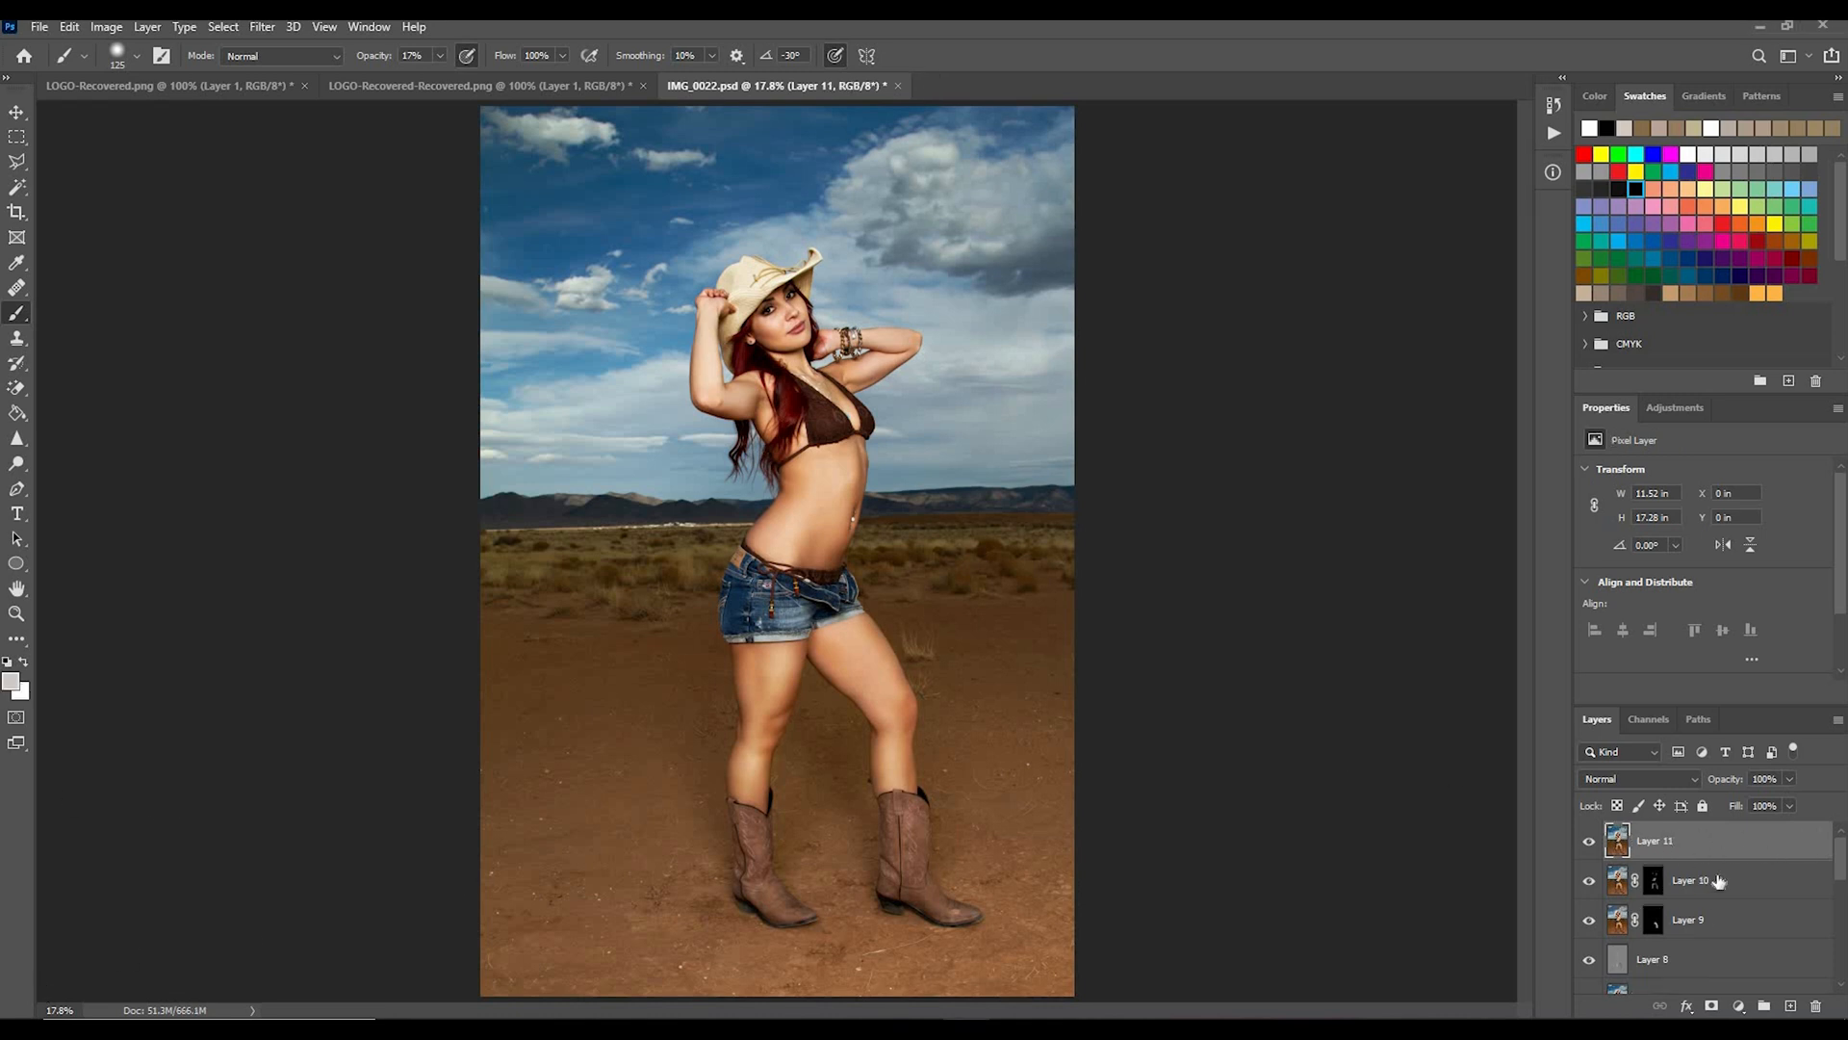
{"action": "left_click", "coordinate": [1666, 778]}
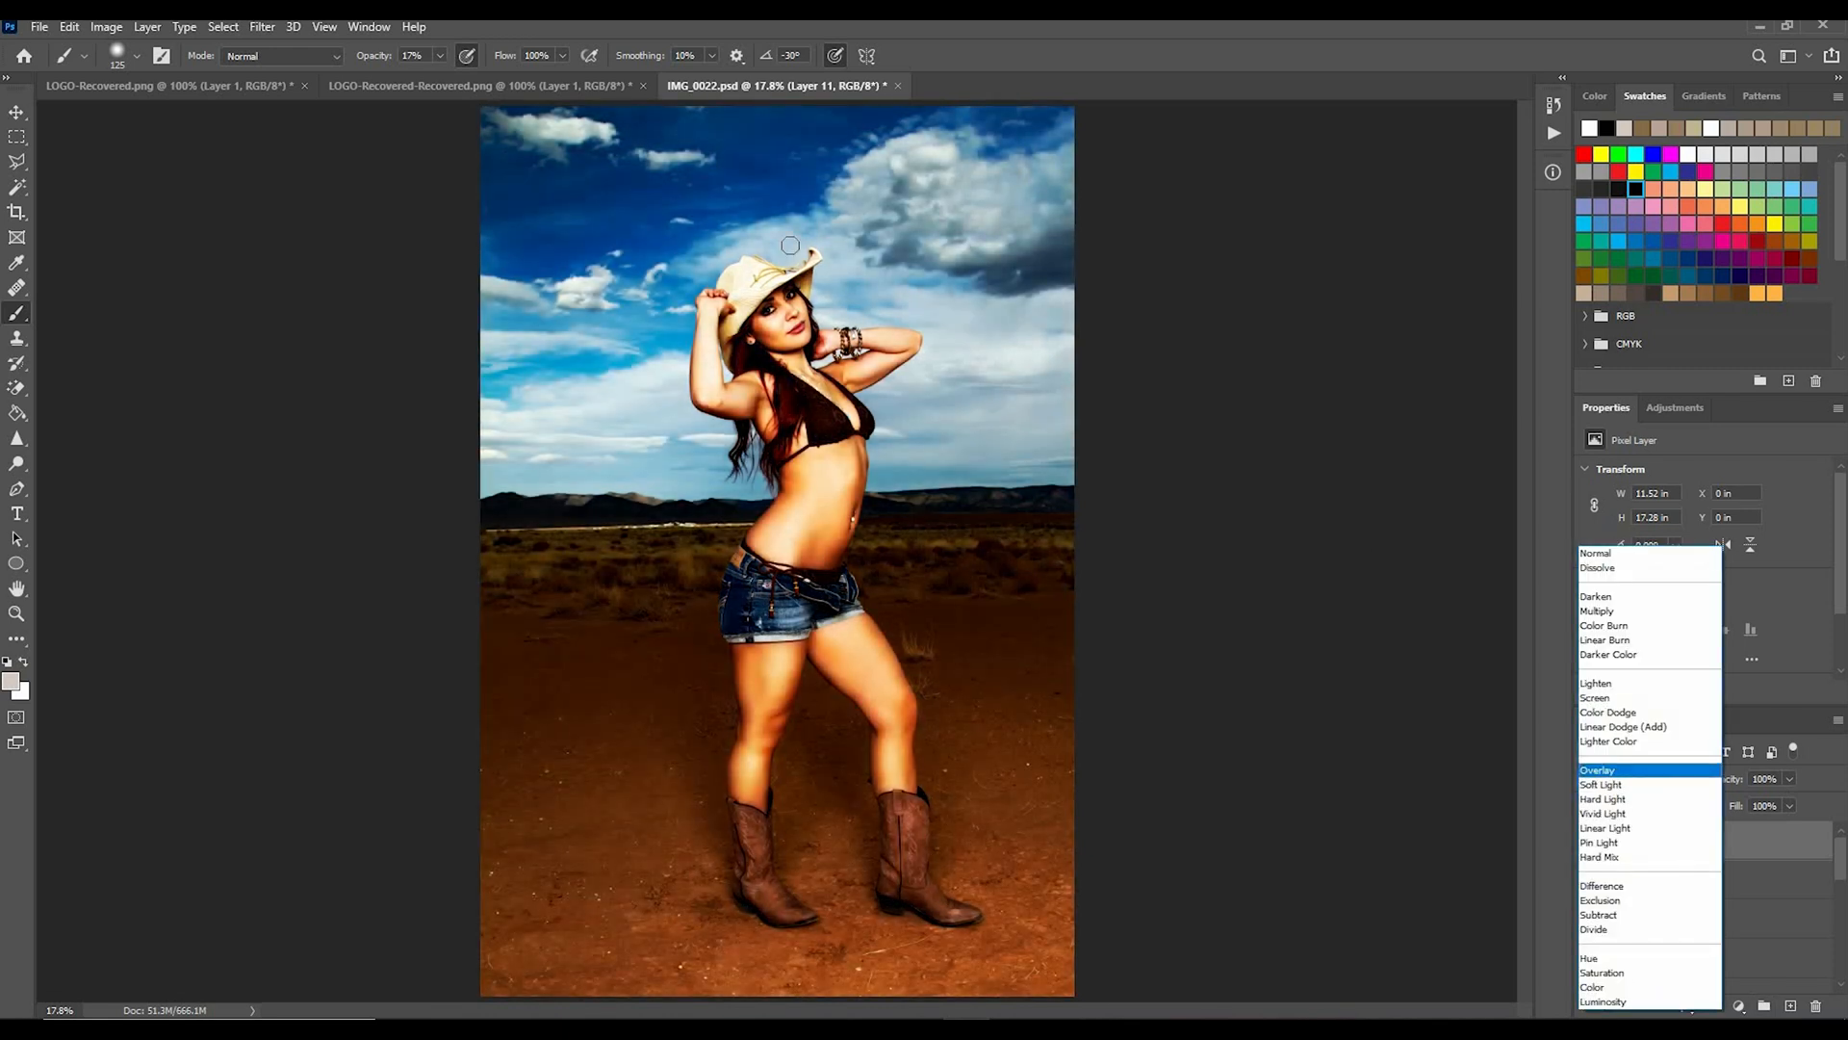
{"action": "key", "text": "Return"}
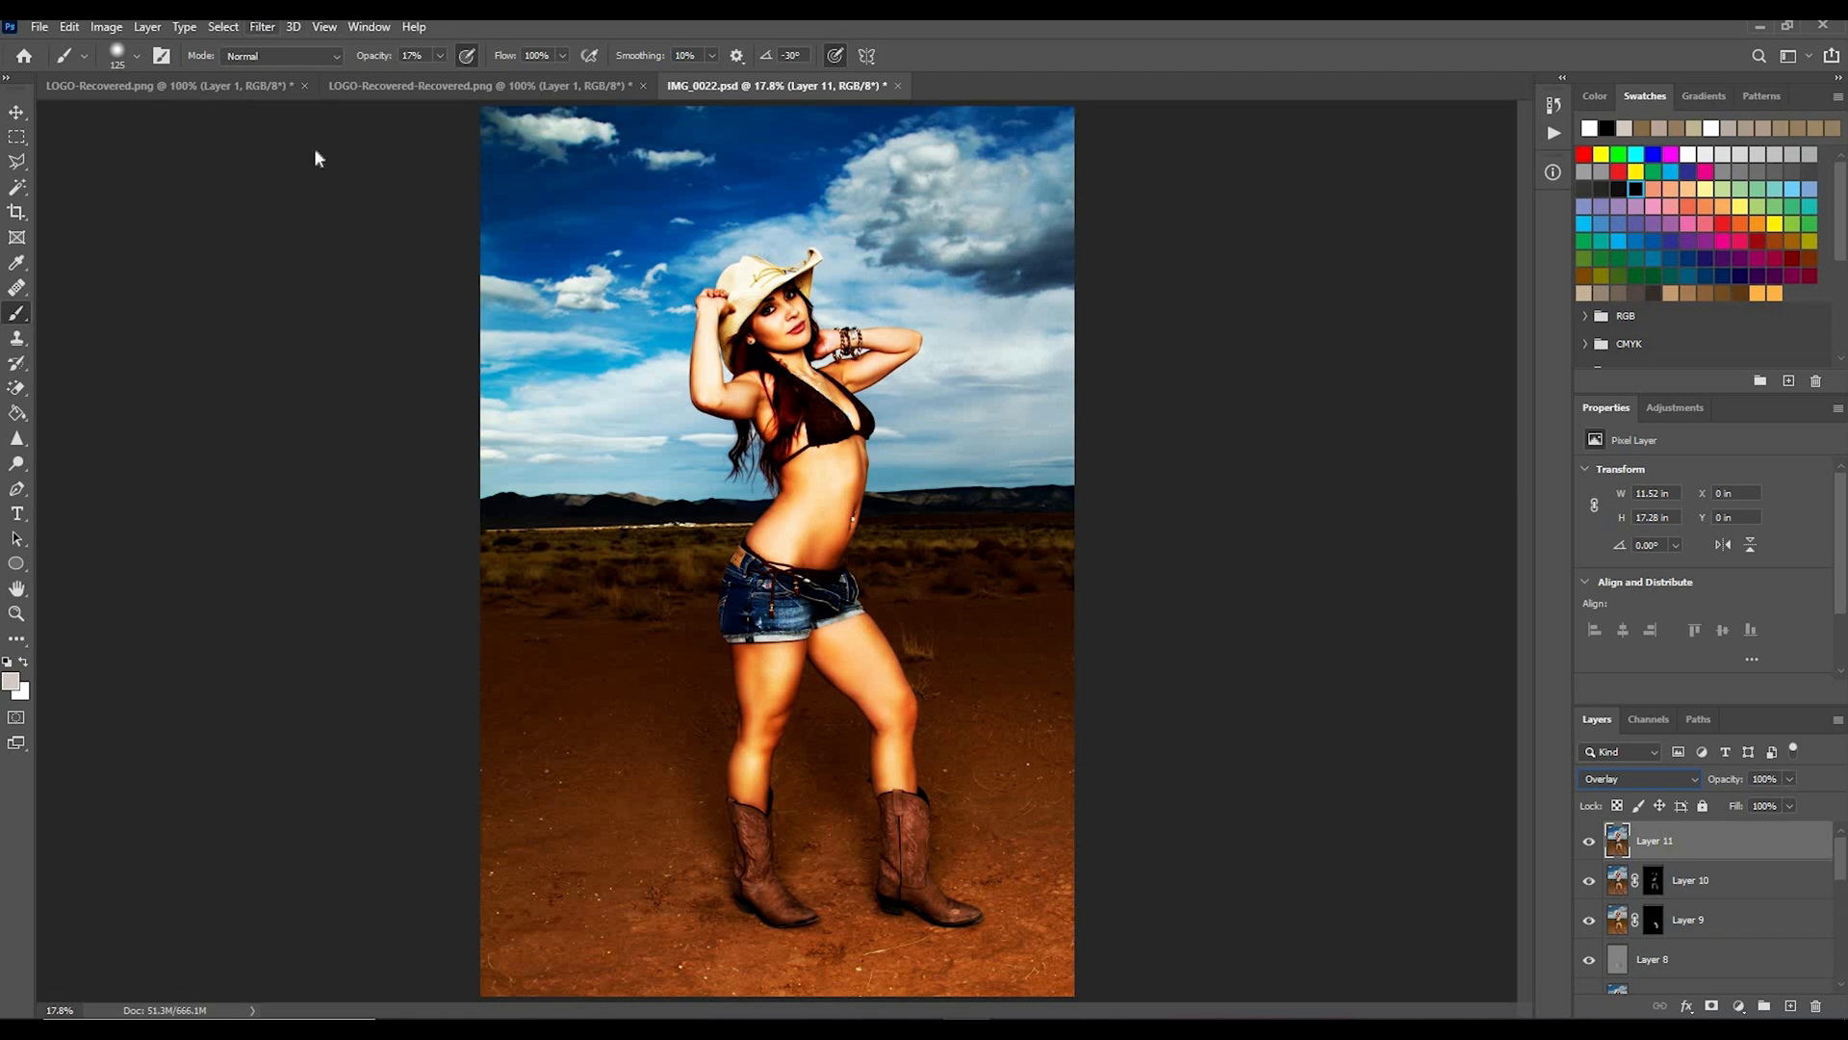
Step: Sharpen the Overlay layer with a High Pass filter at a radius of 1.0 pixel, comparing the preview on the face
{"action": "left_click", "coordinate": [262, 26]}
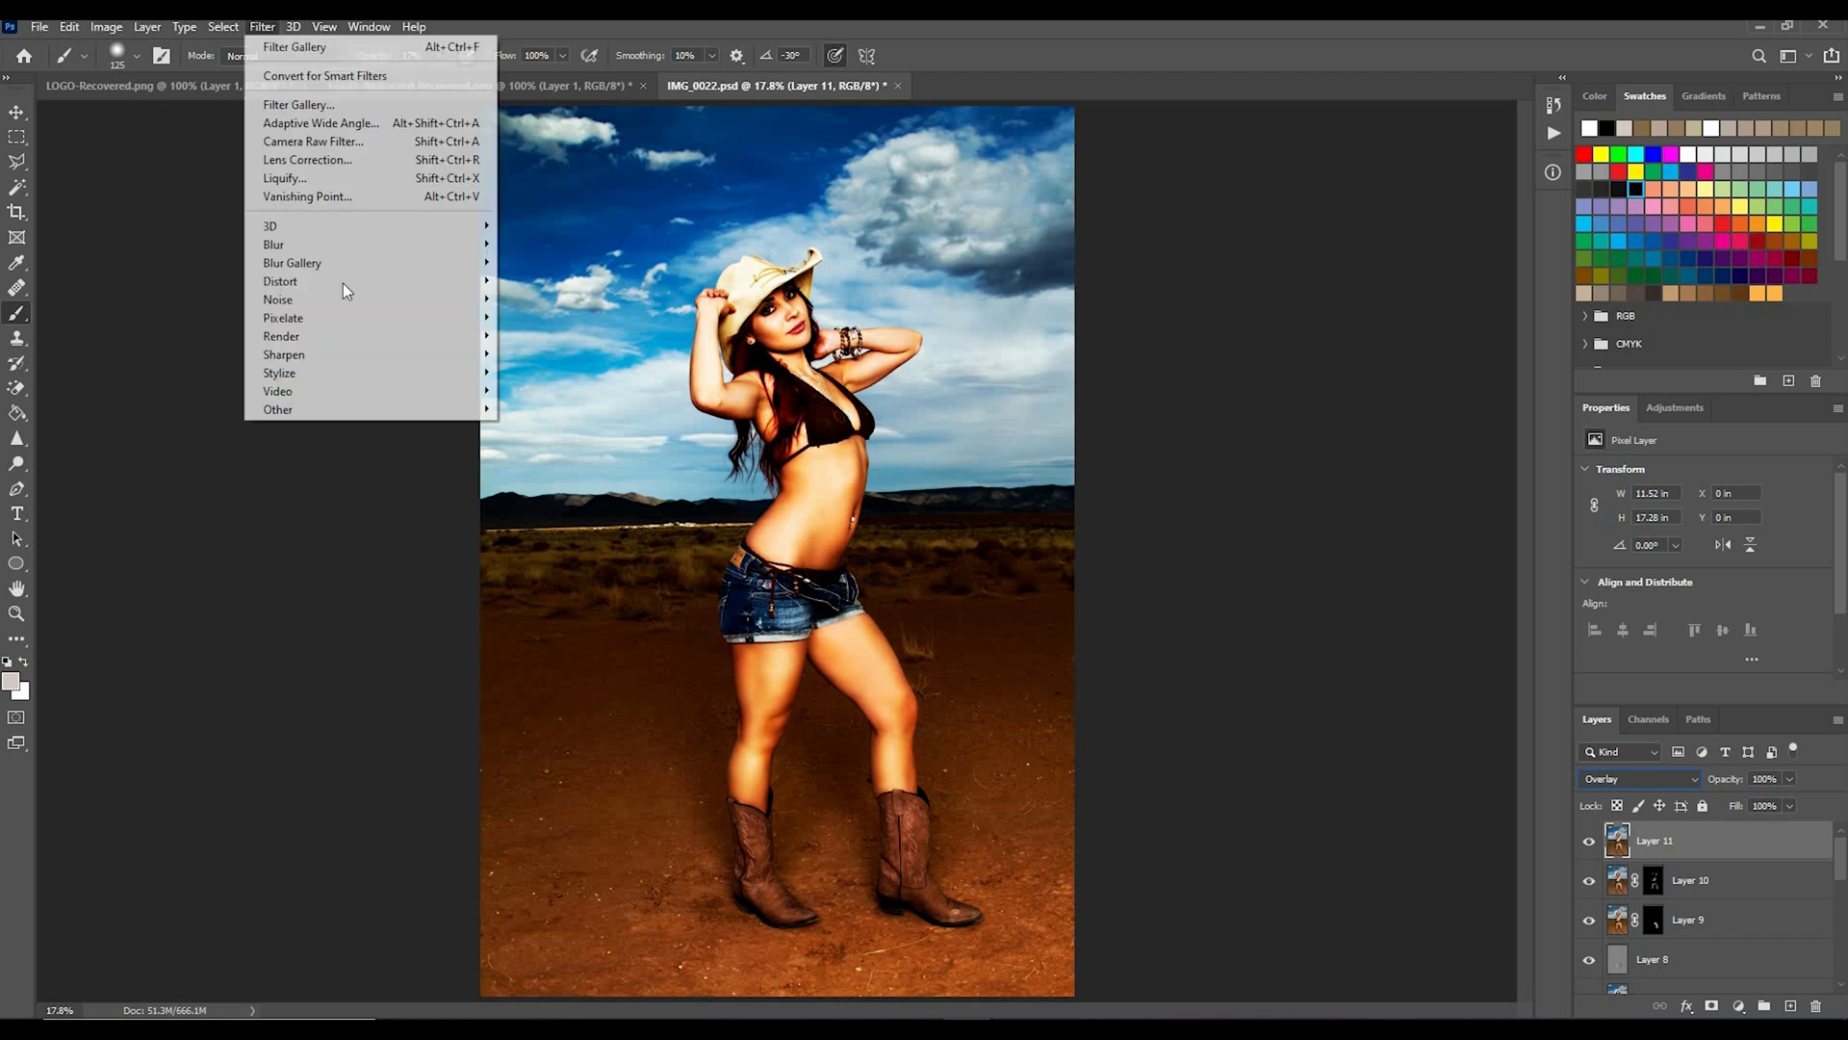
{"action": "left_click", "coordinate": [523, 427]}
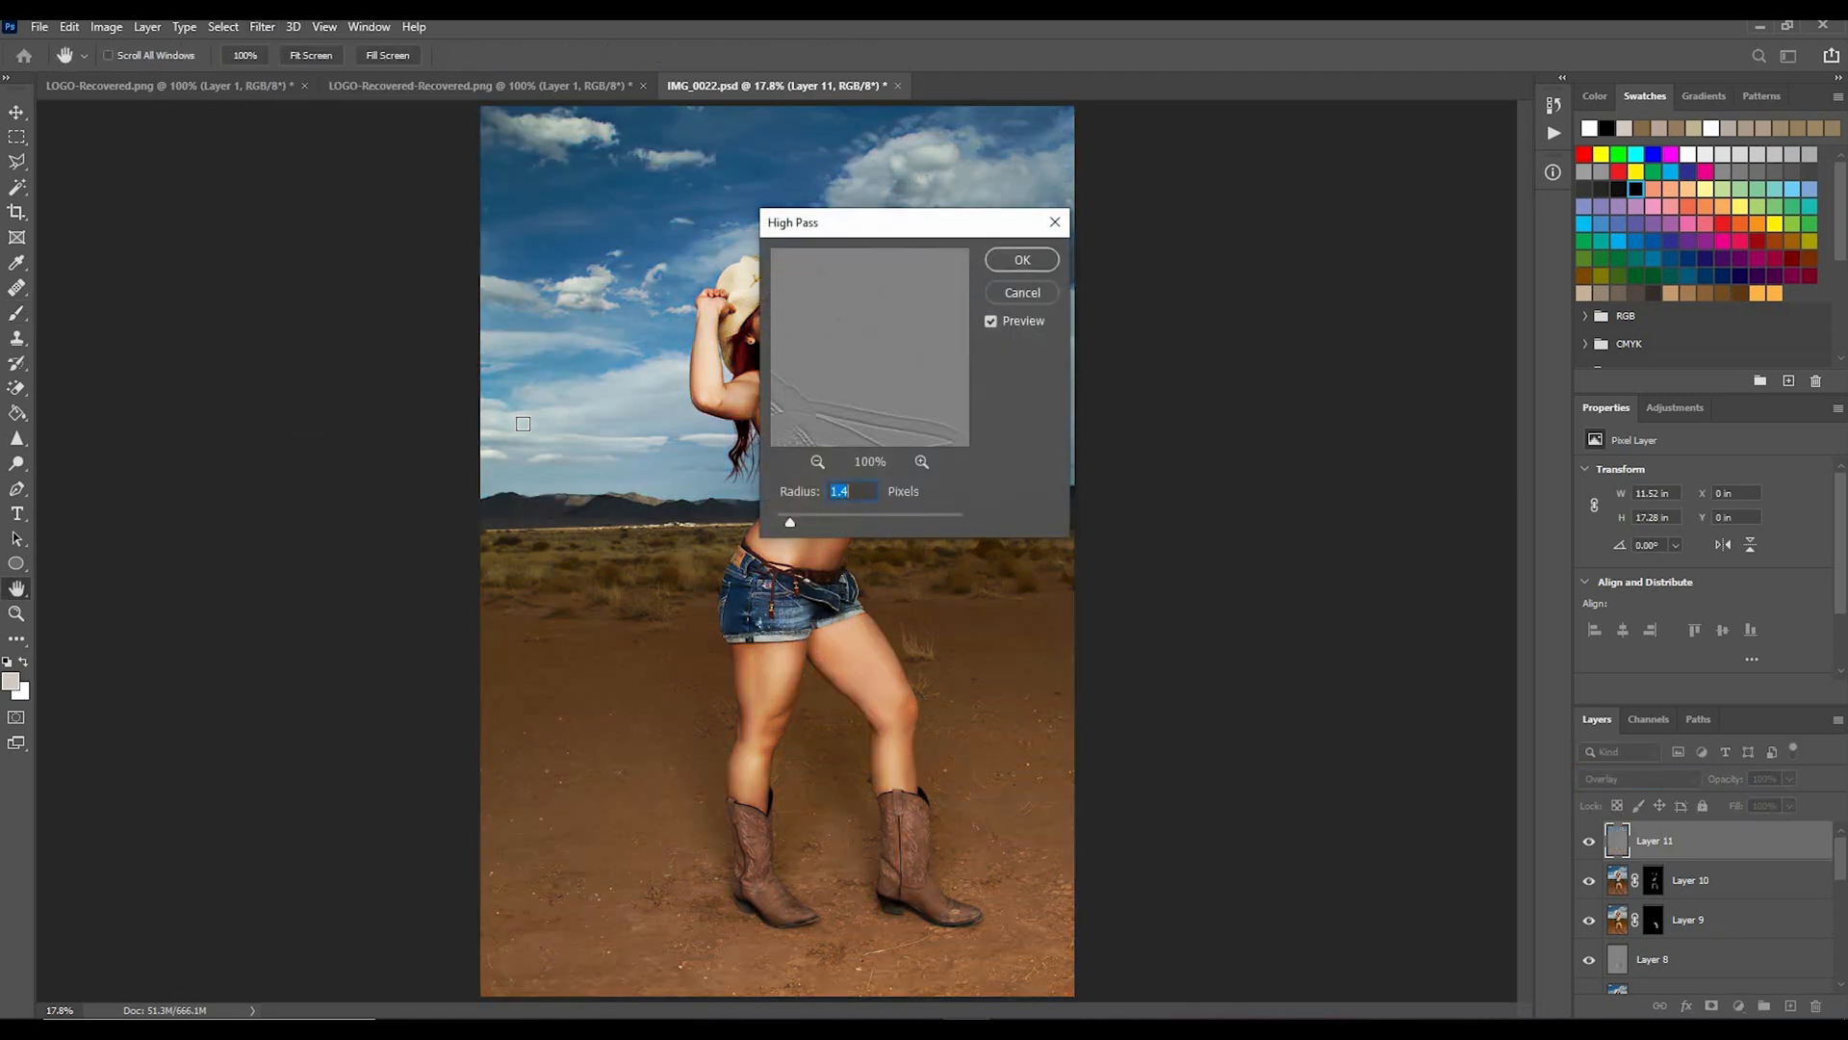
{"action": "key", "text": "ctrl+plus"}
{"action": "key", "text": "ctrl+plus"}
{"action": "key", "text": "ctrl+plus"}
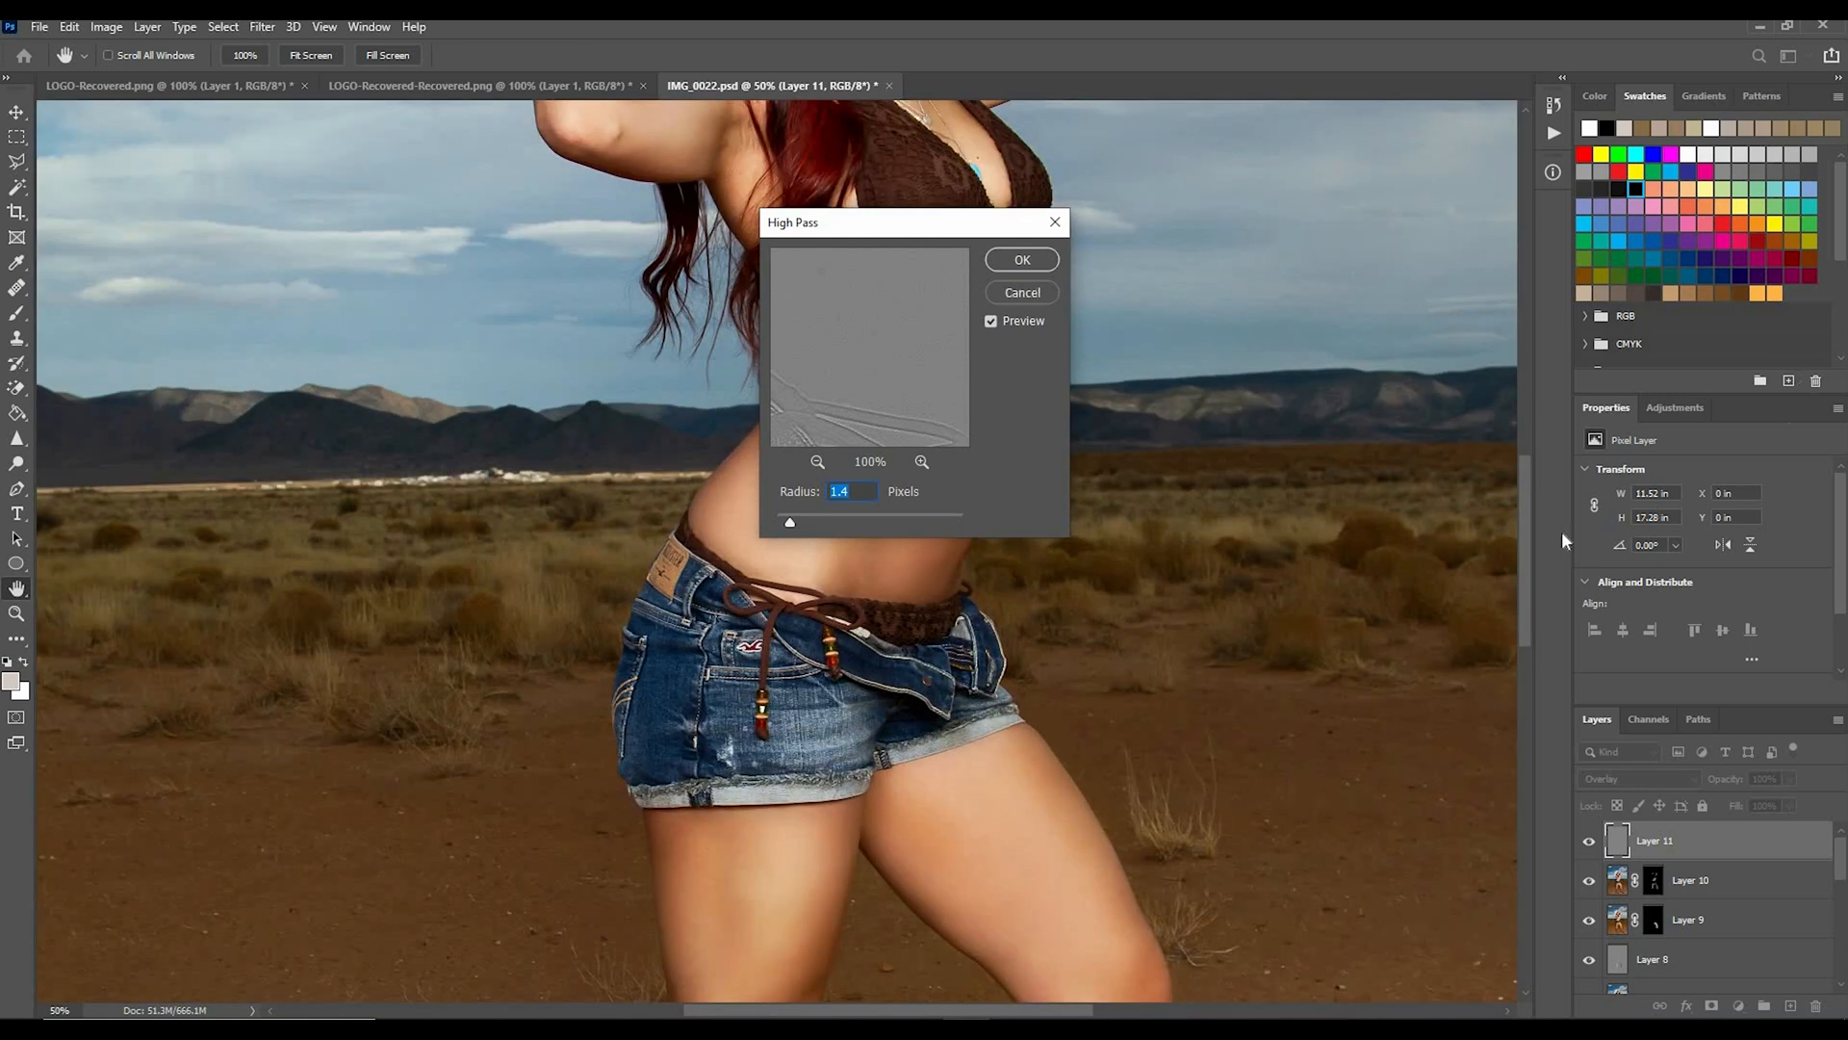
{"action": "scroll", "coordinate": [1518, 390], "scroll_direction": "up", "scroll_amount": 9}
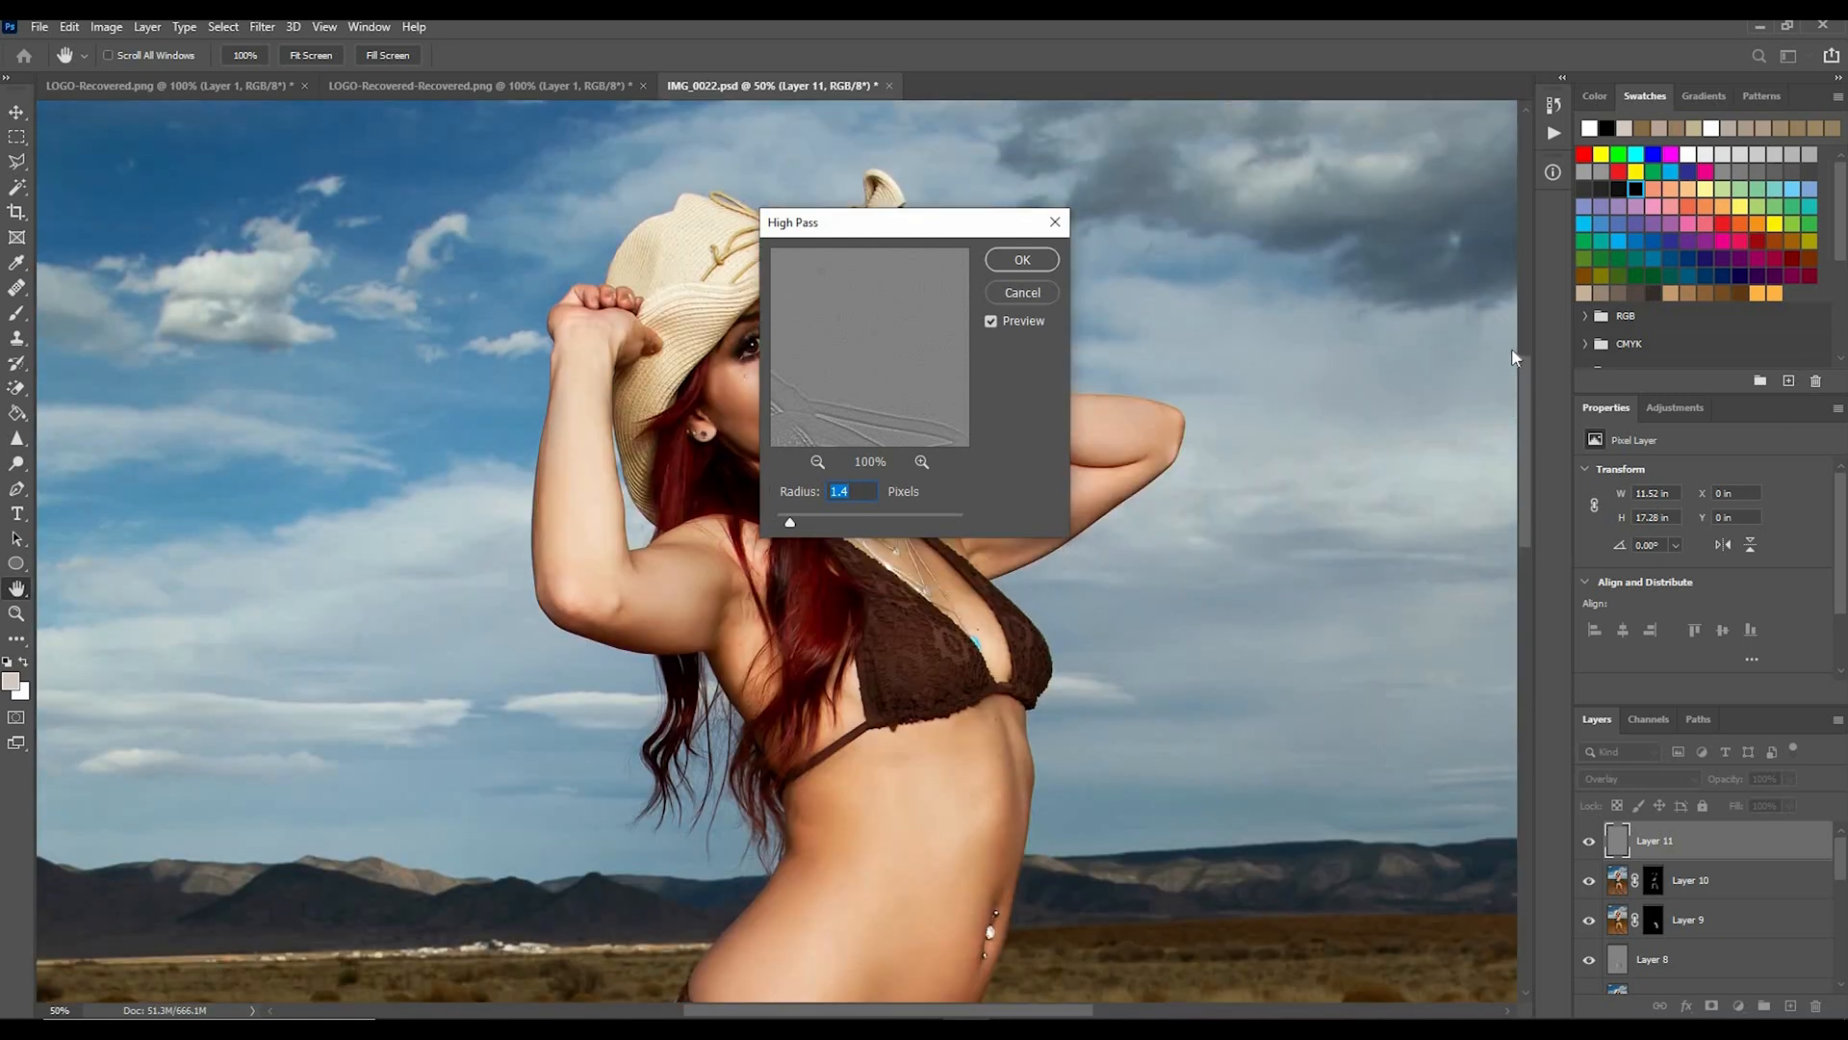
{"action": "key", "text": "ctrl+plus"}
{"action": "key", "text": "ctrl+plus"}
{"action": "left_click", "coordinate": [991, 322]}
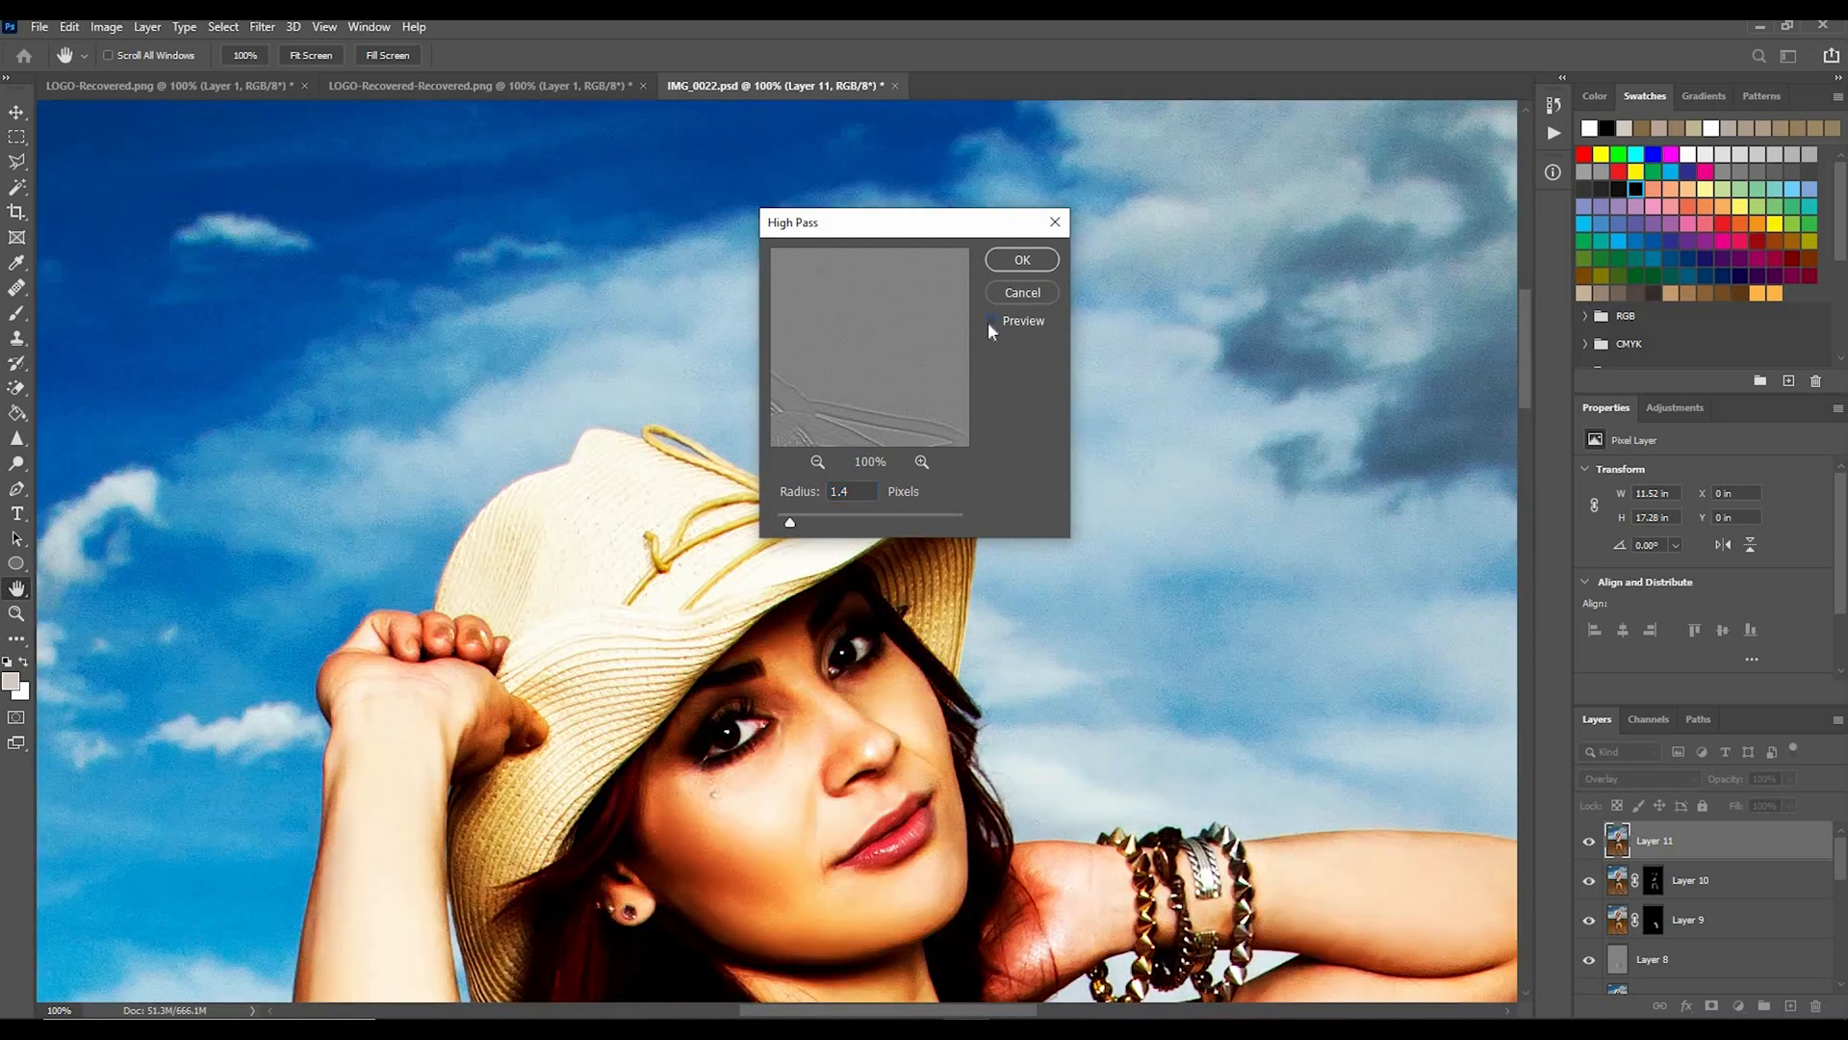
{"action": "left_click", "coordinate": [990, 322]}
{"action": "type", "text": "1.0"}
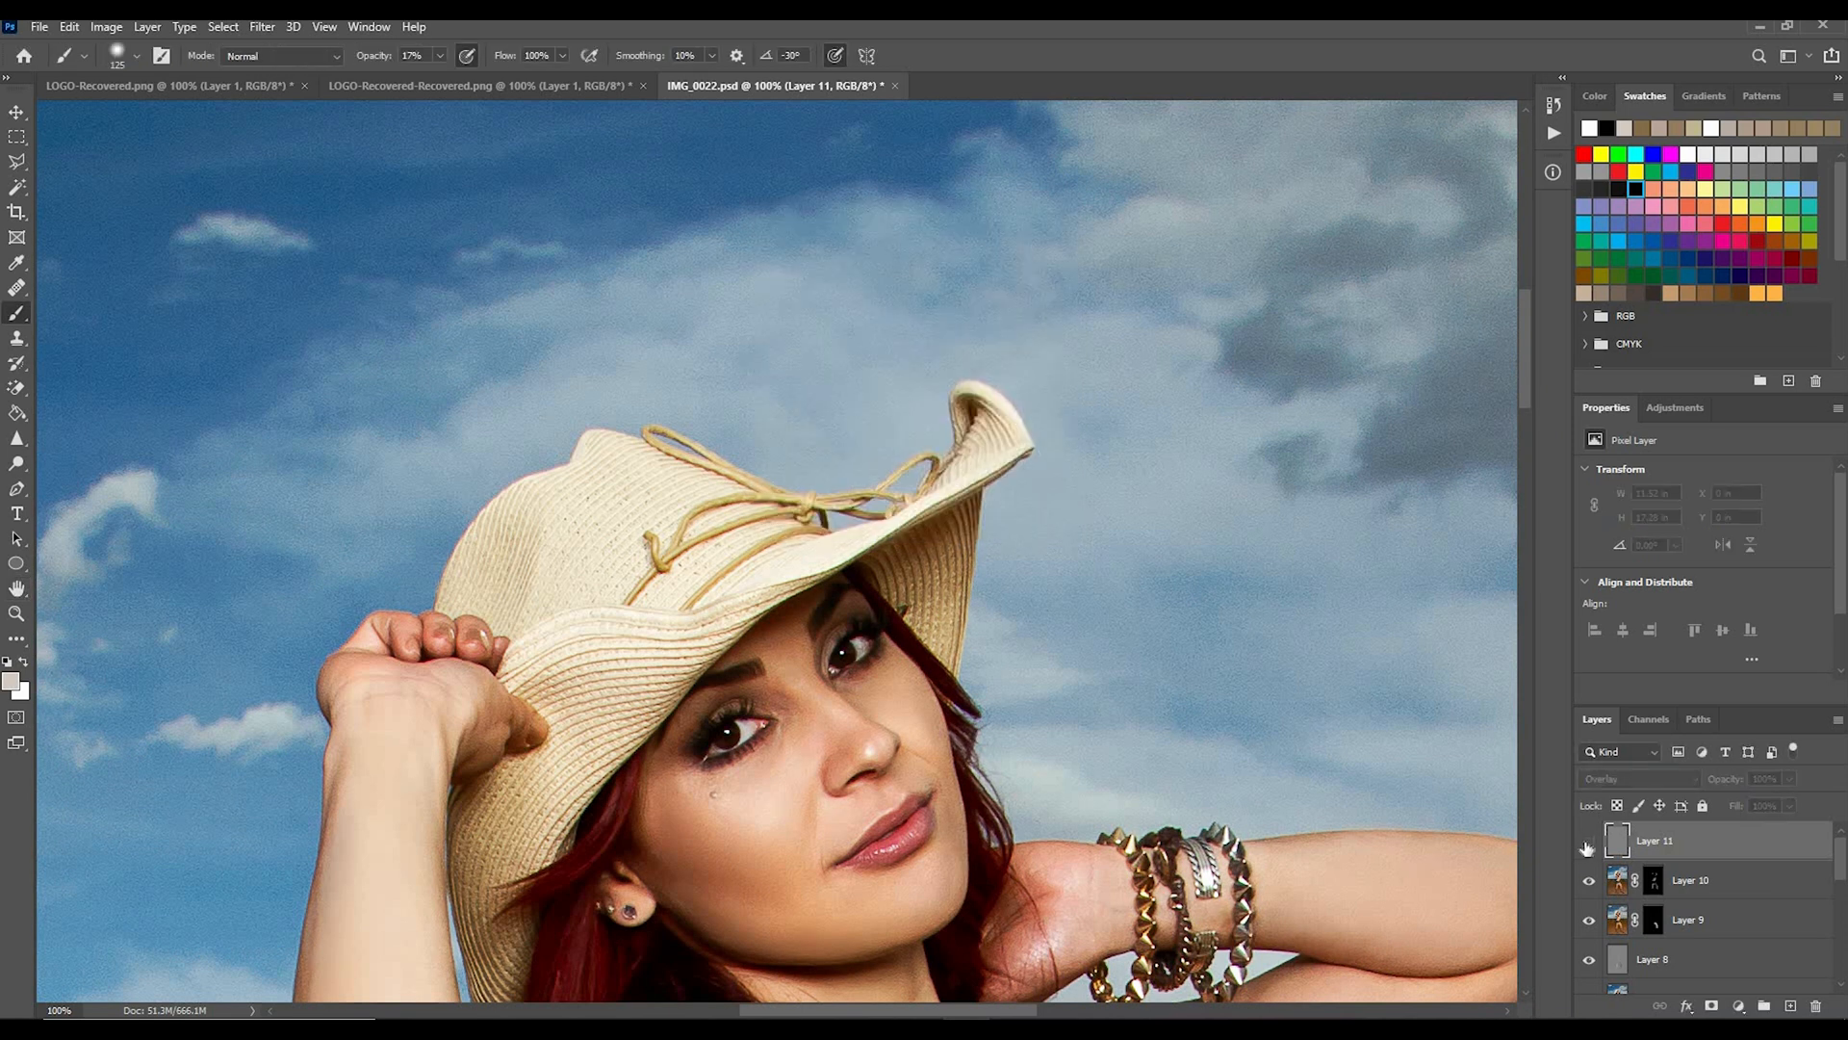
Step: Stamp the visible image, including the High Pass sharpening, onto a new top layer
{"action": "key", "text": "ctrl+shift+alt+e"}
{"action": "left_click", "coordinate": [262, 26]}
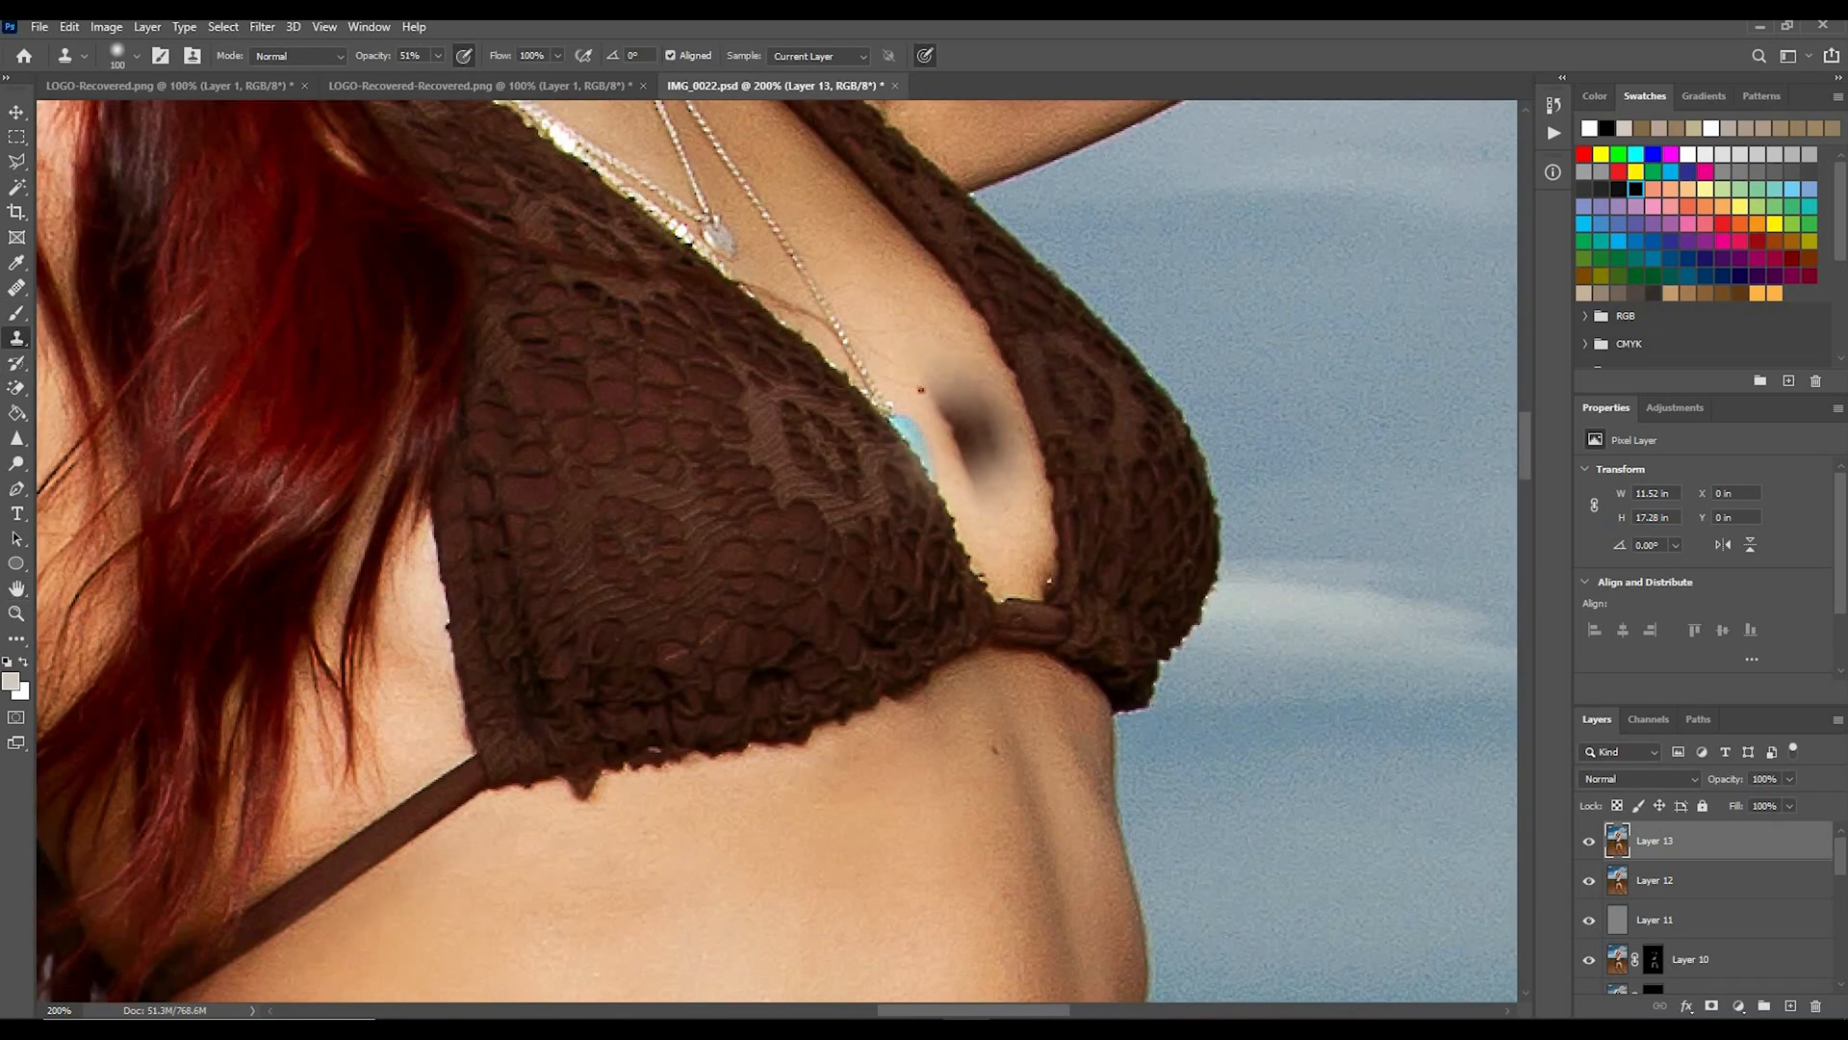
Step: Clone skin over the turquoise necklace pendant with a 20 px Clone Stamp at 51% opacity
{"action": "key", "text": "bracketleft"}
{"action": "key", "text": "bracketleft"}
{"action": "key", "text": "bracketleft"}
{"action": "key", "text": "bracketleft"}
{"action": "key", "text": "bracketleft"}
{"action": "key", "text": "bracketleft"}
{"action": "key", "text": "bracketleft"}
{"action": "key", "text": "bracketleft"}
{"action": "key", "text": "bracketleft"}
{"action": "key", "text": "bracketleft"}
{"action": "key", "text": "bracketleft"}
{"action": "key", "text": "bracketleft"}
{"action": "key", "text": "bracketleft"}
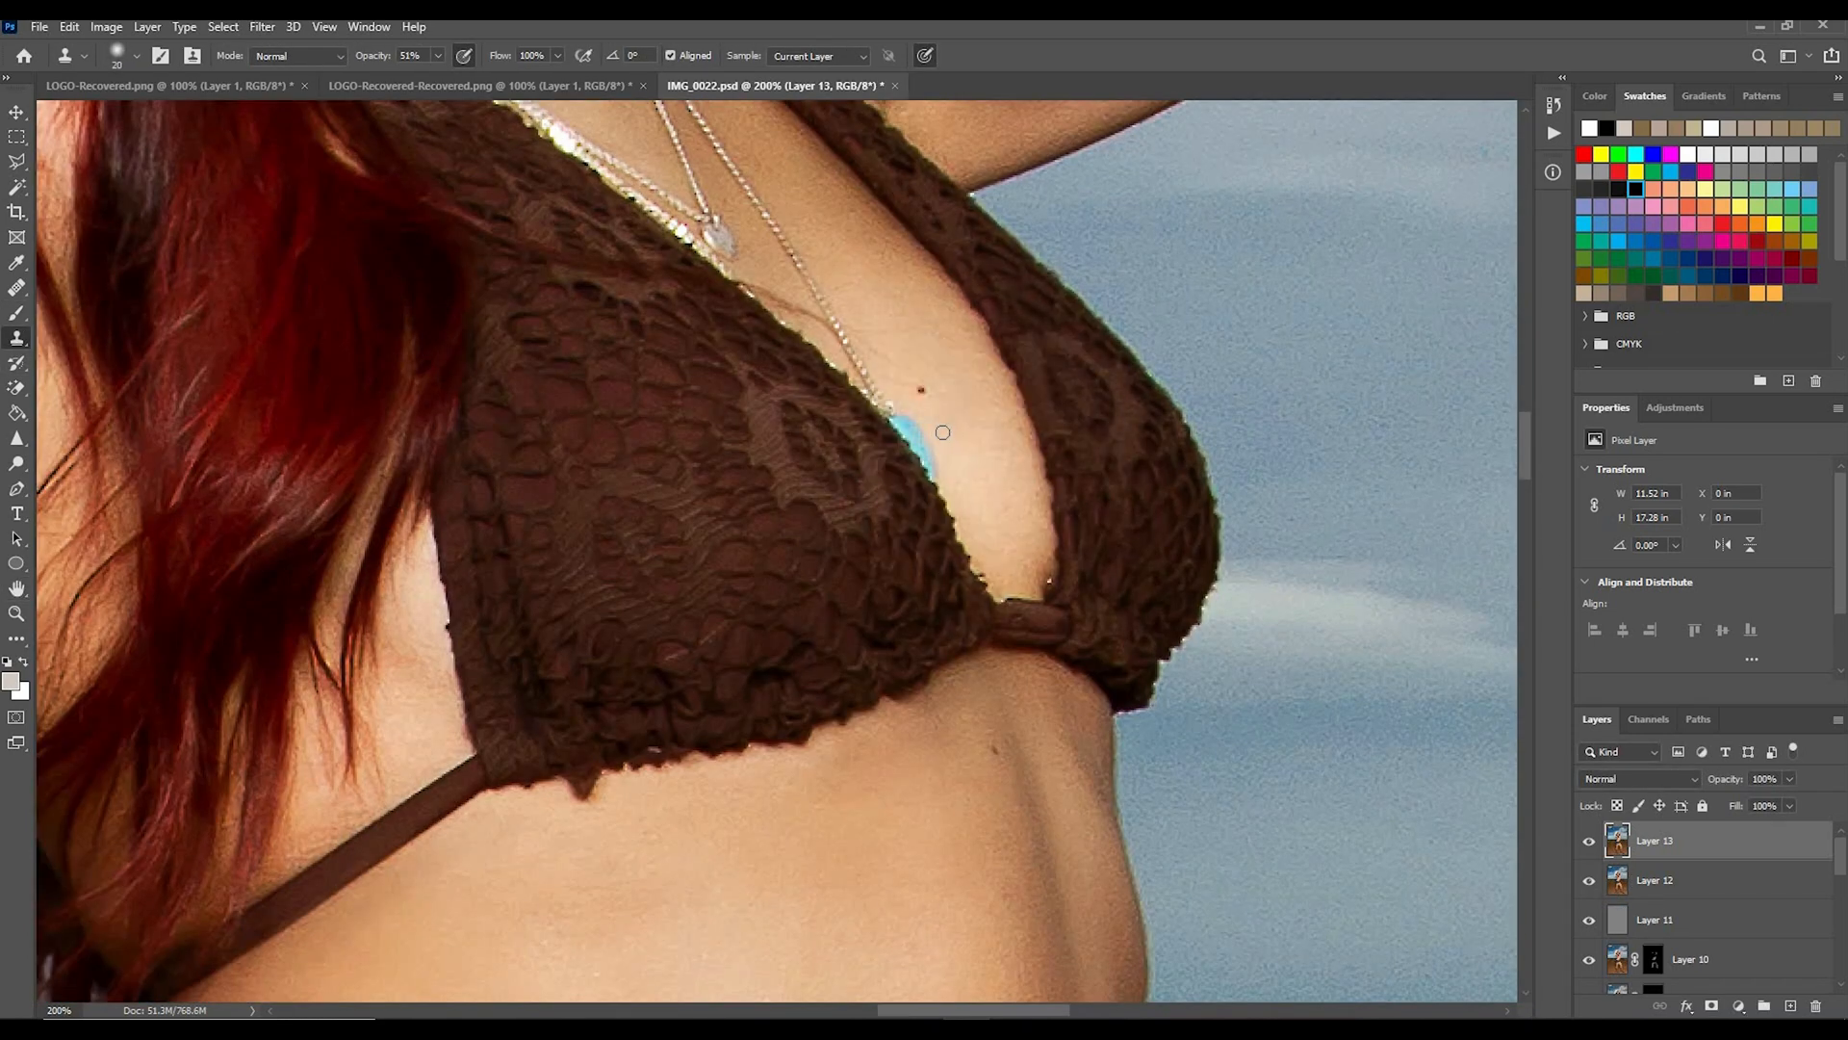
{"action": "left_click", "coordinate": [944, 426], "text": "alt"}
{"action": "left_click_drag", "start_coordinate": [911, 449], "coordinate": [926, 460]}
Step: Add a Reveal All layer mask to the layer with the cloned-out pendant
{"action": "left_click", "coordinate": [136, 55]}
{"action": "left_click", "coordinate": [563, 208]}
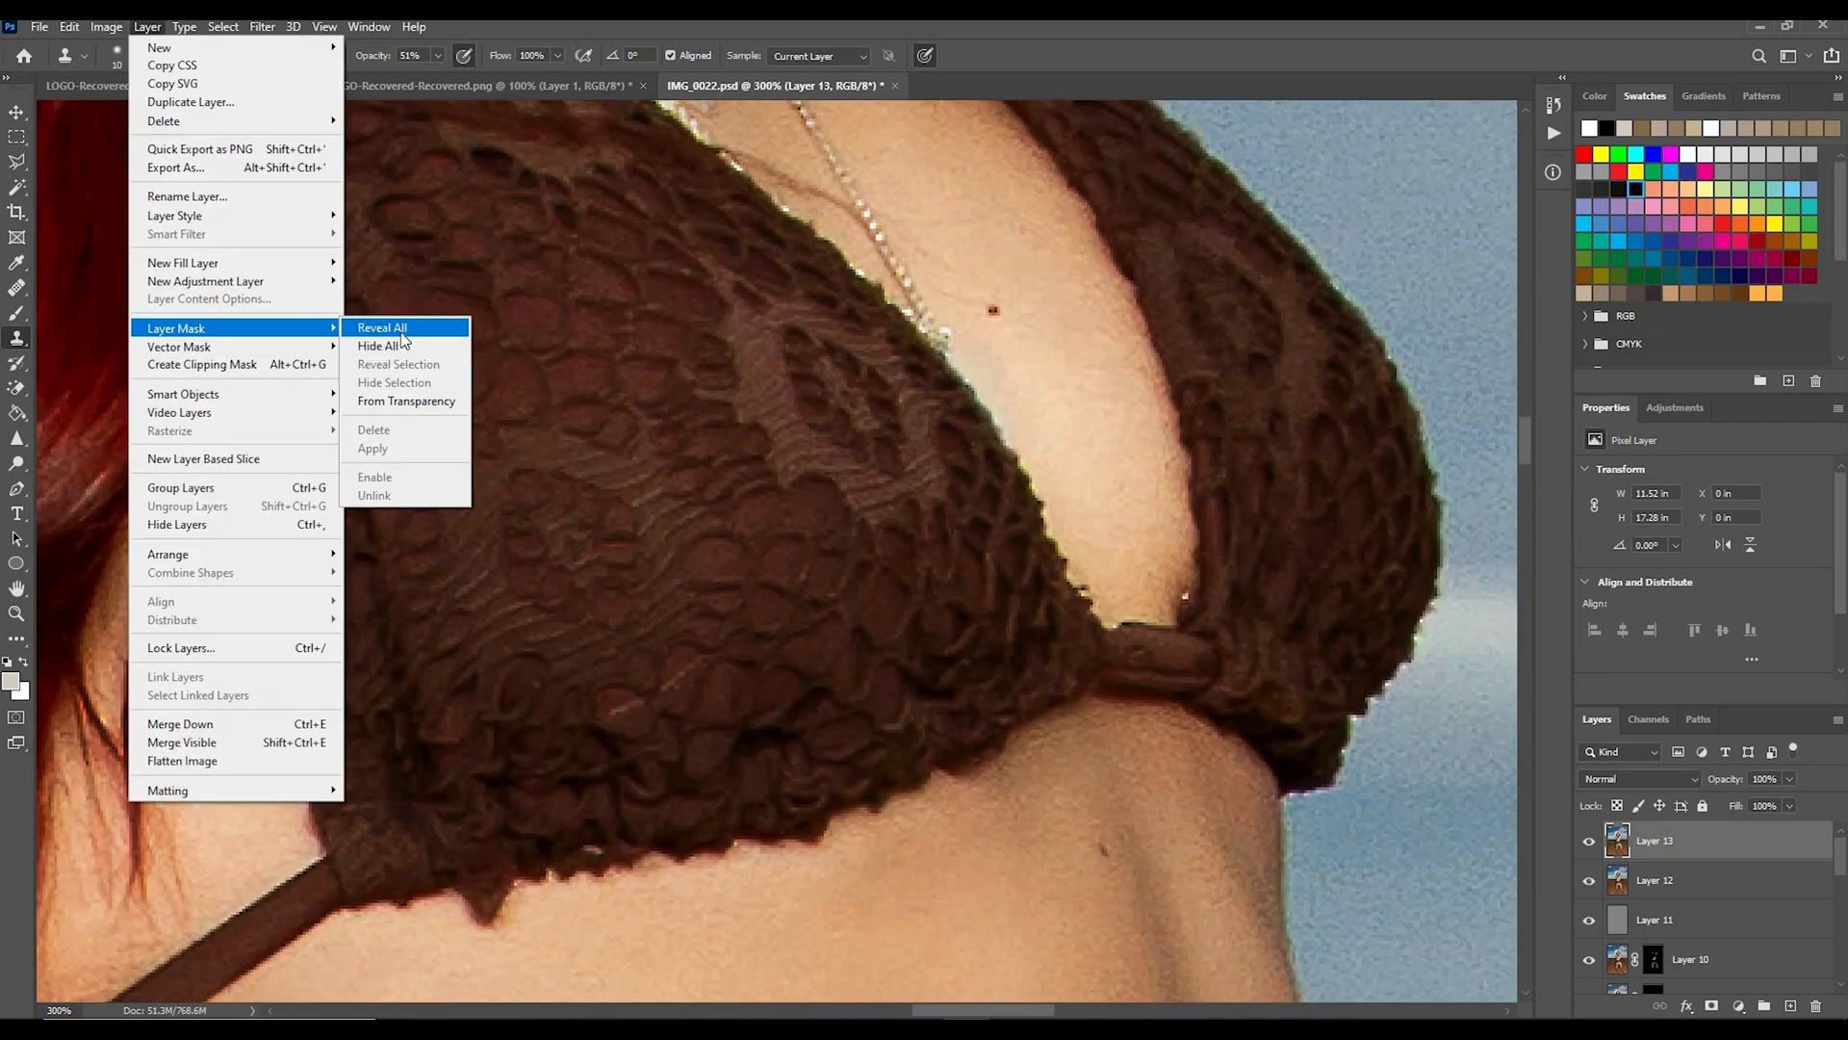
{"action": "left_click", "coordinate": [402, 333]}
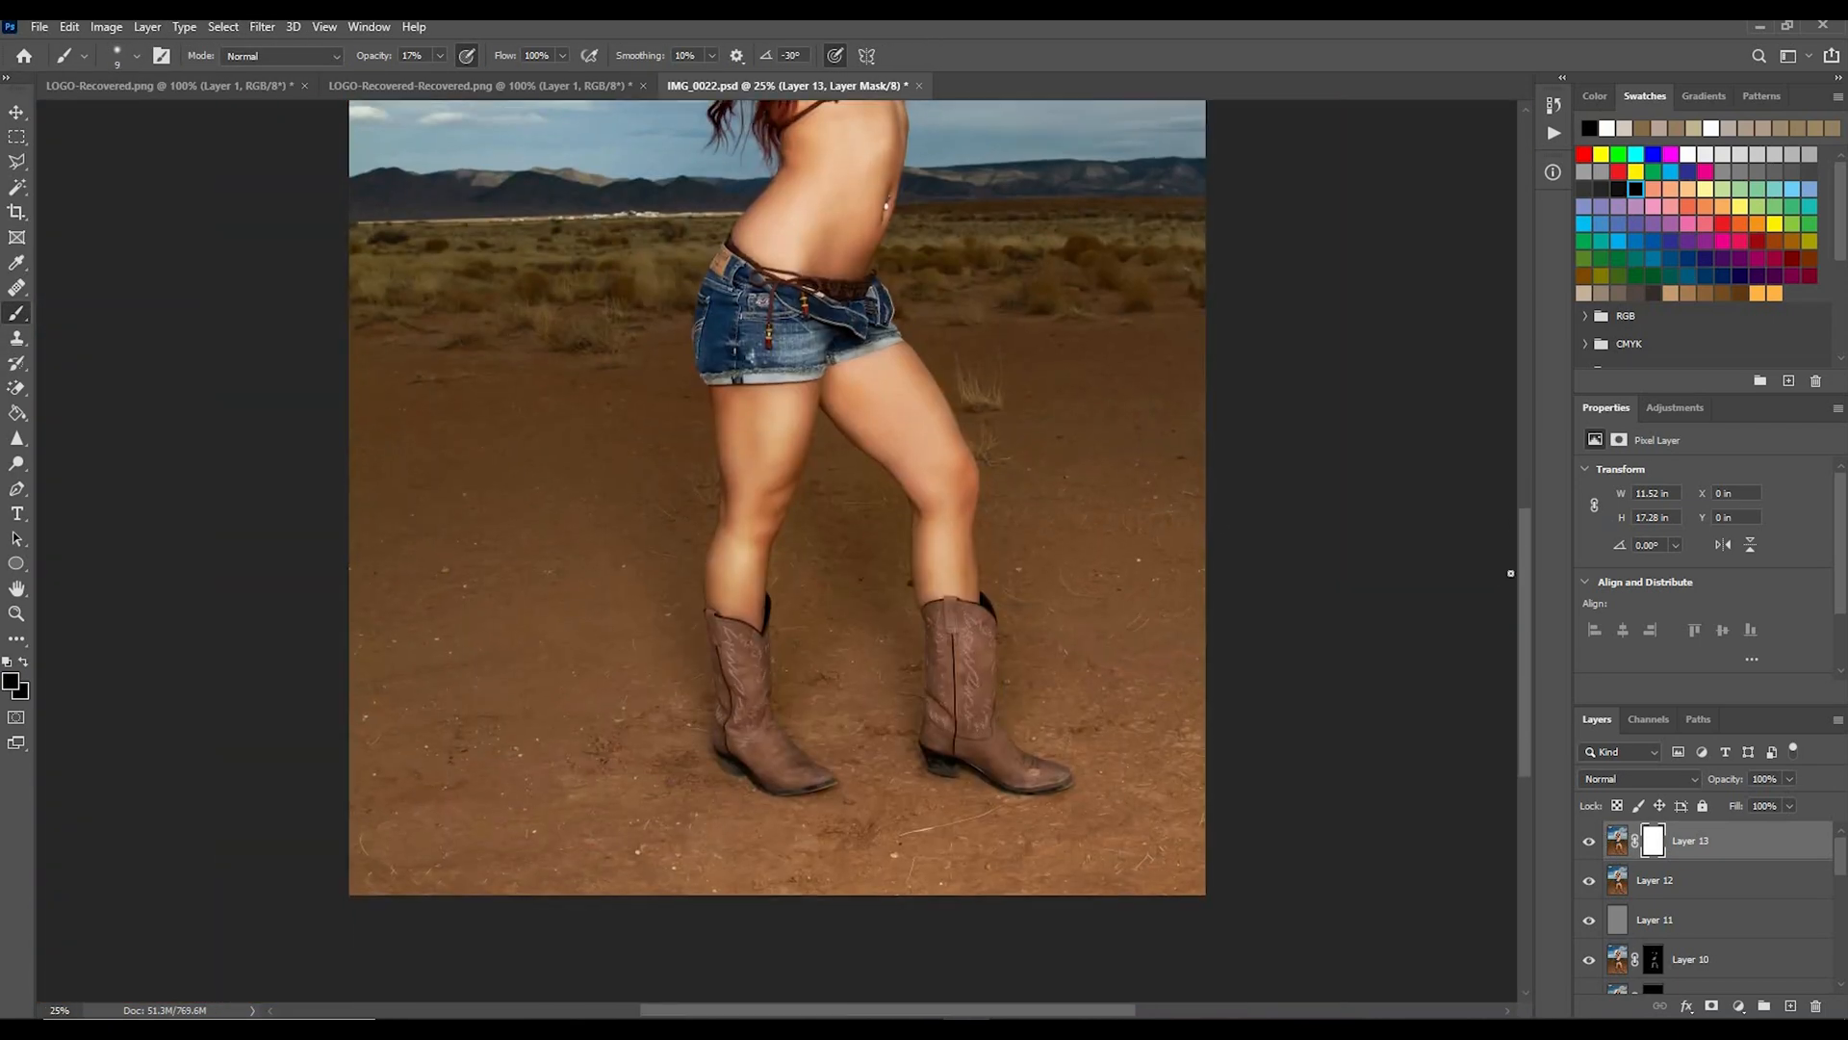
{"action": "key", "text": "ctrl+minus"}
{"action": "key", "text": "ctrl+minus"}
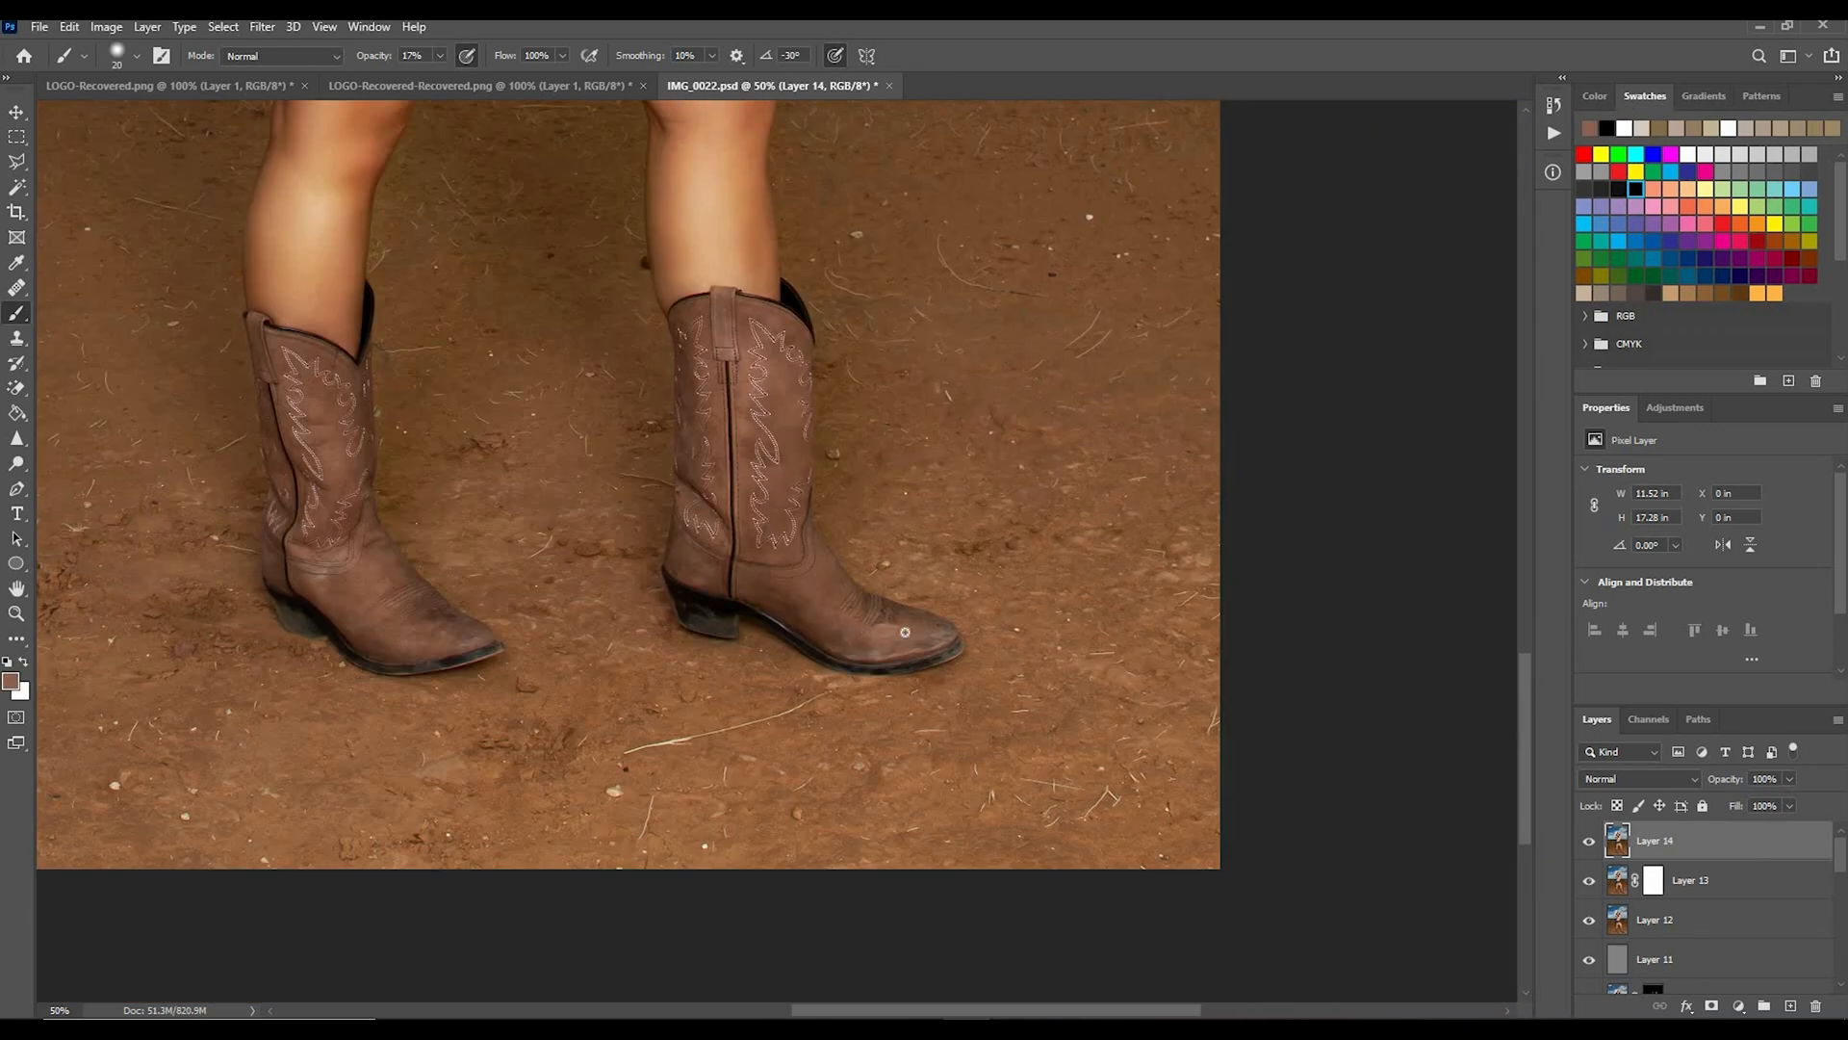
Step: Duplicate the top layer and name the copy BACKGROUND
{"action": "key", "text": "ctrl+0"}
{"action": "key", "text": "ctrl+j"}
{"action": "double_click", "coordinate": [1654, 840]}
{"action": "type", "text": "BACKGROUND"}
{"action": "key", "text": "Return"}
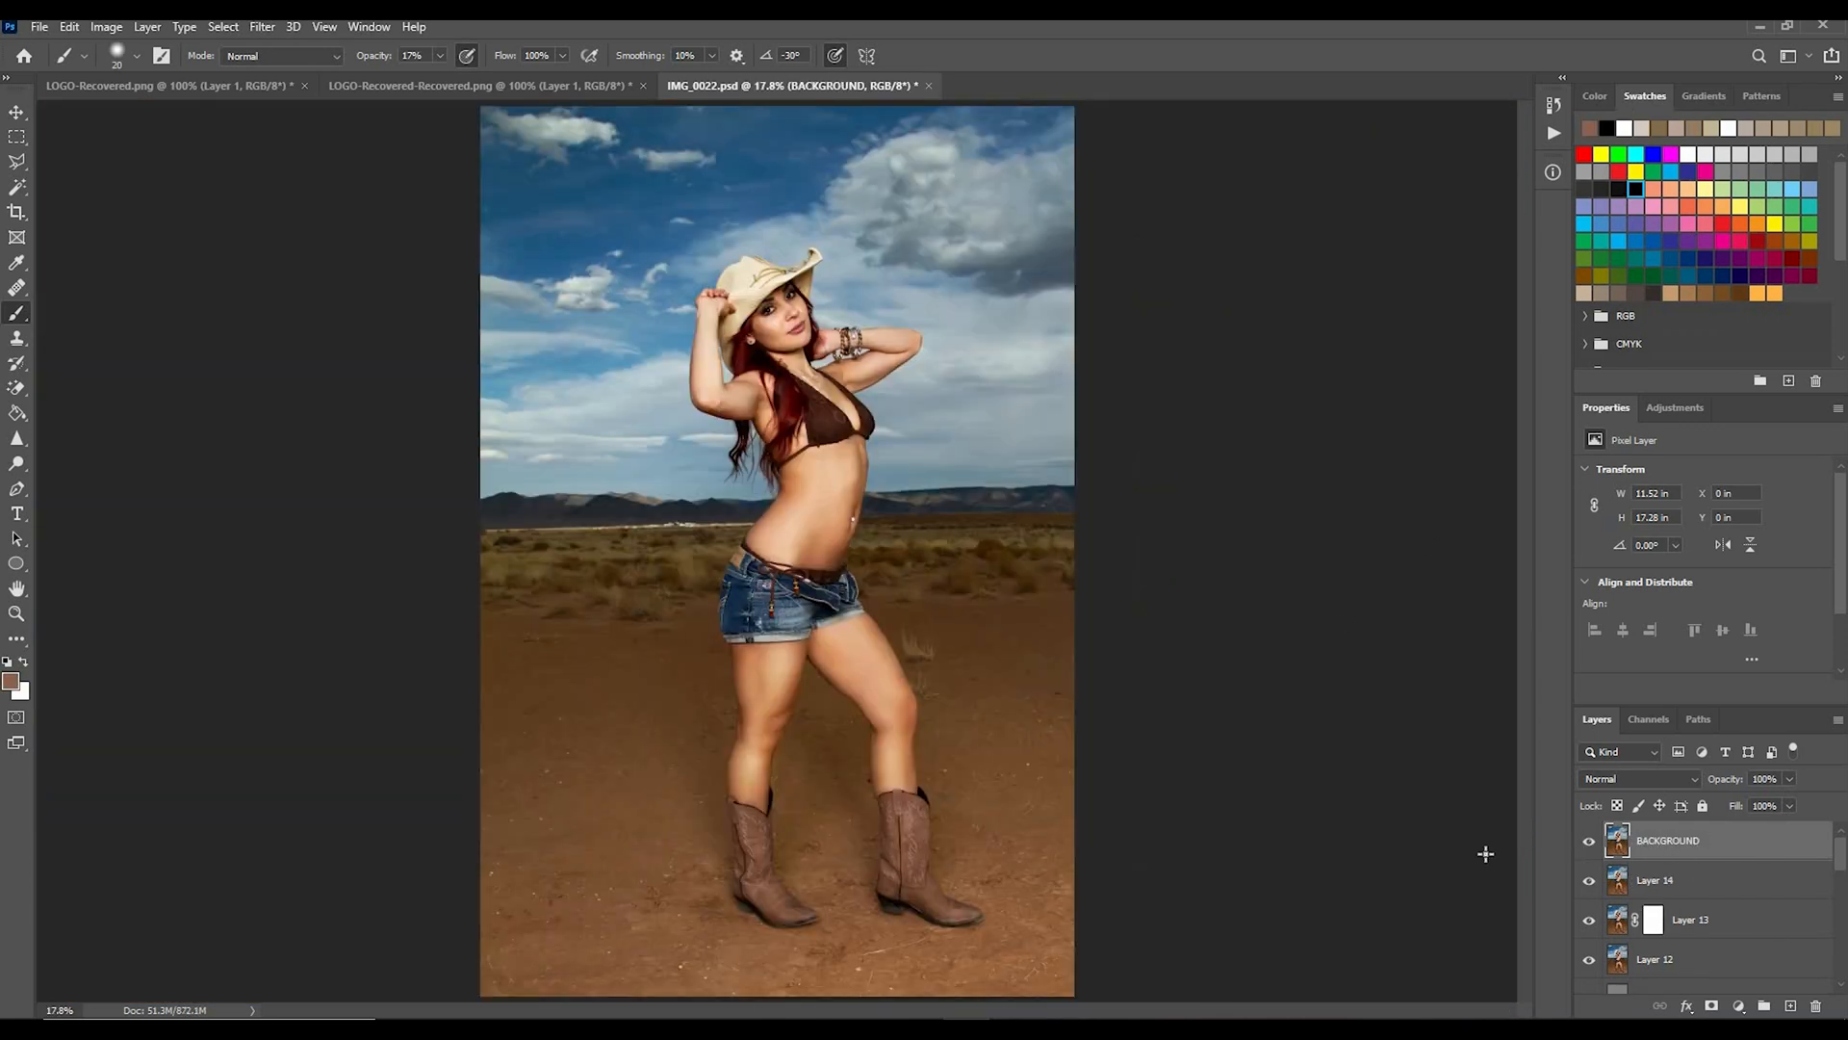
Step: Clone bare ground over the dry weeds beside the legs with an 80 px Clone Stamp at 51% opacity
{"action": "key", "text": "ctrl+plus"}
{"action": "key", "text": "ctrl+plus"}
{"action": "key", "text": "ctrl+plus"}
{"action": "key", "text": "s"}
{"action": "scroll", "coordinate": [1122, 768], "scroll_direction": "down", "scroll_amount": 3}
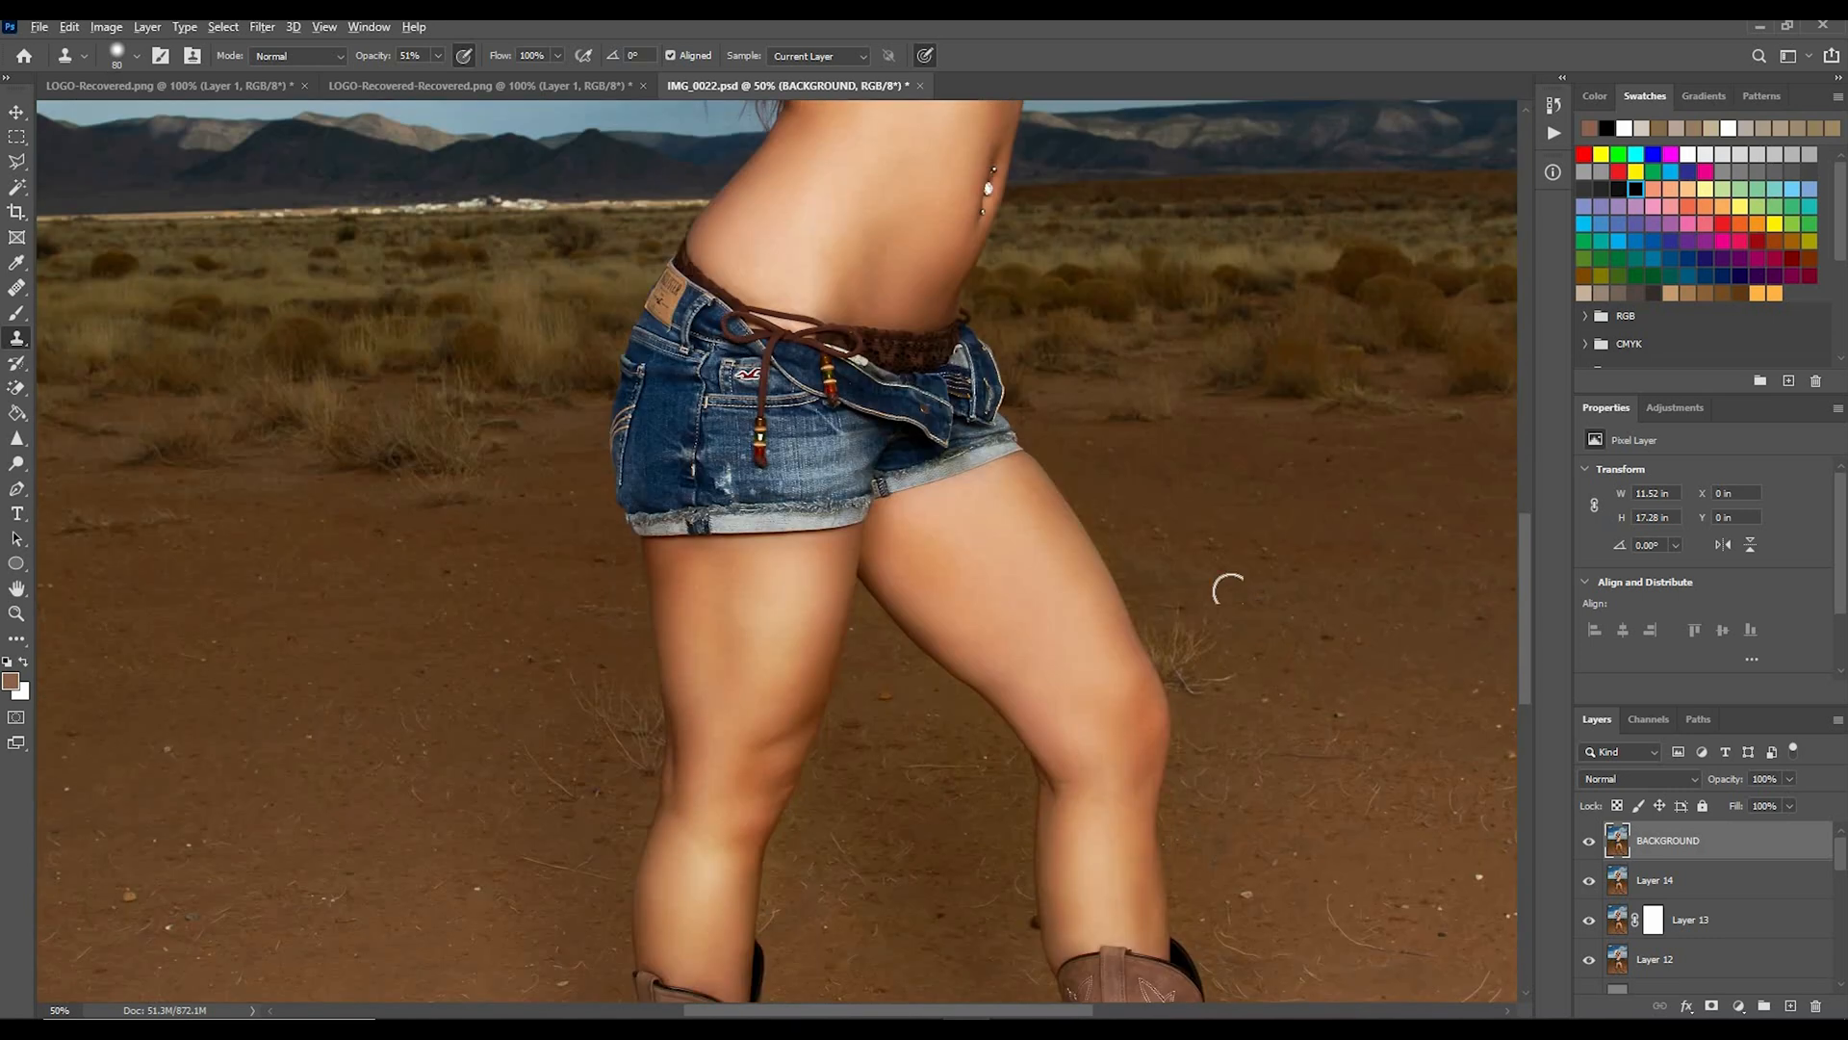
{"action": "left_click_drag", "start_coordinate": [1527, 568], "coordinate": [1527, 641]}
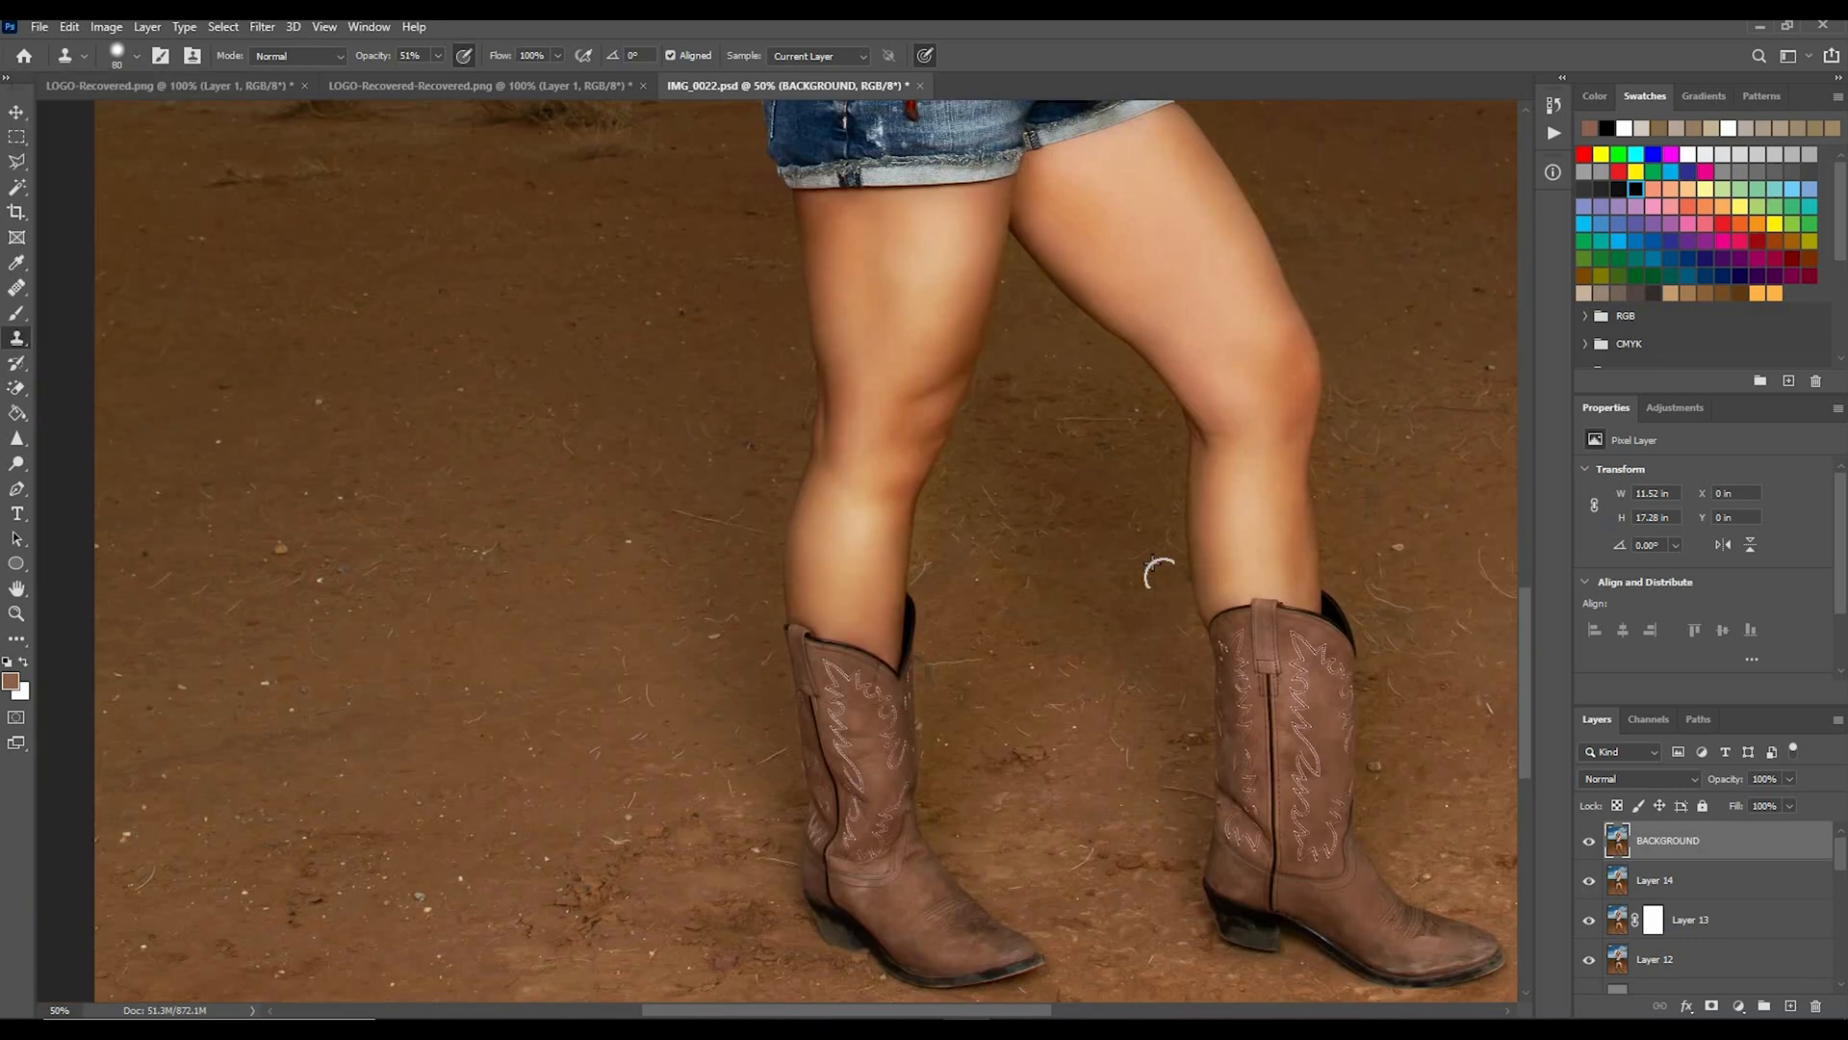
Step: Clean up the debris on the ground around the boots with a 250 px Spot Healing Brush and a 300 px Clone Stamp
{"action": "key", "text": "ctrl+minus"}
{"action": "key", "text": "j"}
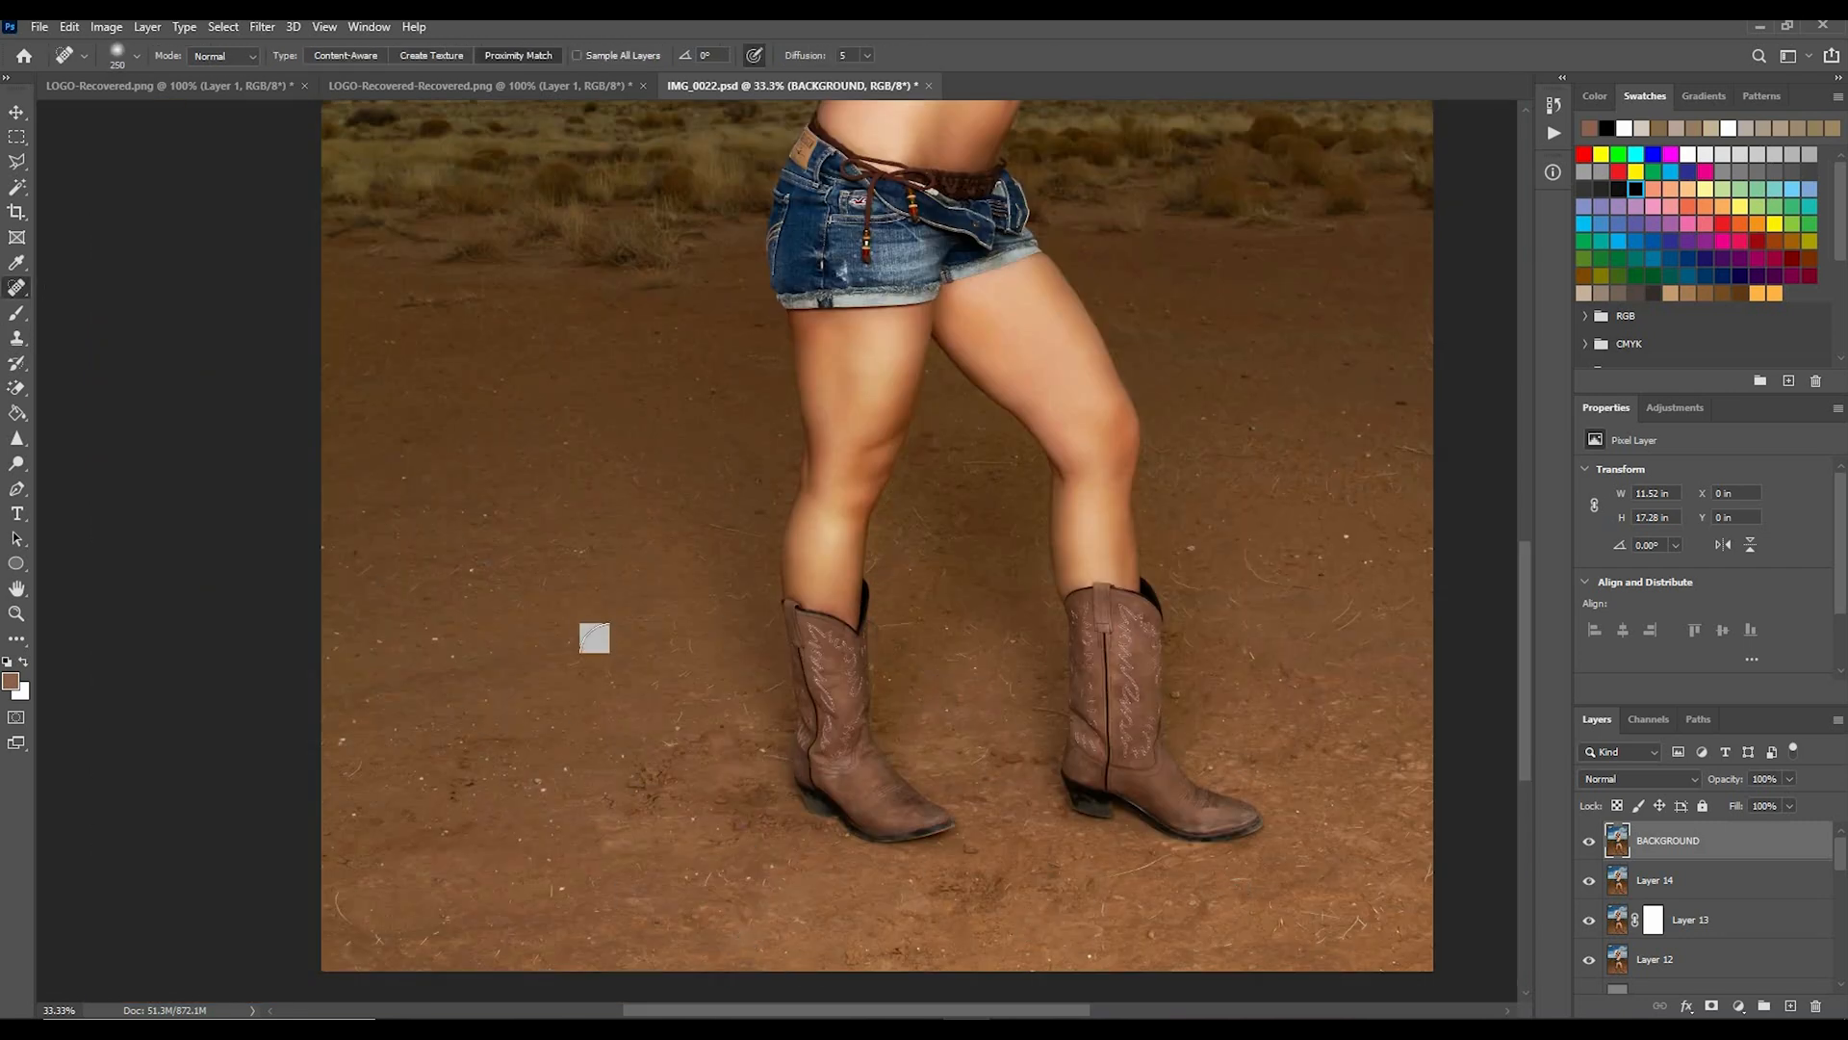
{"action": "key", "text": "s"}
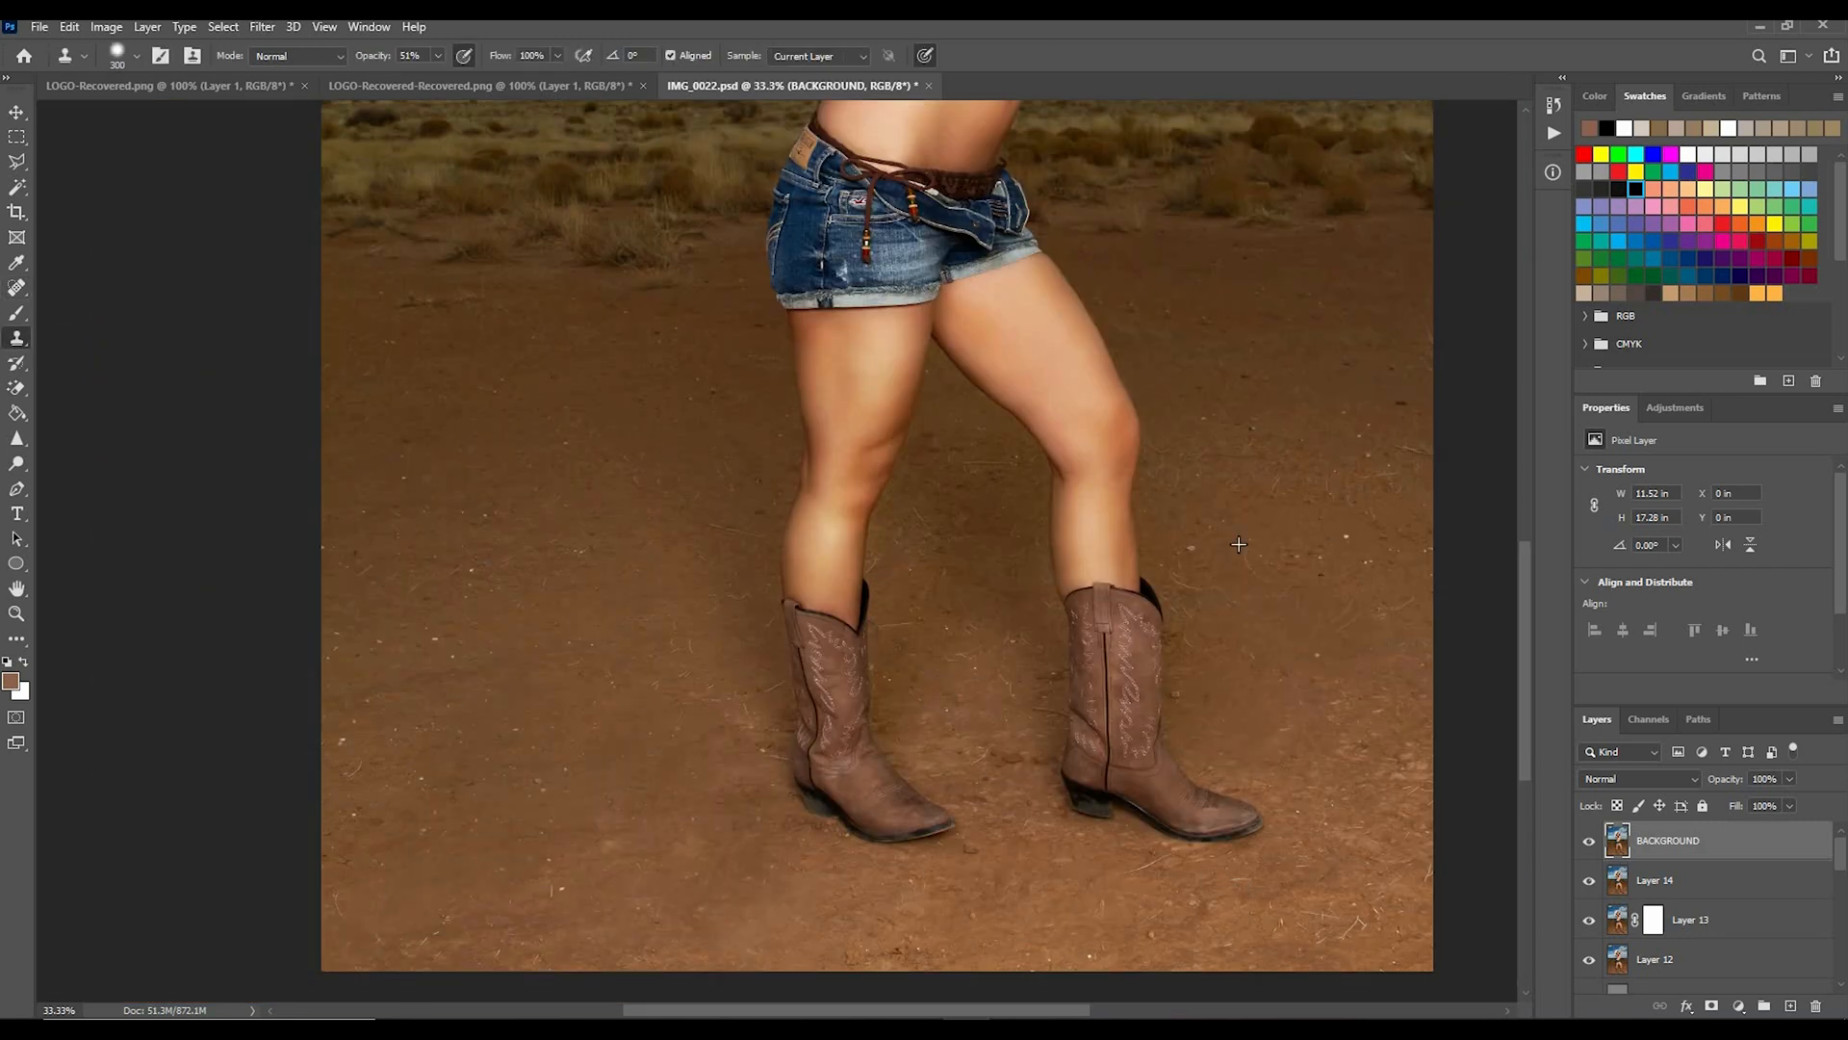
{"action": "key", "text": "ctrl+minus"}
{"action": "key", "text": "ctrl+plus"}
{"action": "left_click_drag", "start_coordinate": [1524, 588], "coordinate": [1546, 508]}
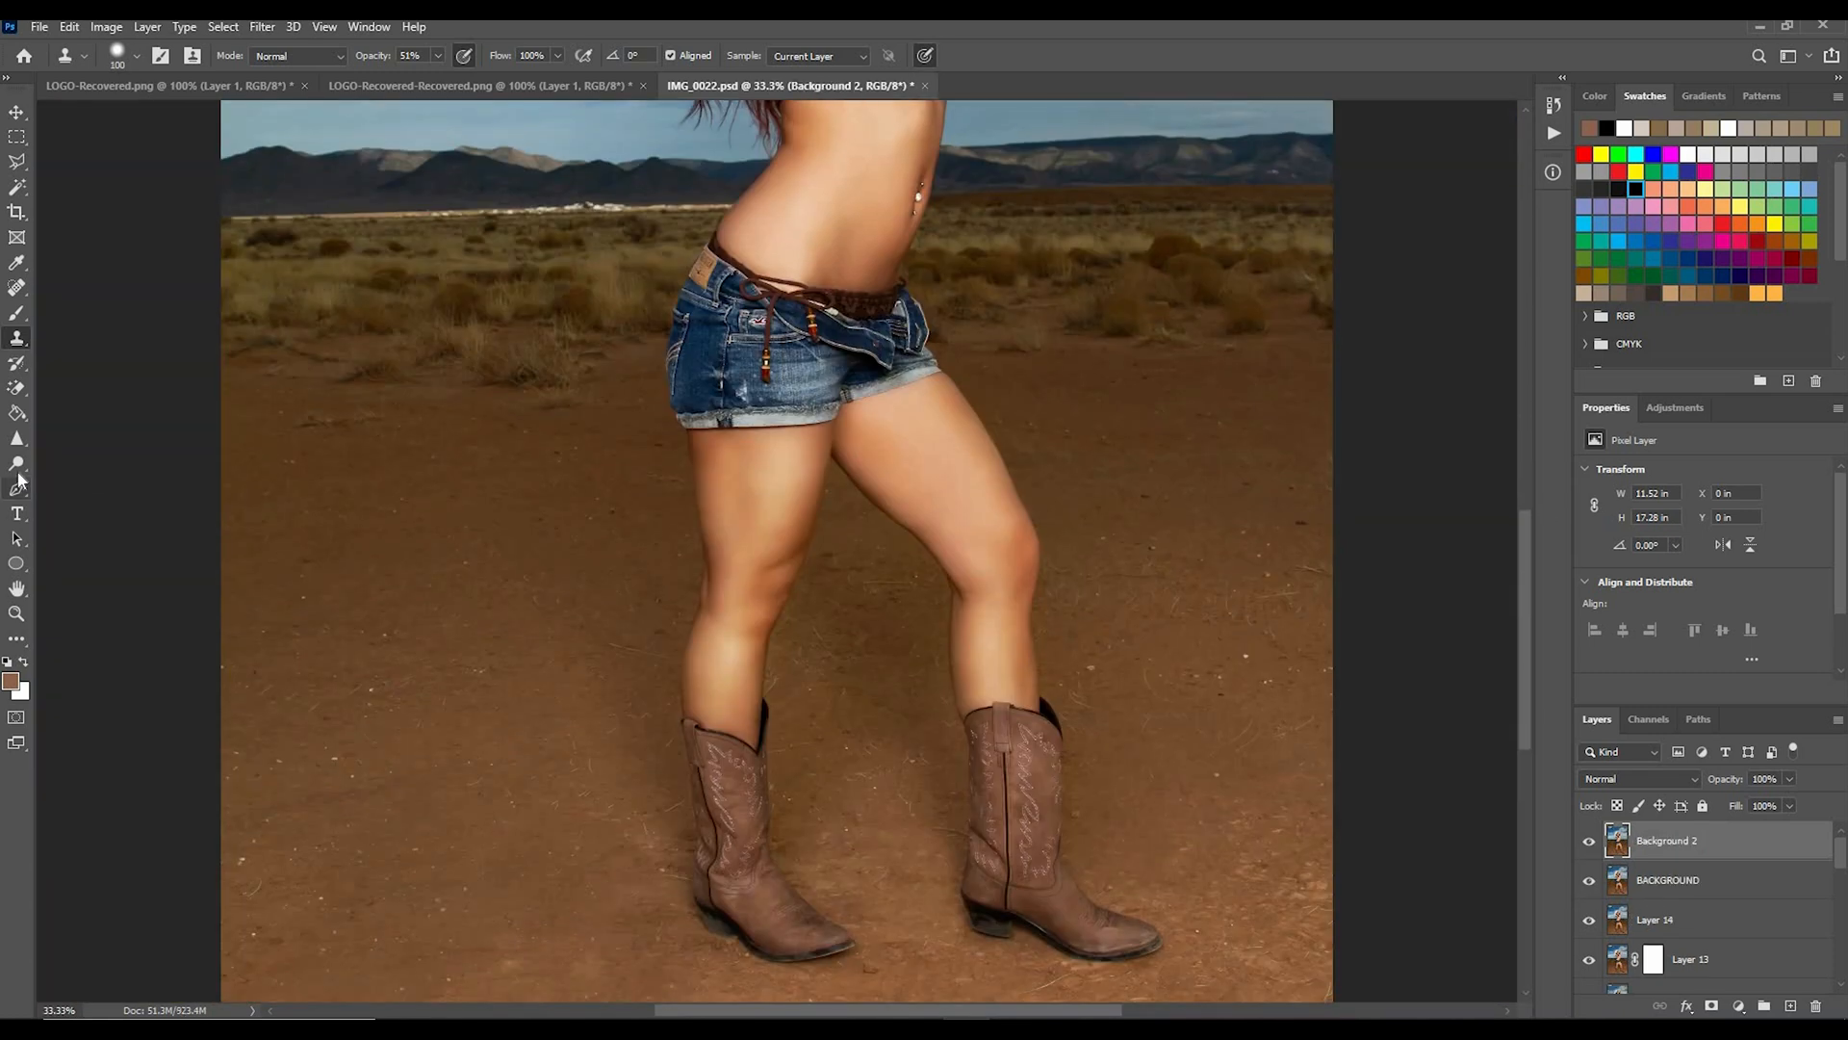
Step: Dodge and burn the ground, desert grass and sky on the Background 2 layer at 12% exposure
{"action": "left_click", "coordinate": [17, 463]}
{"action": "left_click_drag", "start_coordinate": [381, 462], "coordinate": [399, 555]}
{"action": "left_click_drag", "start_coordinate": [1214, 462], "coordinate": [1220, 649]}
{"action": "left_click_drag", "start_coordinate": [434, 789], "coordinate": [578, 867]}
{"action": "left_click_drag", "start_coordinate": [395, 616], "coordinate": [404, 337]}
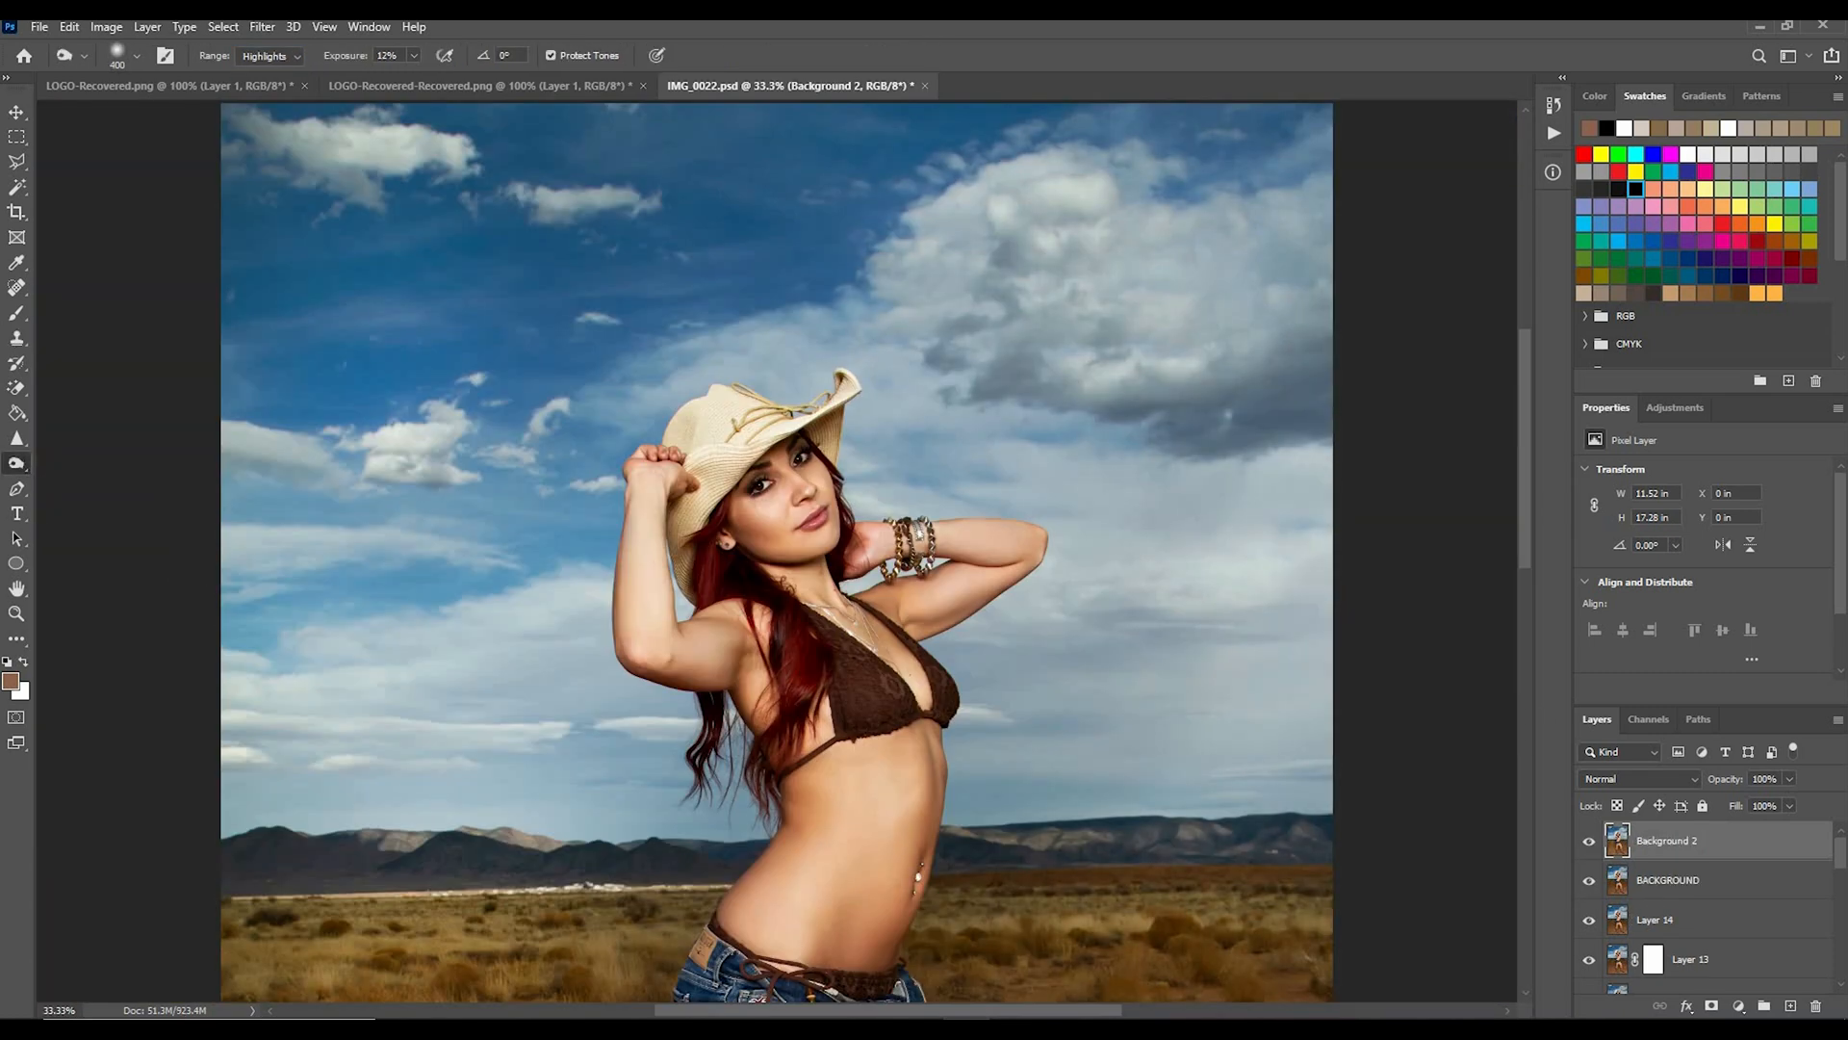
{"action": "left_click_drag", "start_coordinate": [390, 539], "coordinate": [385, 703]}
{"action": "left_click_drag", "start_coordinate": [1318, 540], "coordinate": [1321, 712]}
{"action": "left_click_drag", "start_coordinate": [501, 924], "coordinate": [317, 289]}
{"action": "mouse_move", "coordinate": [1527, 493]}
{"action": "left_mouse_down"}
{"action": "mouse_move", "coordinate": [1526, 583]}
{"action": "mouse_move", "coordinate": [1526, 556]}
{"action": "left_mouse_up"}
Step: Mask the Background 2 layer so its toning affects only the surroundings, painting in white with a 1500 px brush at 17% opacity
{"action": "left_click", "coordinate": [1590, 839]}
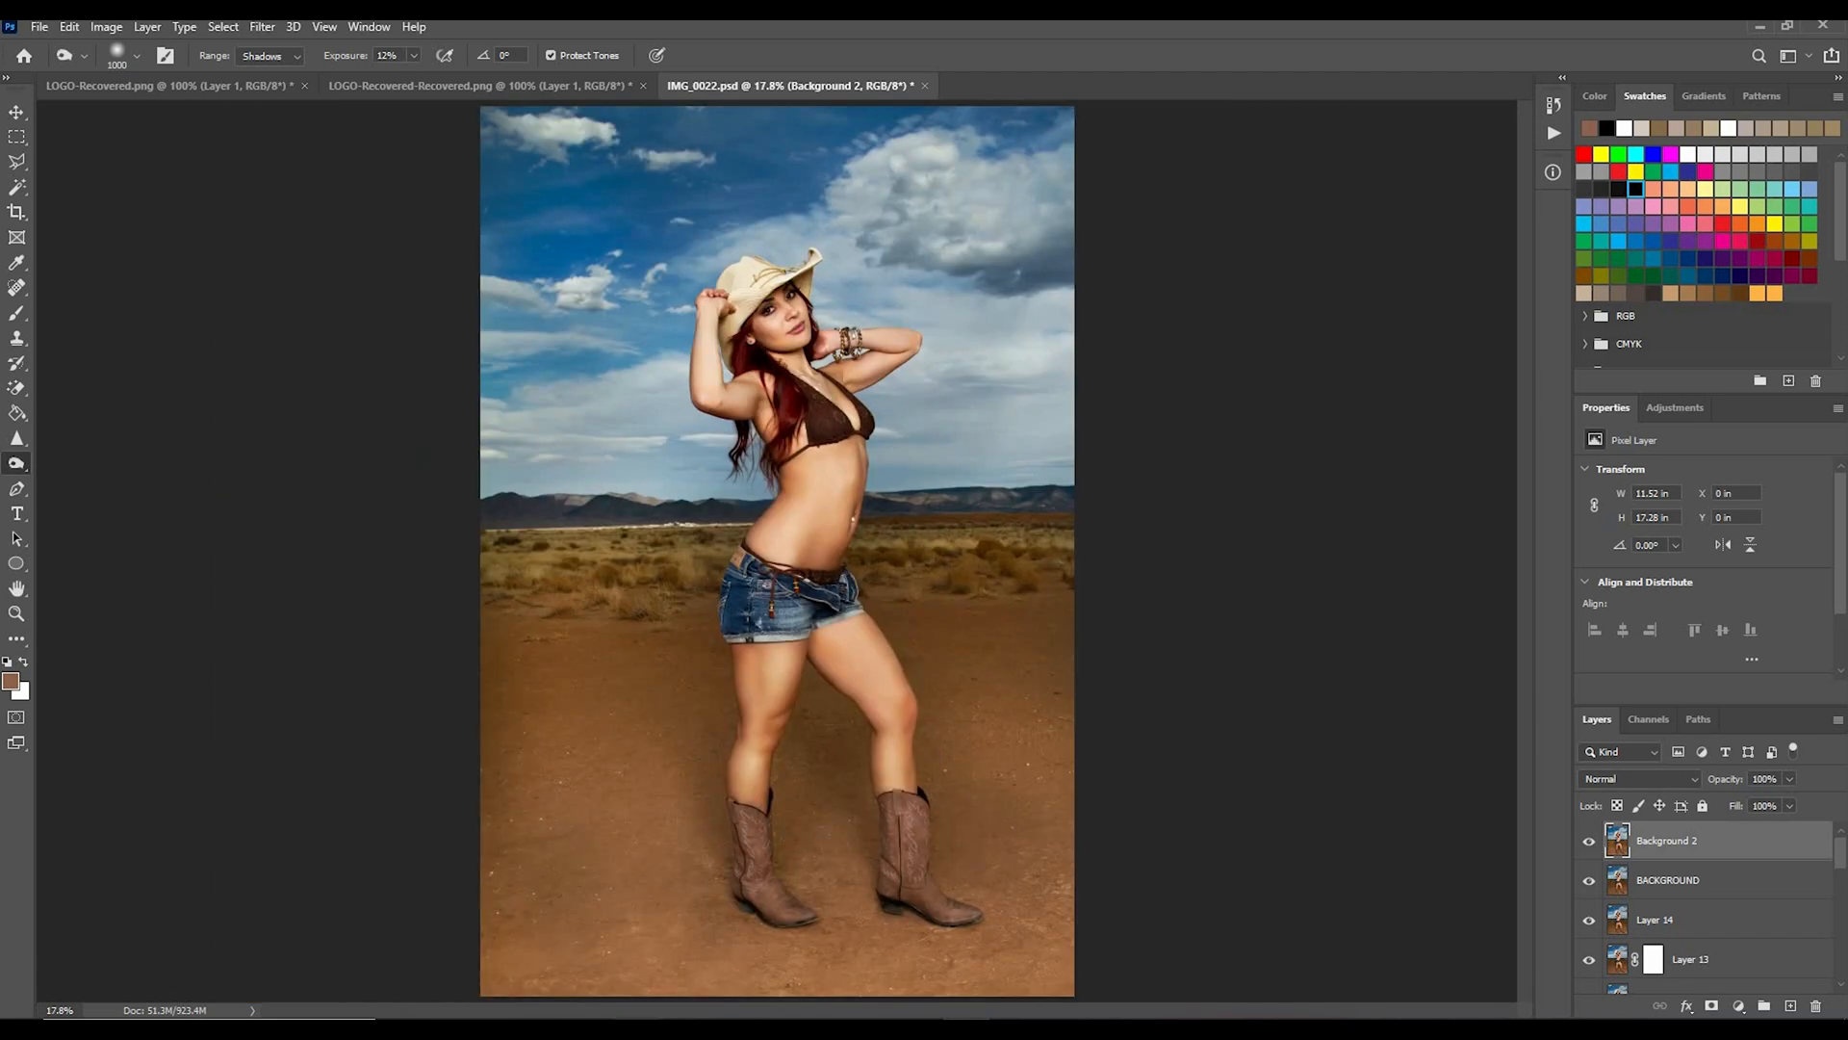
{"action": "left_click", "coordinate": [106, 26]}
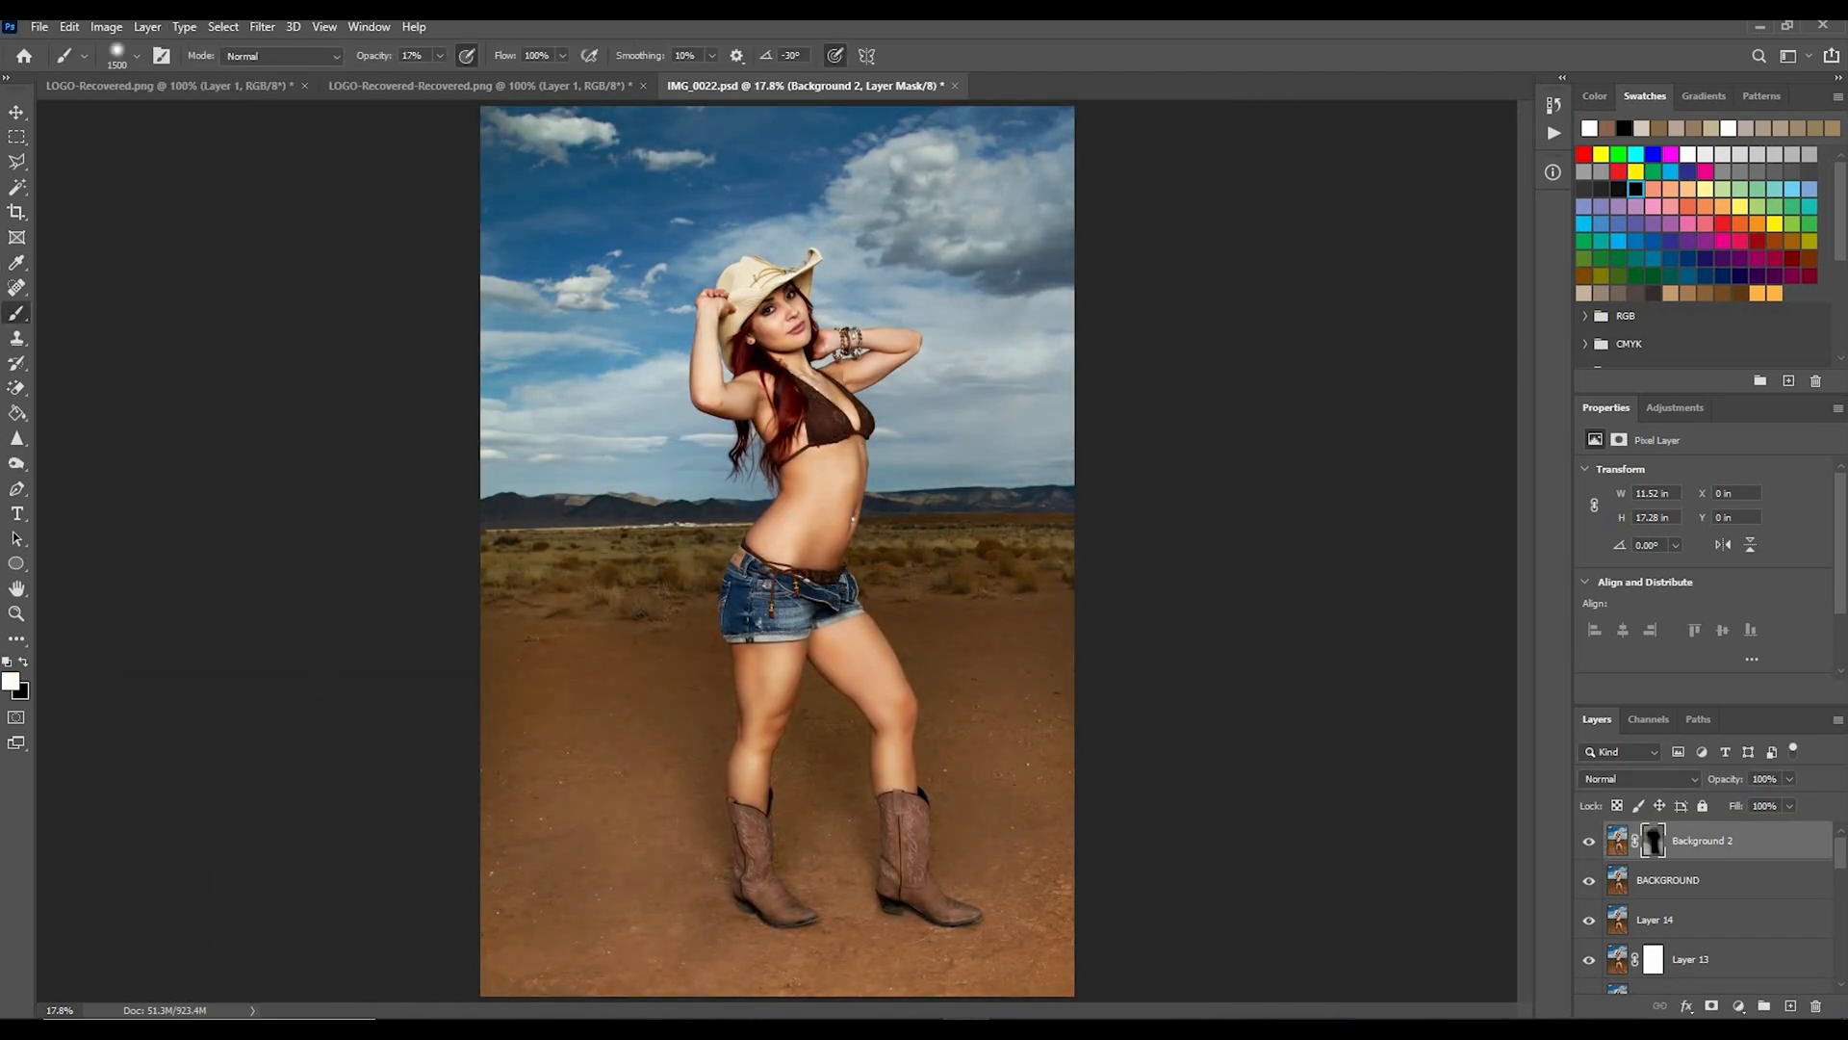
Step: Crop the picture more tightly around the model at the original ratio and stamp the visible image onto a new top layer
{"action": "left_click", "coordinate": [17, 212]}
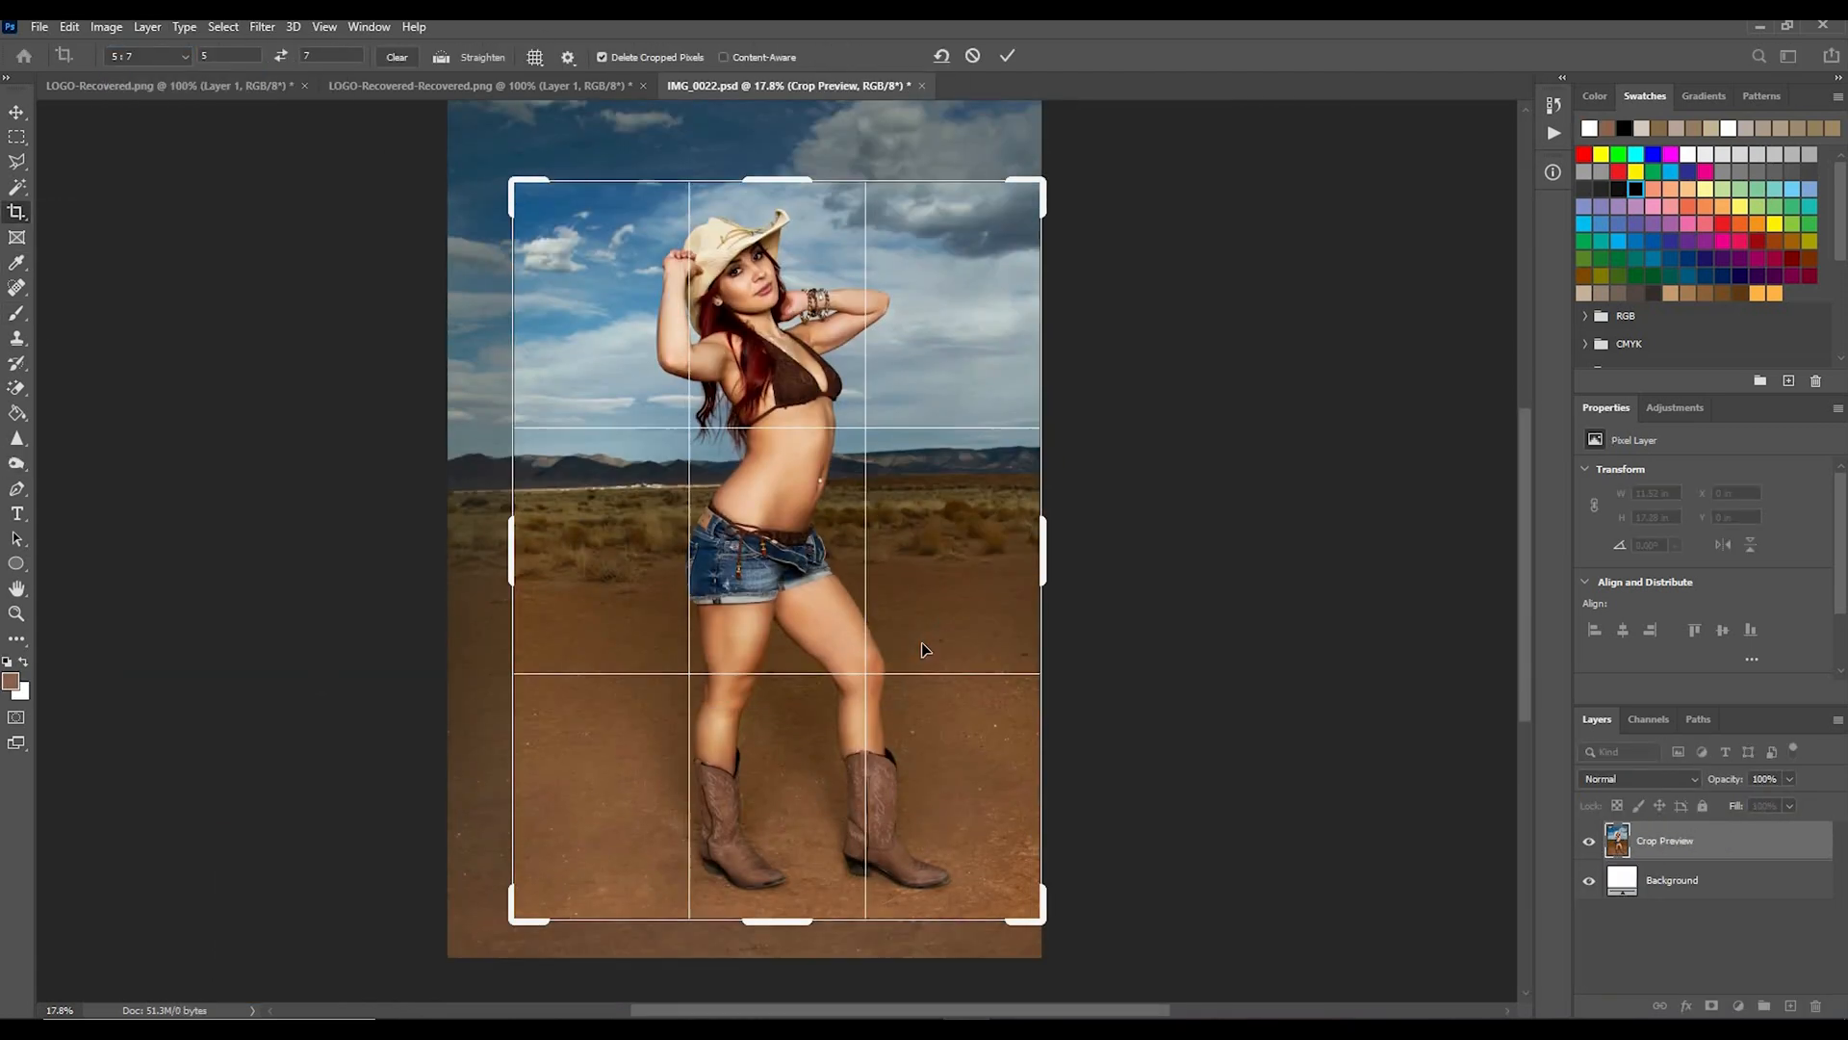
{"action": "left_click", "coordinate": [149, 56]}
{"action": "left_click", "coordinate": [135, 94]}
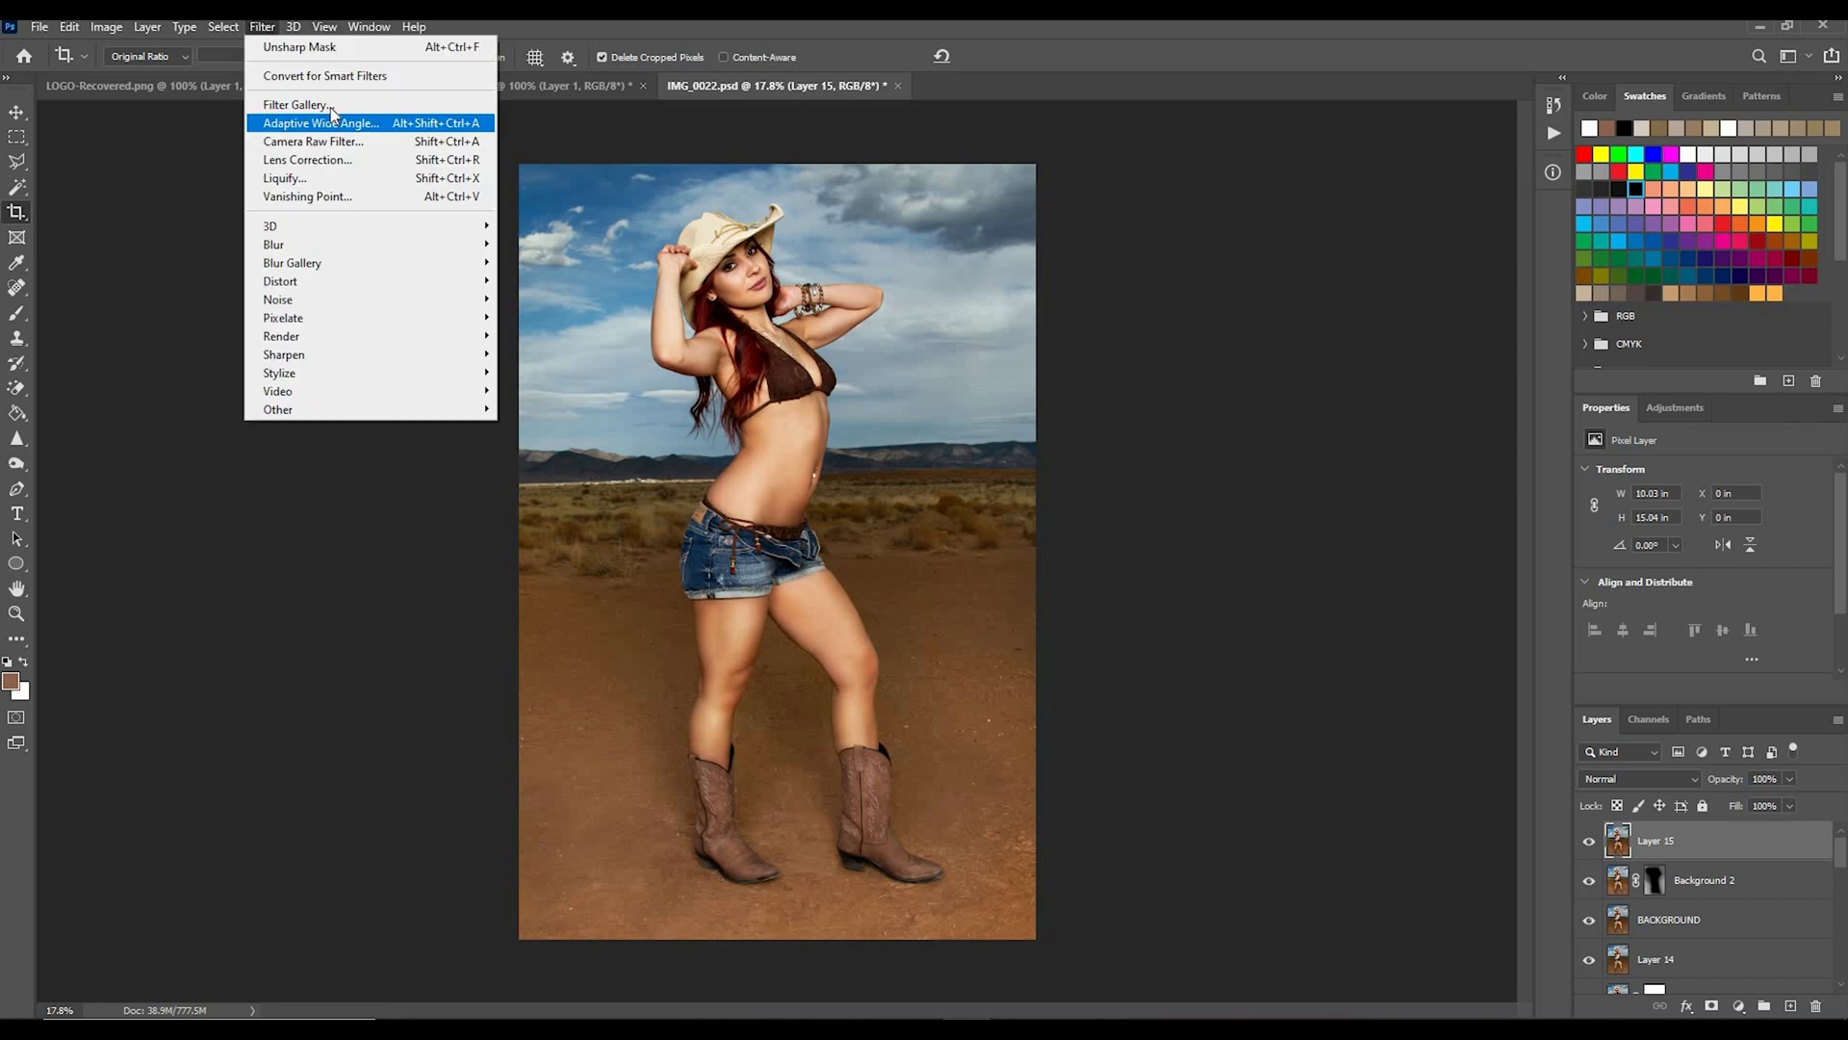
{"action": "left_click", "coordinate": [288, 124]}
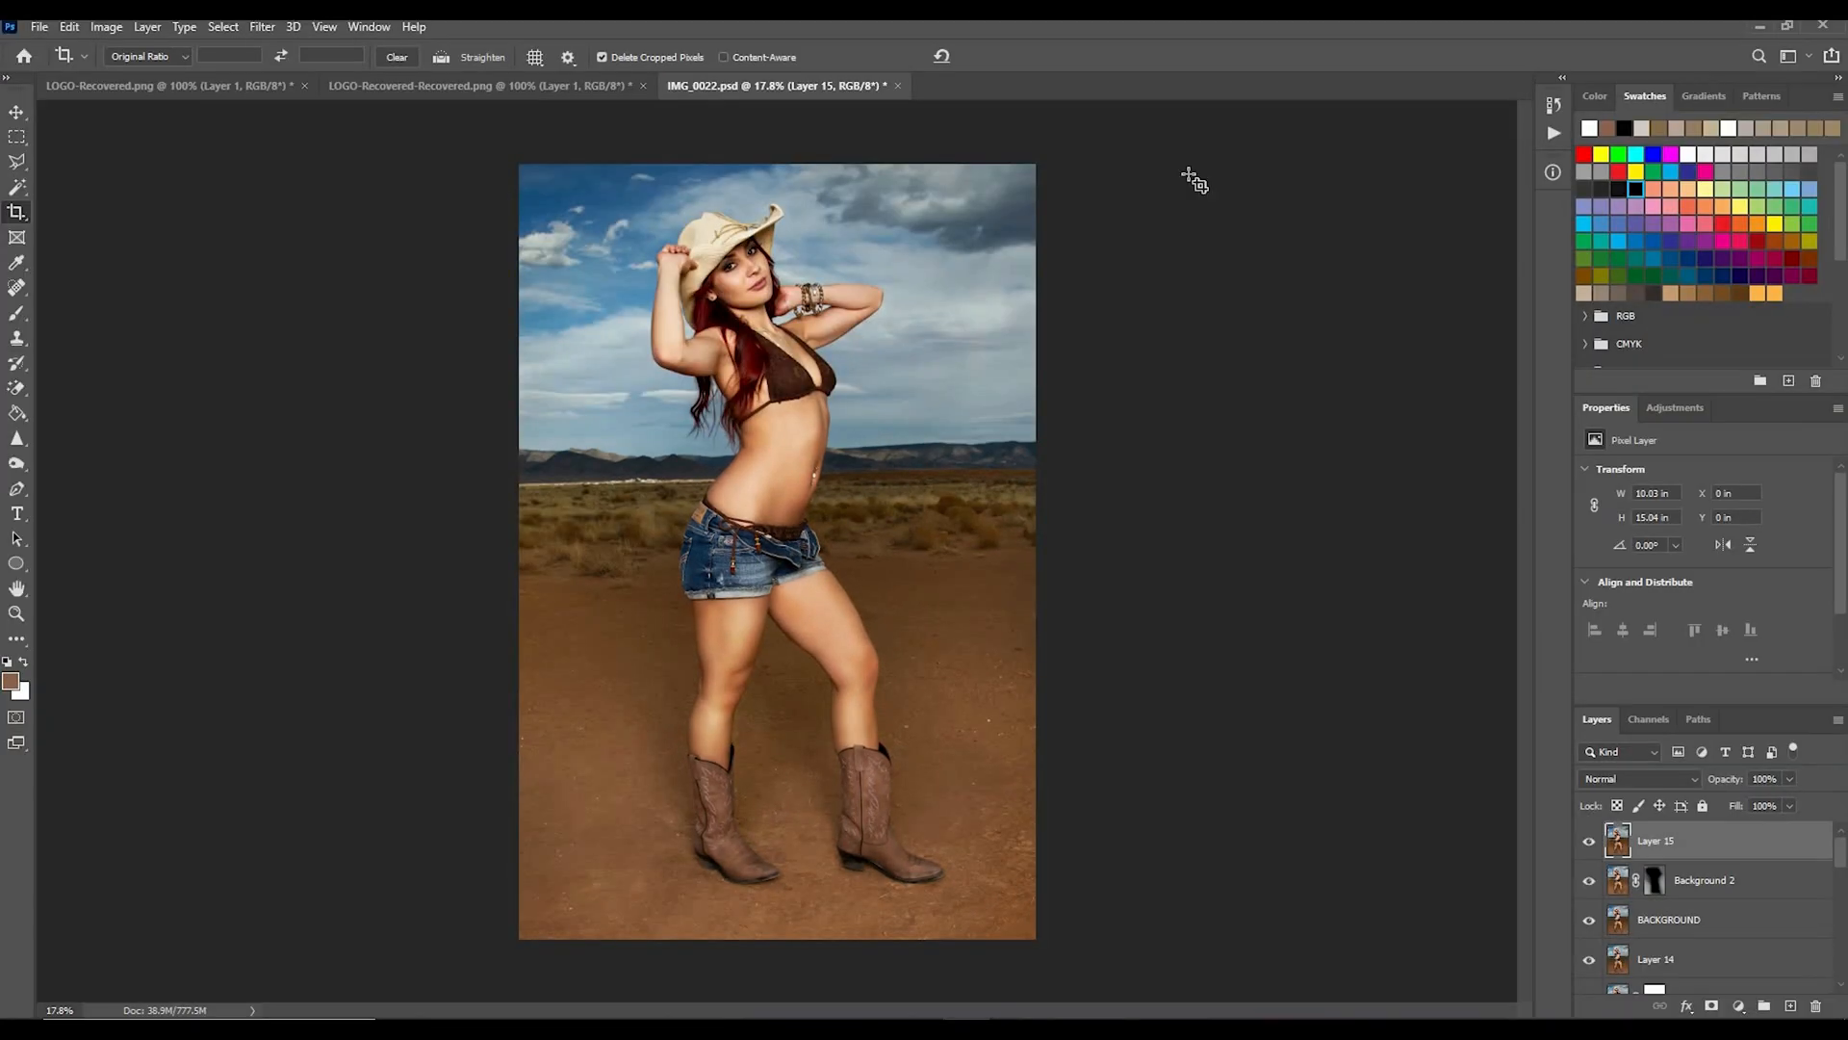